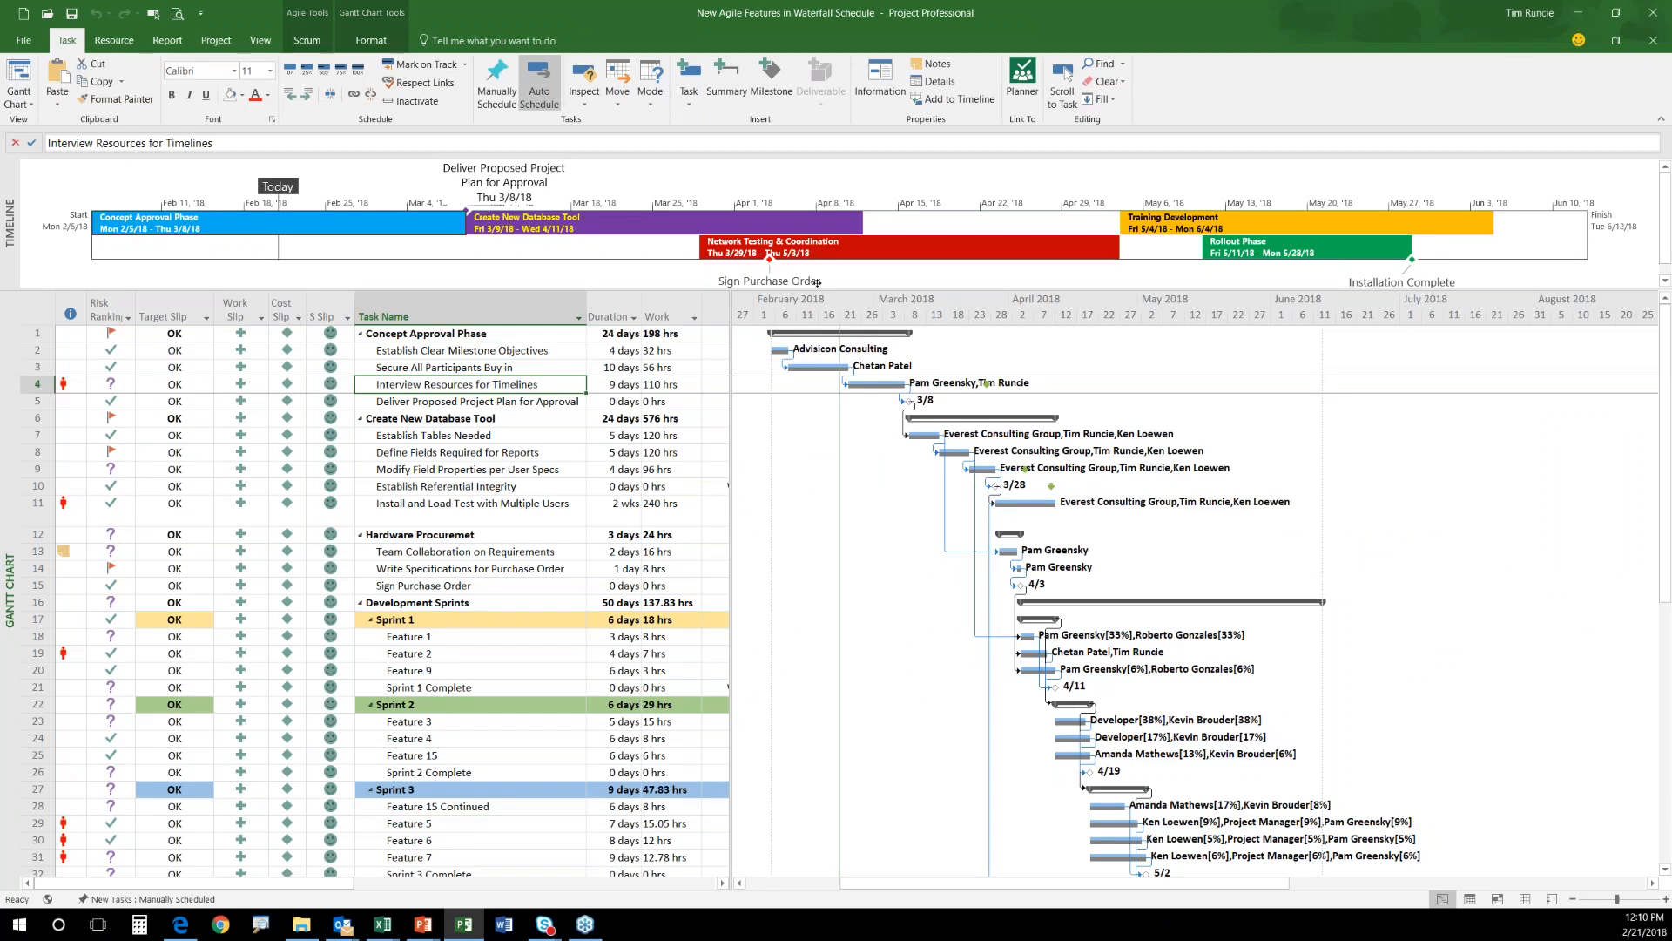
Widen the task table beside the Gantt chart to reveal the Start column and the beginning of the Finish column.
left_click_drag(840, 287, 840, 293)
left_click_drag(730, 426, 838, 425)
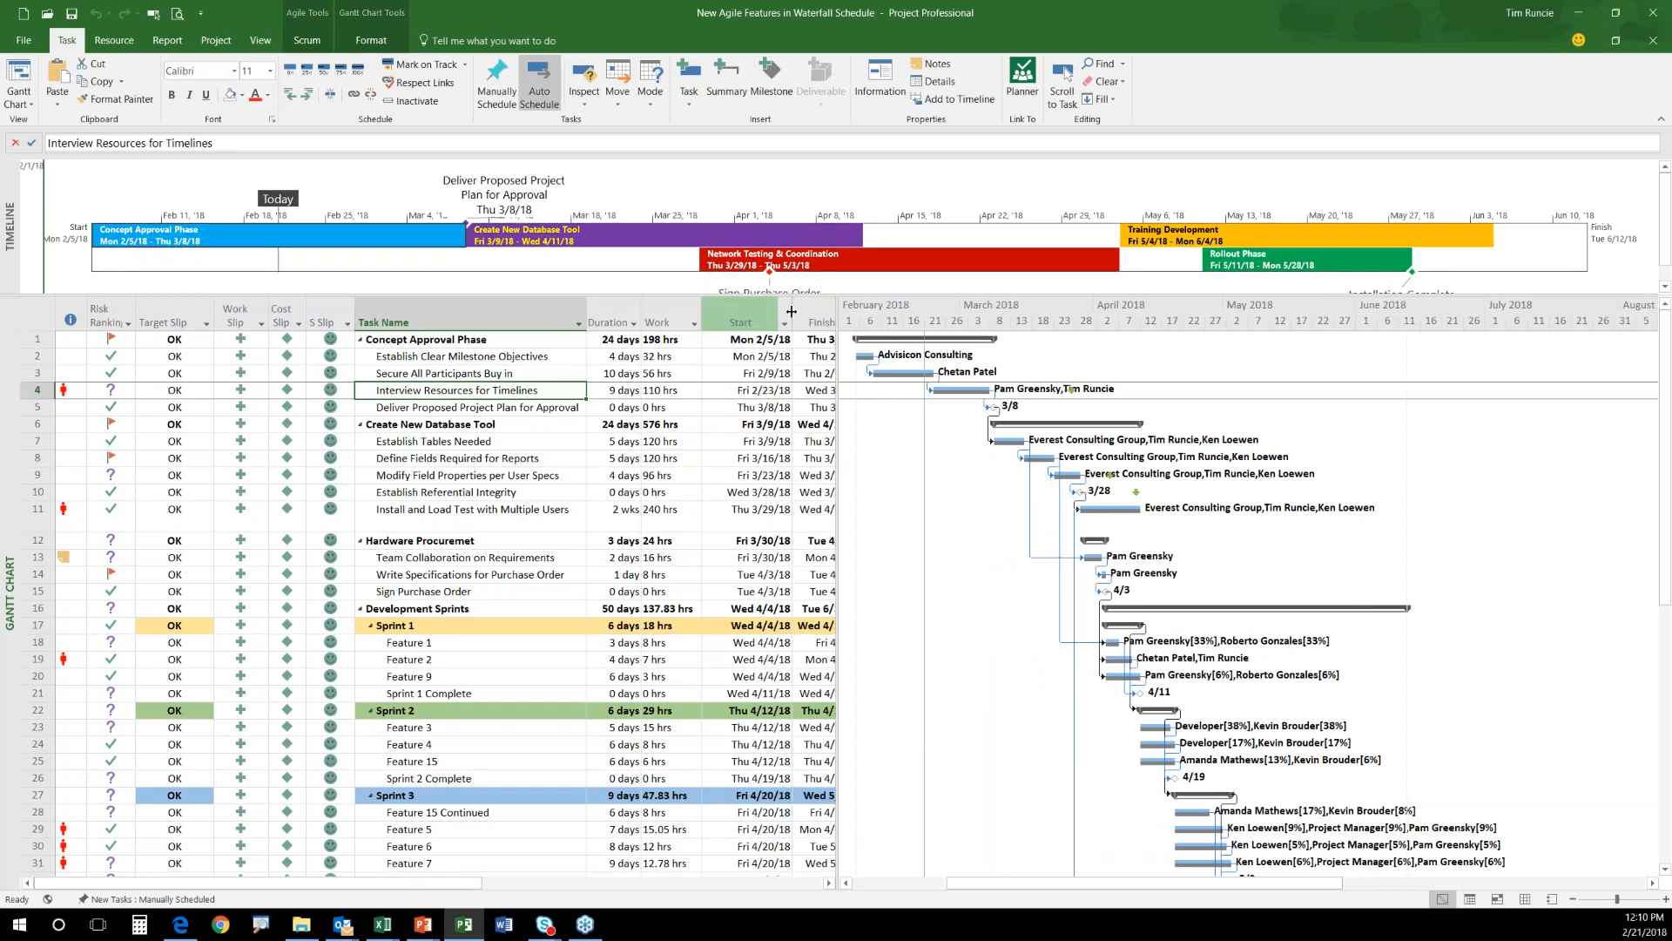
key("Up")
scroll(501, 470, "down", 5)
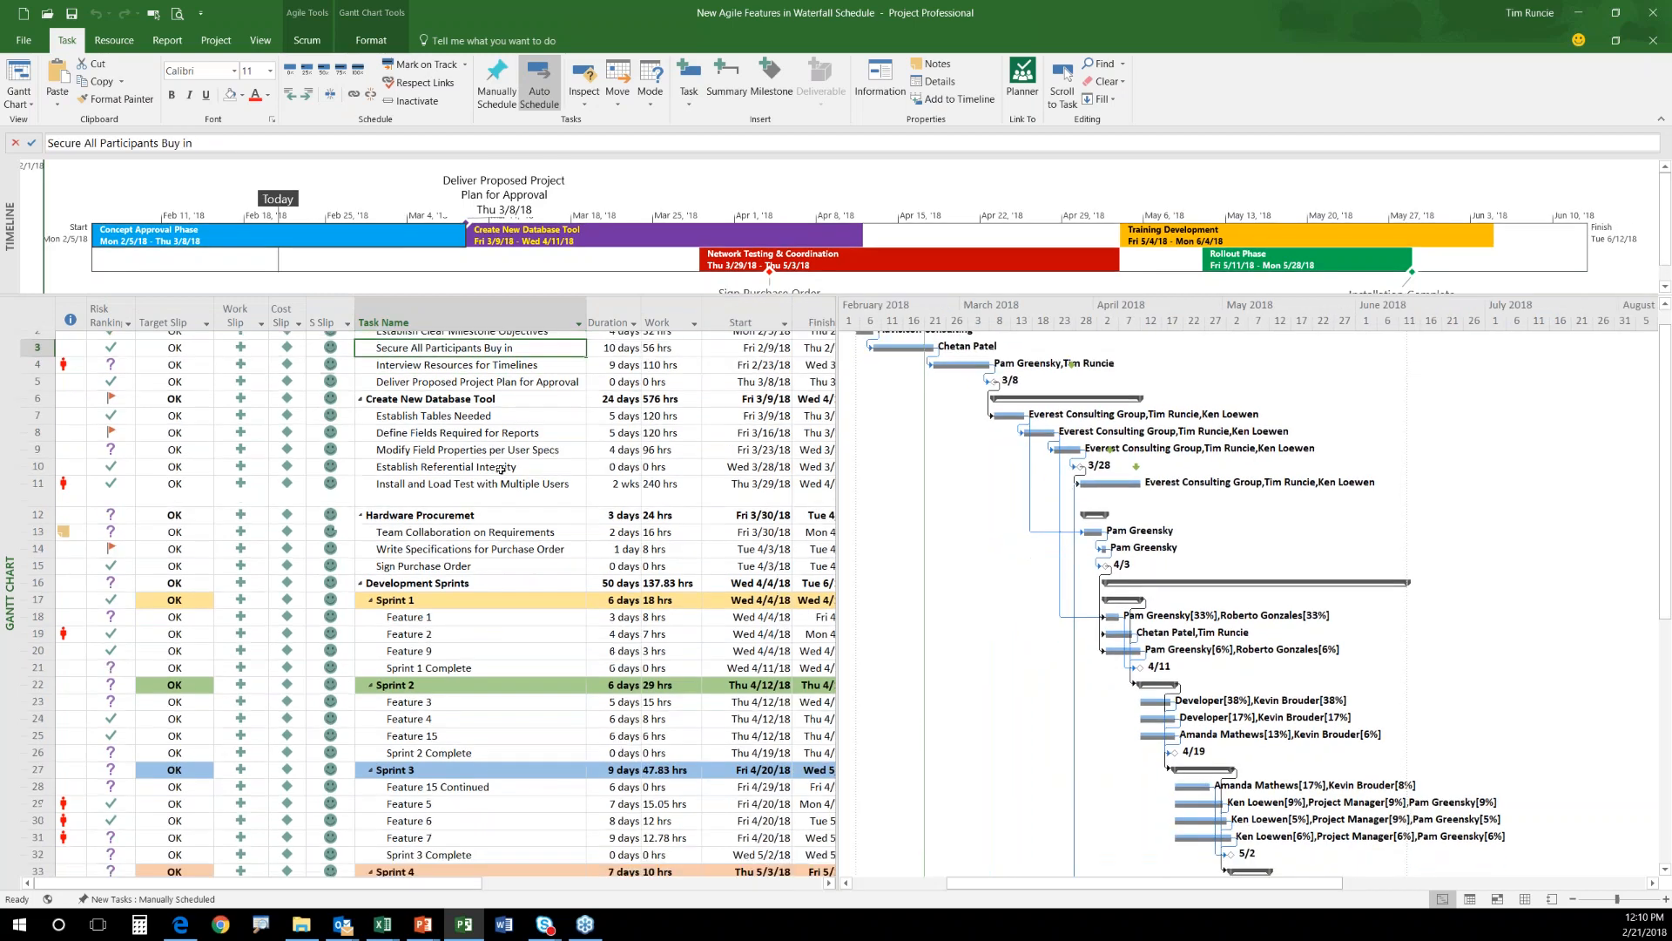
scroll(500, 470, "up", 4)
scroll(501, 470, "up", 1)
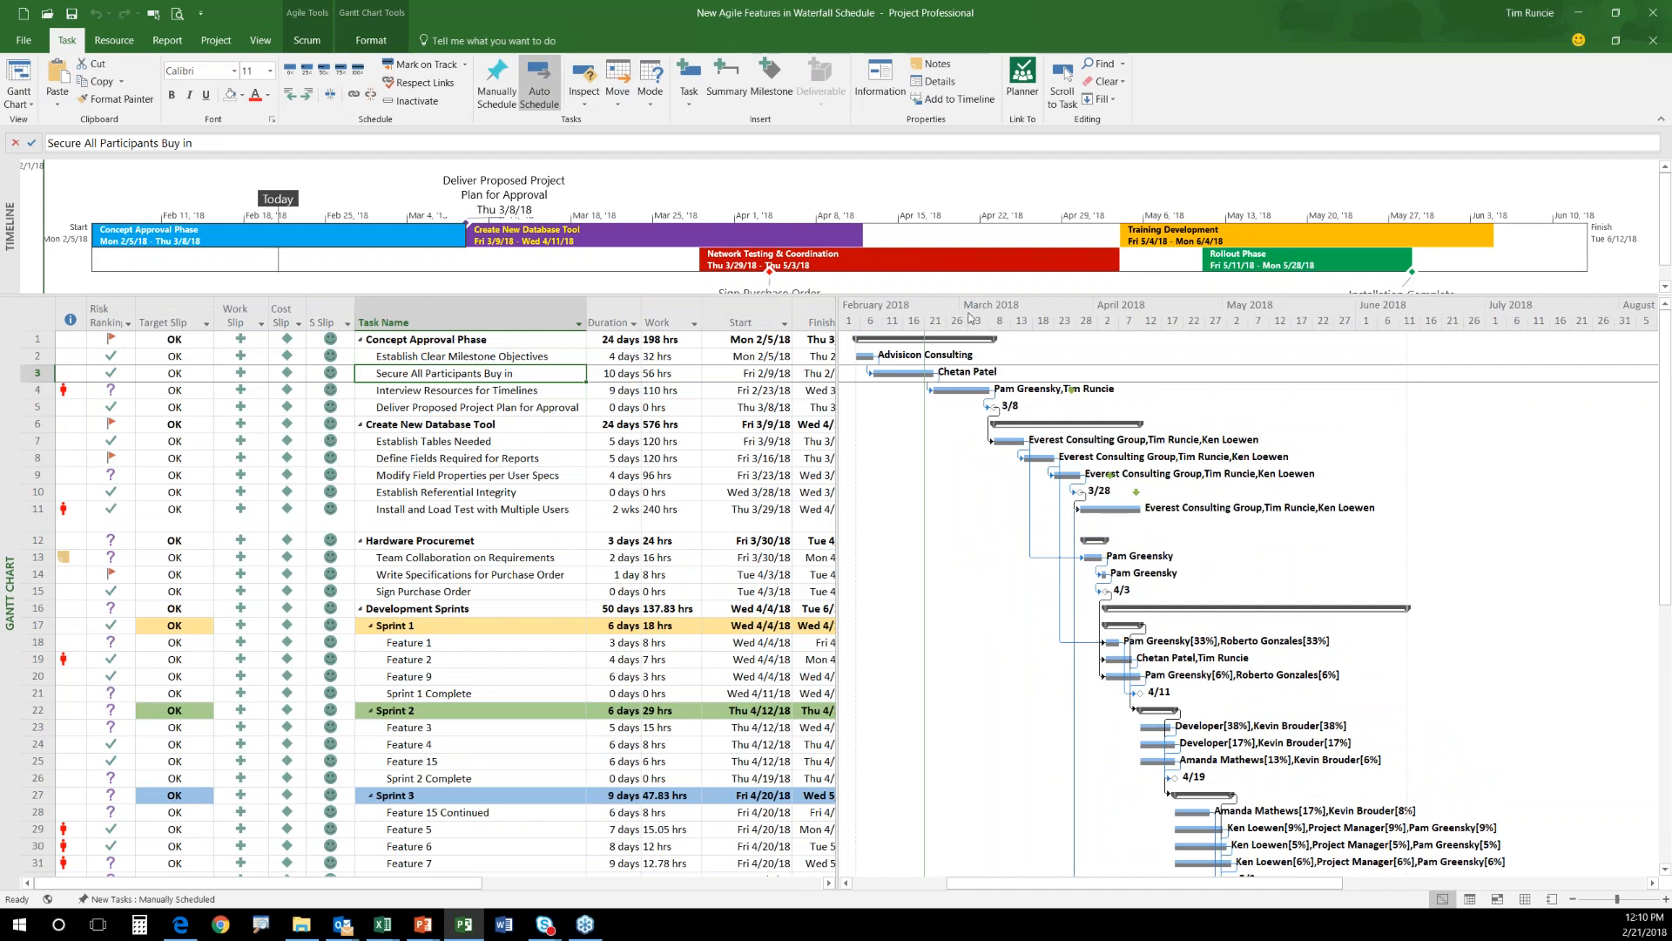
Move the Deliver Proposed Project Plan for Approval callout below the timeline bars and resize the timeline area to fit the callouts.
left_click_drag(623, 295, 623, 449)
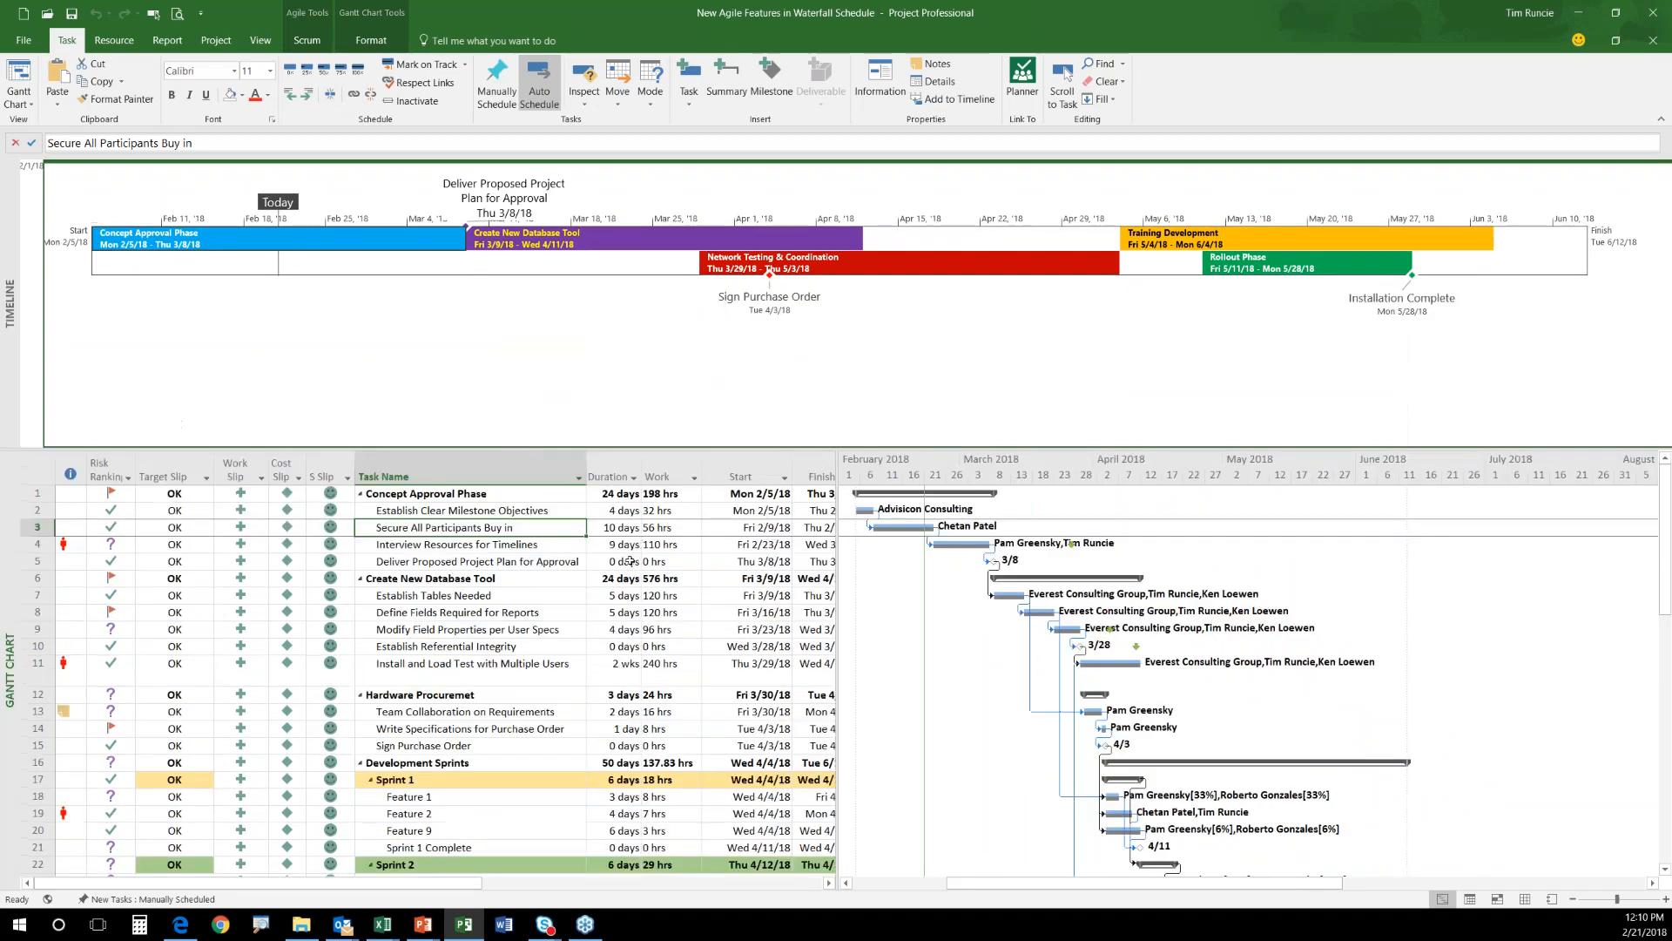
left_click(487, 651)
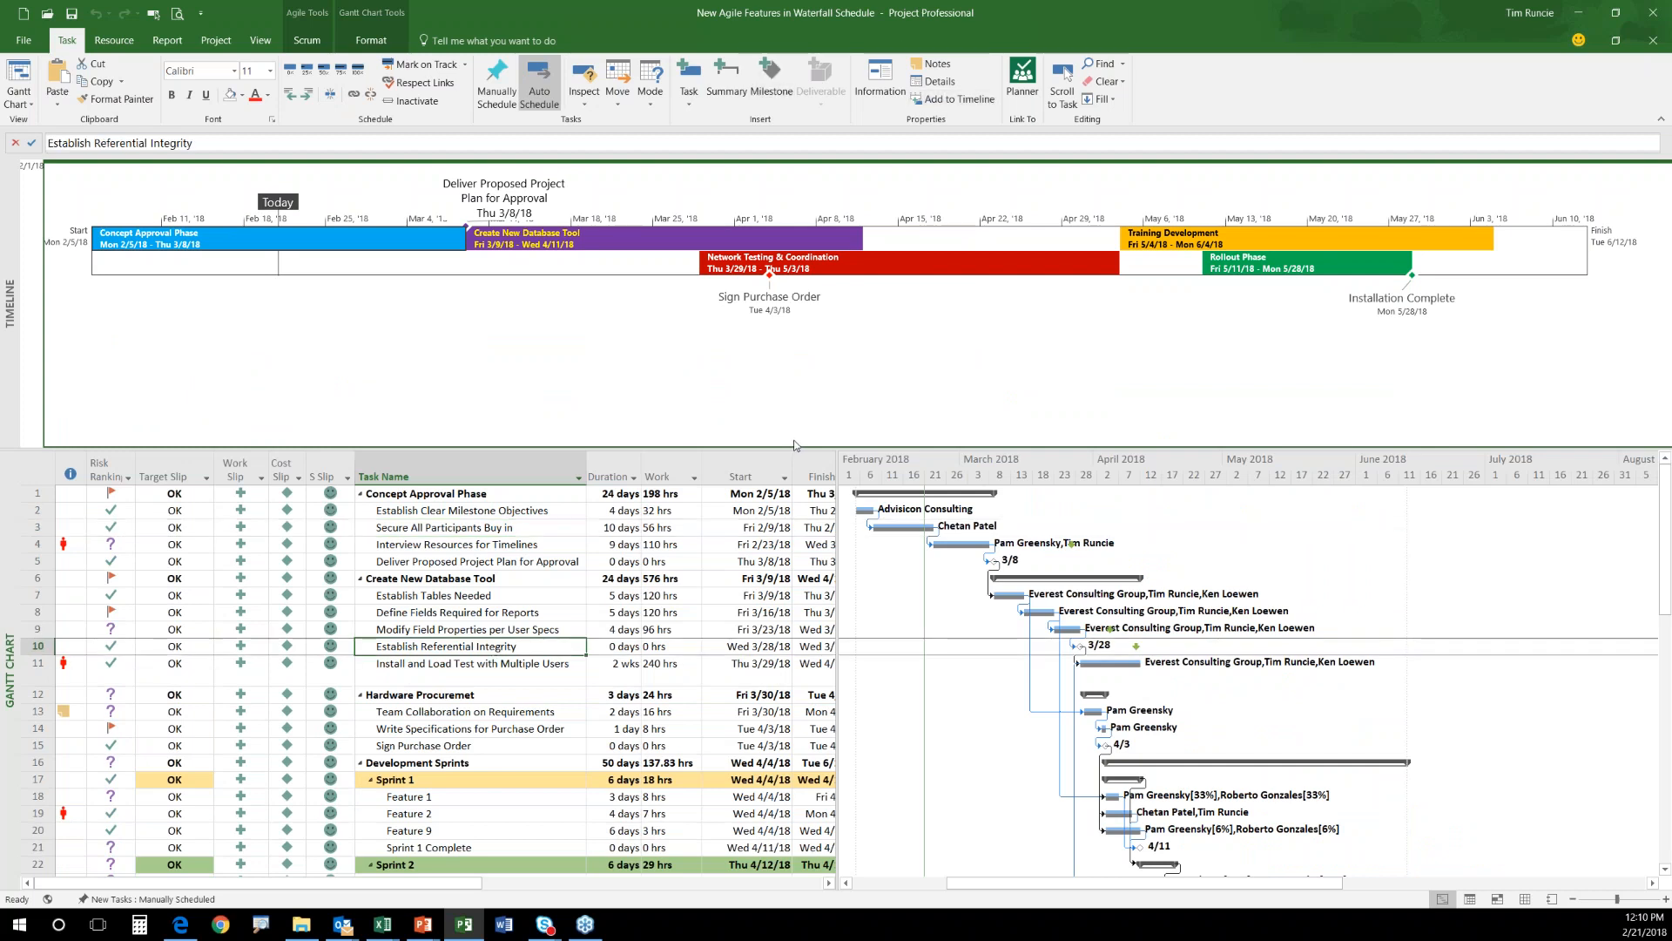
left_click_drag(505, 204, 389, 285)
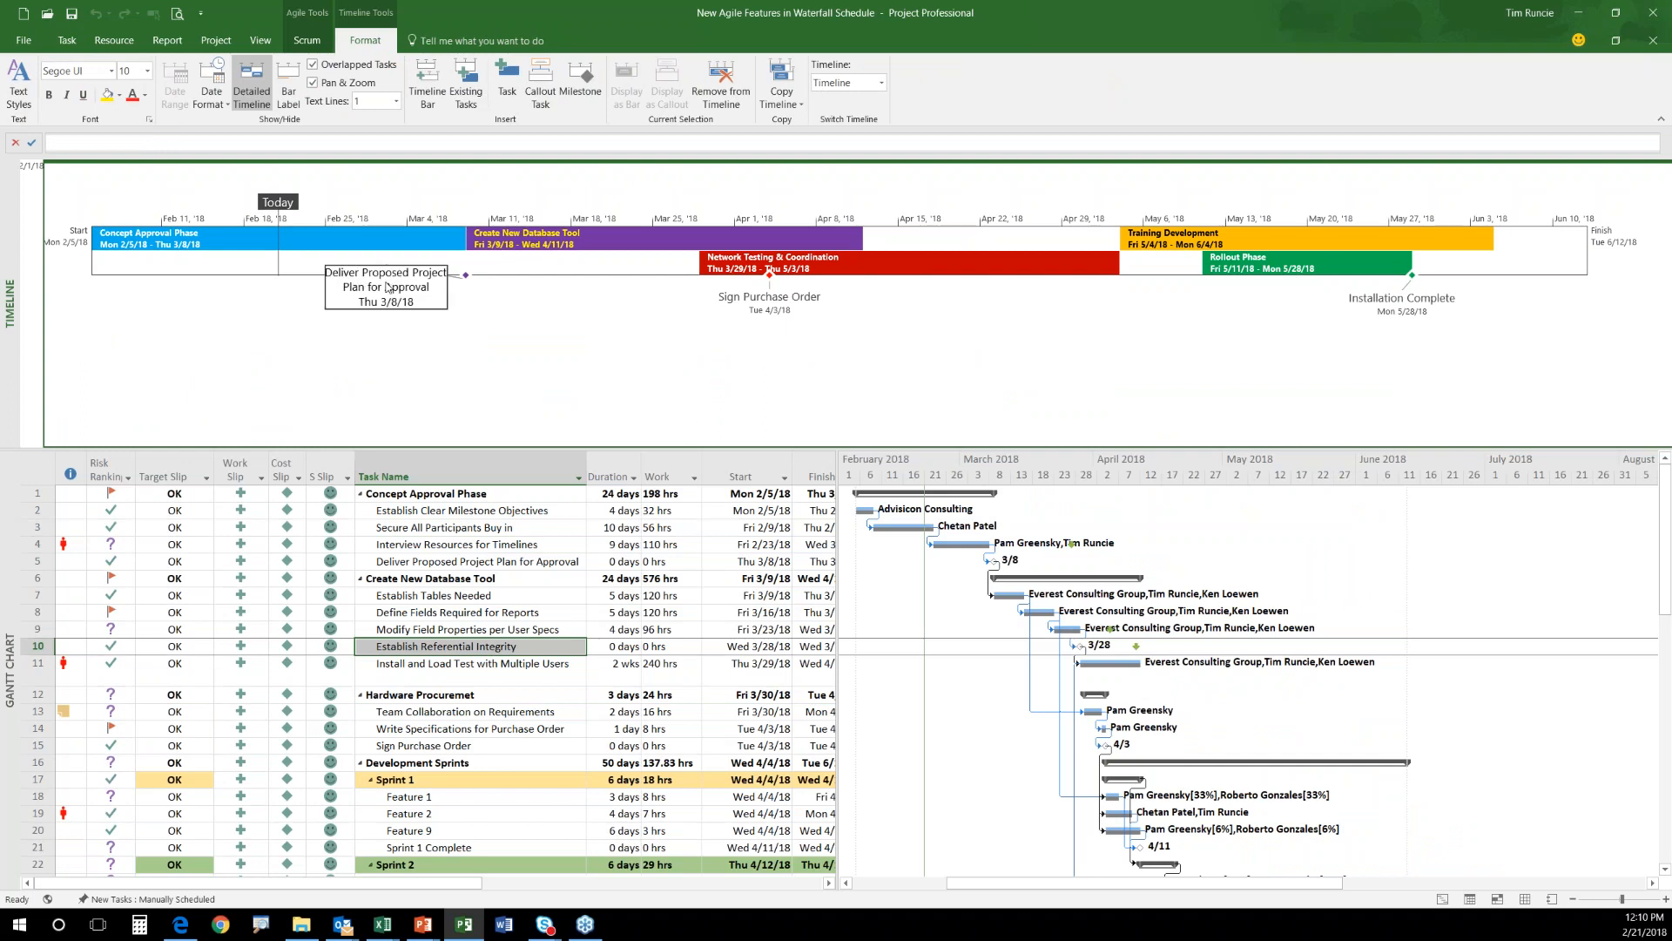
left_click_drag(621, 447, 632, 353)
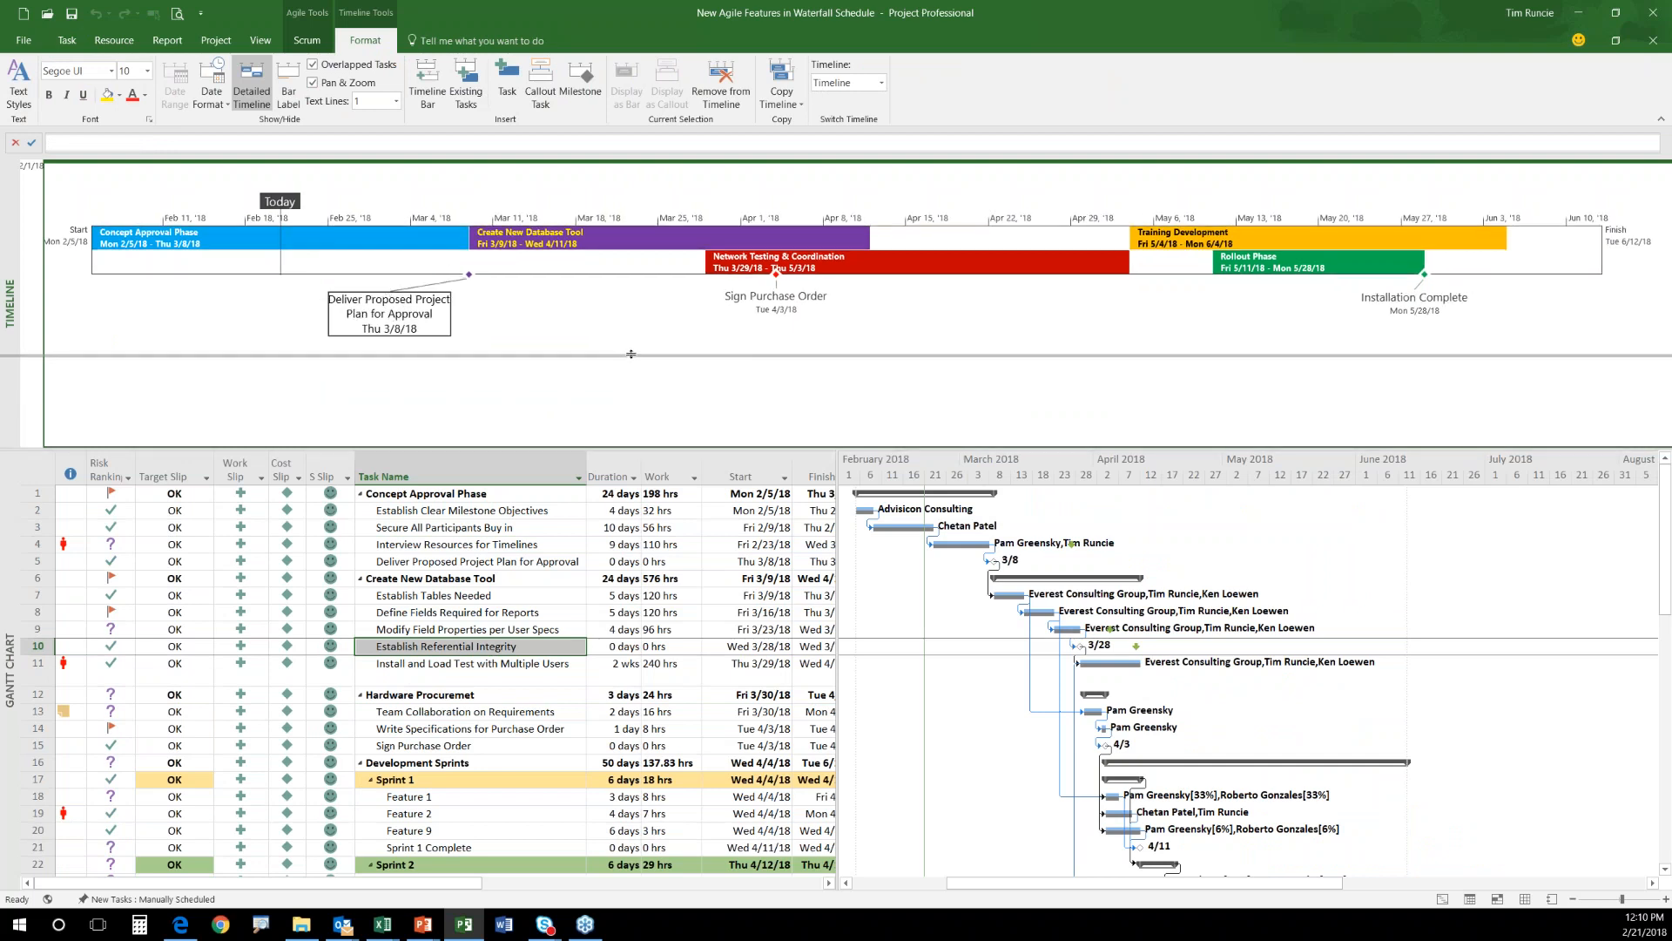
left_click_drag(631, 354, 644, 324)
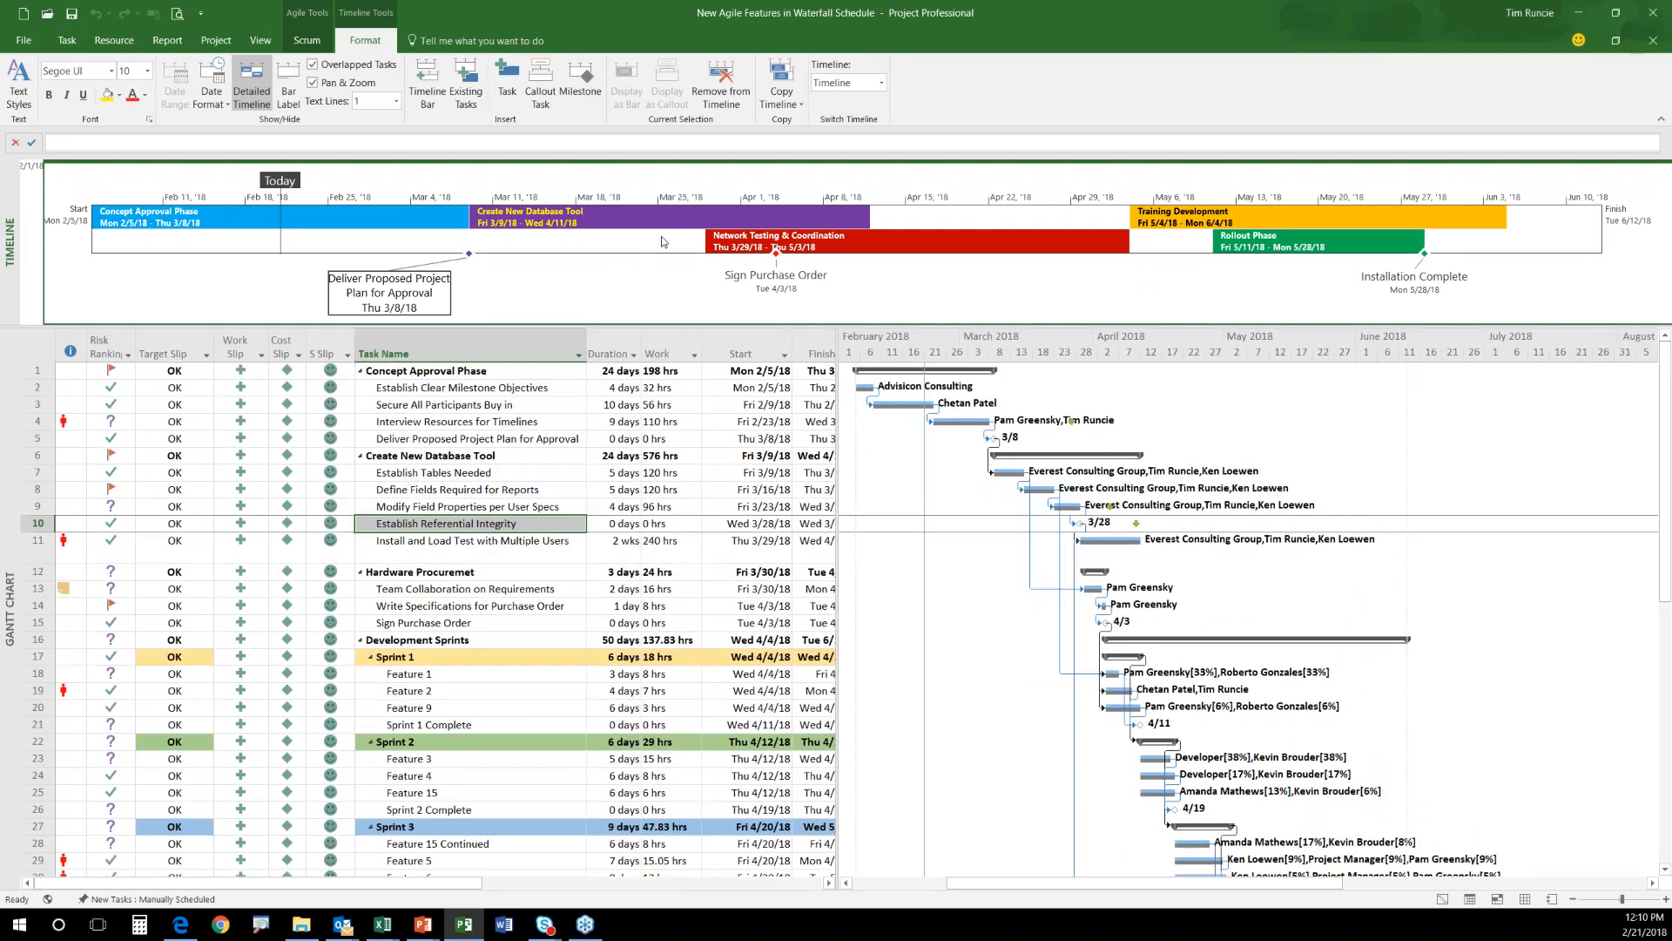
Reduce the timeline's height to just its bars so the task table shows more rows.
left_click(494, 388)
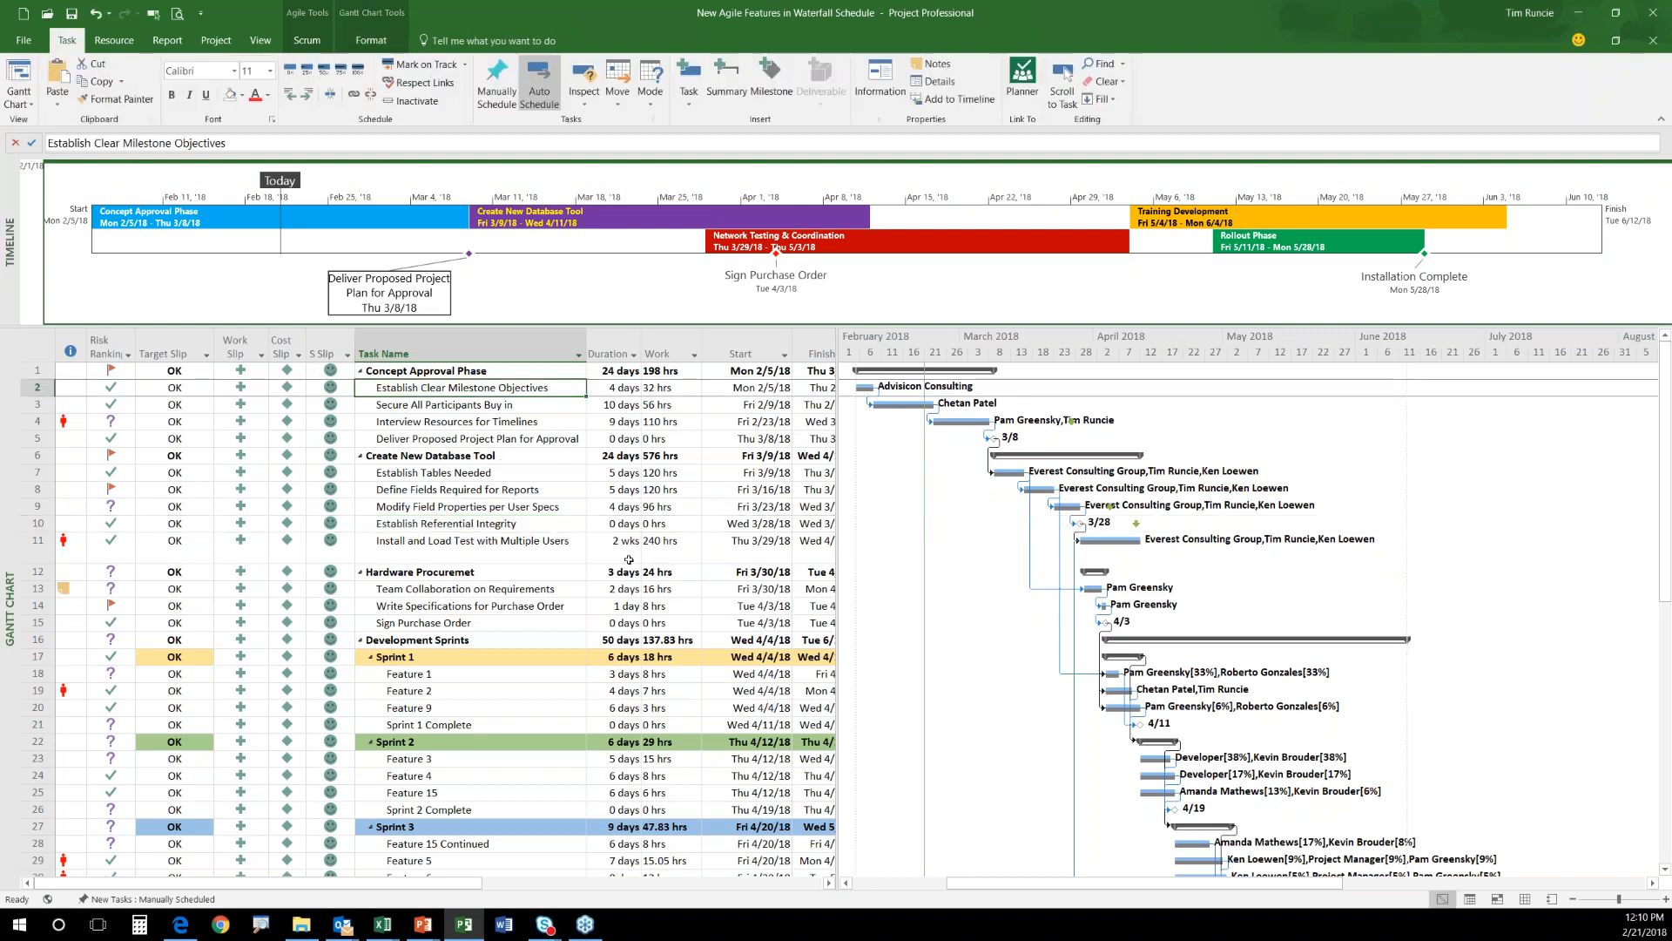
scroll(613, 556, "down", 1)
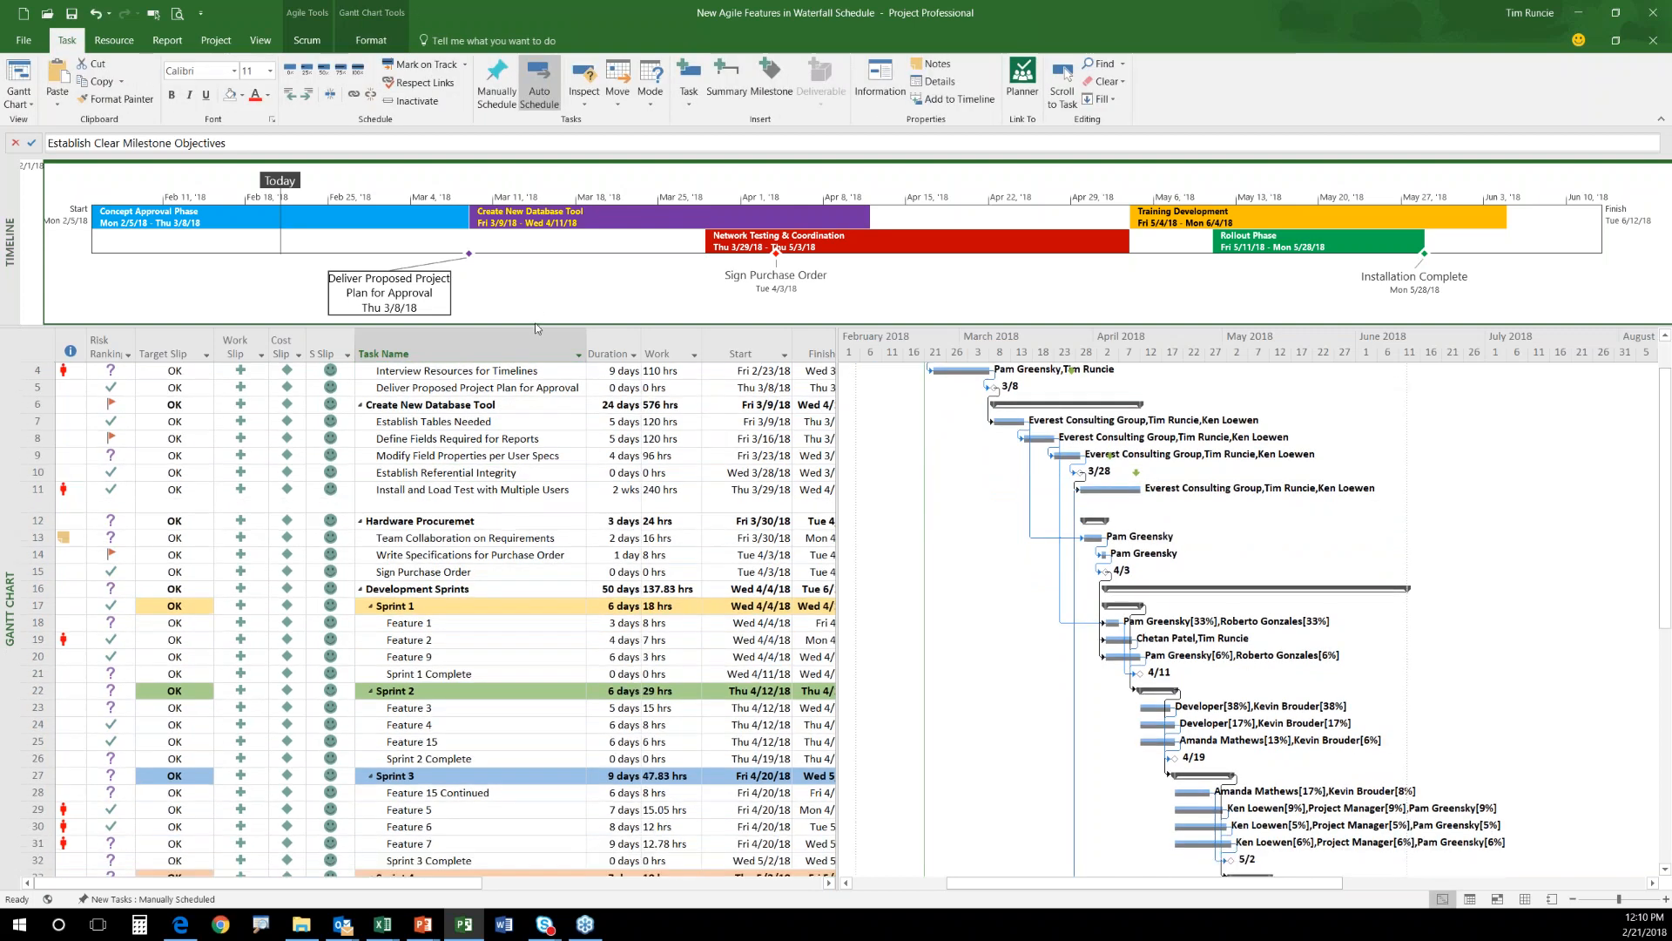
left_click_drag(535, 326, 535, 251)
scroll(563, 395, "up", 1)
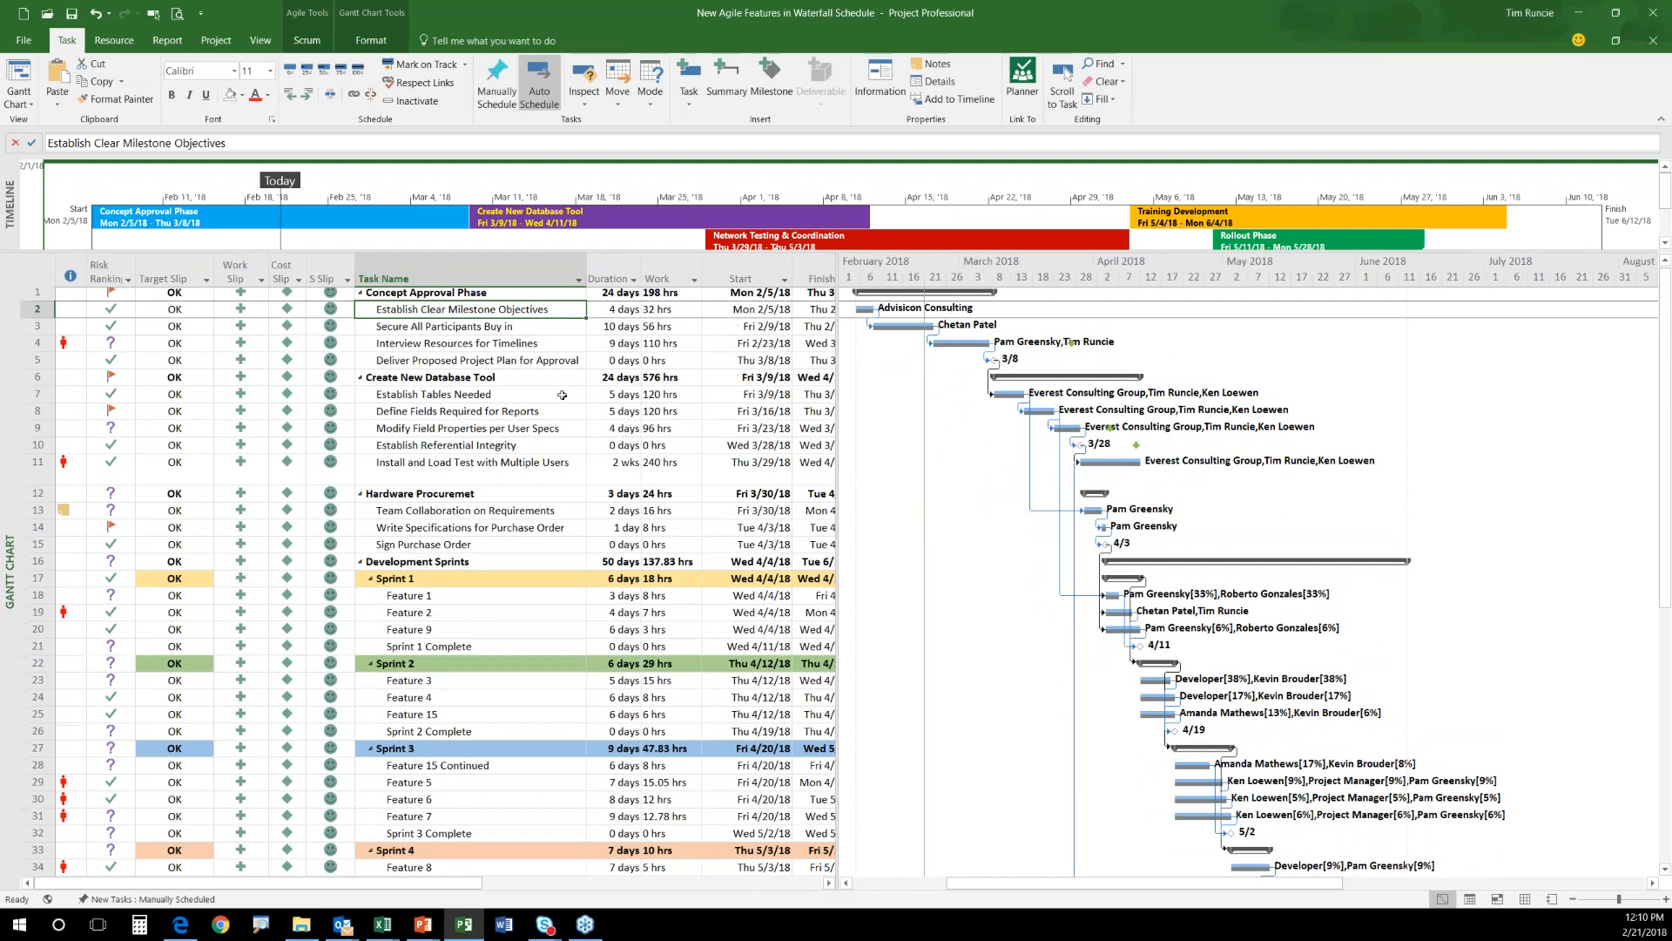
Go through the main phases to Development Sprints and widen the task table to show the full Finish column.
left_click(467, 296)
left_click(481, 384)
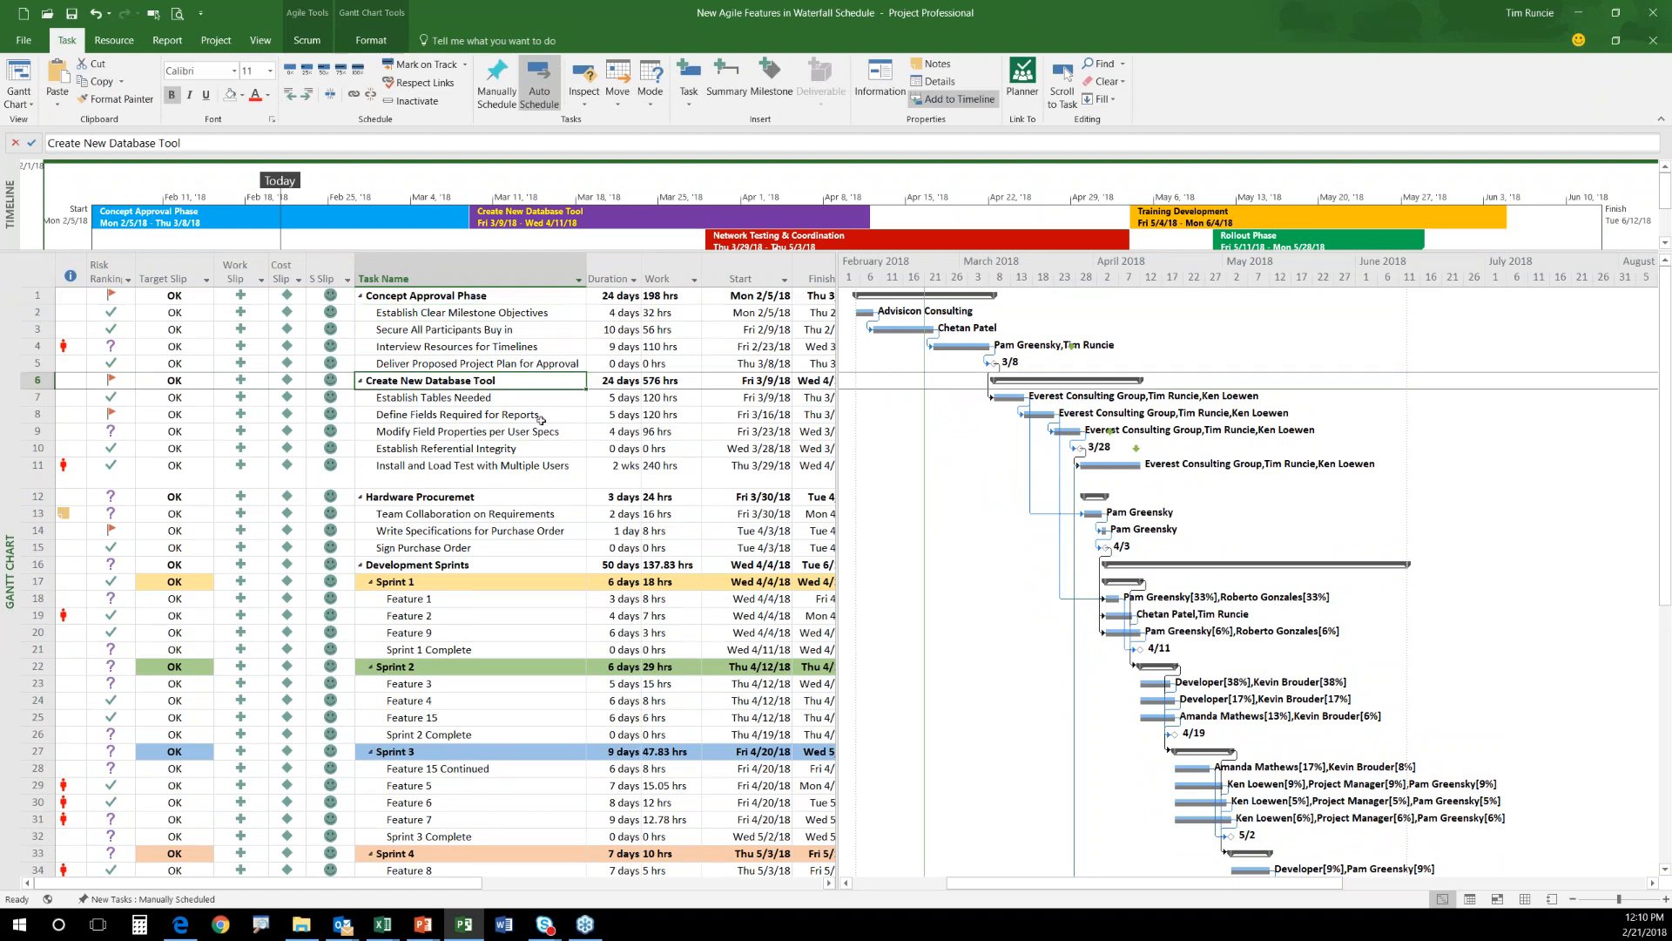
left_click(484, 562)
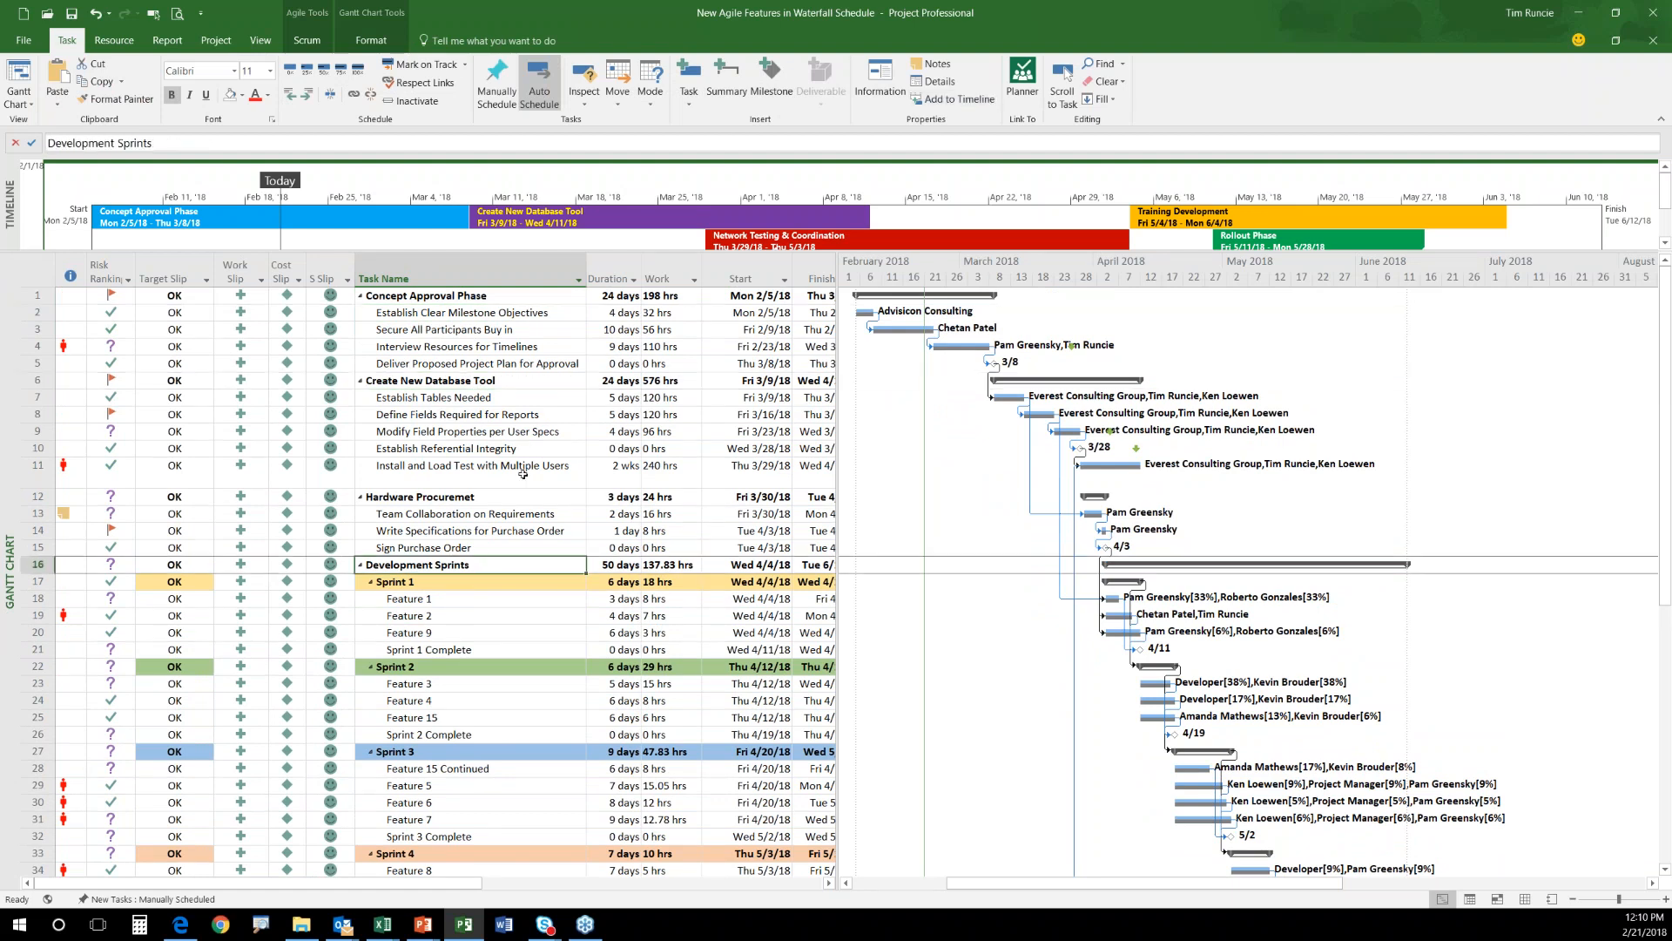
scroll(522, 474, "down", 4)
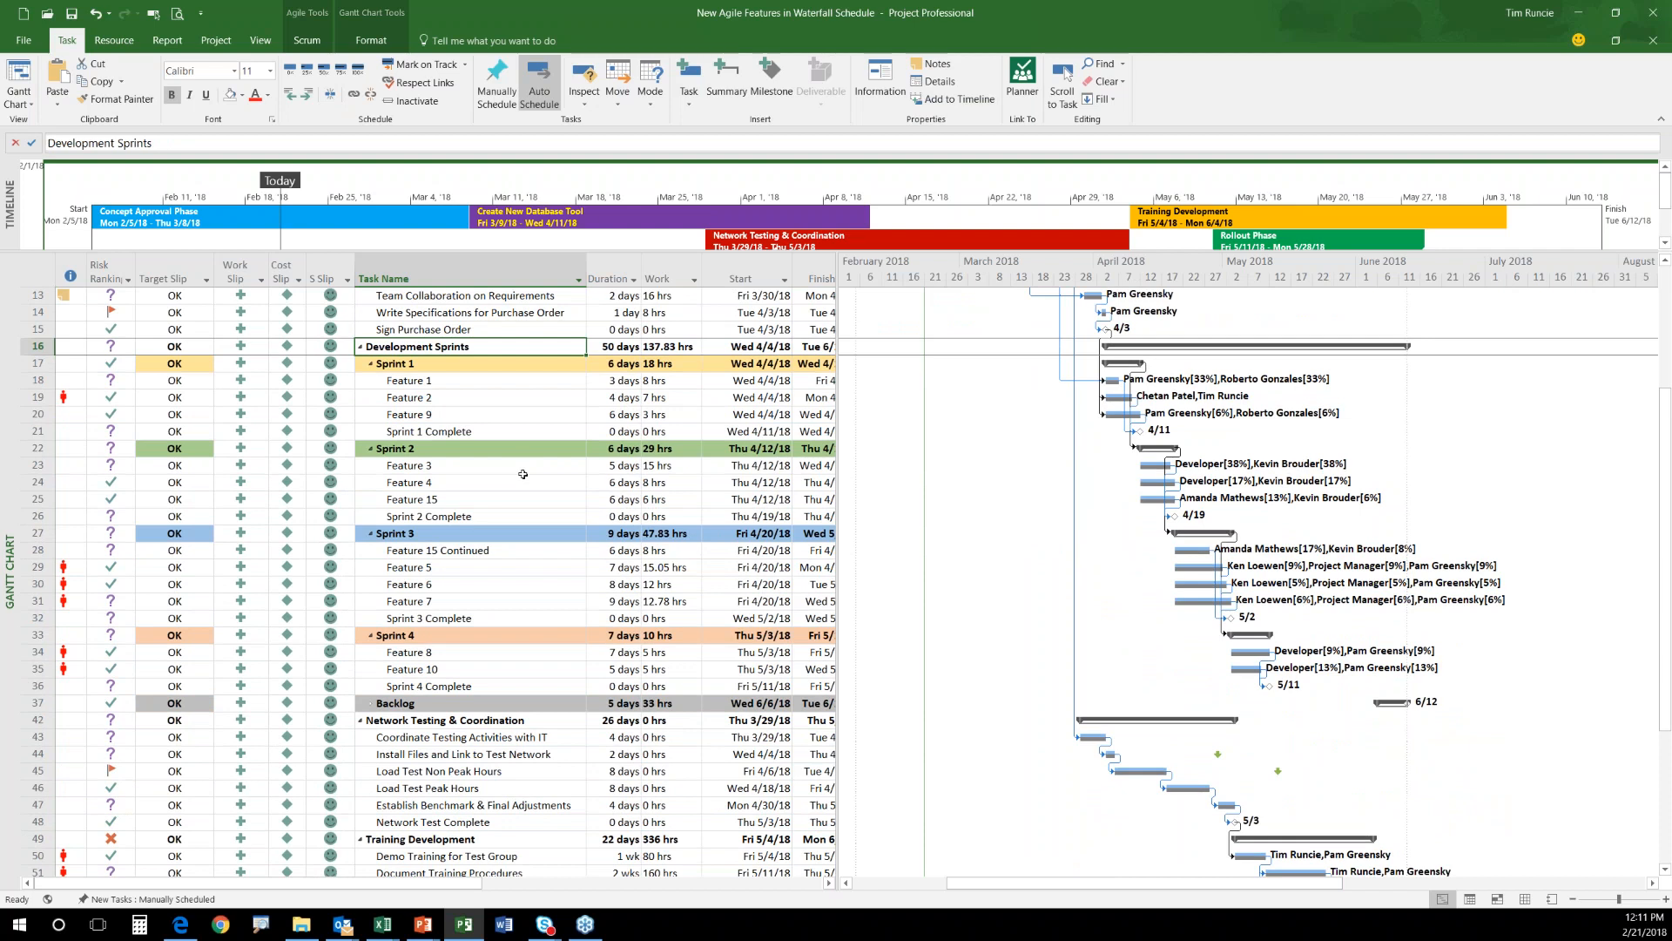
left_click_drag(838, 378, 876, 377)
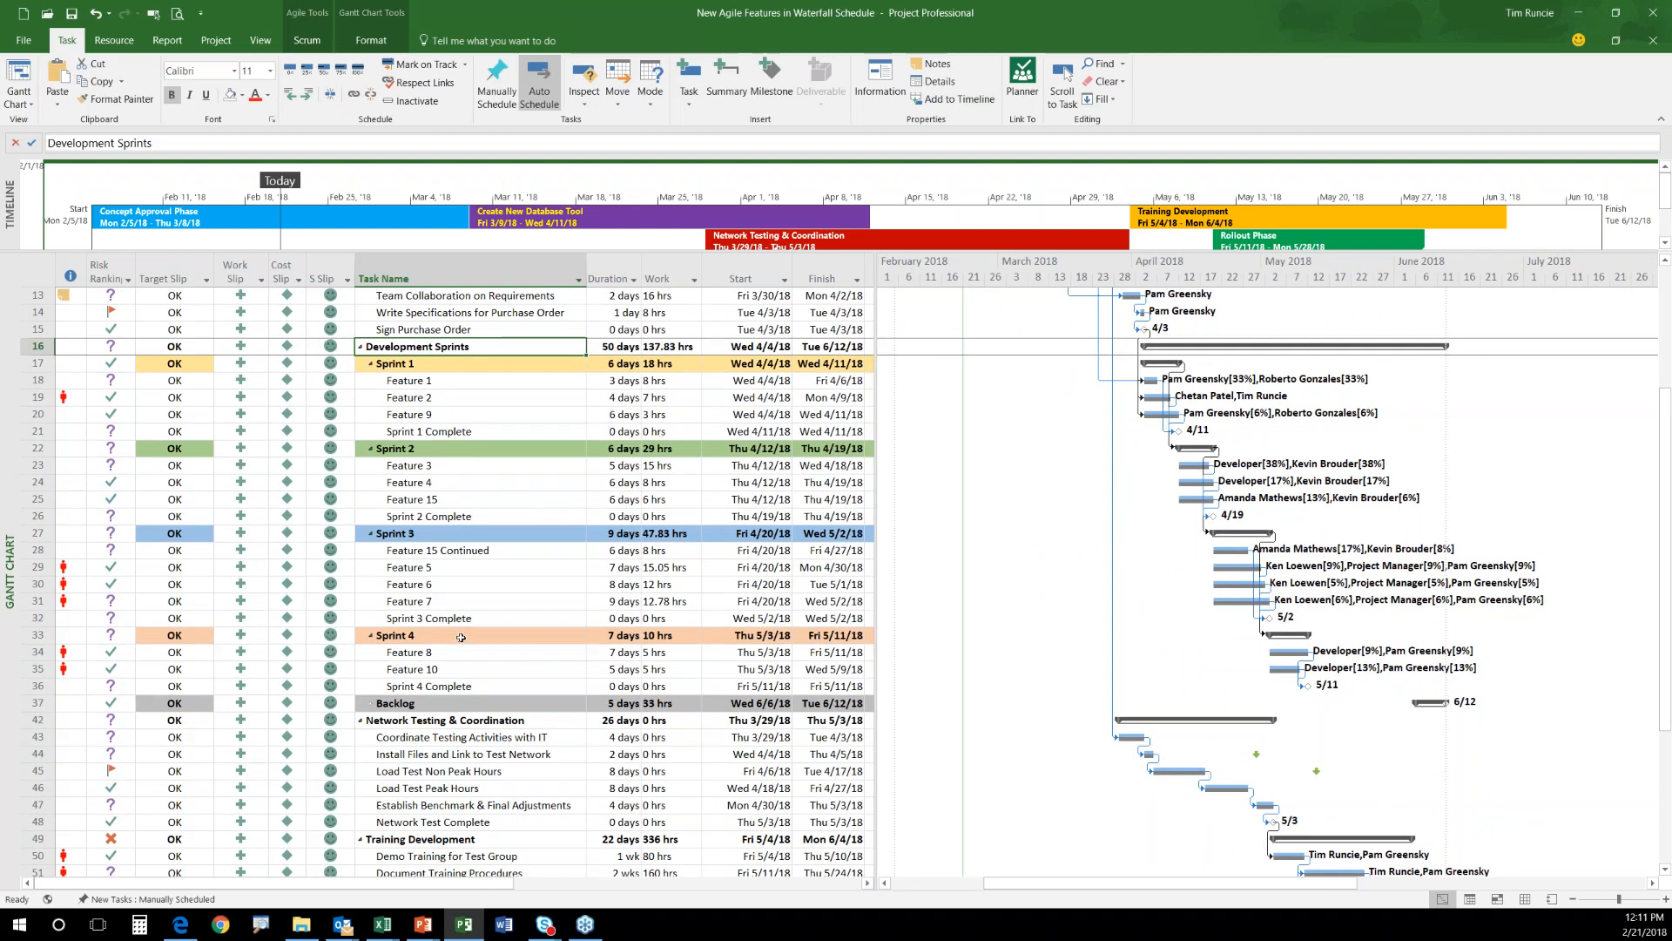
Examine the sprint, backlog, network testing, training and rollout tasks in the schedule.
scroll(460, 637, "down", 3)
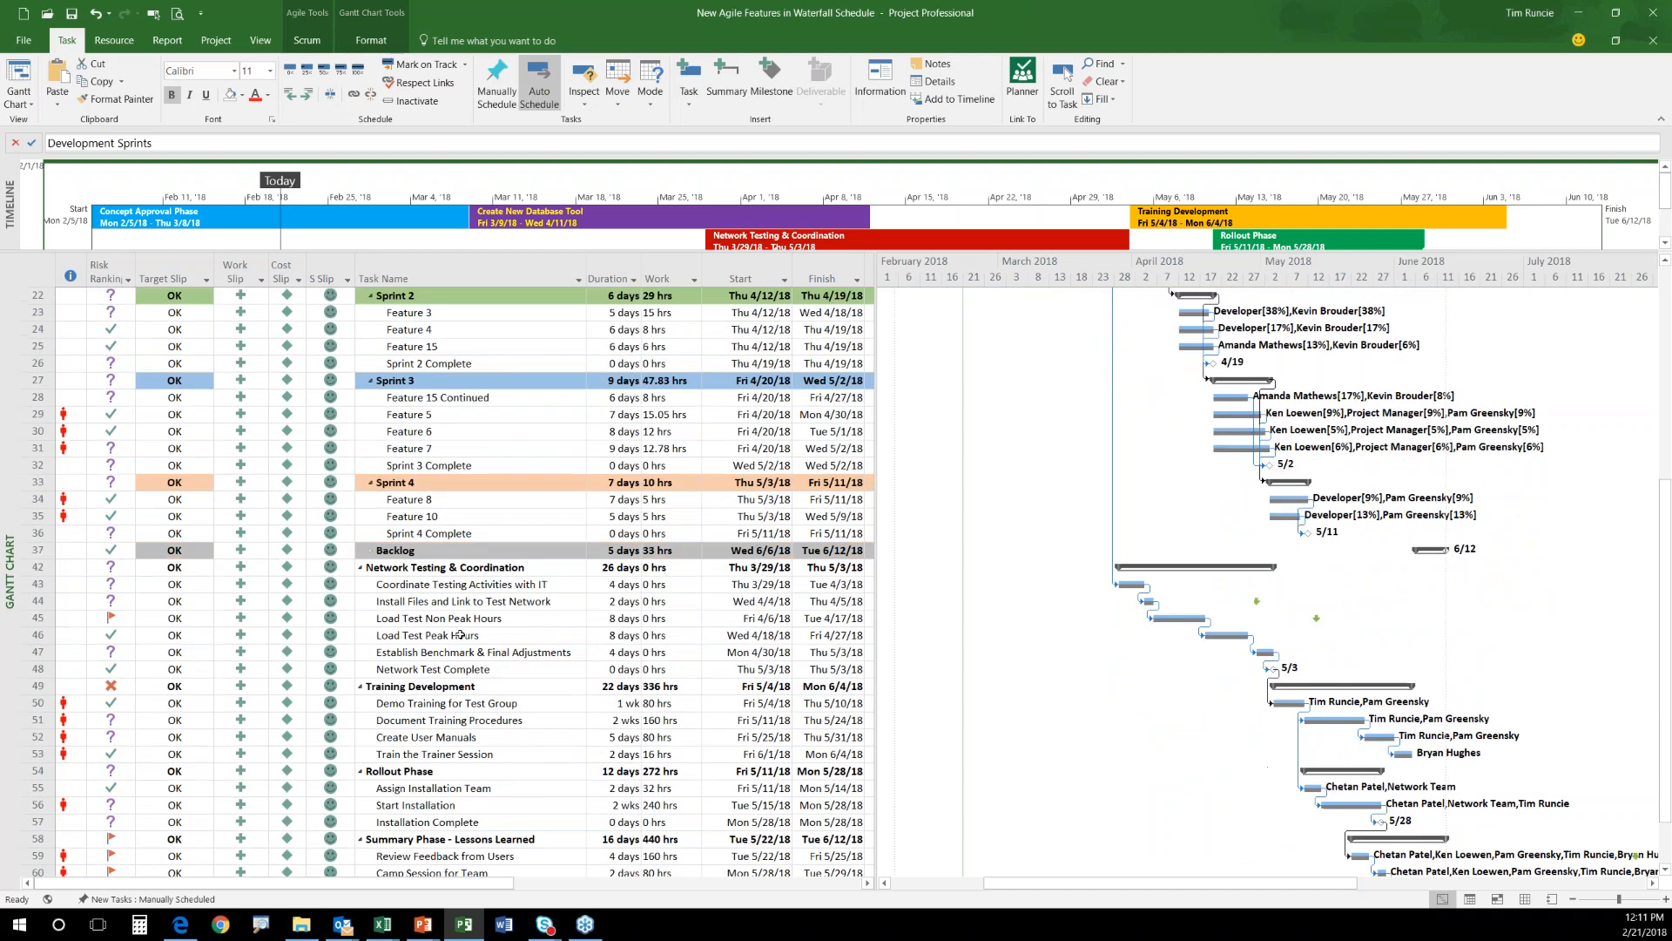
left_click(460, 583)
scroll(459, 587, "down", 2)
scroll(459, 587, "up", 7)
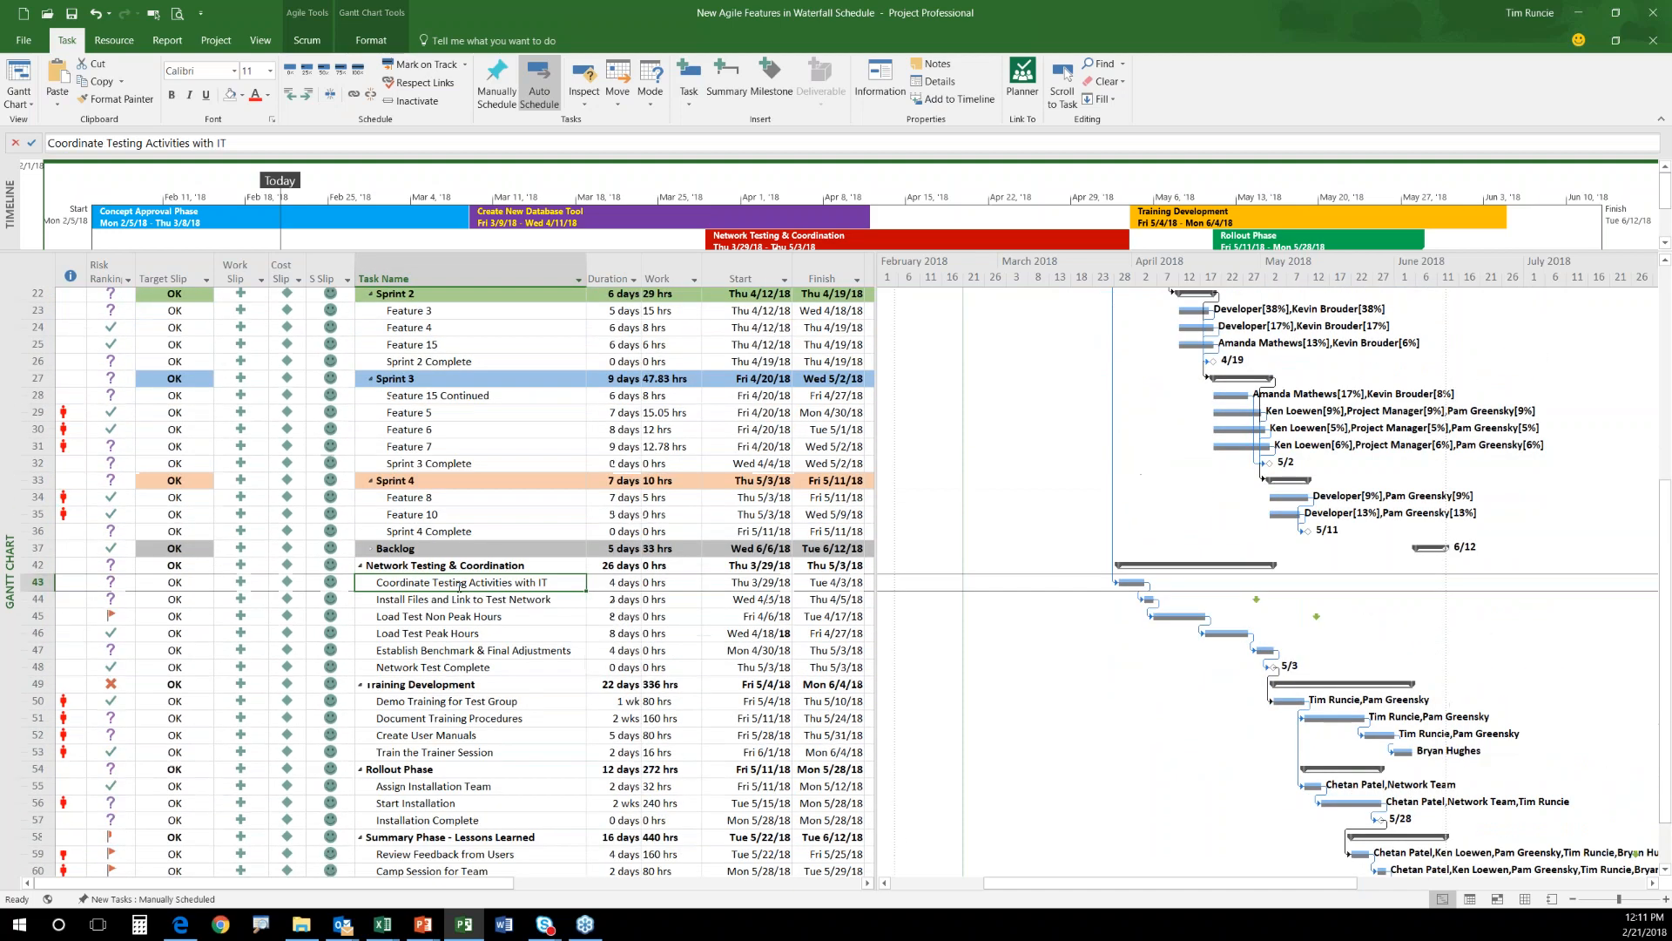
left_click(461, 428)
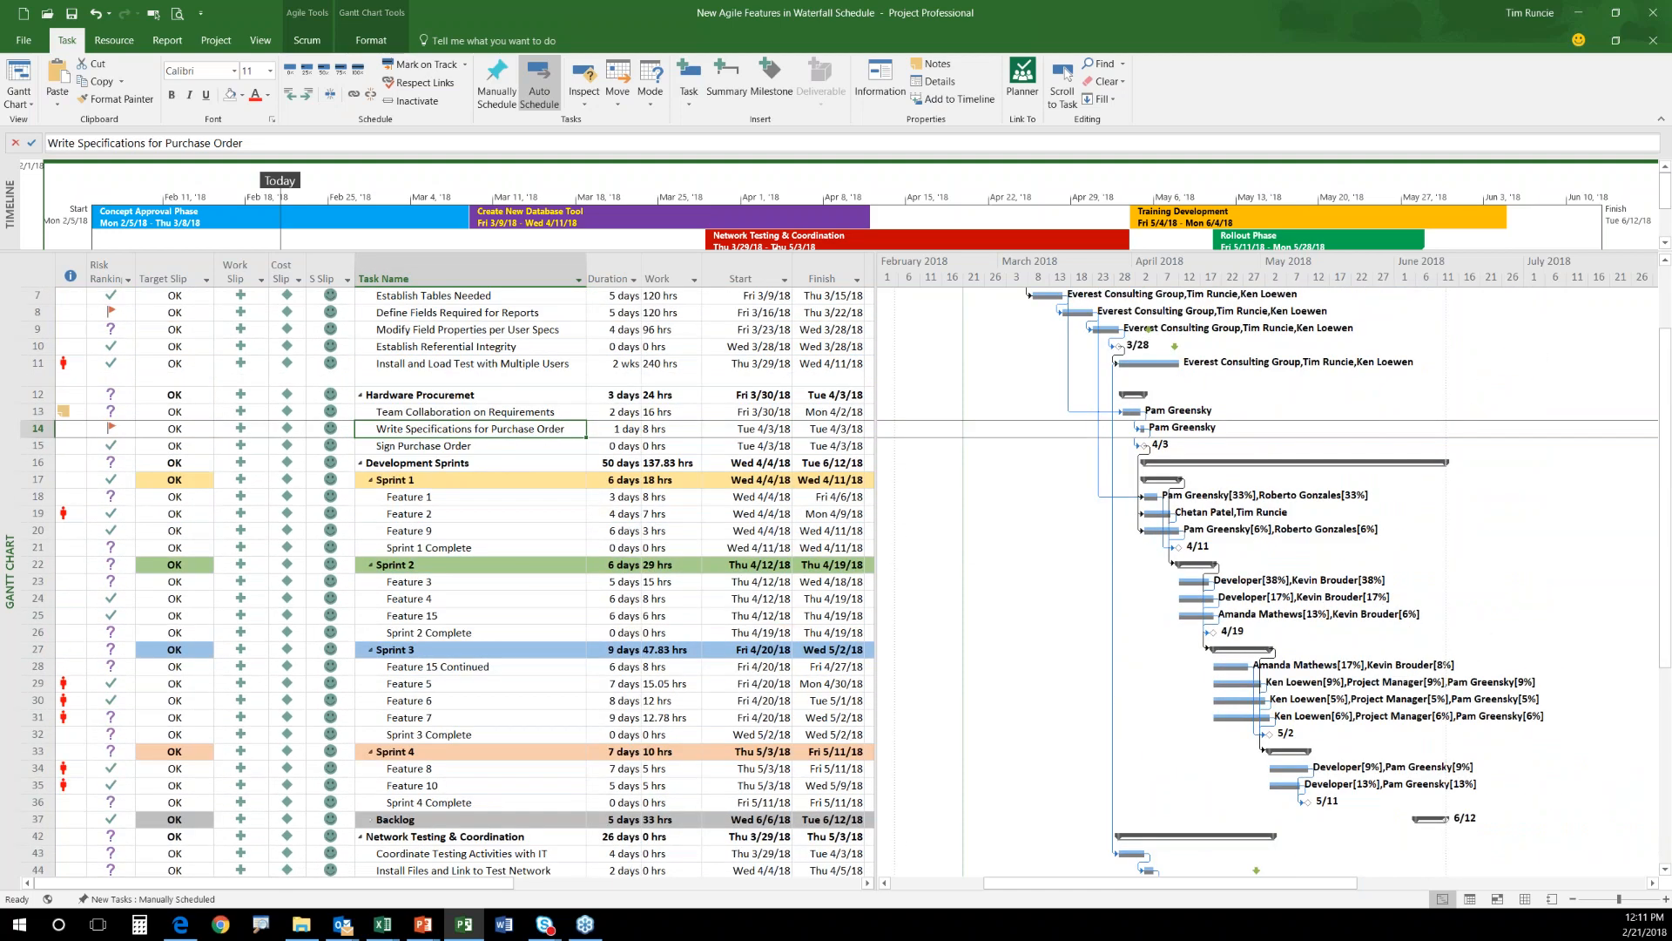
Look over the templates available for a new project, including Scrum, Kanban and Waterfall, and return to the schedule.
left_click(26, 40)
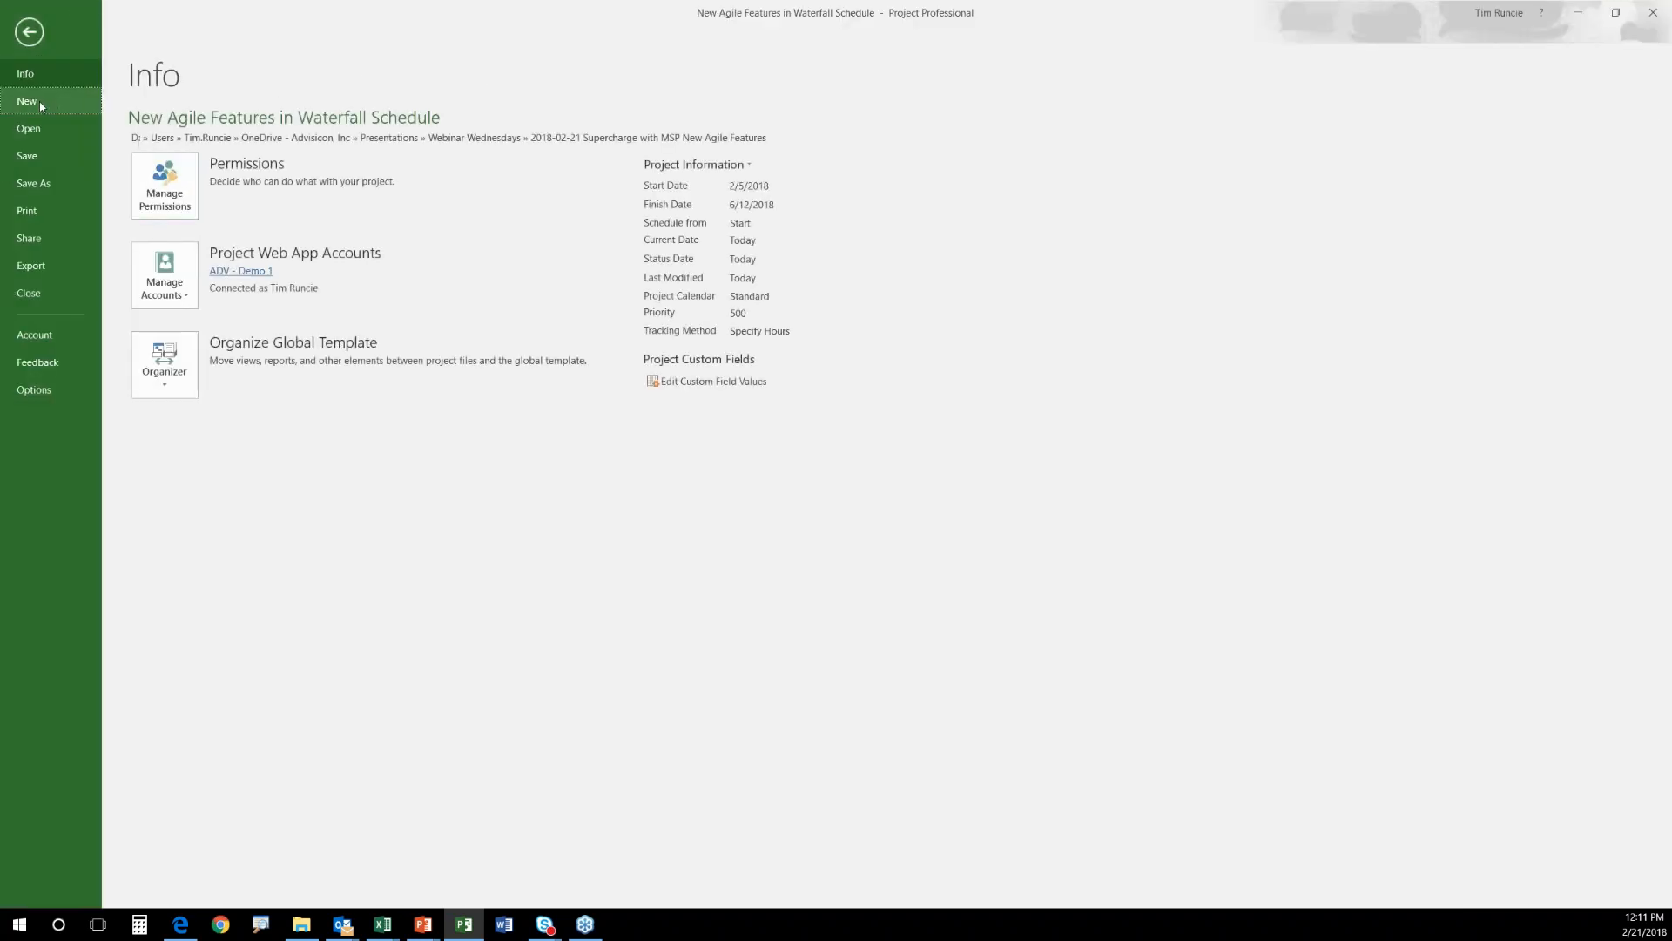
left_click(39, 101)
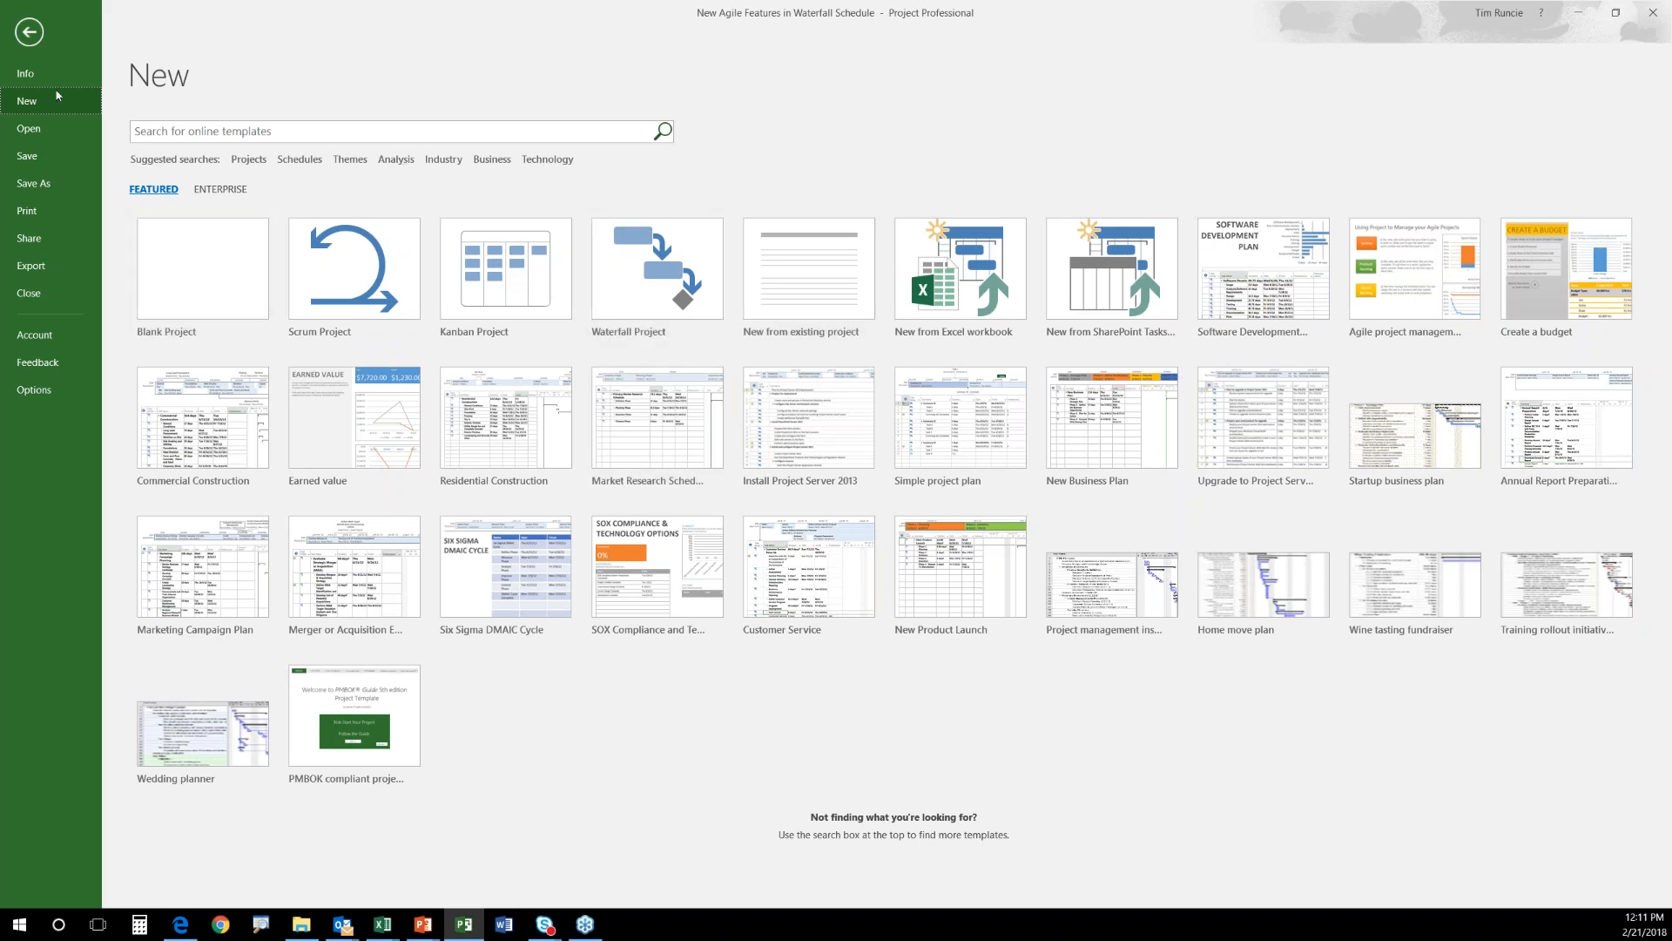
left_click(30, 33)
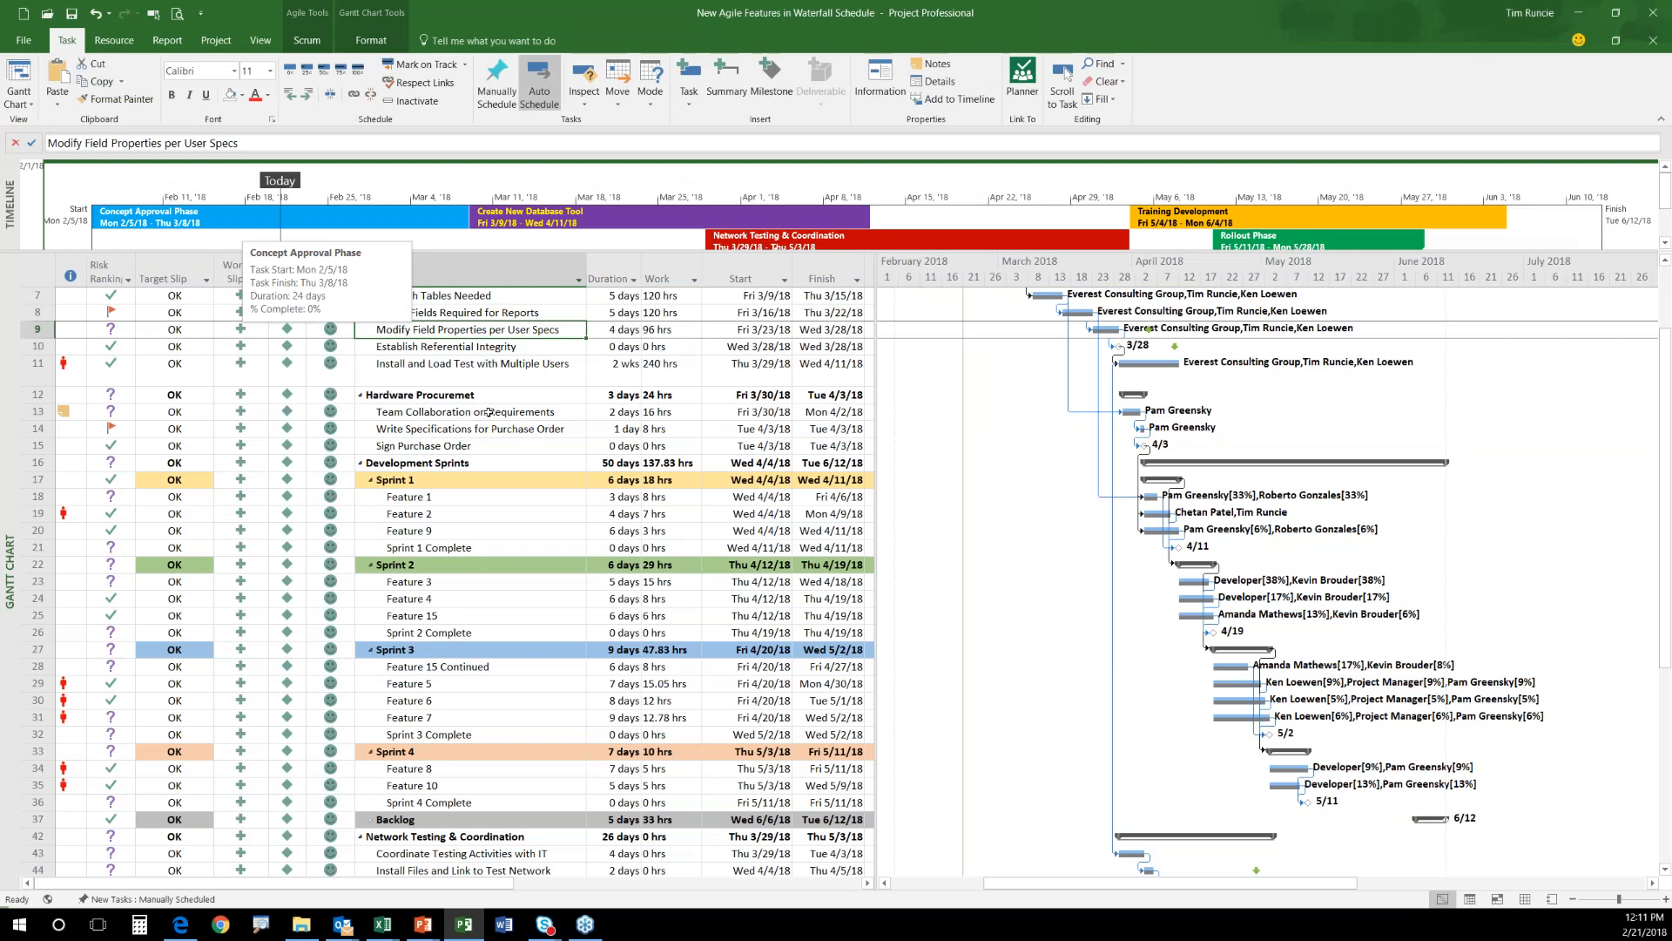
Set the project's agile methodology to Kanban.
scroll(488, 412, "up", 2)
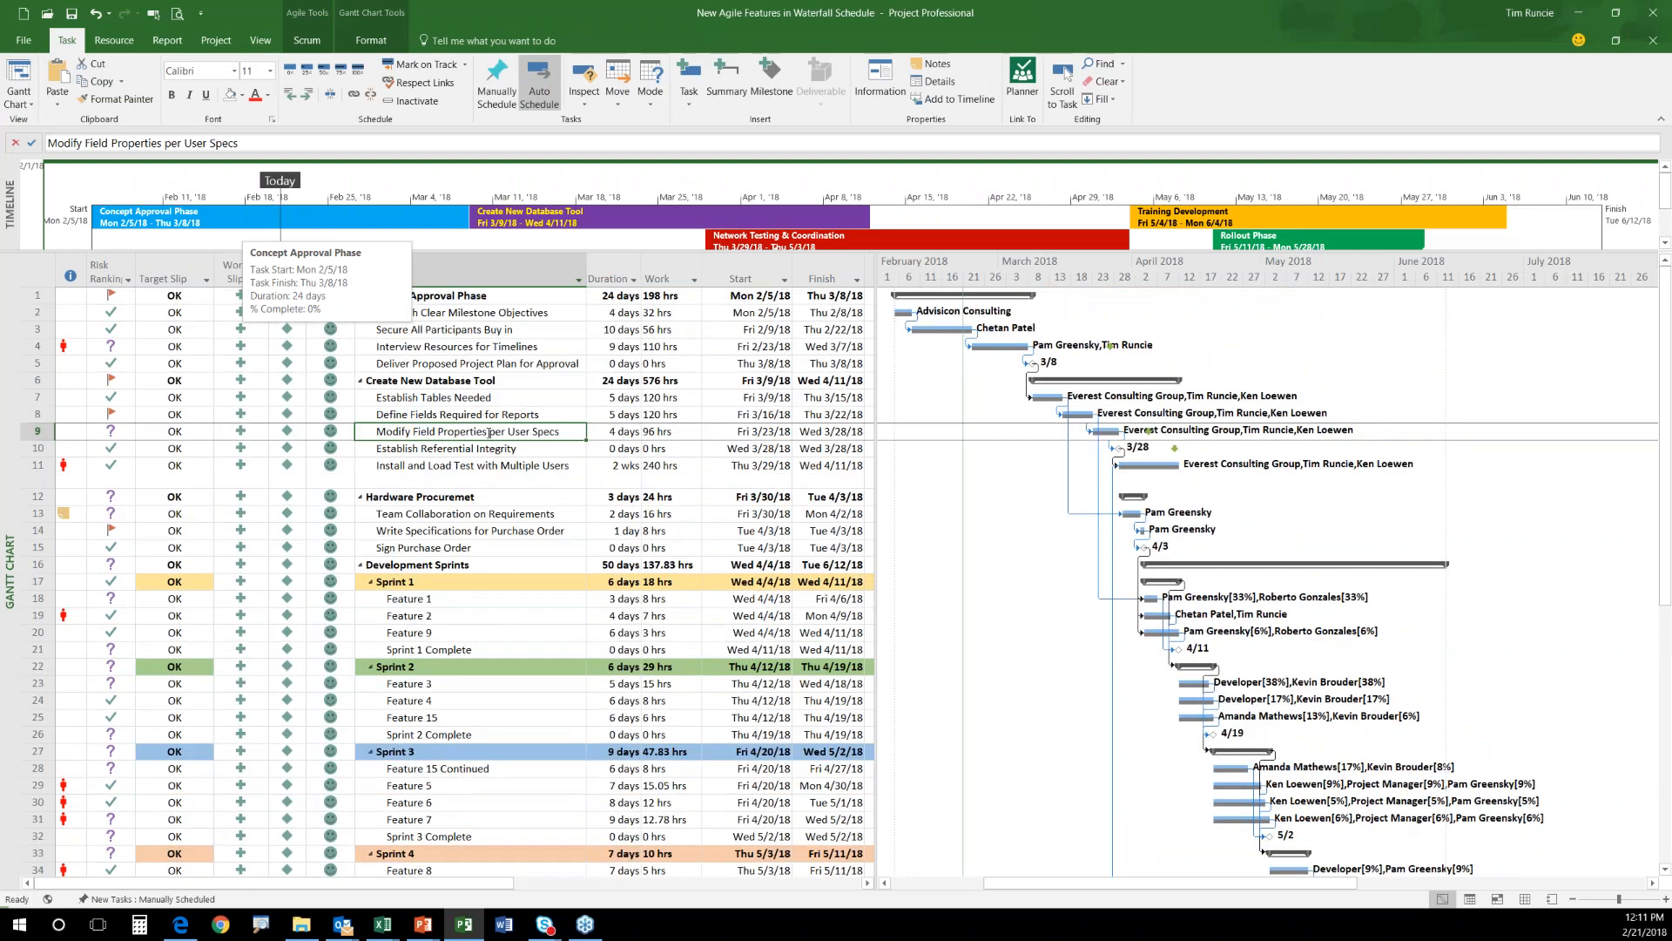
left_click(483, 414)
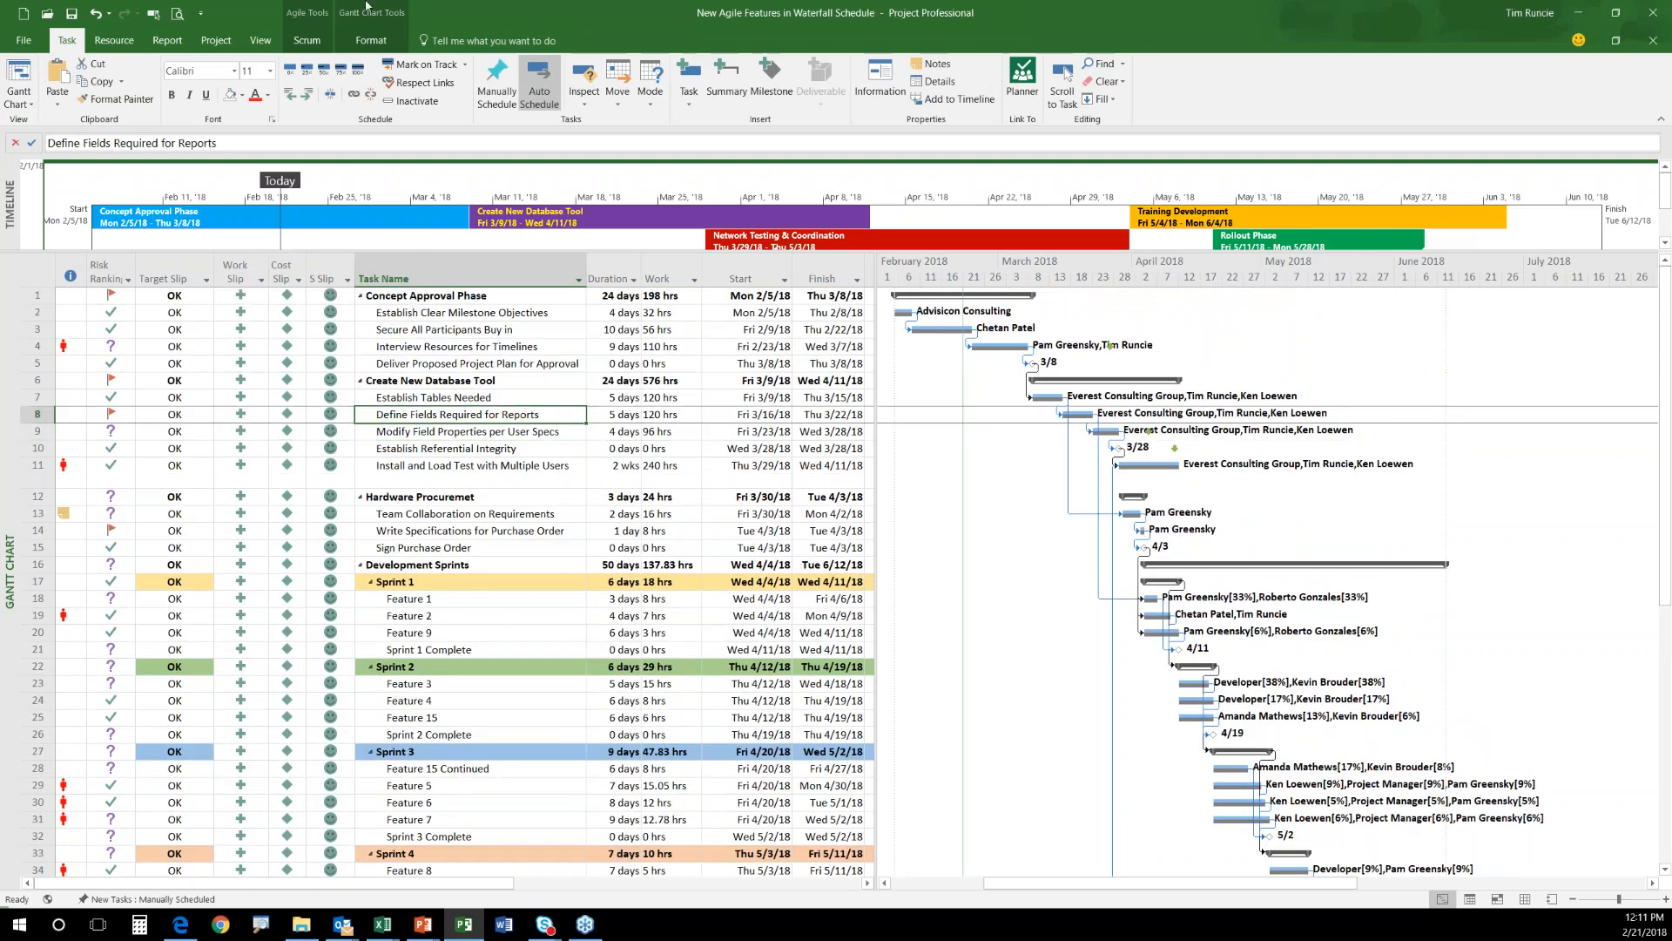
left_click(216, 42)
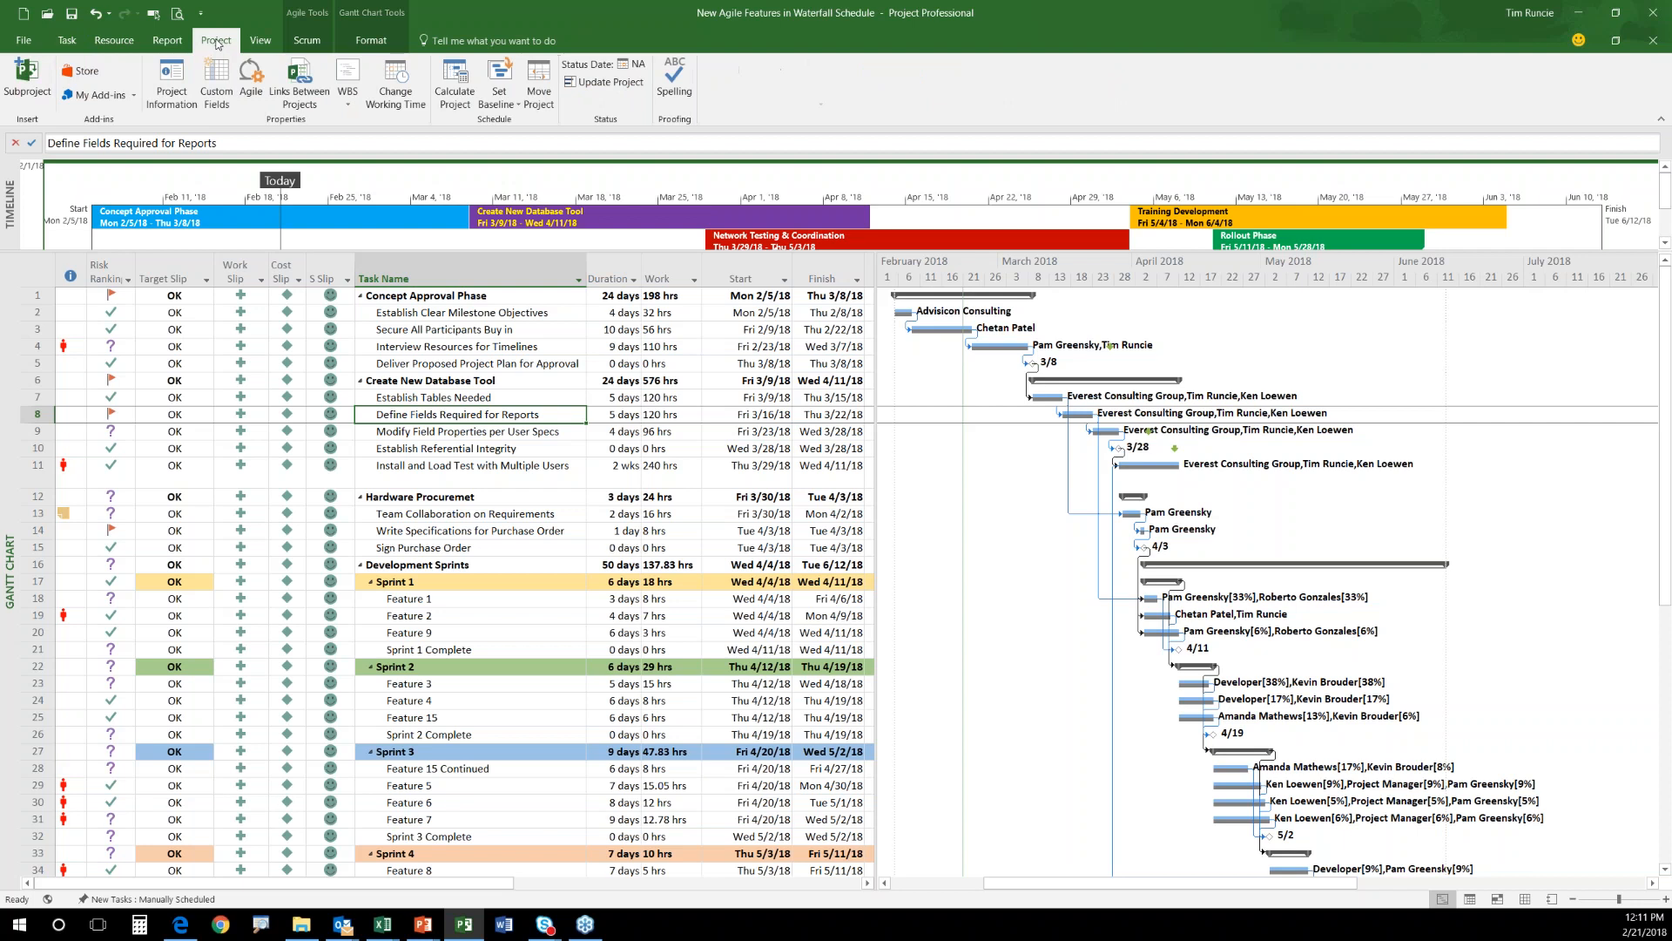
left_click(256, 79)
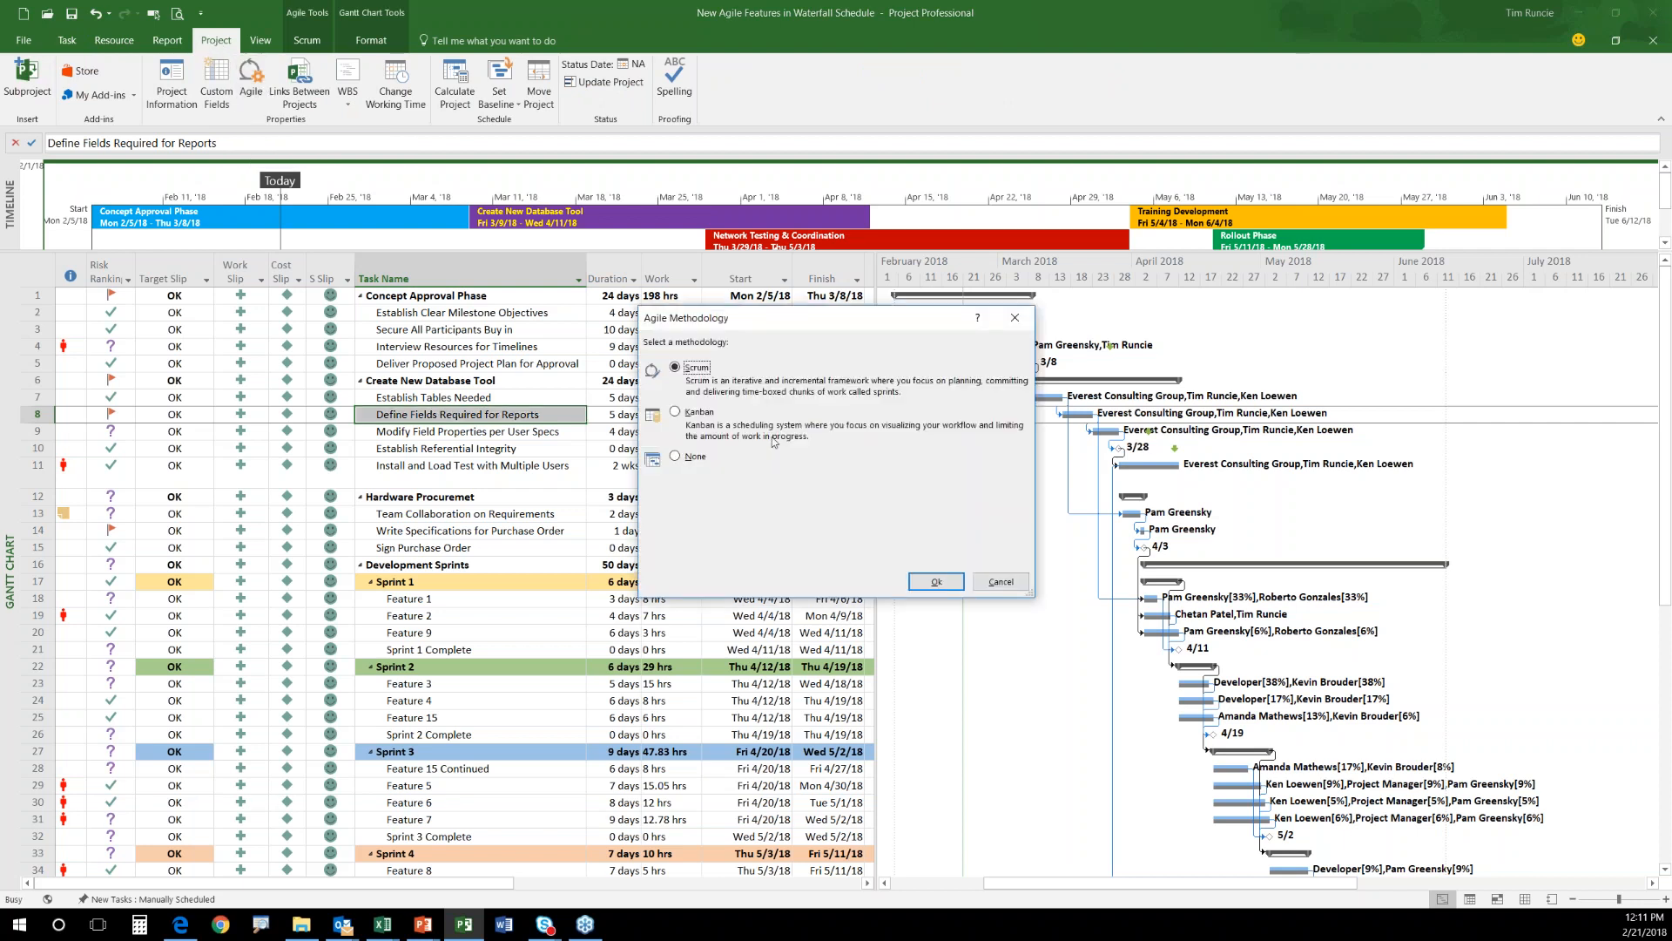
left_click(676, 413)
left_click(939, 583)
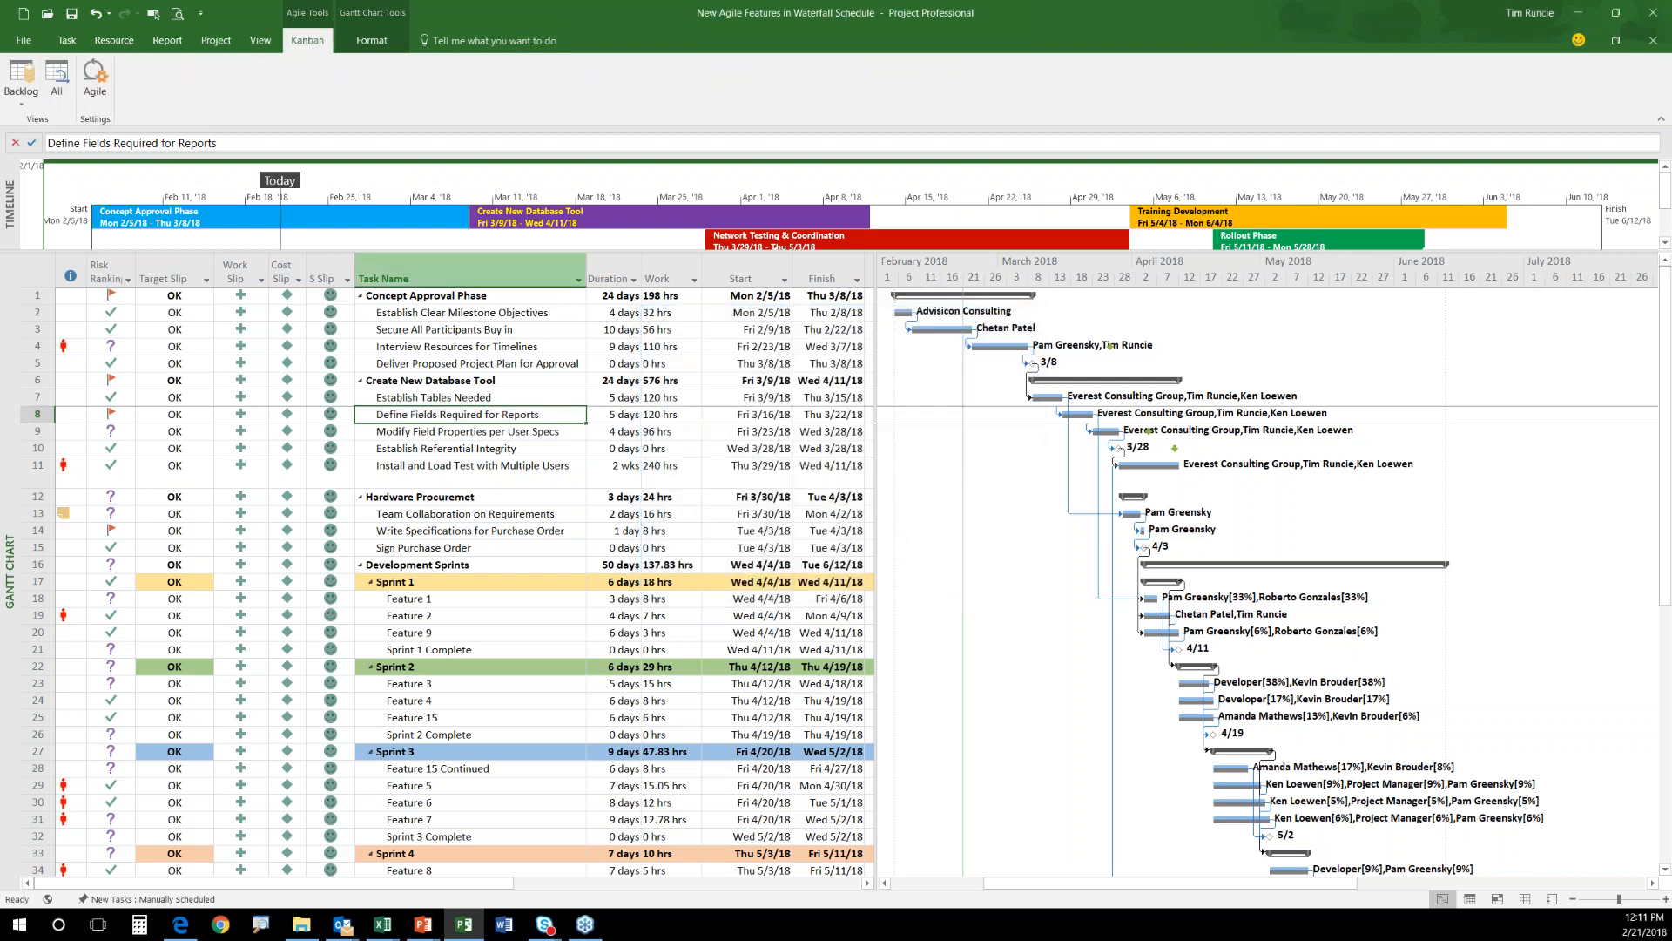
Open the Backlog Board and move Sprint 3 Complete to Next up, and Feature 4 and Sprint 4 Complete to In progress.
left_click(21, 102)
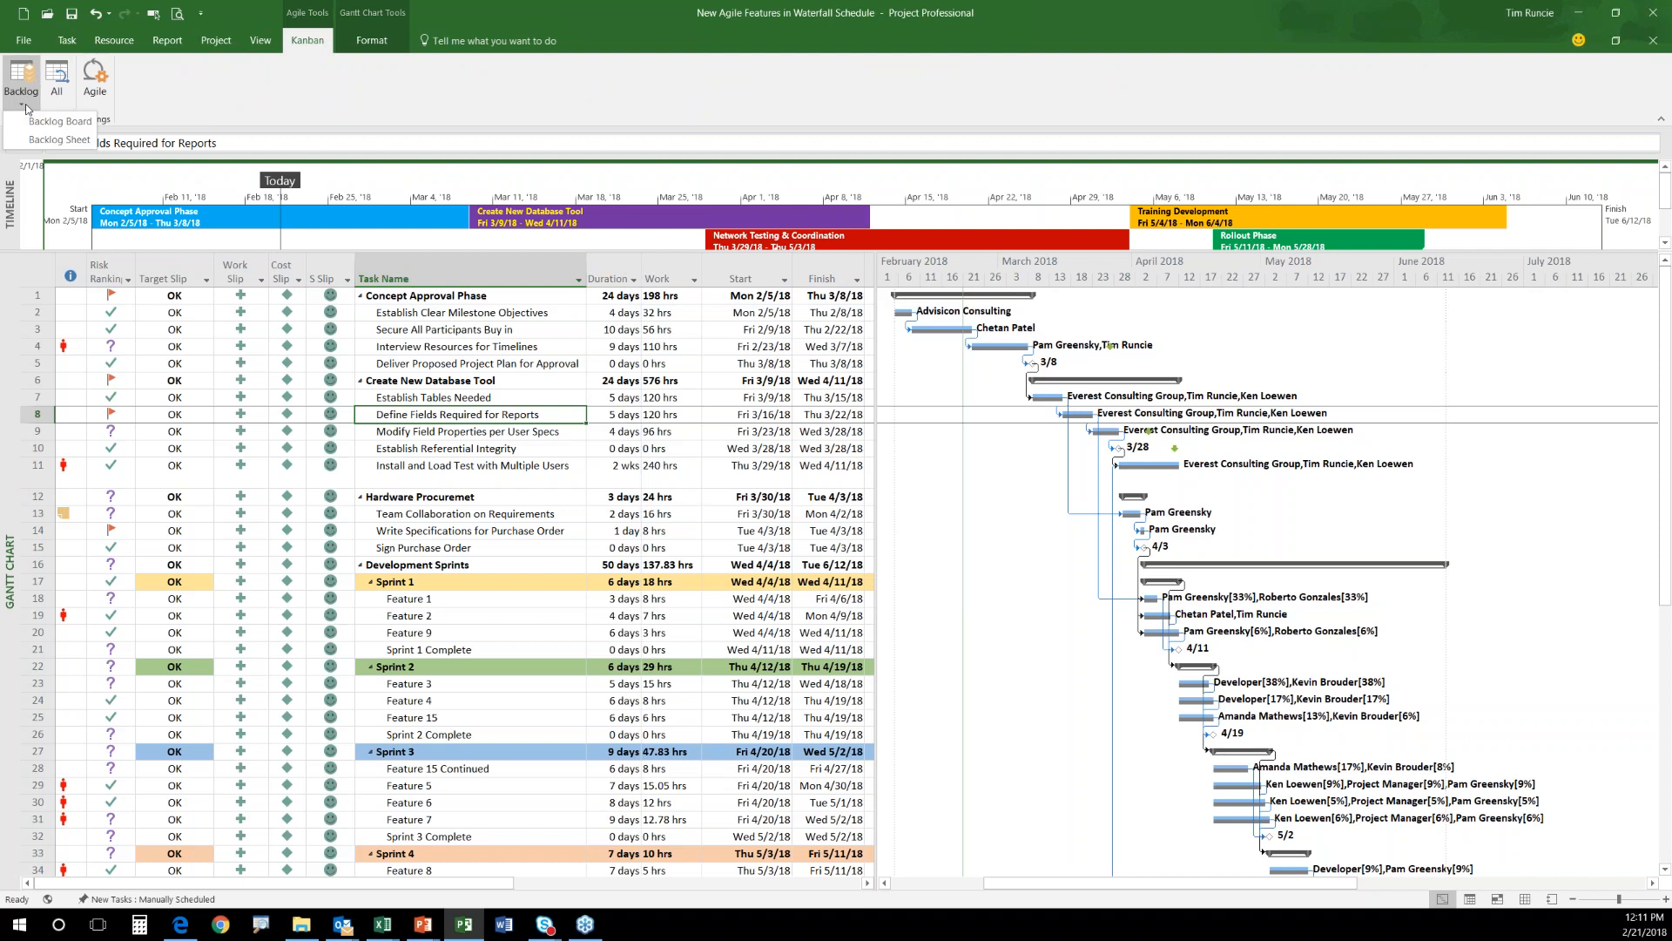
left_click(68, 126)
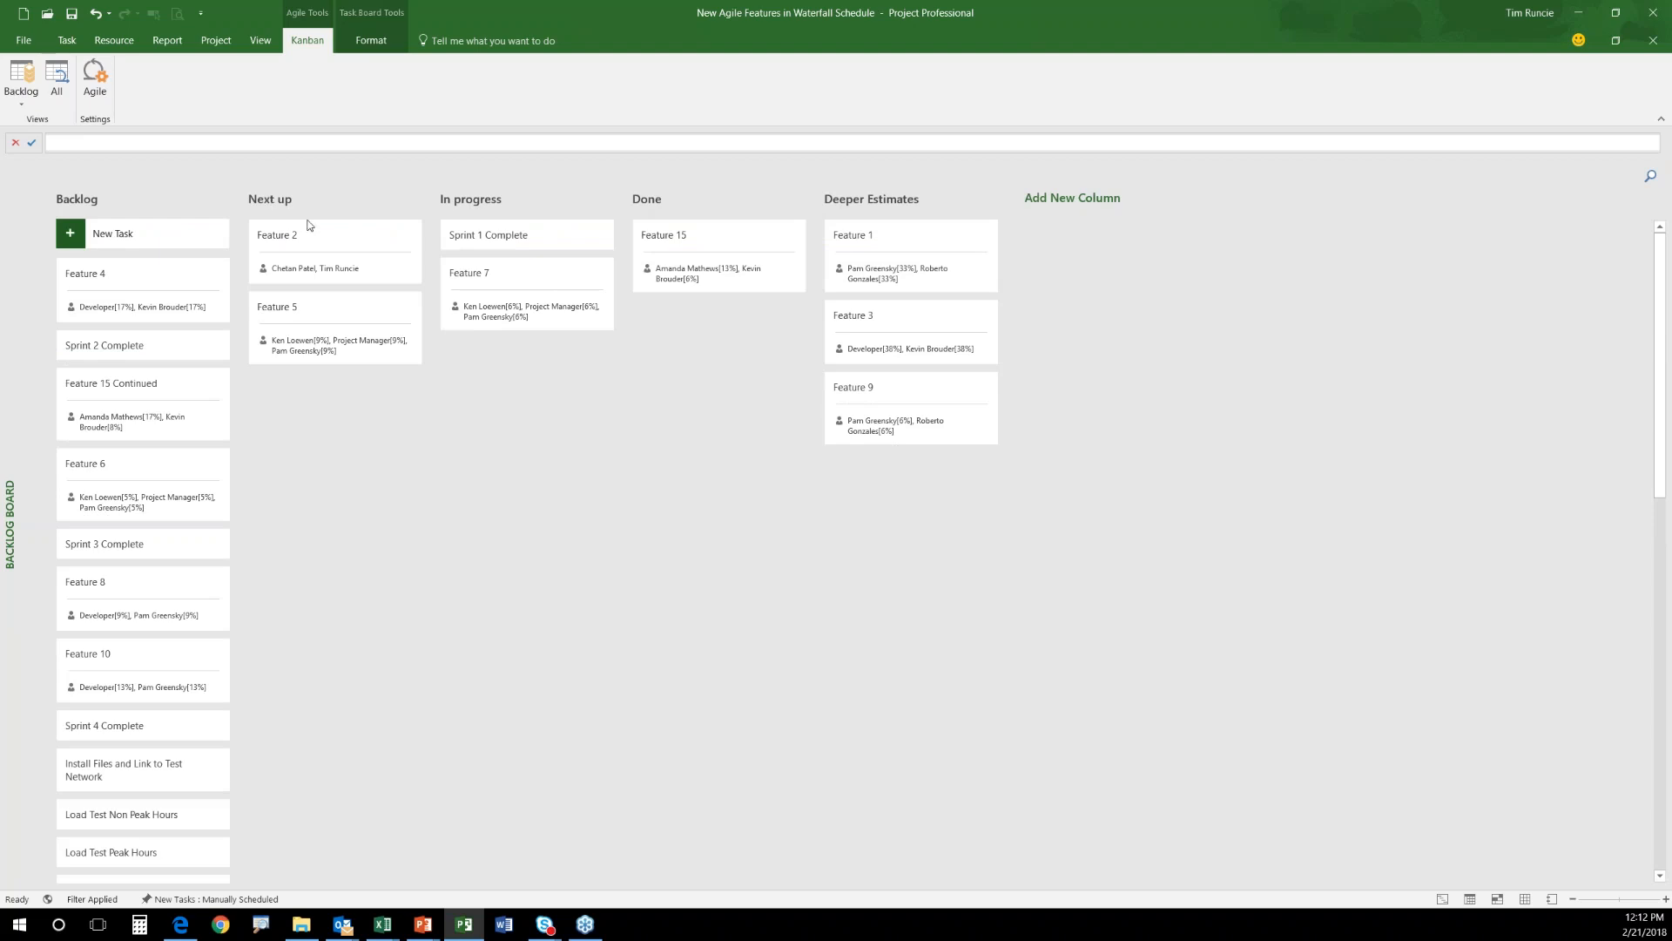
mouse_move(331, 315)
left_mouse_down()
mouse_move(488, 406)
mouse_move(542, 384)
mouse_move(353, 336)
left_mouse_up()
left_click_drag(141, 542, 357, 427)
left_click_drag(128, 289, 533, 399)
left_click_drag(120, 626, 587, 445)
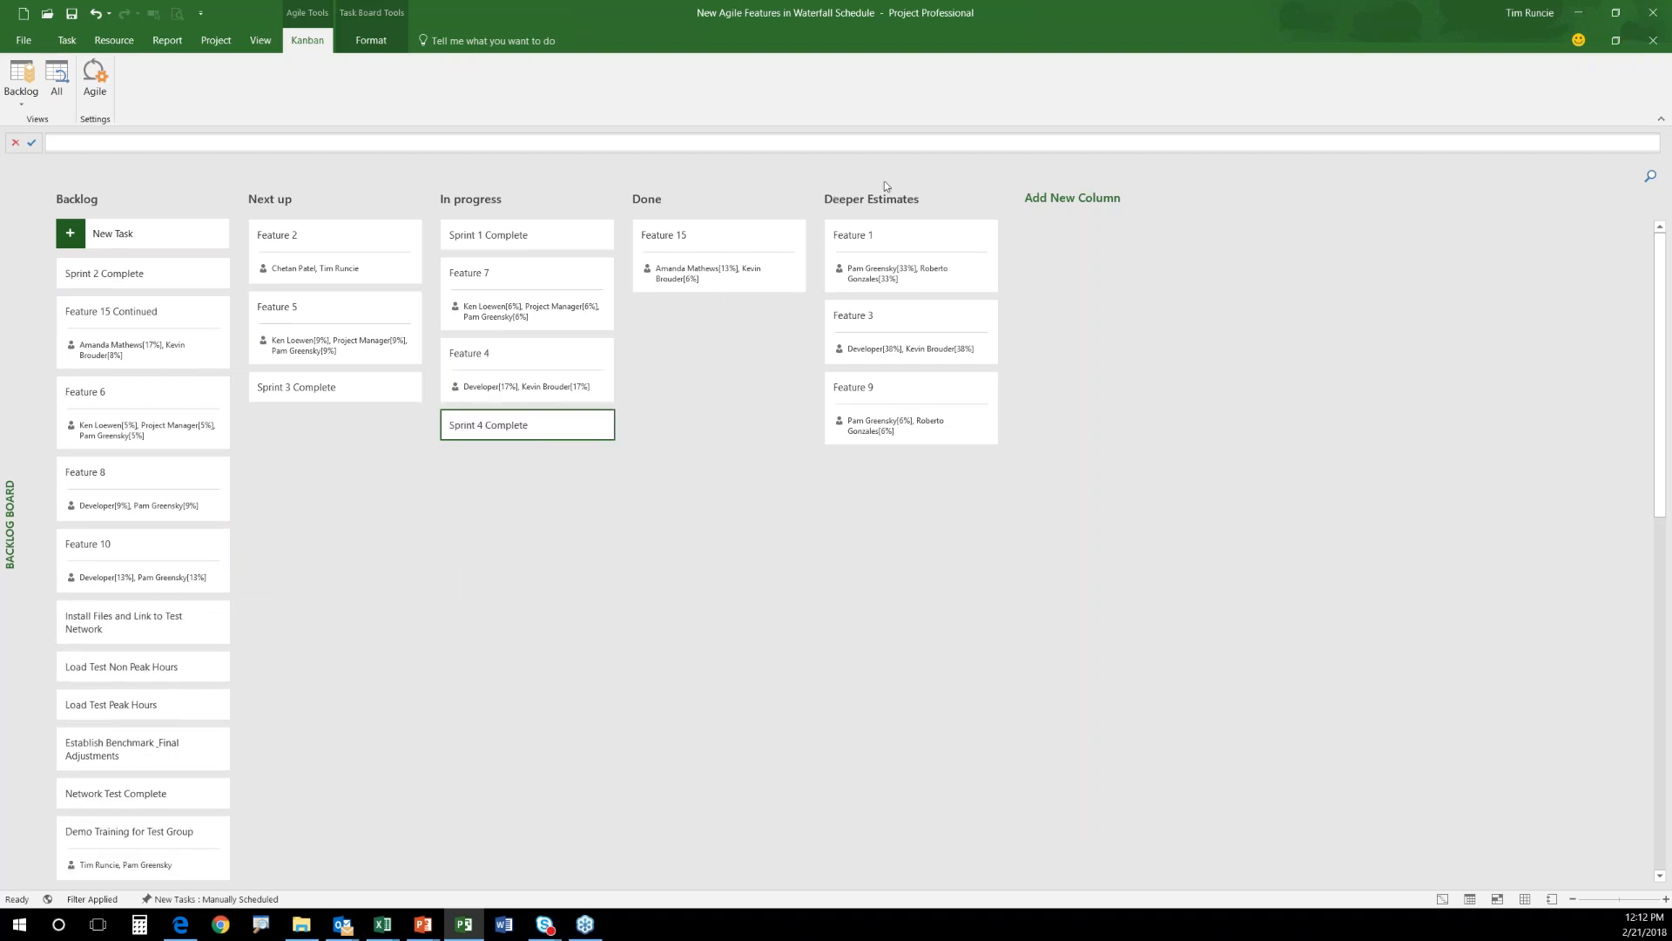
Add a Priority column to the board and place it between Backlog and Next up.
left_click(1064, 197)
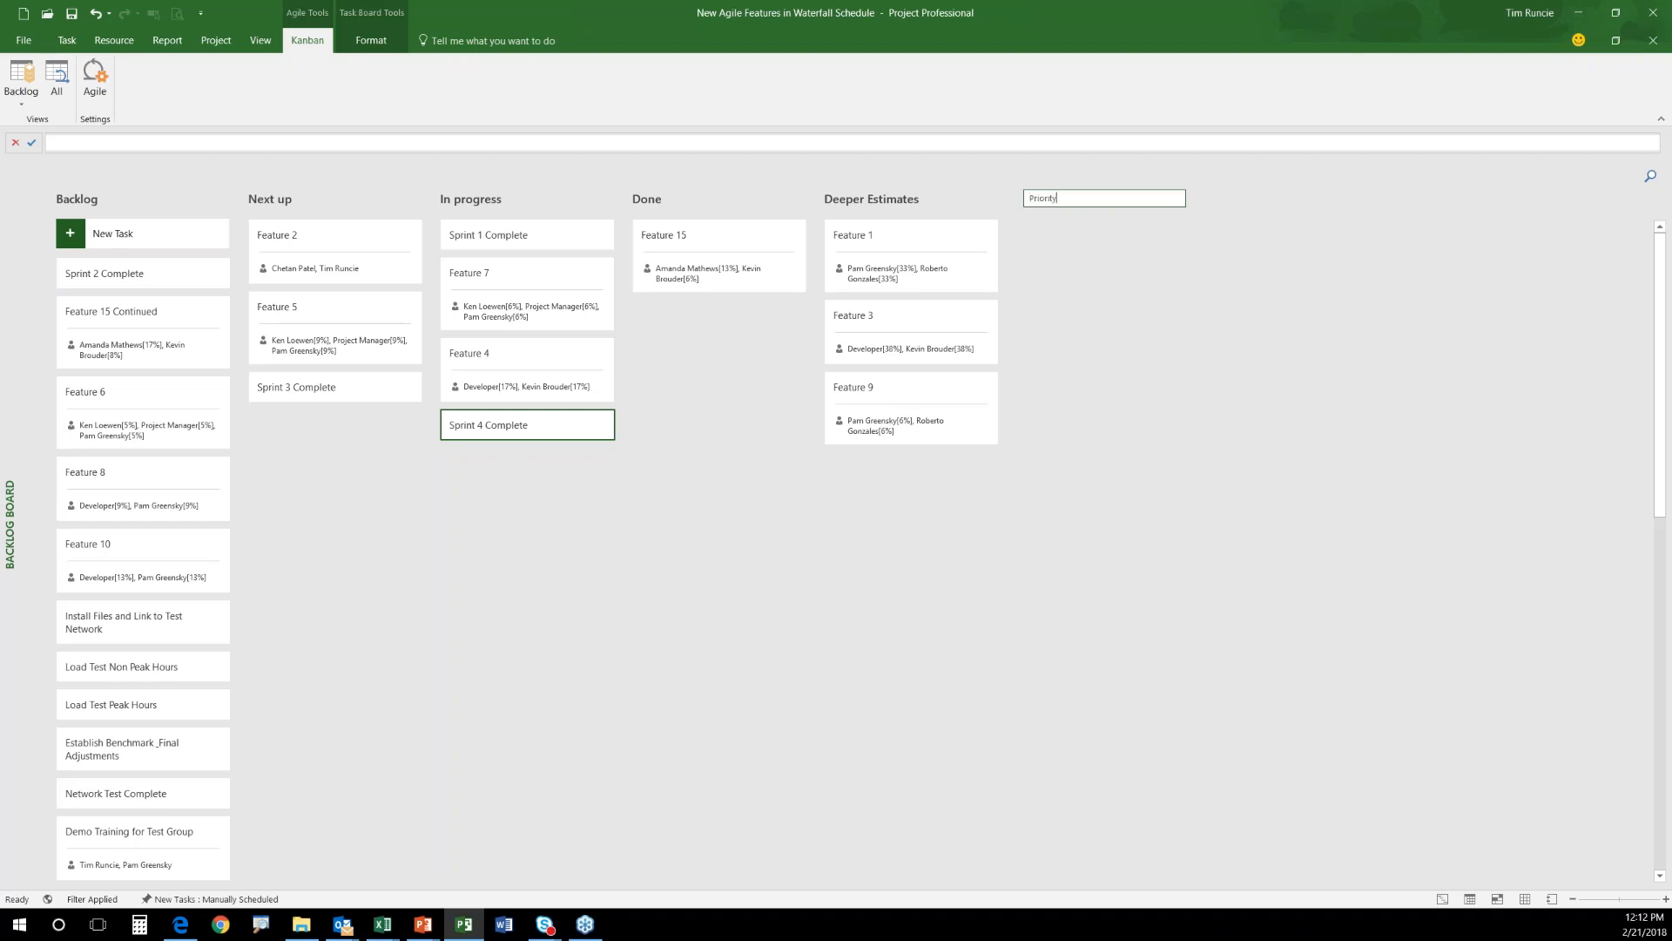
key("Return")
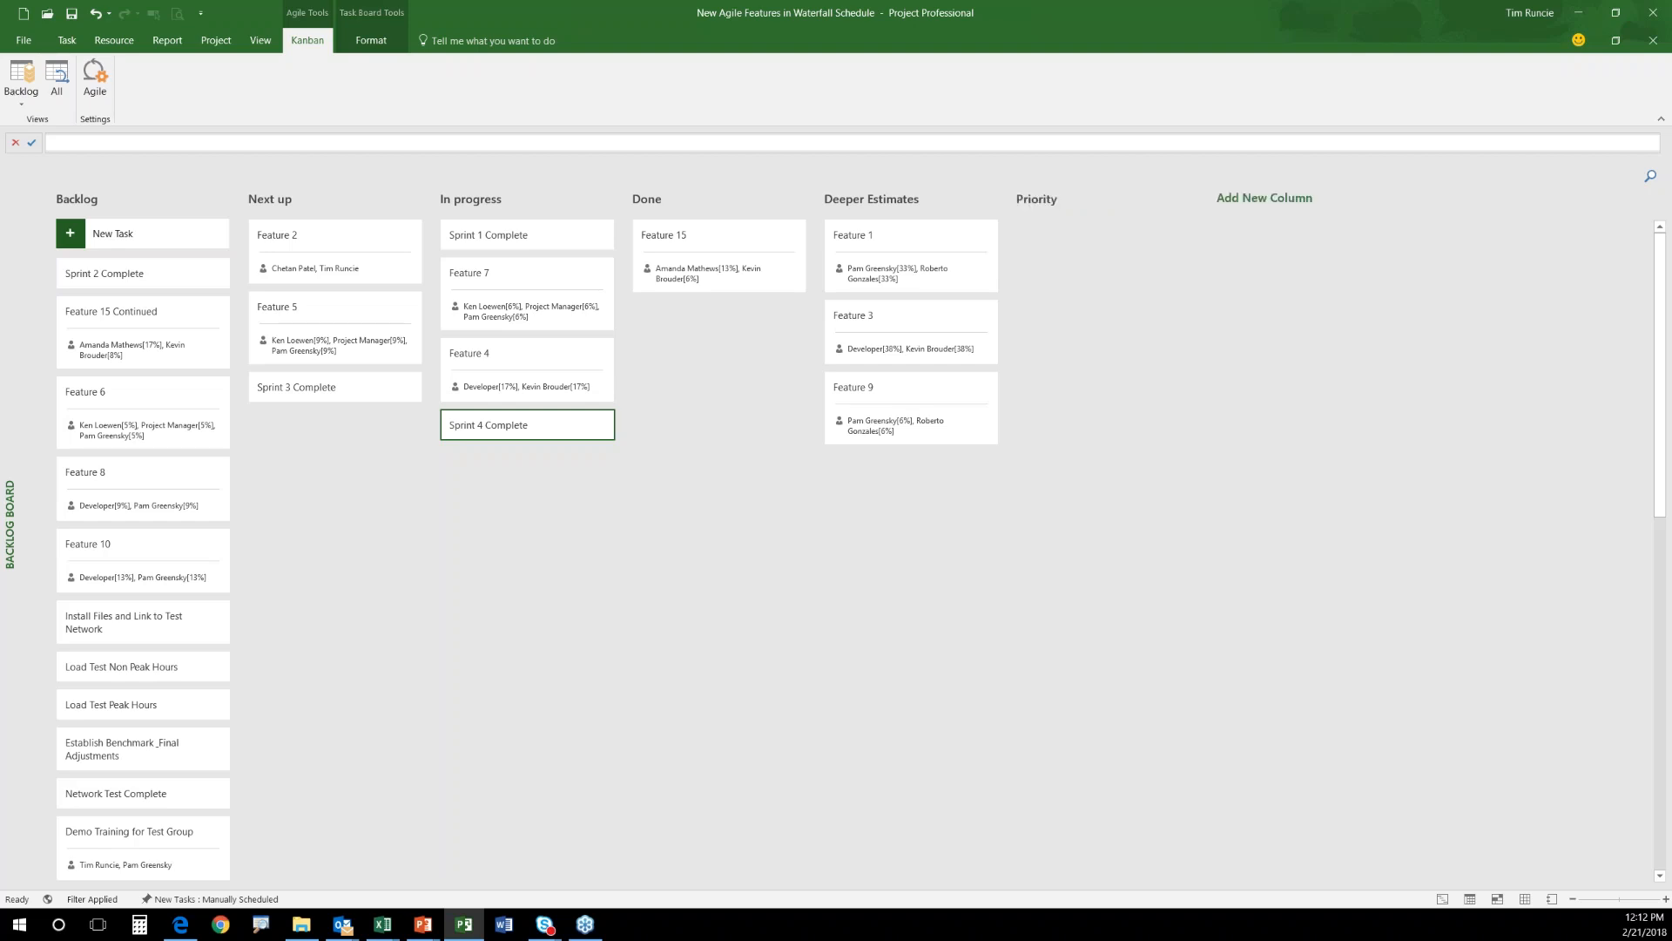
right_click(1036, 197)
left_click(1067, 225)
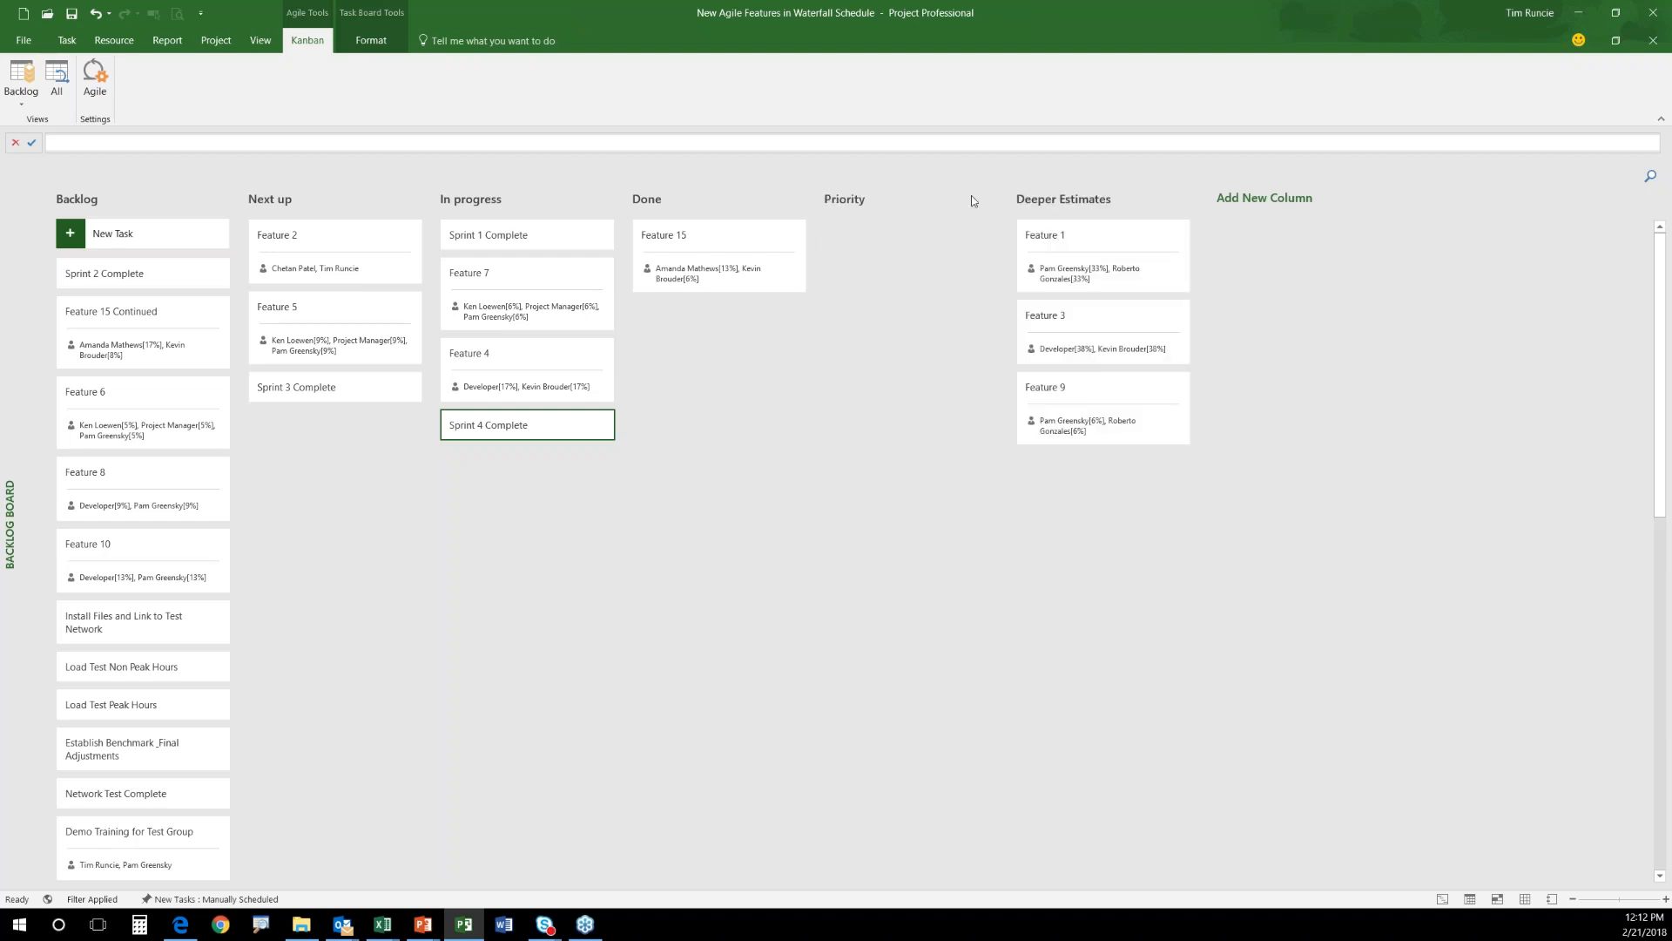
right_click(858, 207)
left_click(902, 248)
right_click(655, 206)
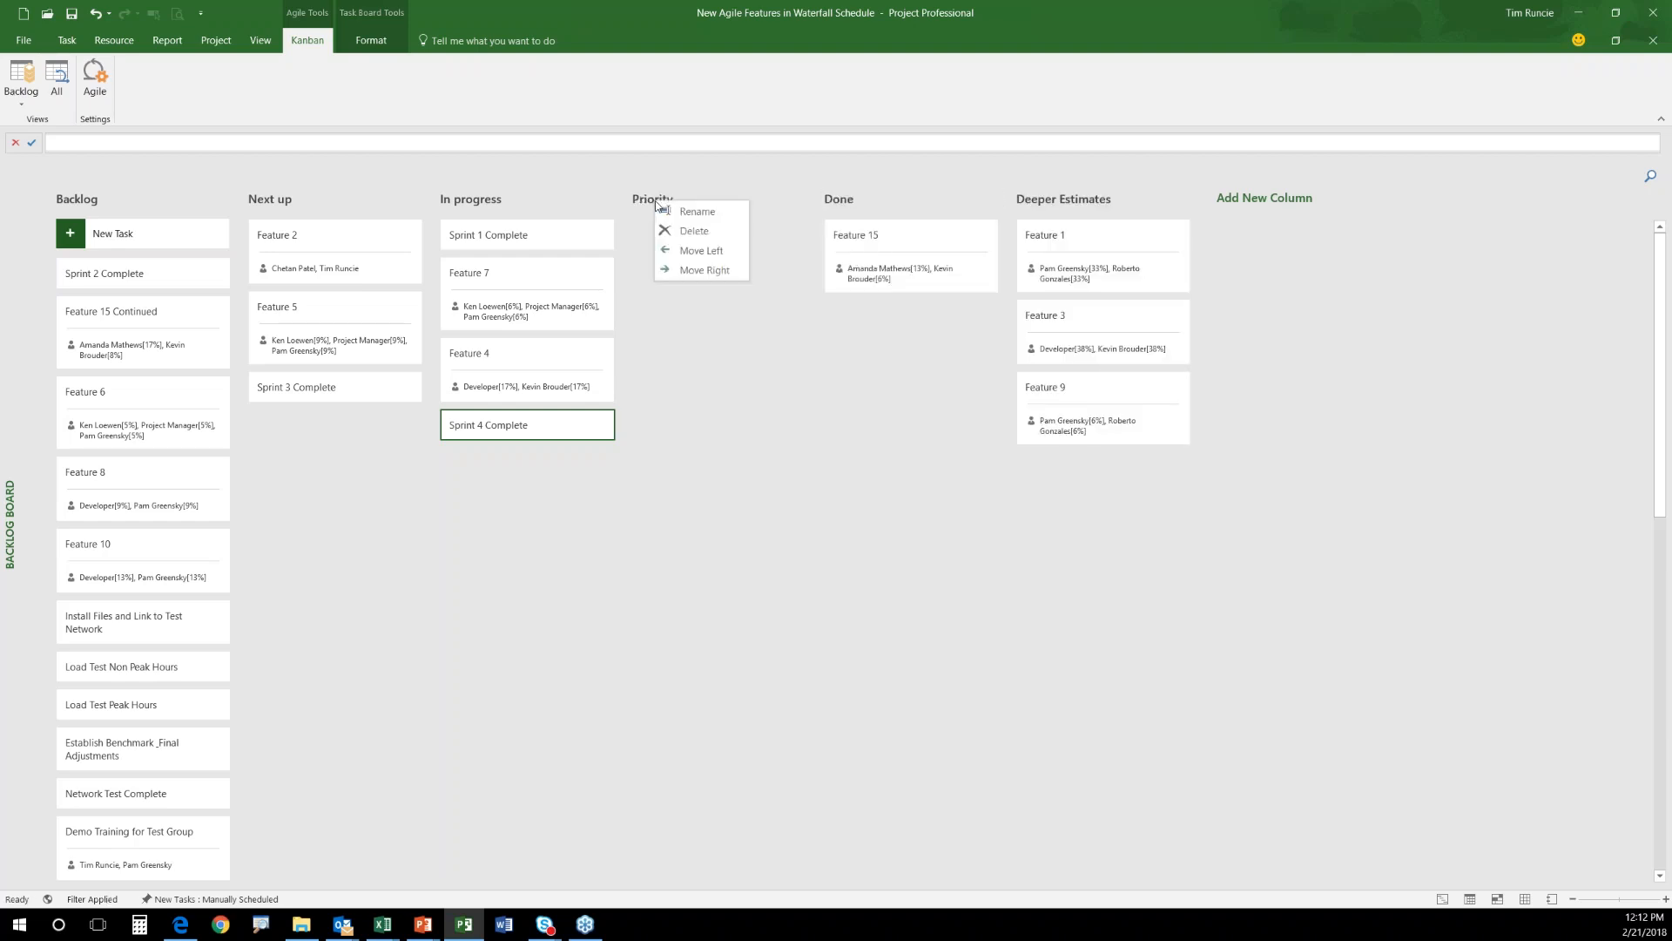
left_click(699, 252)
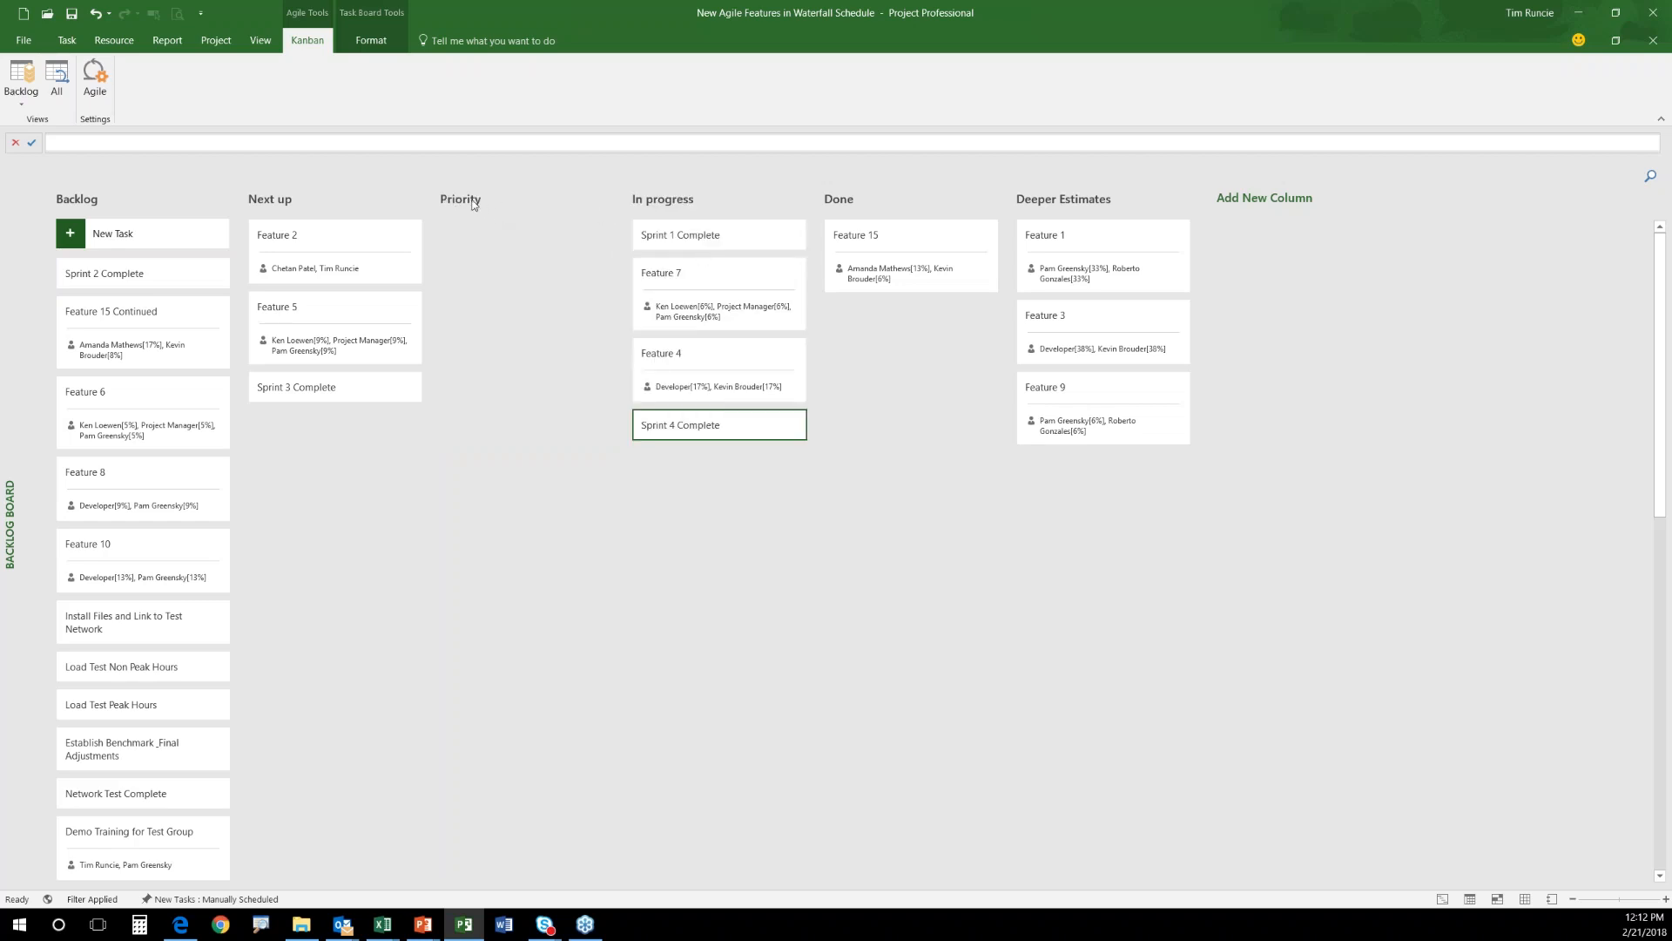
right_click(473, 204)
left_click(531, 254)
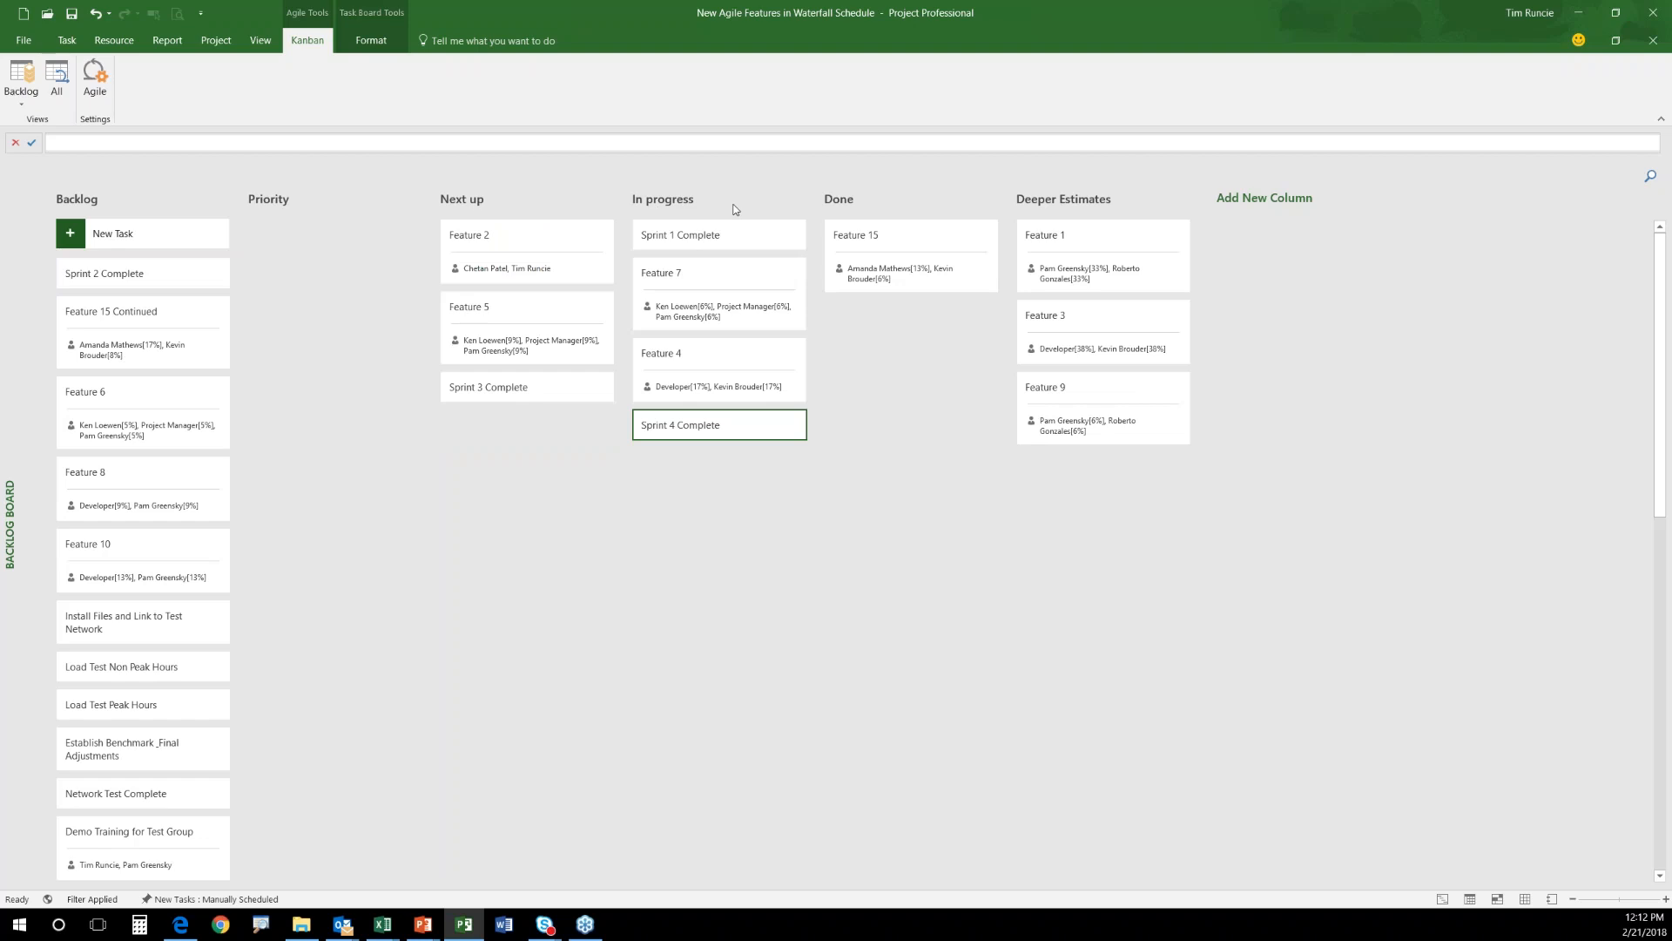
Place the Deeper Estimates column before Done, and move Feature 6 and Feature 2 to Priority.
right_click(1064, 201)
left_click(1115, 248)
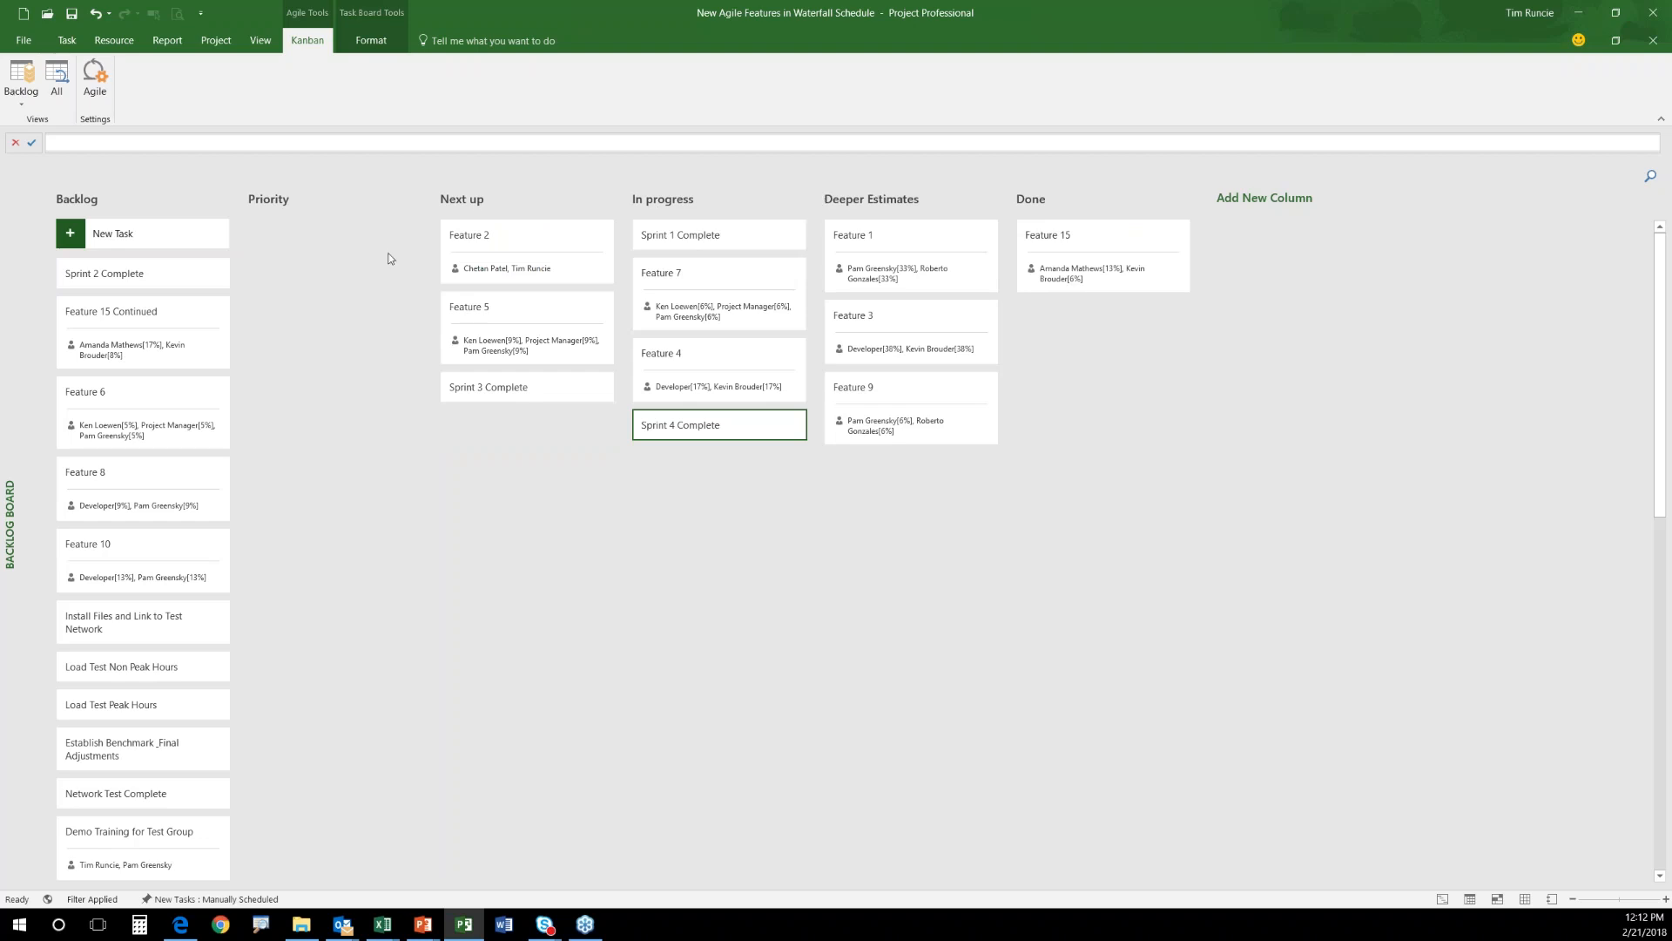
left_click_drag(110, 403, 348, 261)
left_click_drag(492, 246, 309, 330)
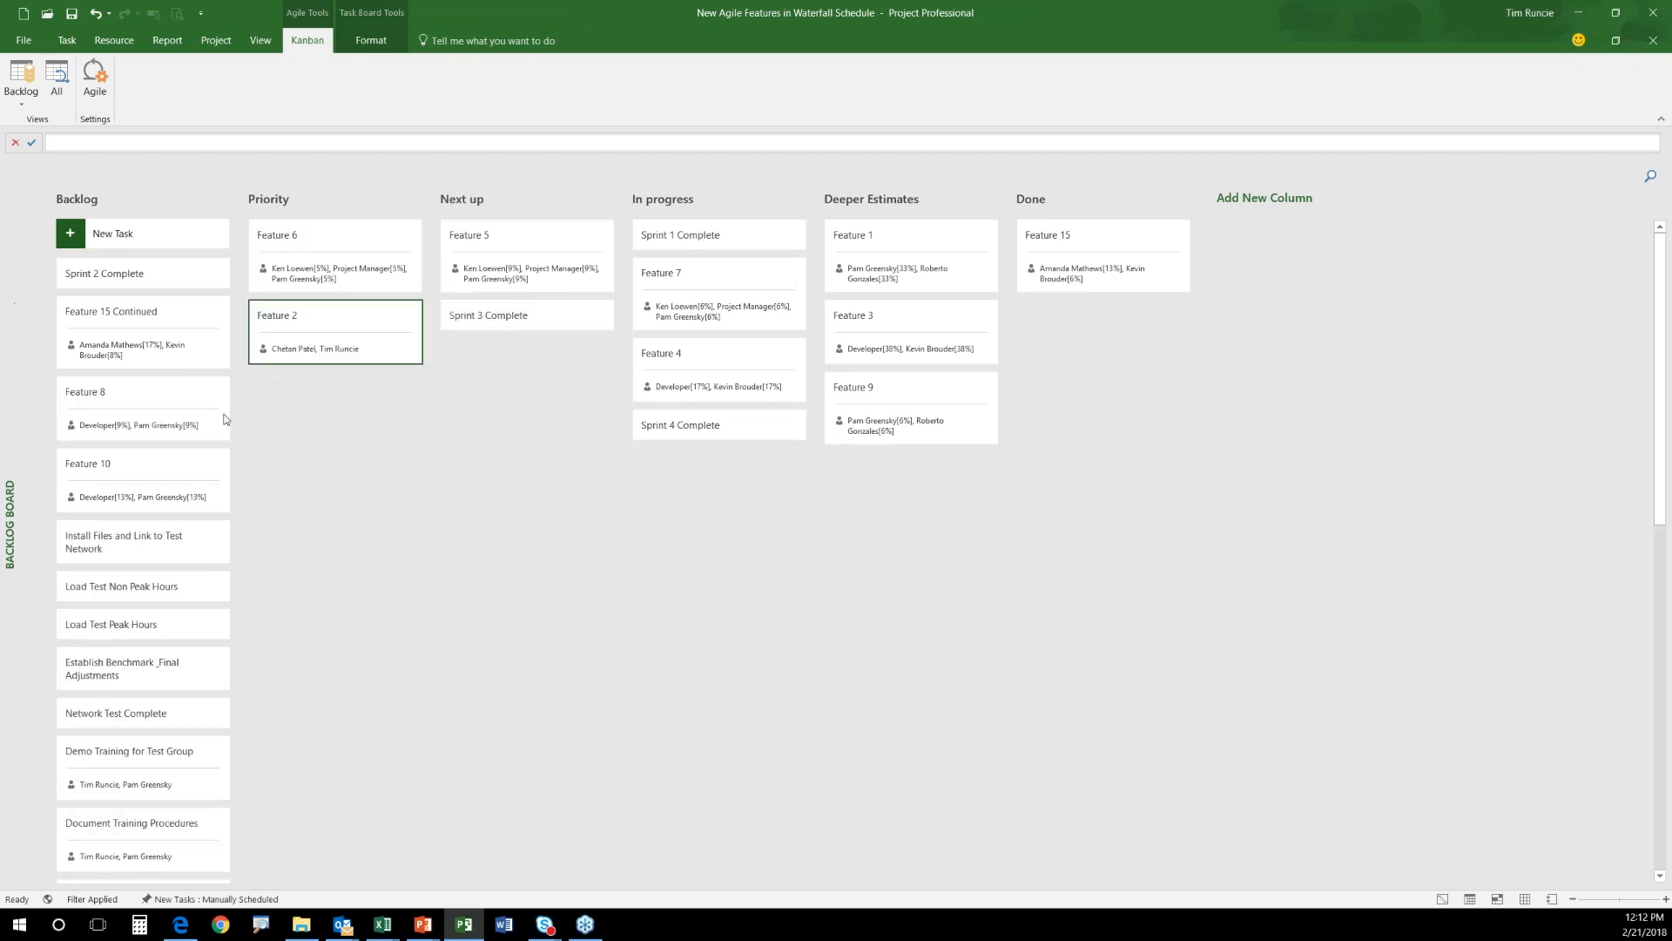
Open Feature 6's task information and look through its custom fields, including Iteration_Path and Risk Ranking.
double_click(331, 241)
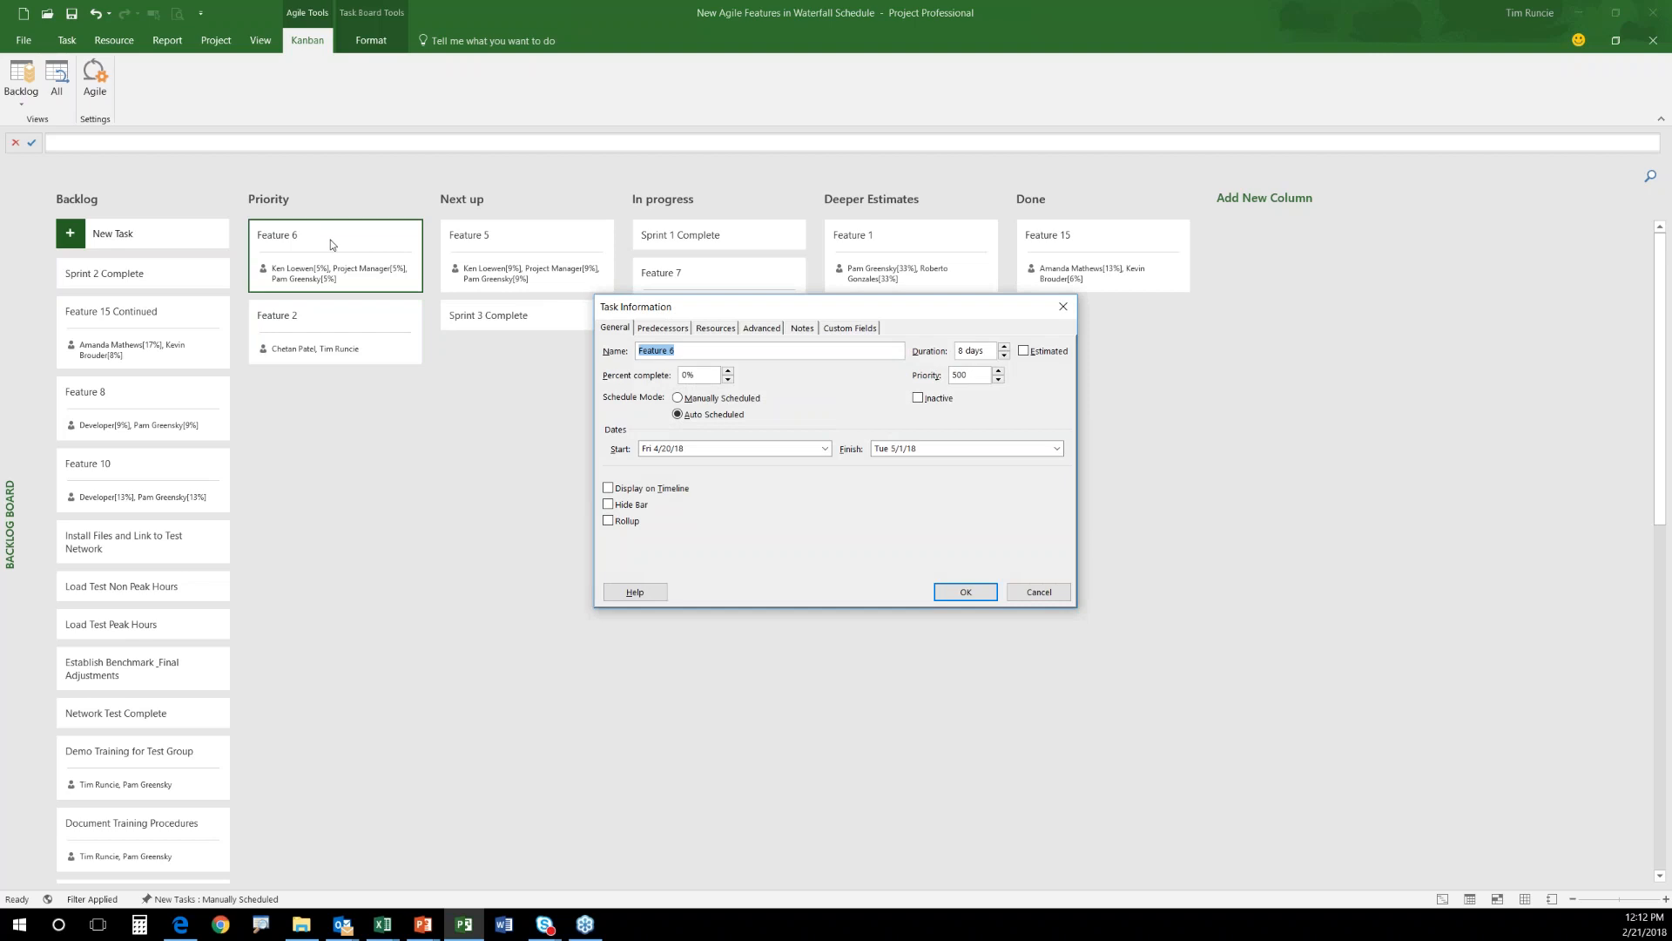
left_click_drag(698, 311, 537, 374)
left_click(688, 391)
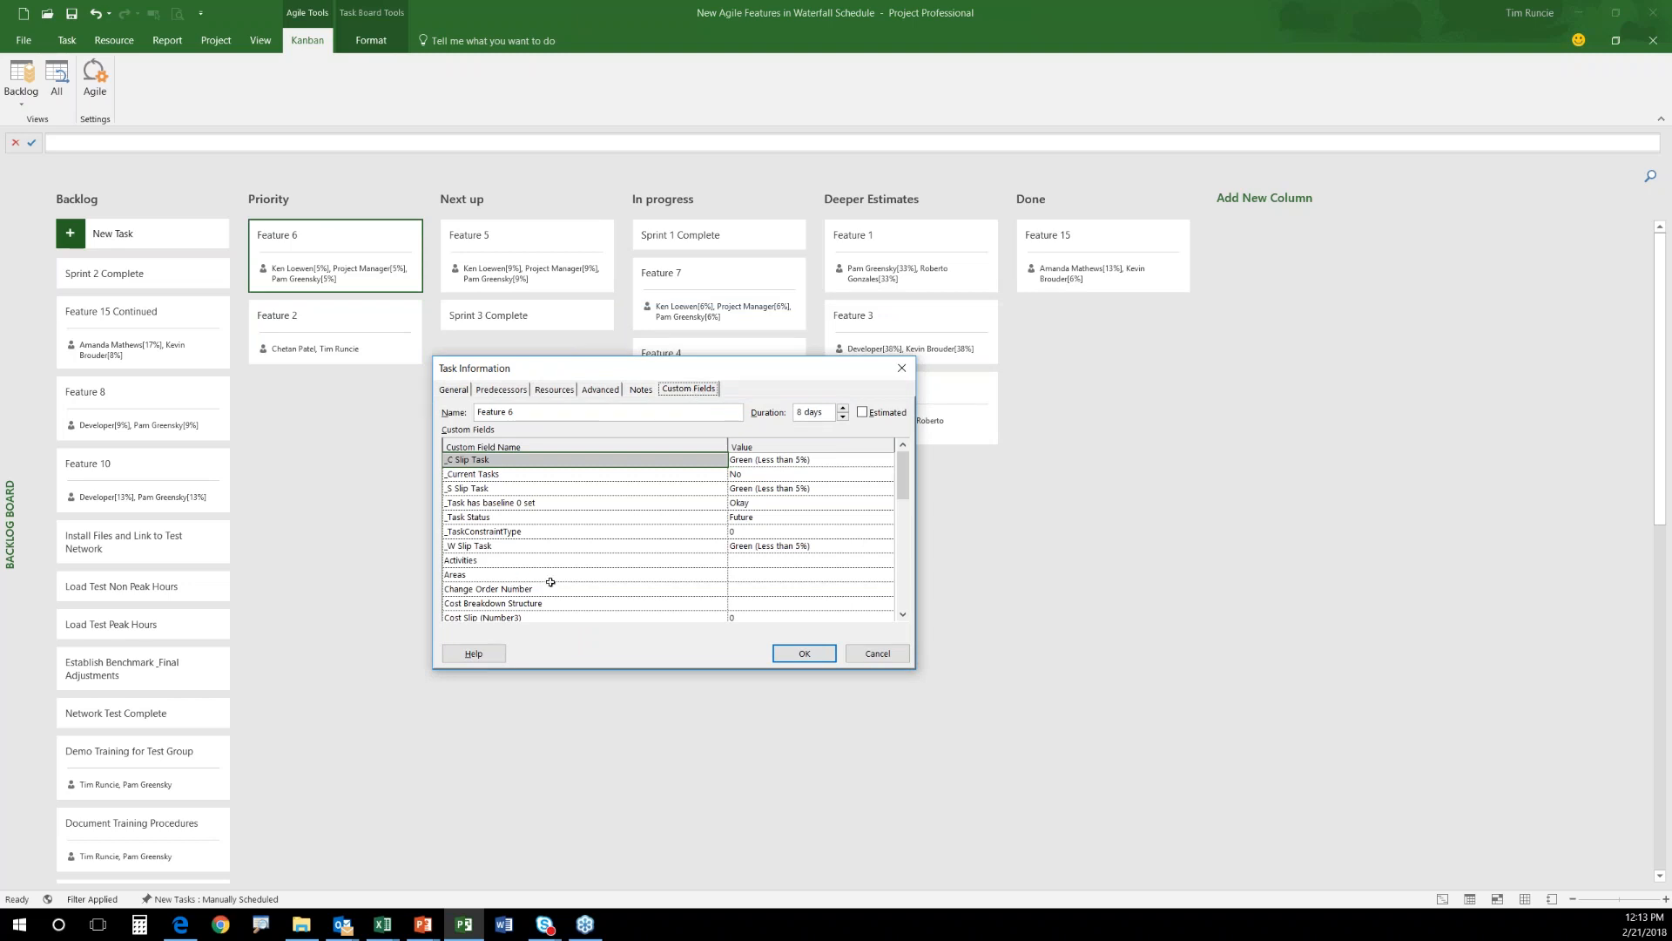
left_click(902, 615)
scroll(902, 615, "down", 4)
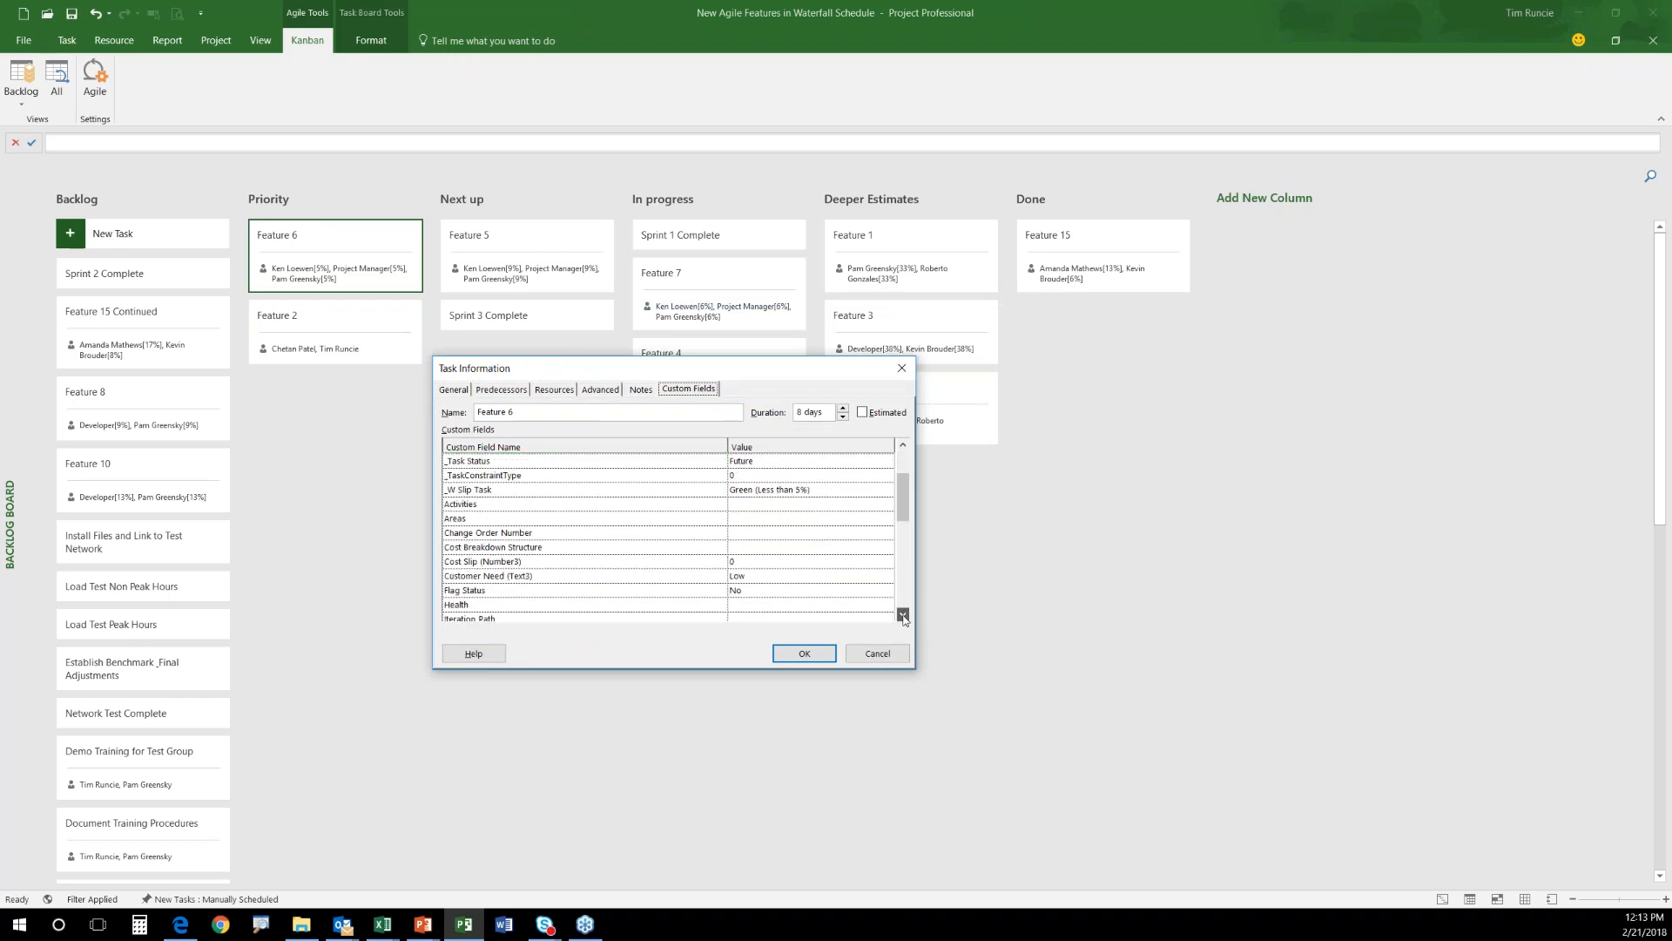
left_click(903, 615)
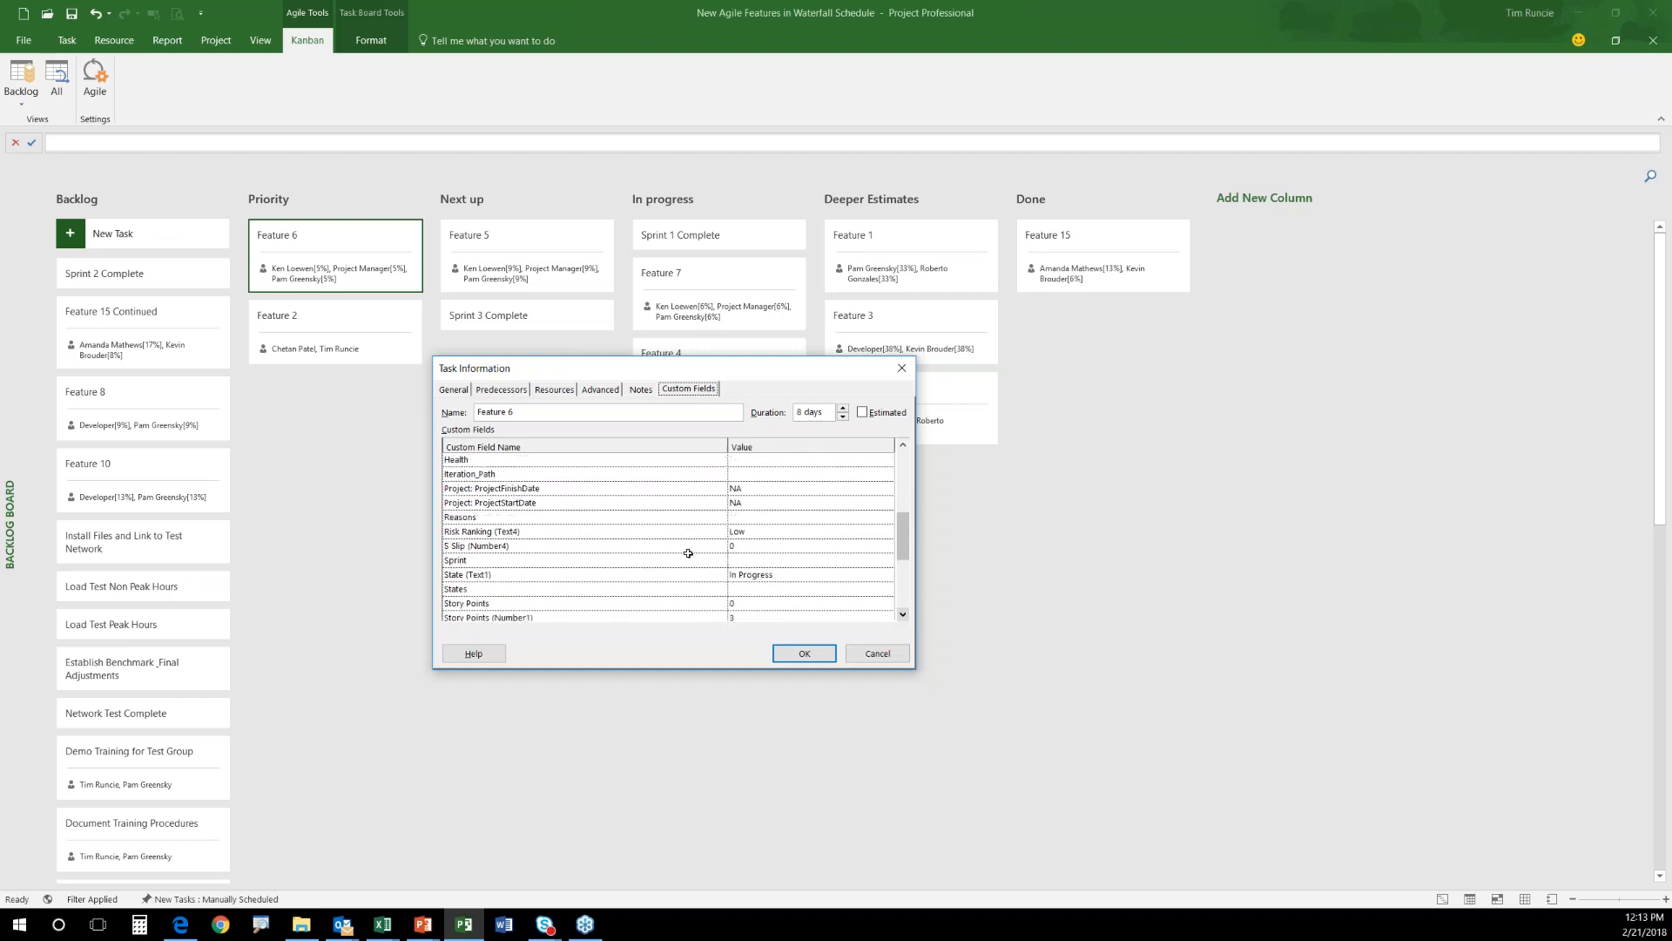
left_click(478, 479)
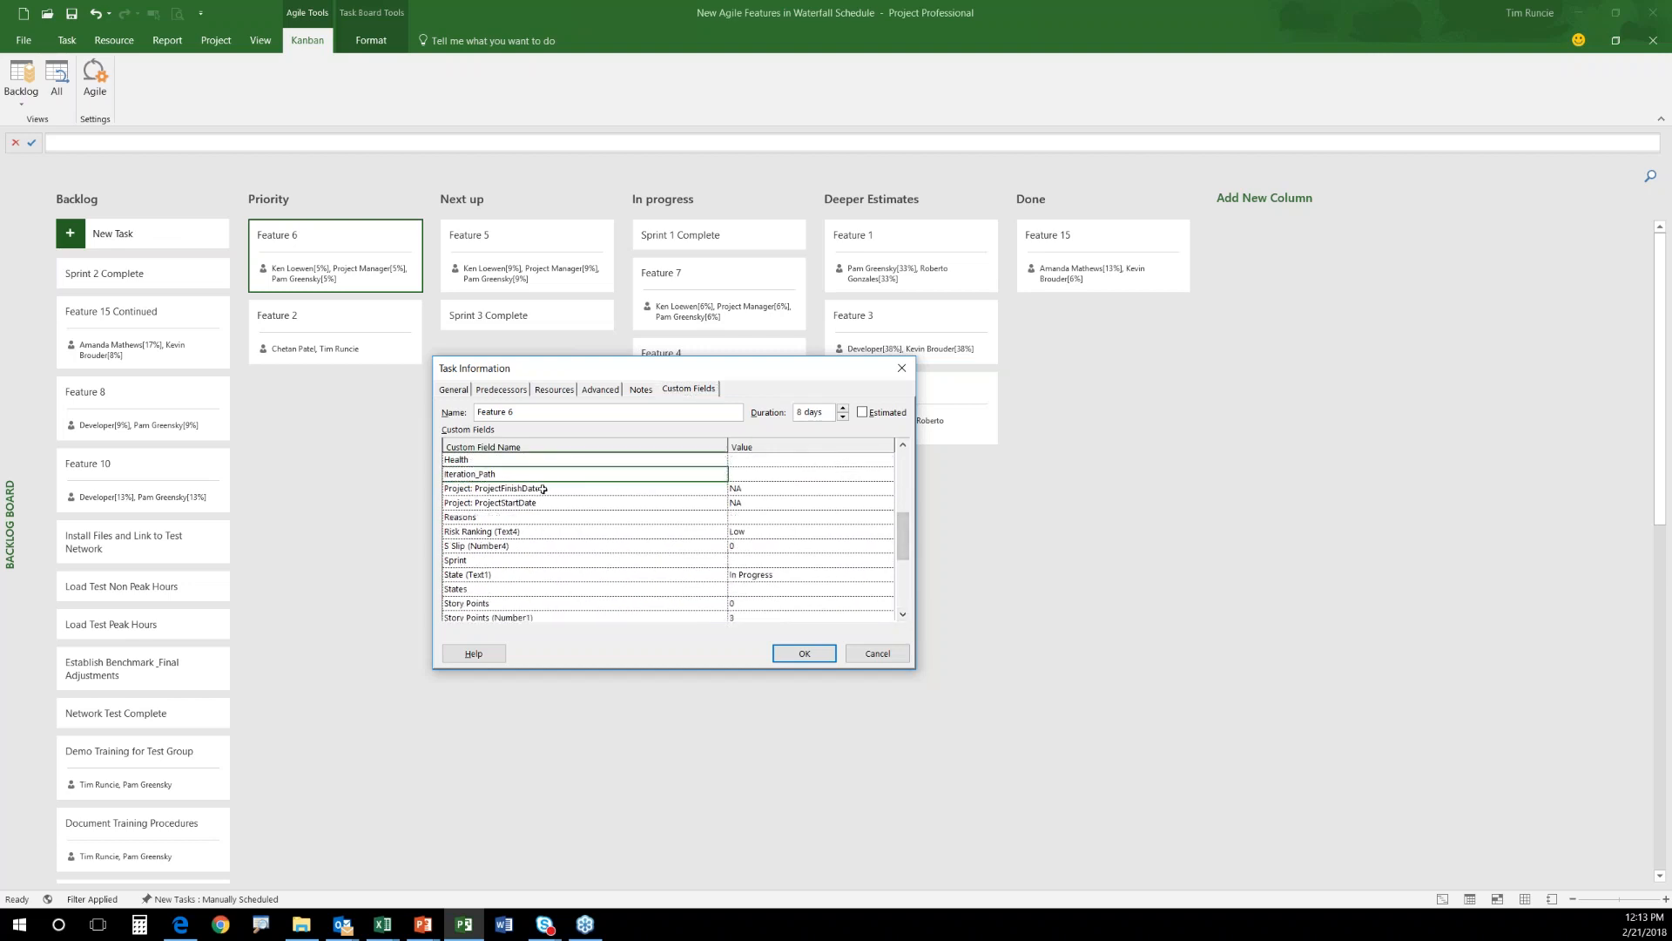
left_click(526, 532)
Locate the Sprint field among Feature 6's custom fields and point it out.
left_click(904, 617)
left_click(904, 616)
left_click(904, 617)
left_click(904, 617)
left_click(904, 617)
left_click(528, 490)
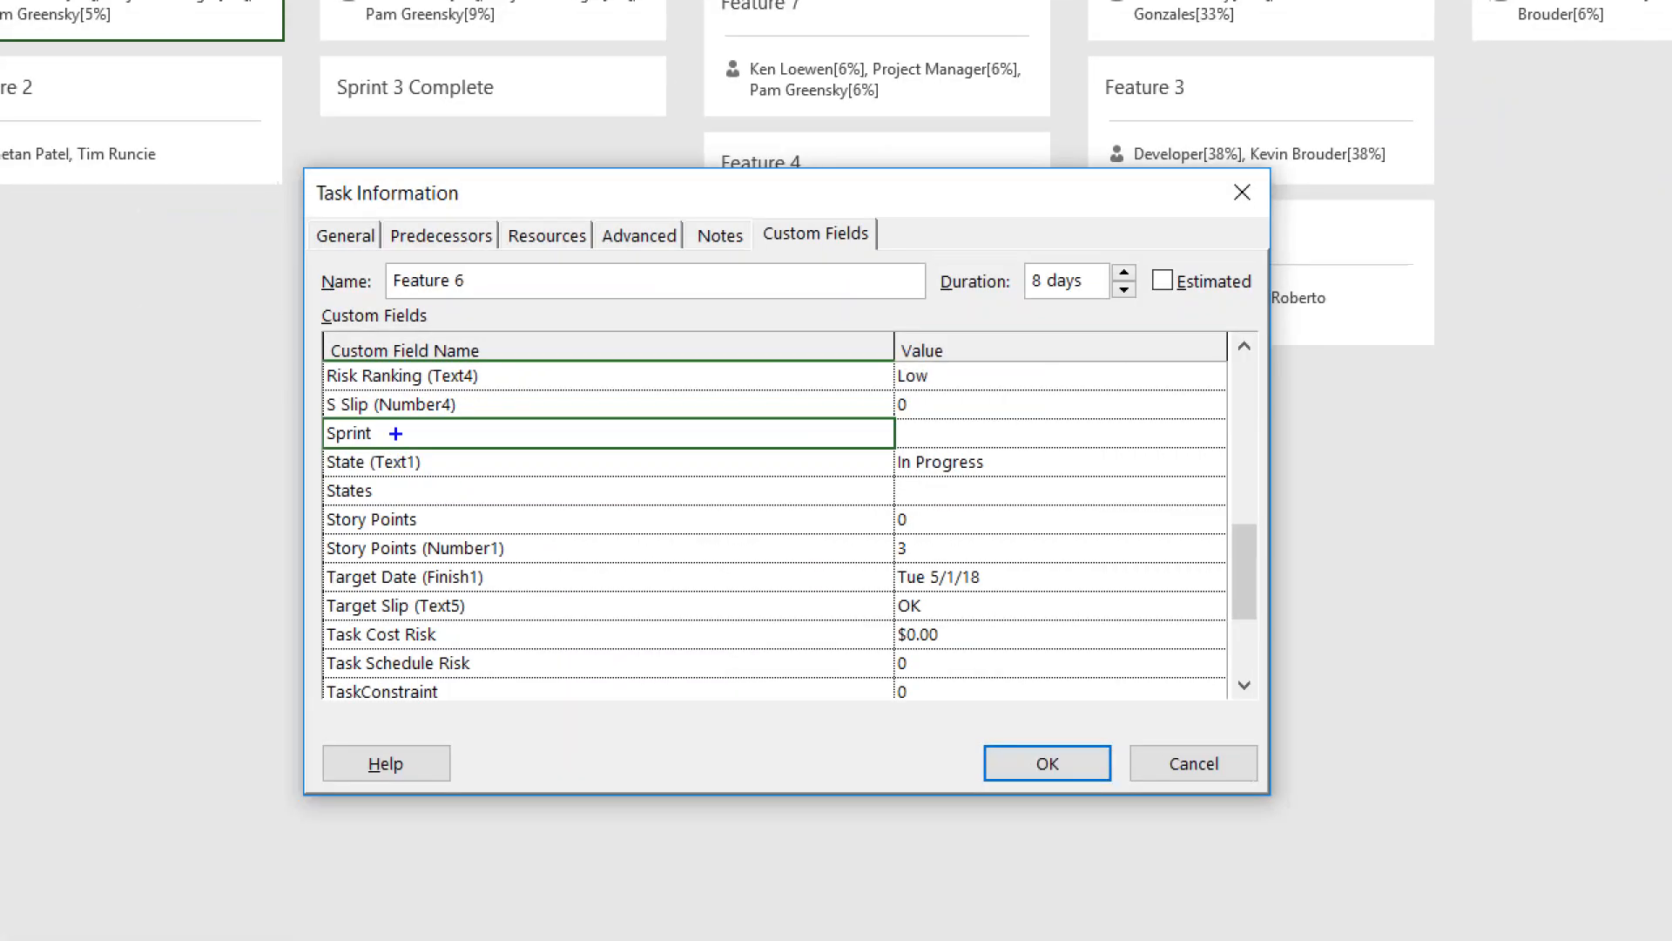
left_click_drag(475, 484, 437, 485)
left_click_drag(312, 427, 390, 437)
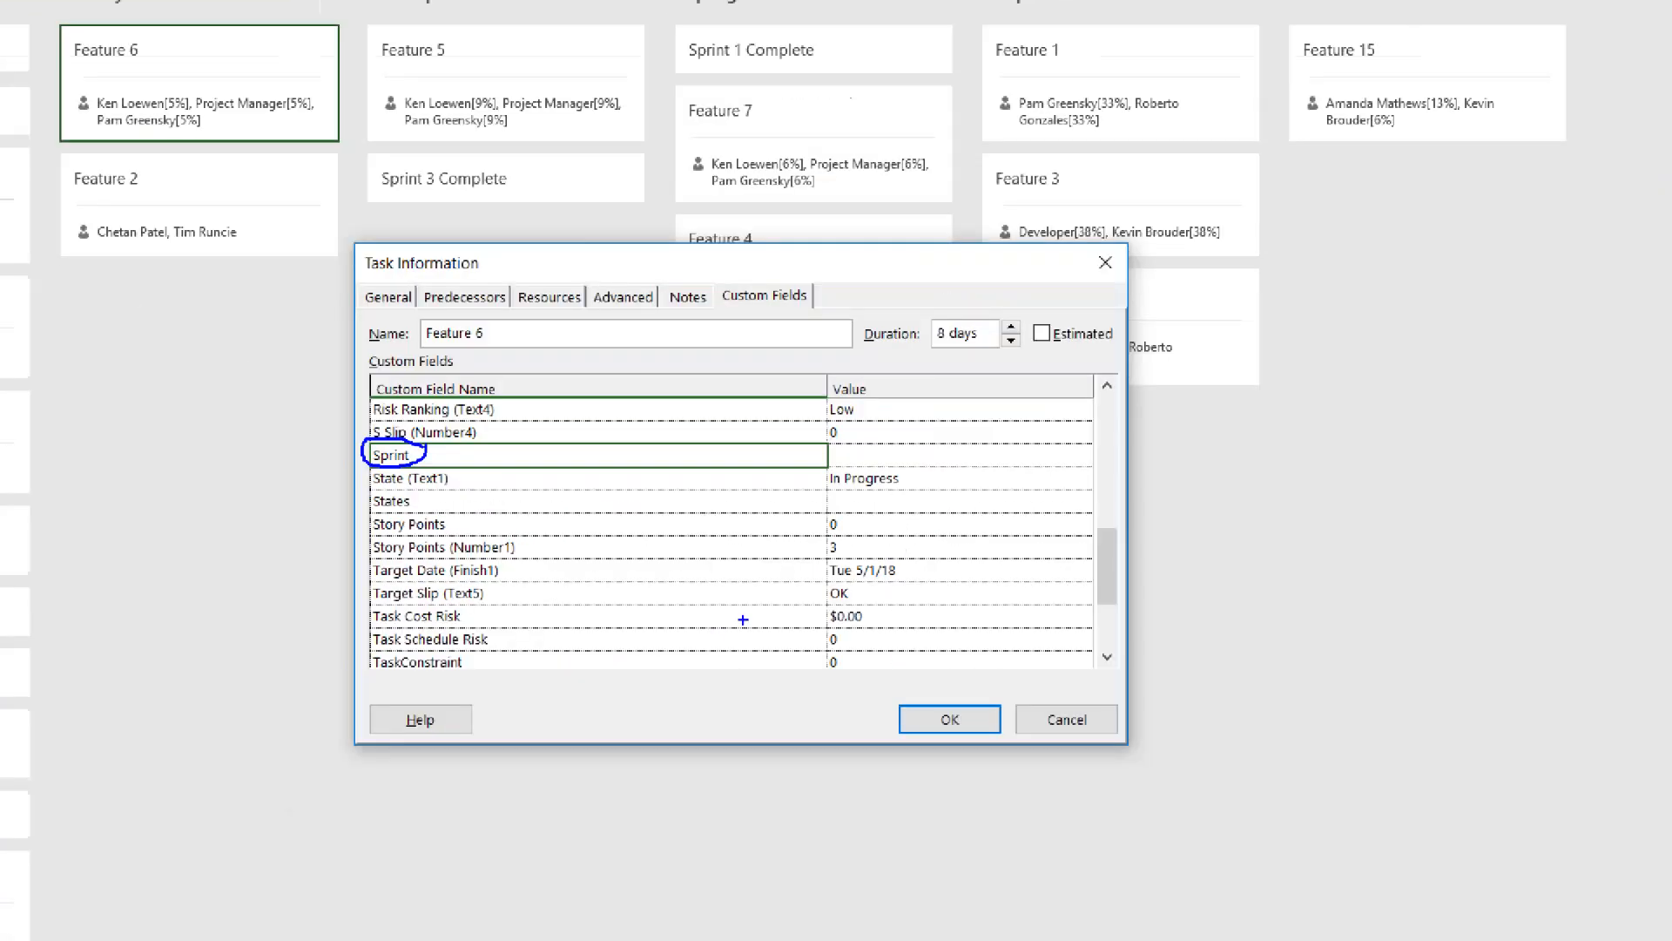
Look through the remaining custom fields of Feature 6 and return to the start of the list.
left_click(1107, 656)
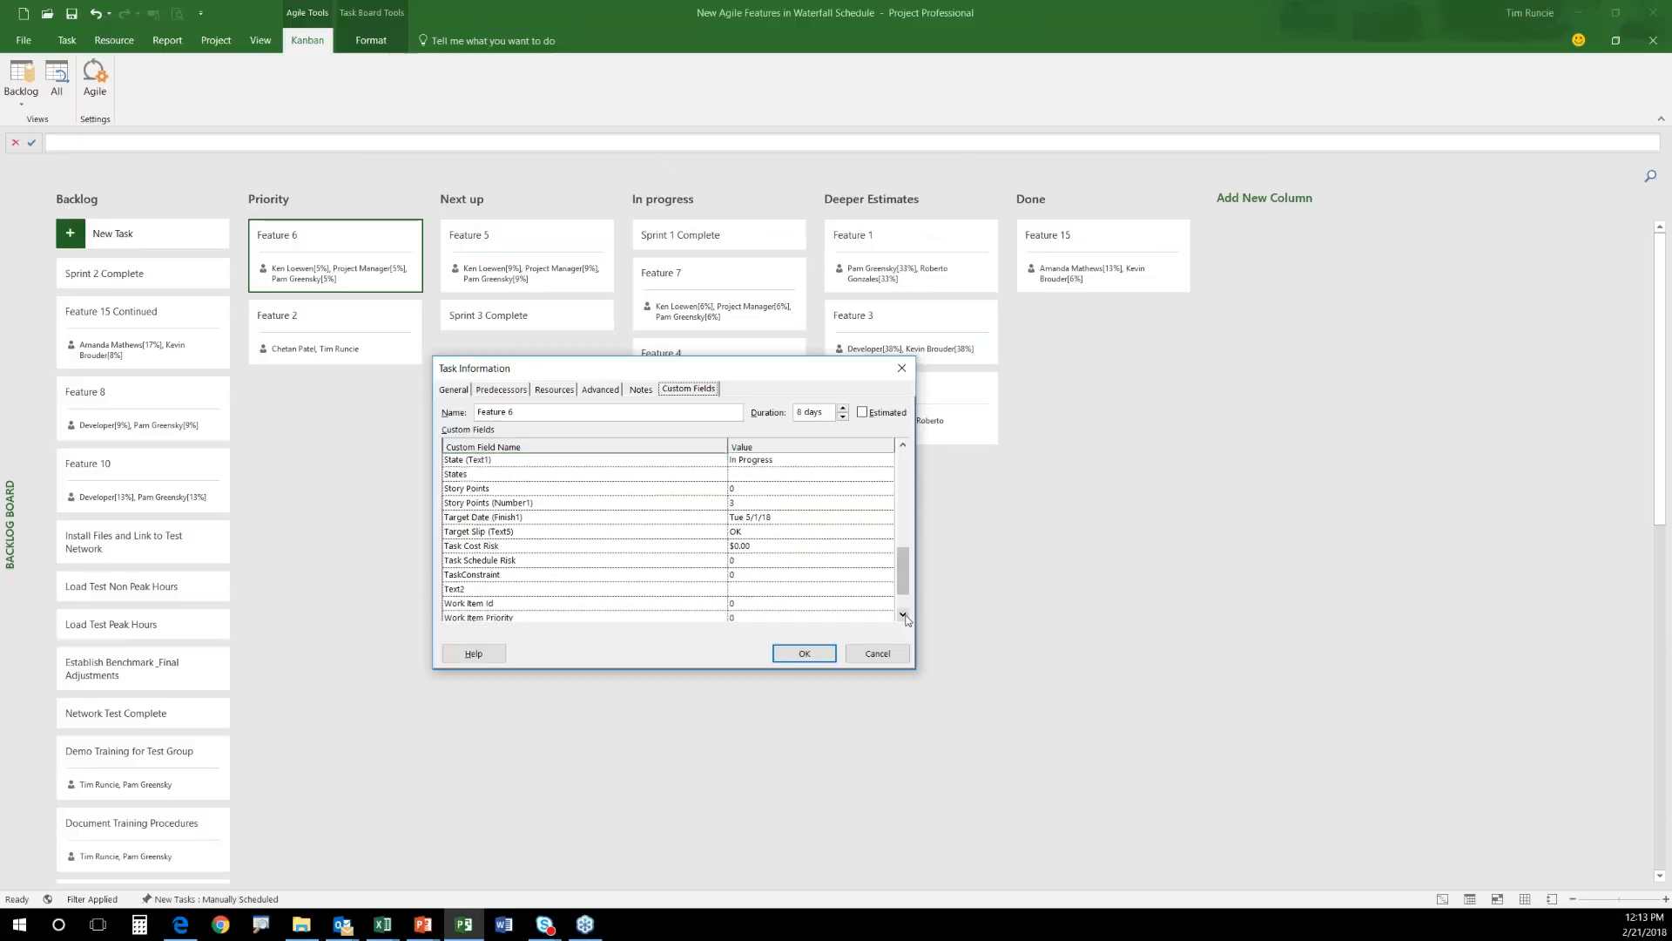
left_click(904, 615)
left_click(904, 616)
left_click(903, 616)
left_click_drag(903, 585, 906, 505)
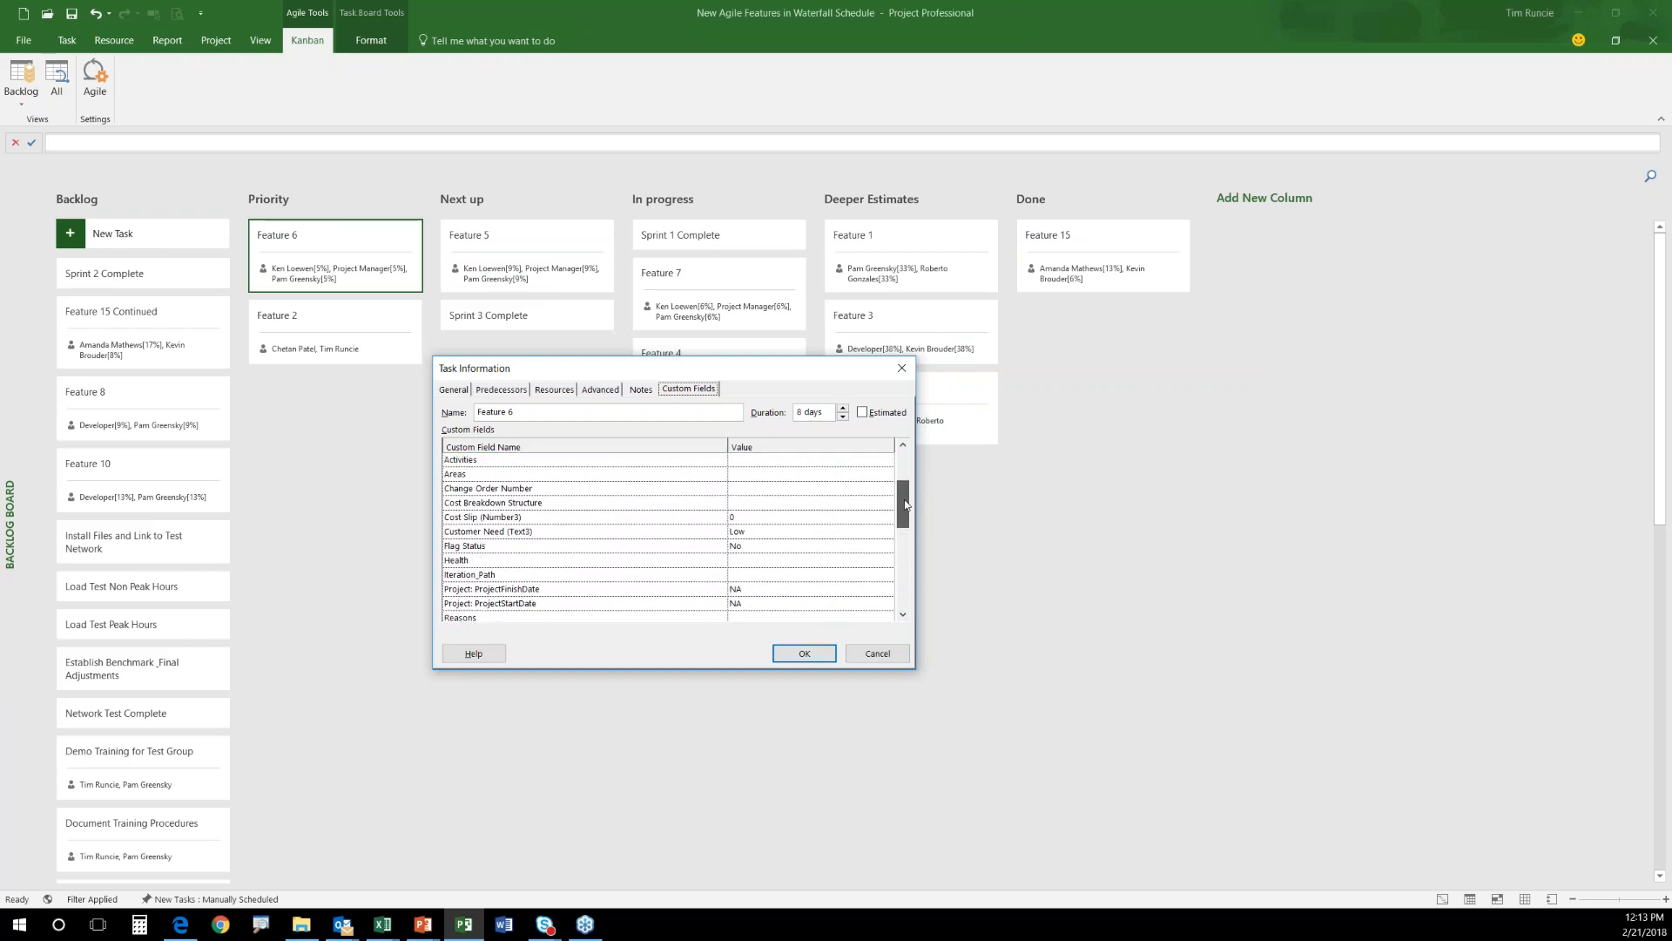
left_click_drag(906, 503, 906, 466)
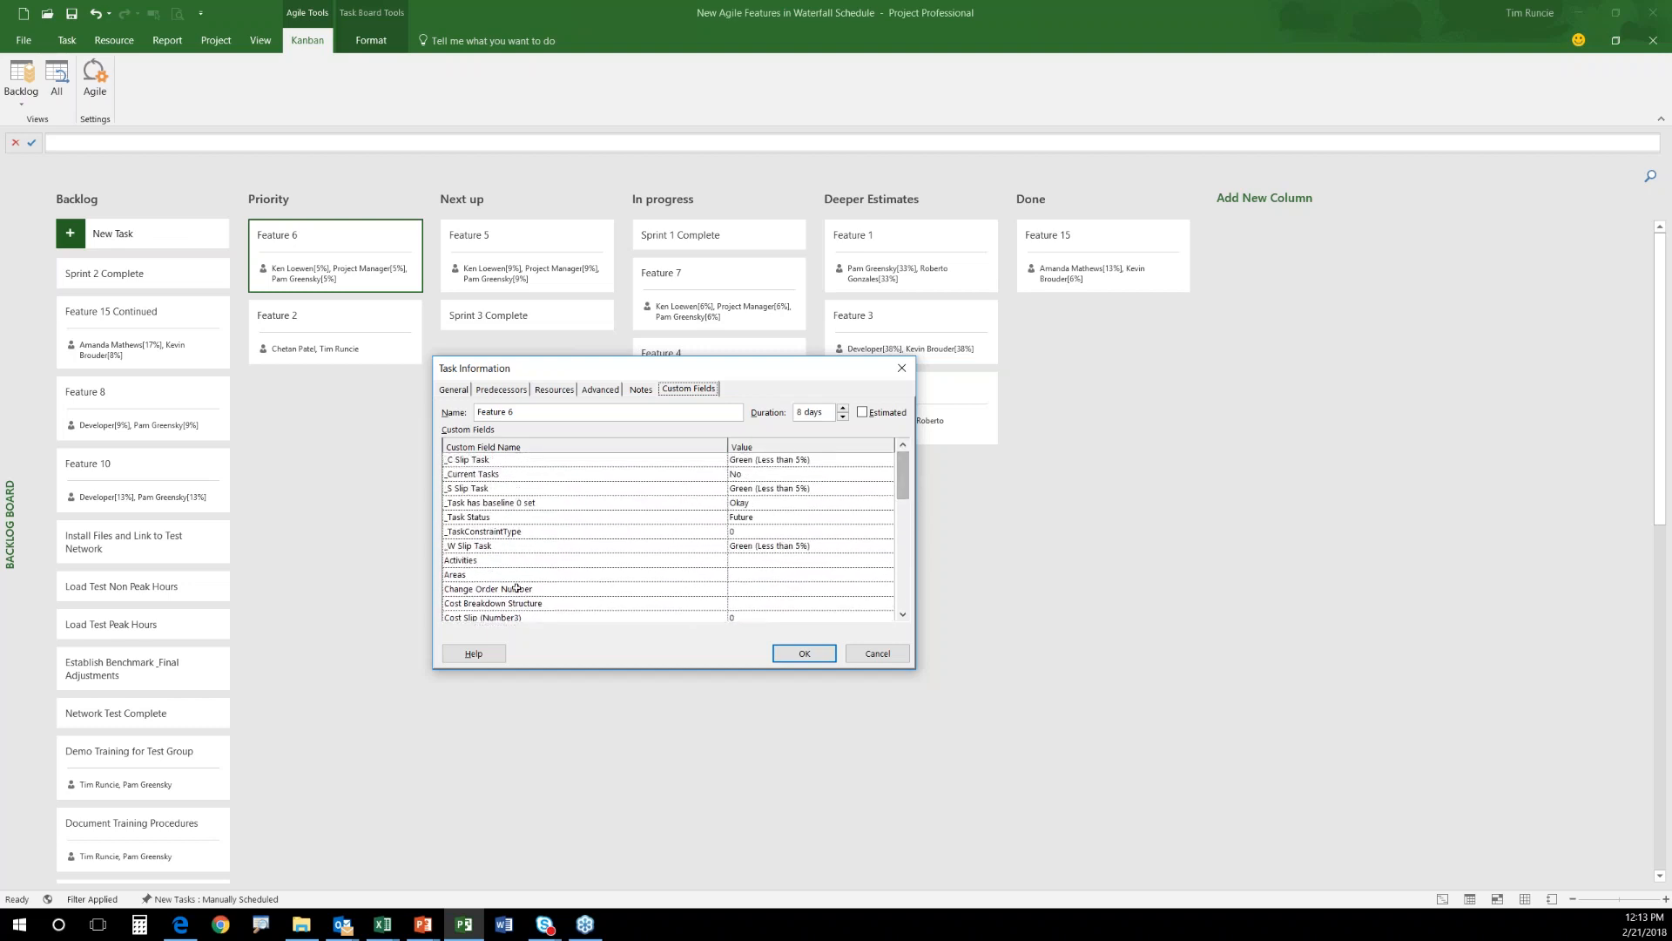
Check the Areas and Sprint values of Feature 6 and close its task information without changes.
left_click(555, 572)
left_click(780, 575)
left_click_drag(903, 462, 906, 550)
left_click(768, 501)
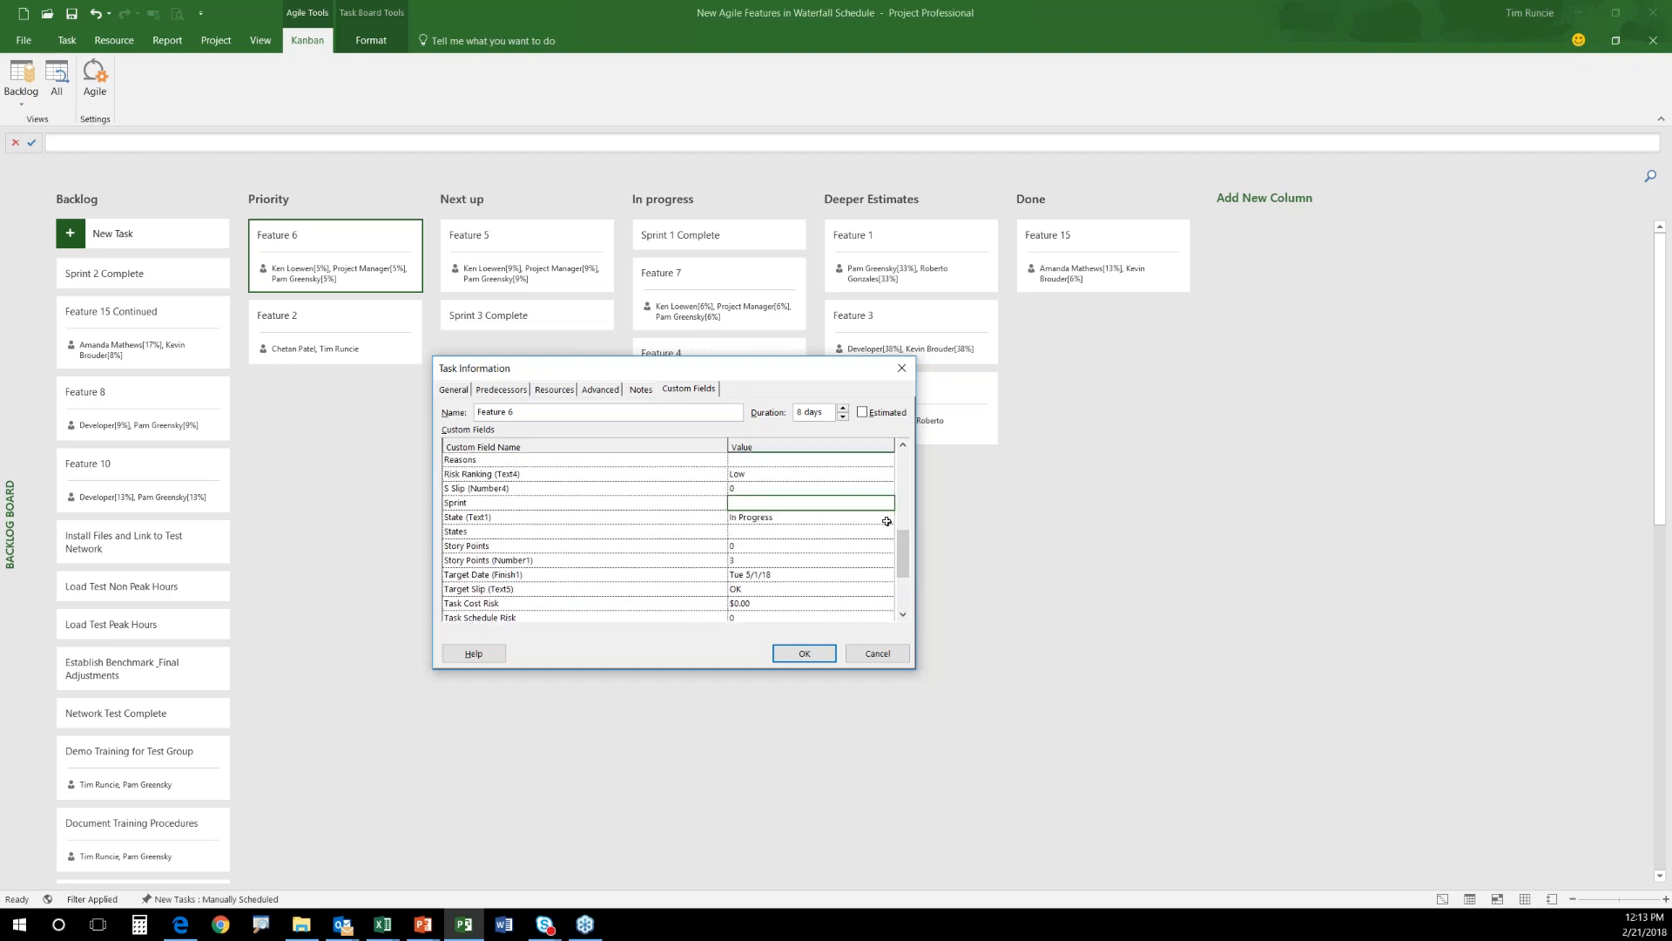
left_click(878, 654)
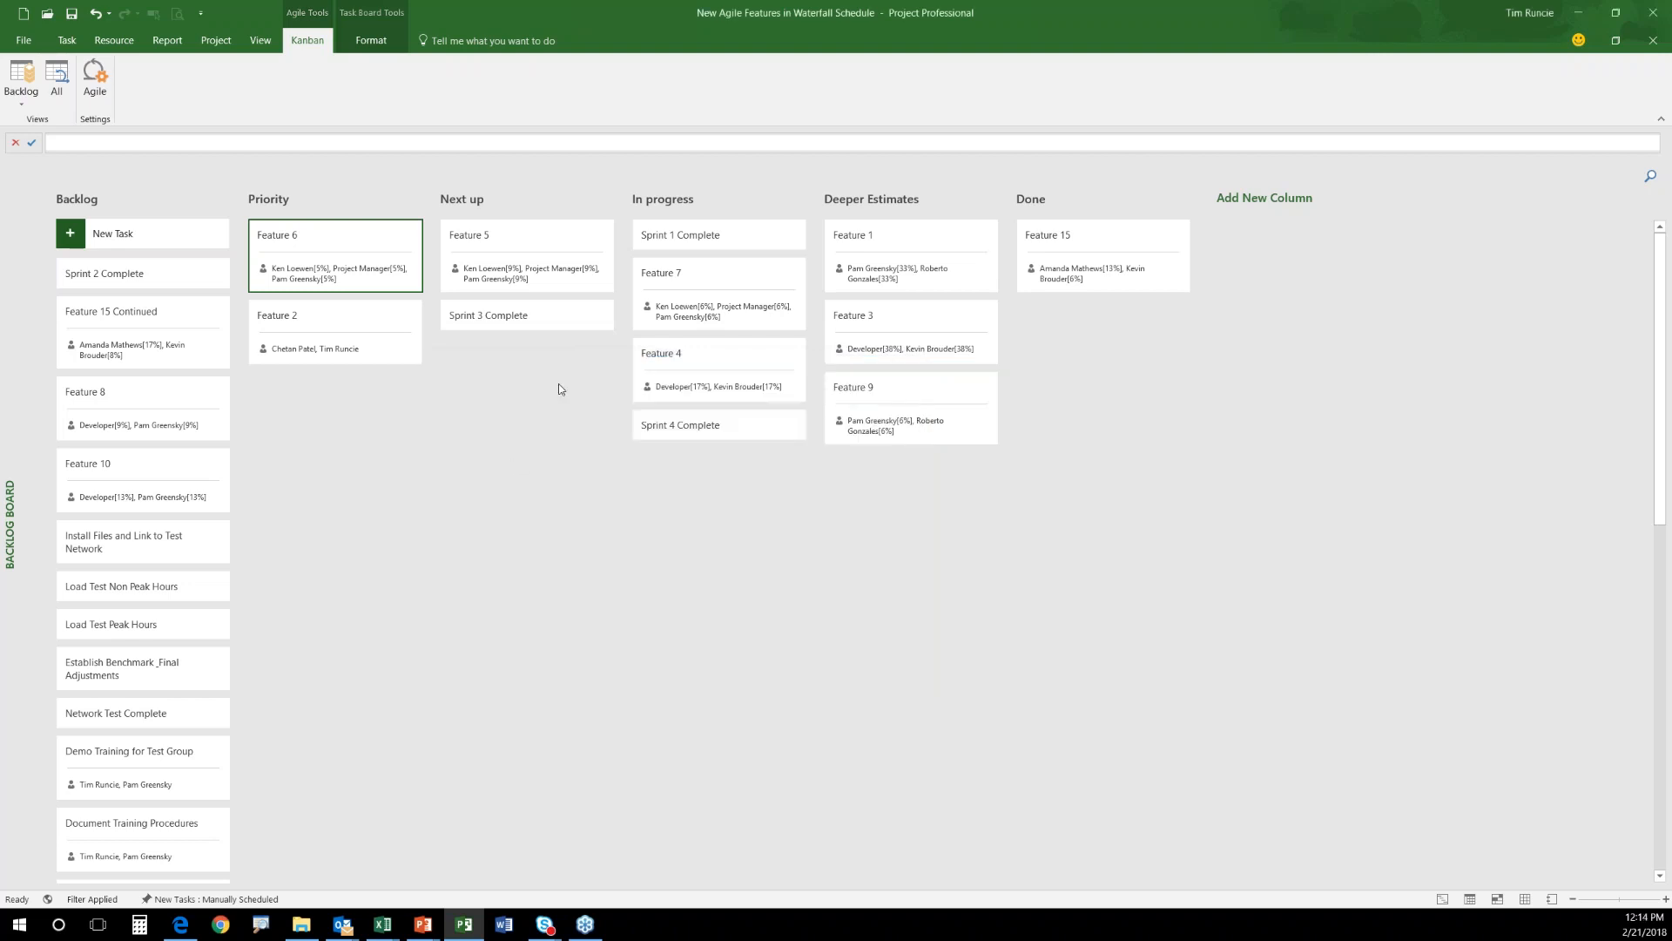
Move Feature 8 to Next up and Feature 10 to Deeper Estimates, and open the Backlog Sheet.
left_click_drag(102, 396, 875, 549)
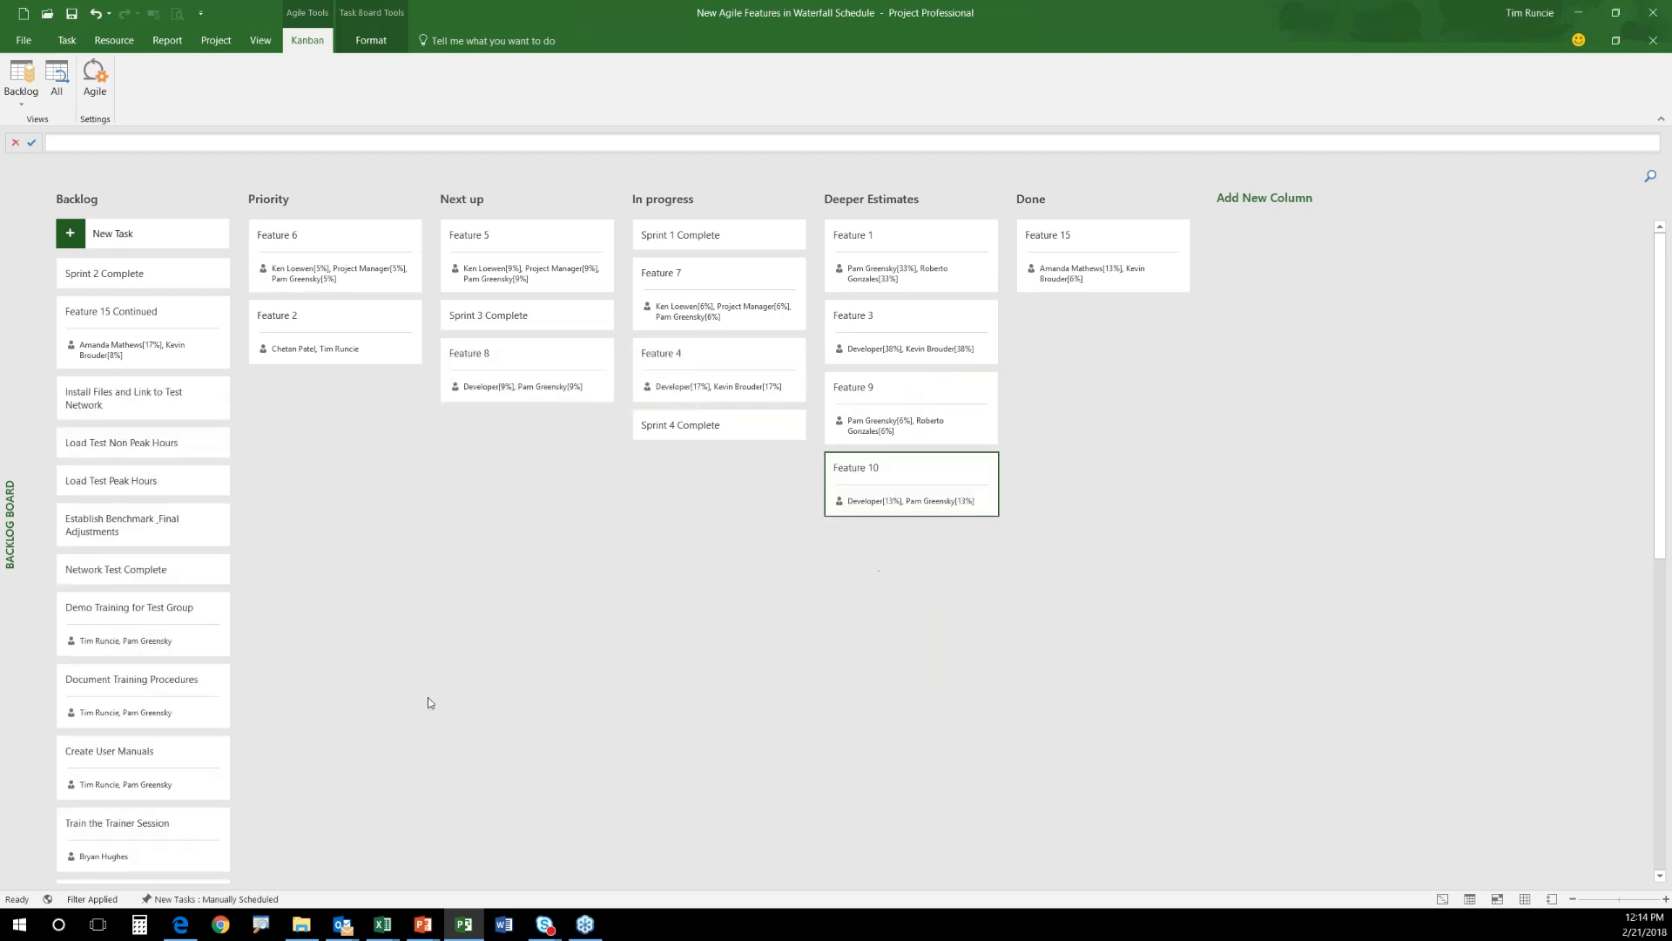
left_click(26, 105)
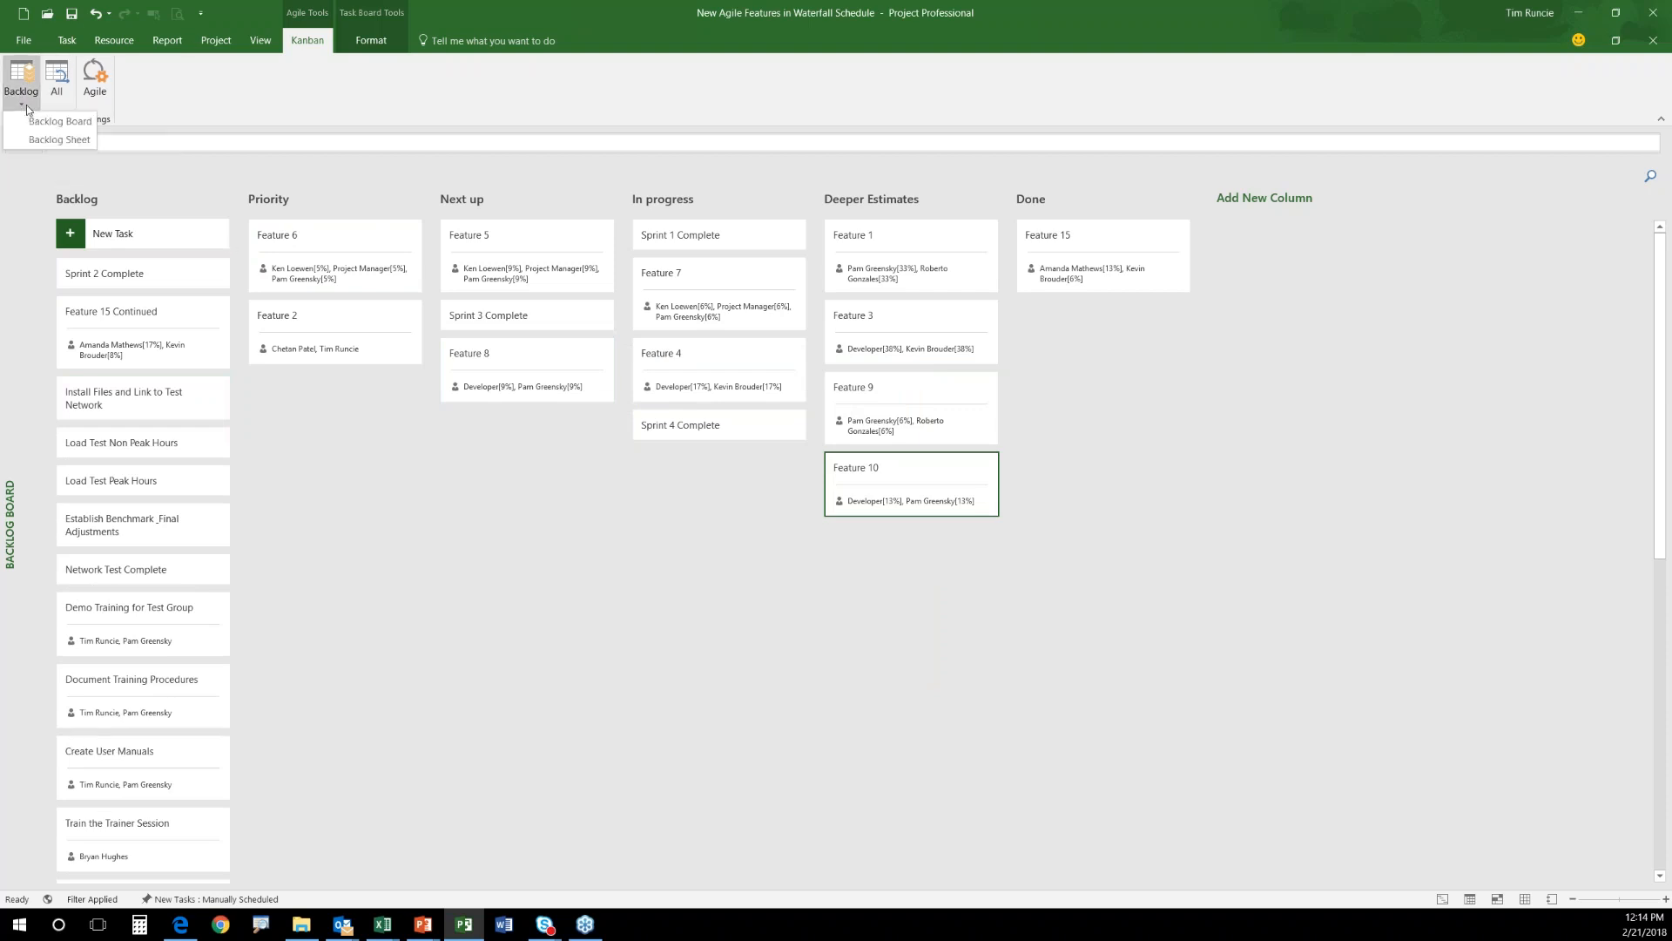
left_click(70, 141)
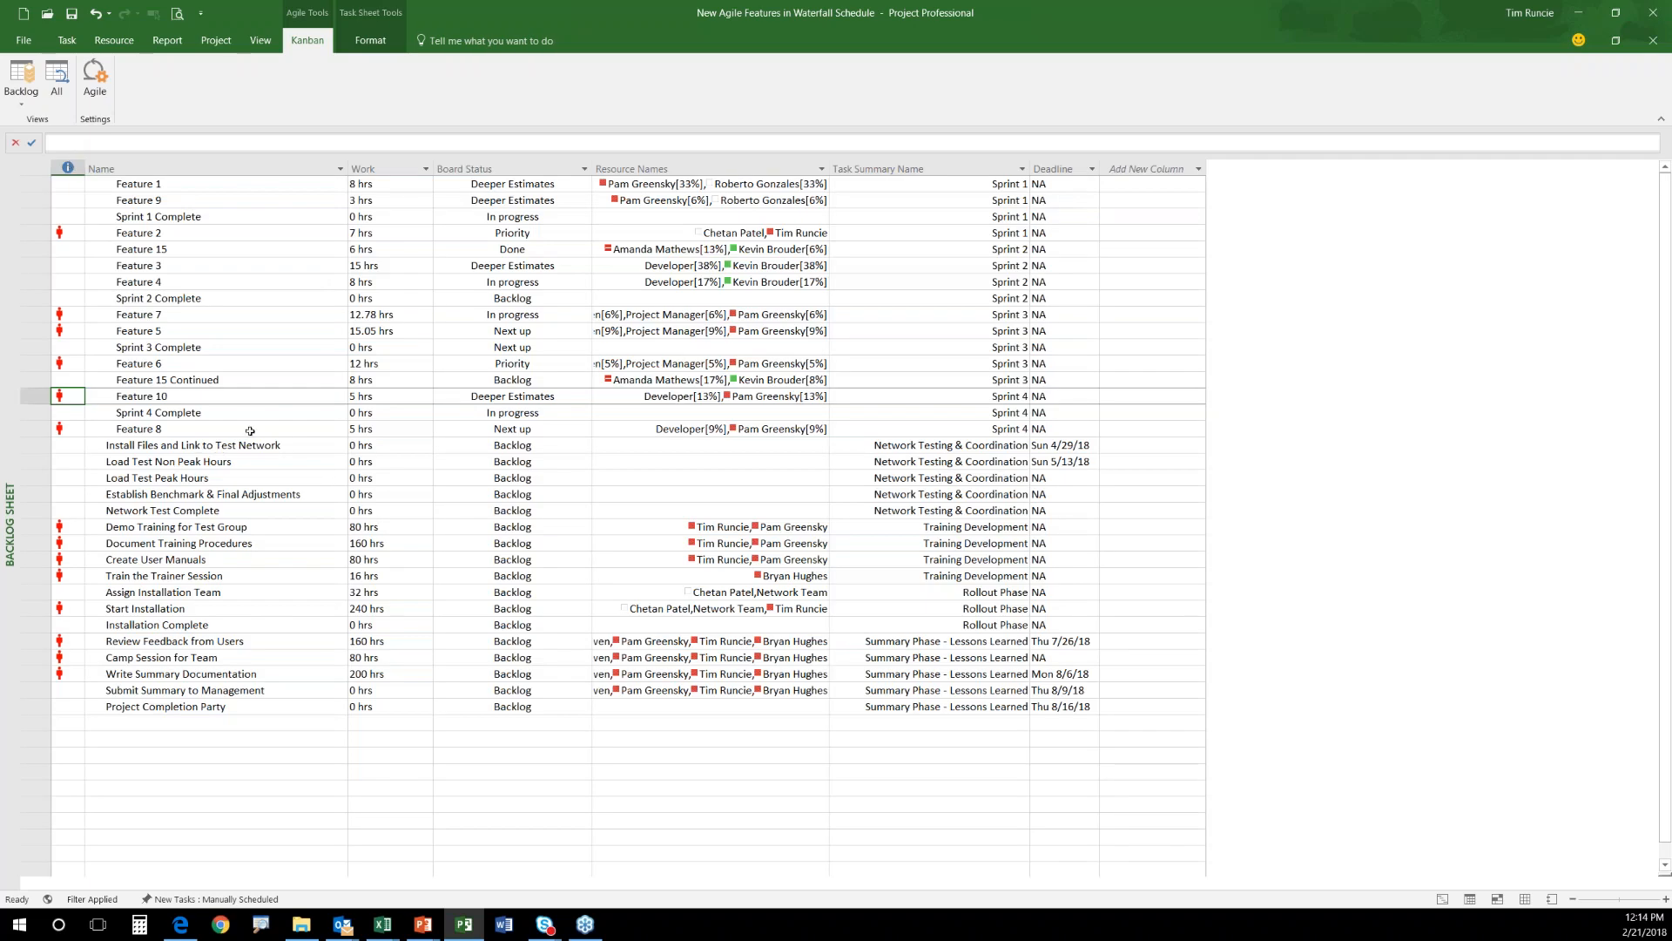
Look over the feature names and the Board Status values of all tasks in the sheet.
left_click_drag(178, 185, 192, 428)
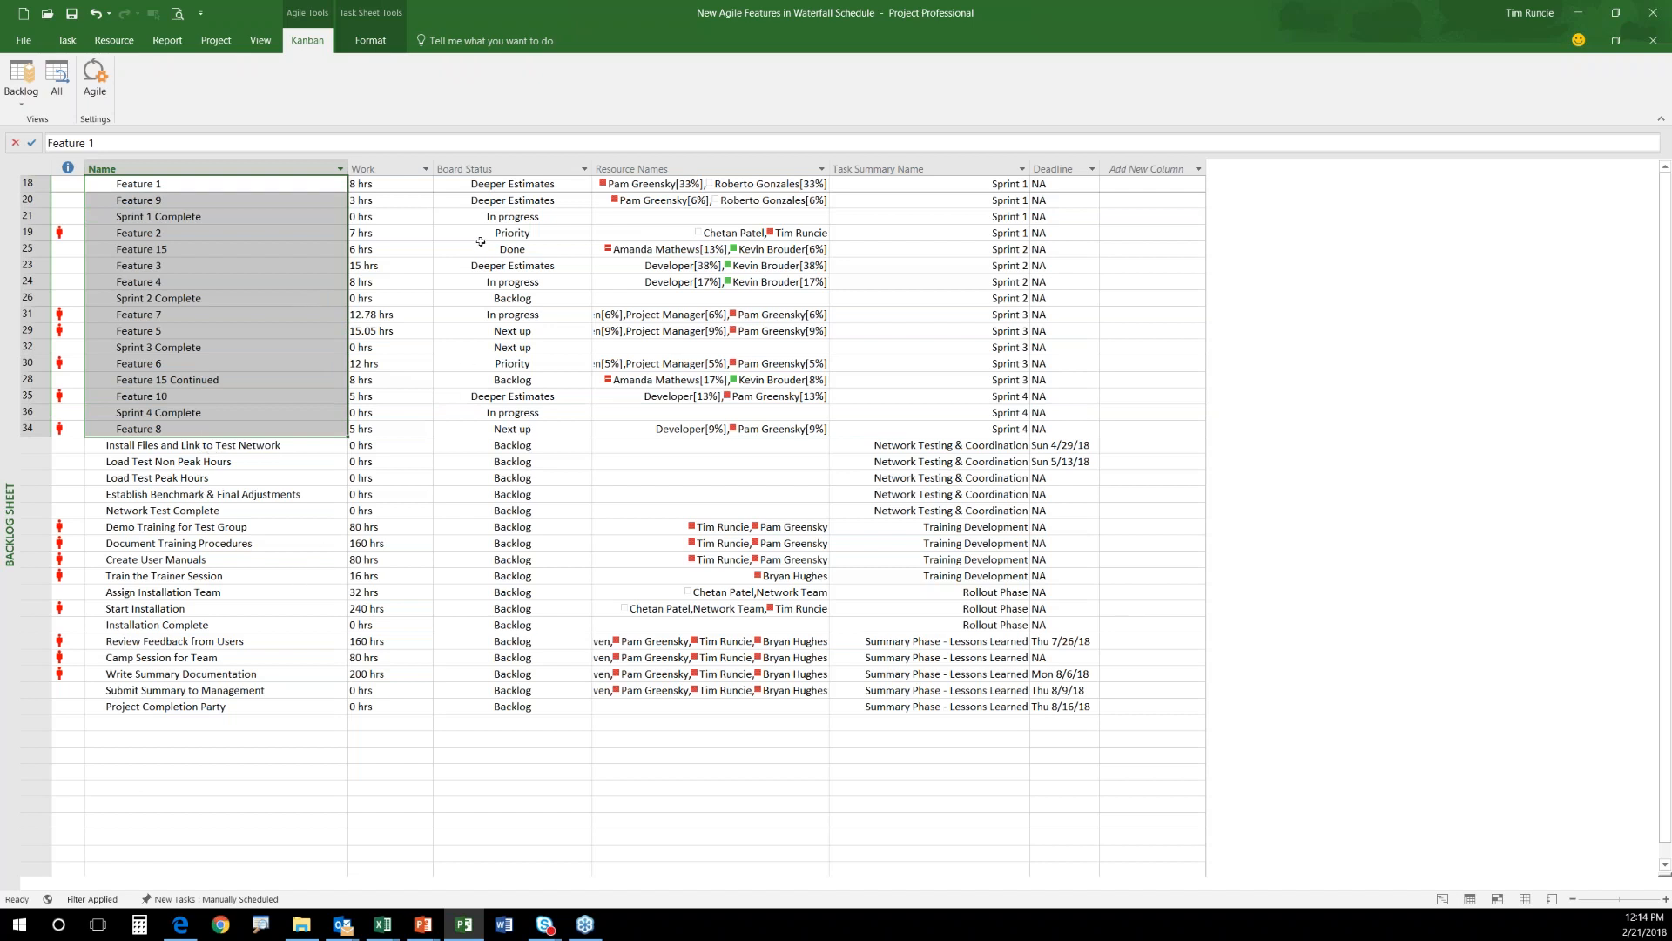
left_click_drag(504, 183, 539, 708)
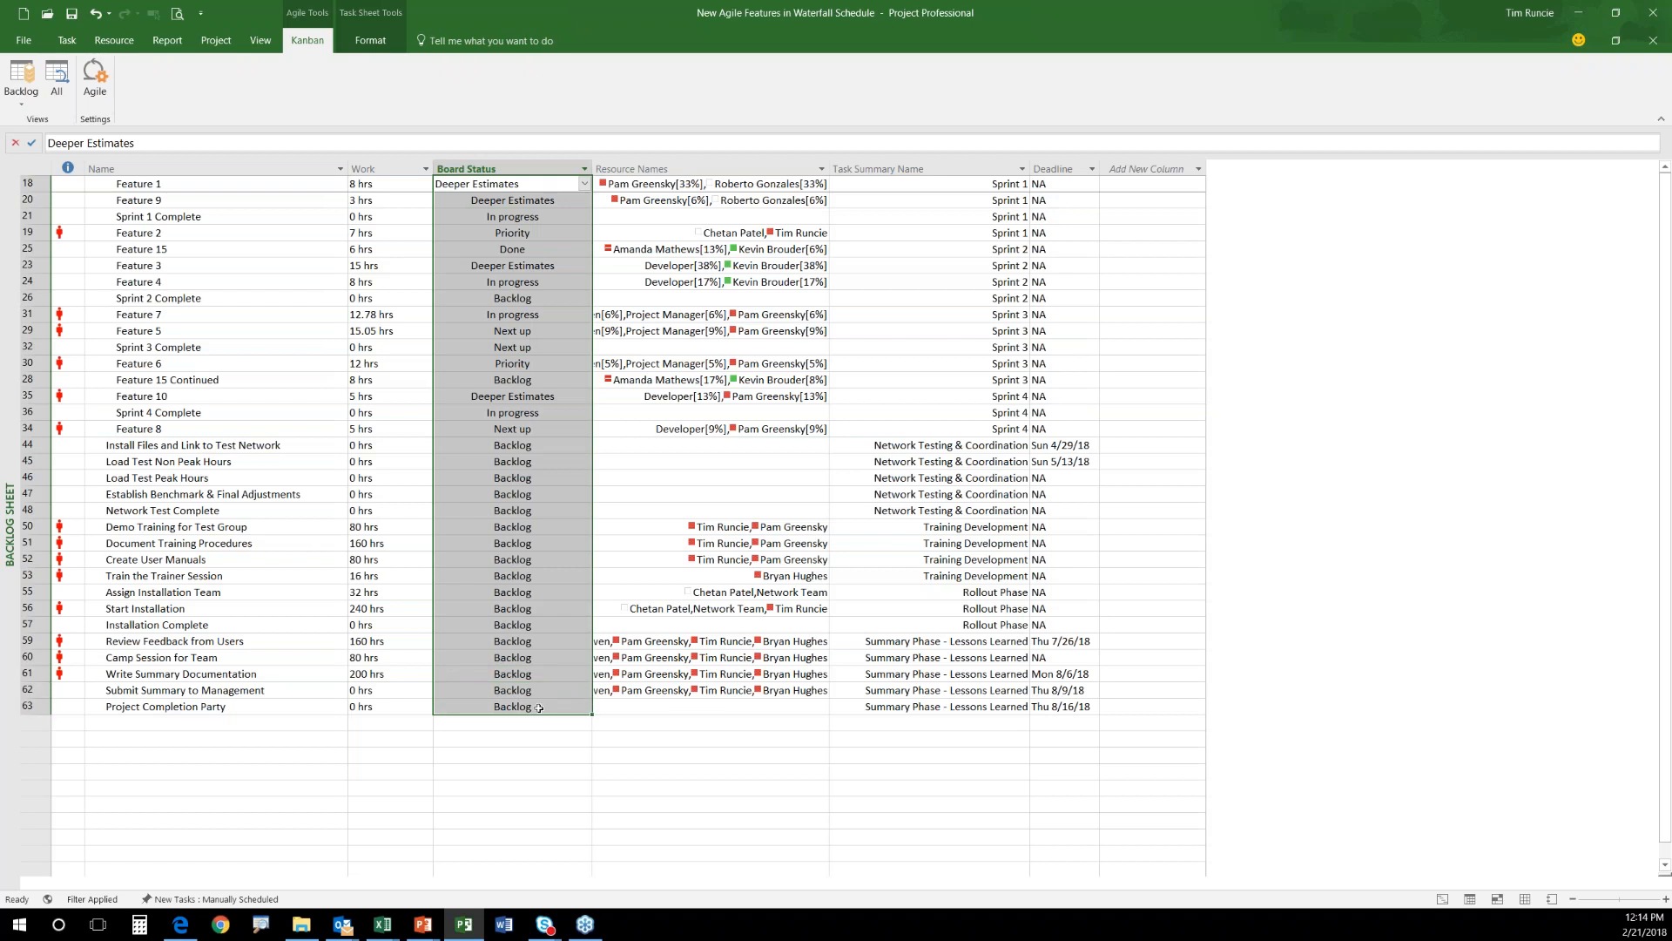
left_click(206, 396)
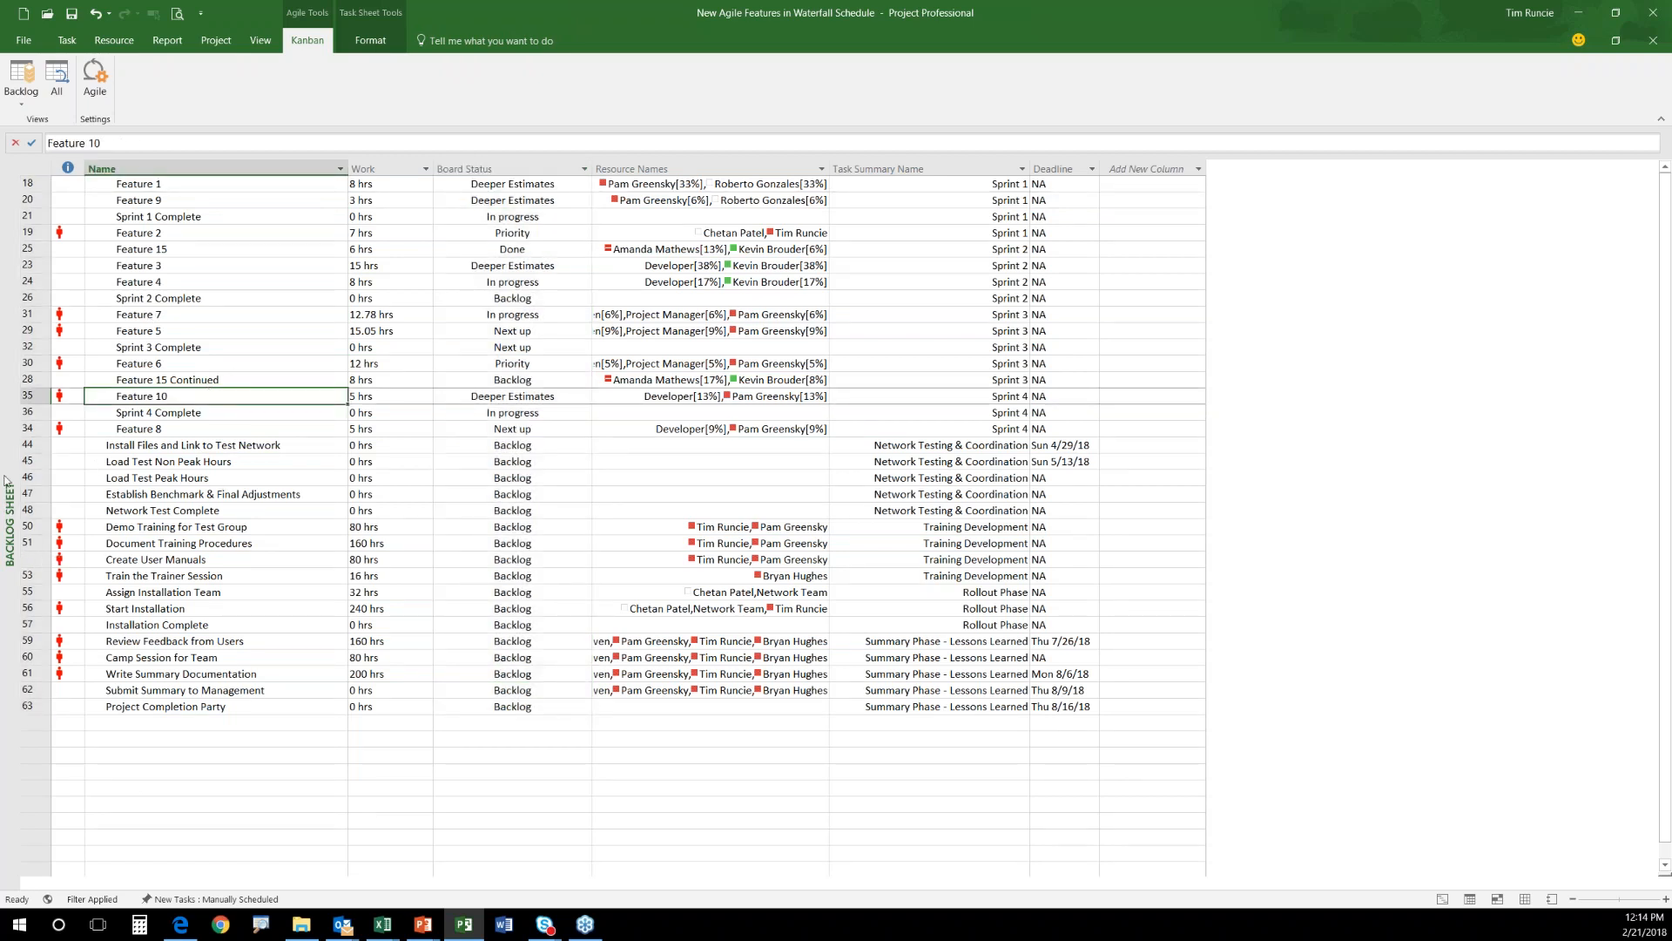
Inspect the view definition of the Backlog Sheet and leave it unchanged.
right_click(12, 390)
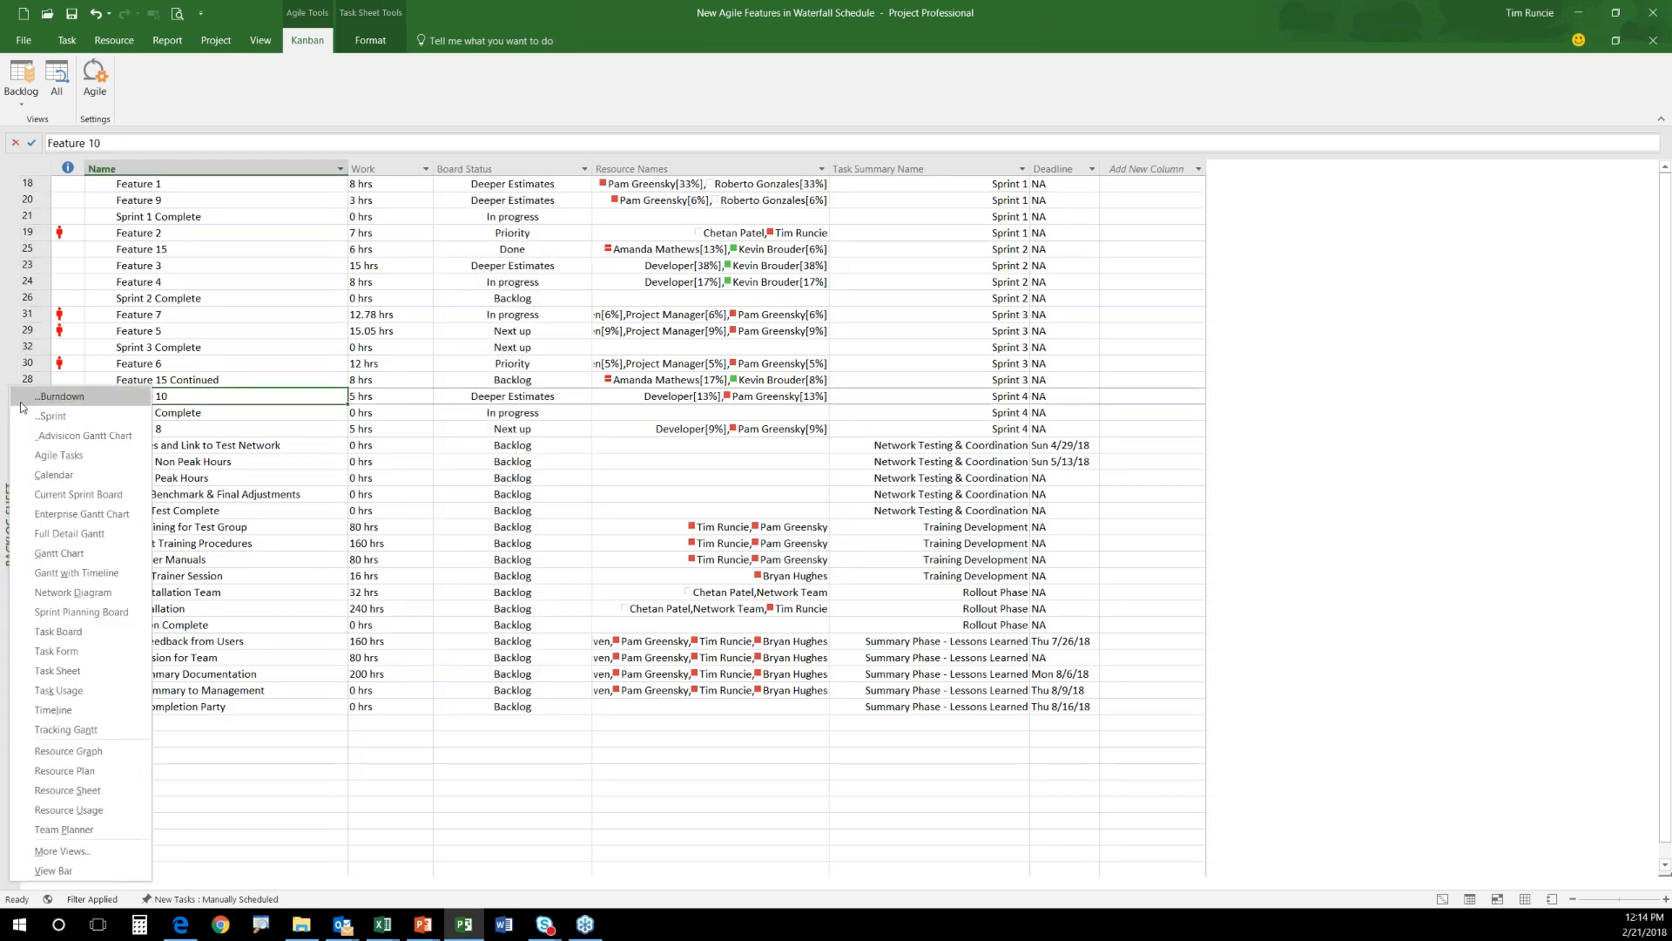
left_click(97, 852)
left_click(930, 428)
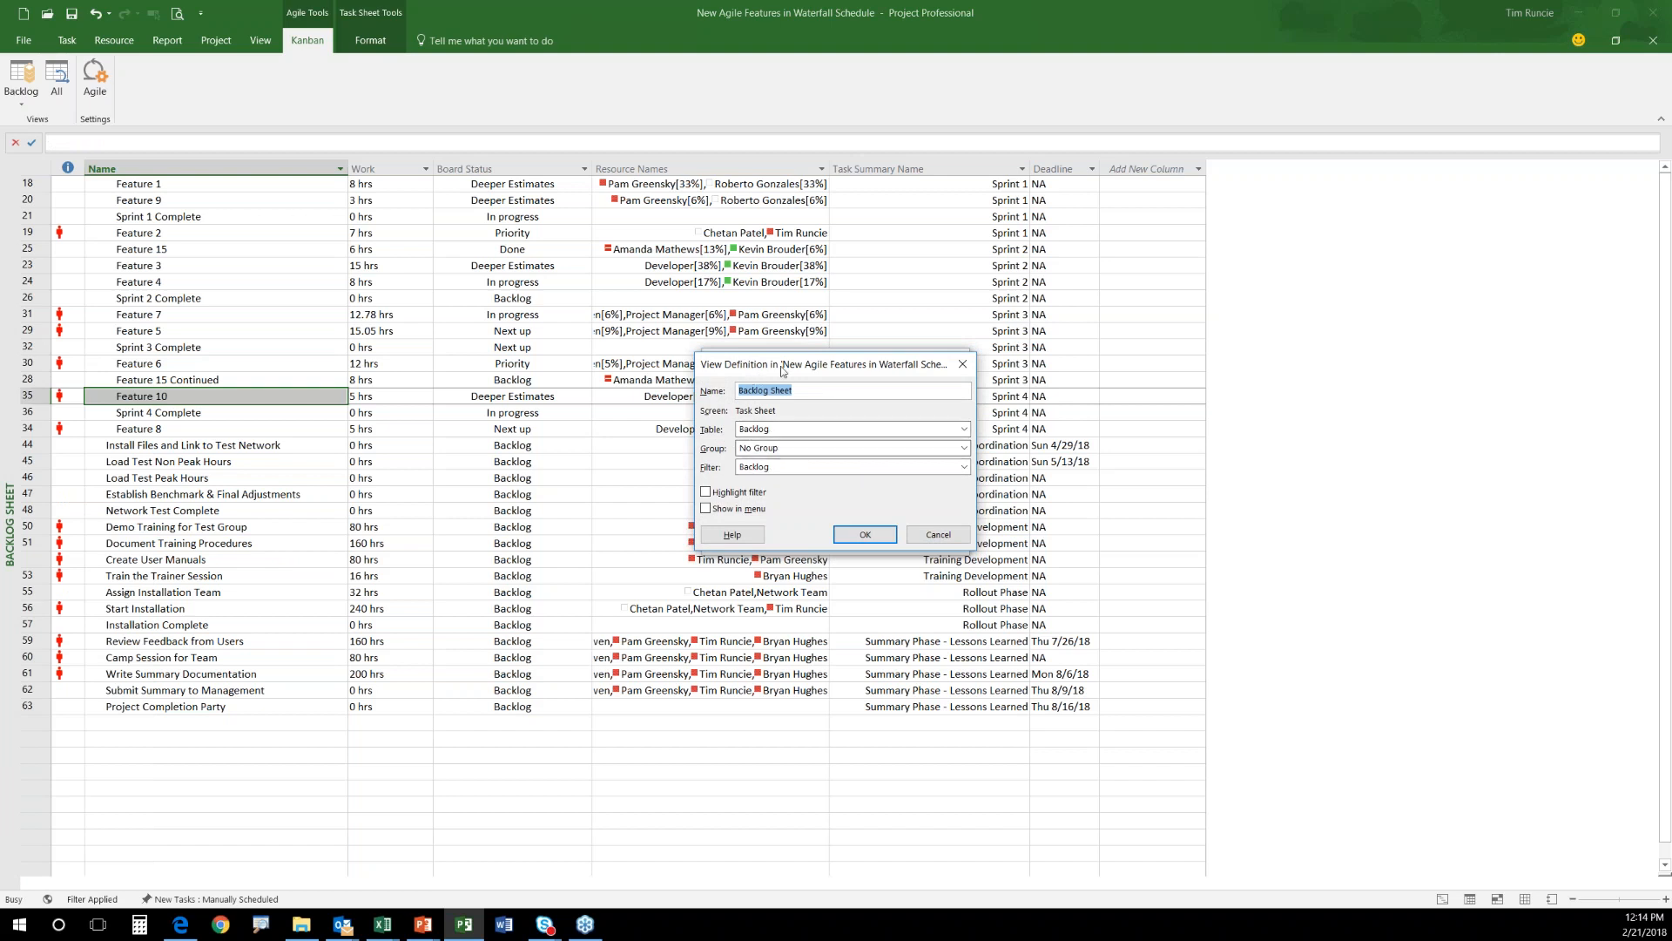
left_click(934, 534)
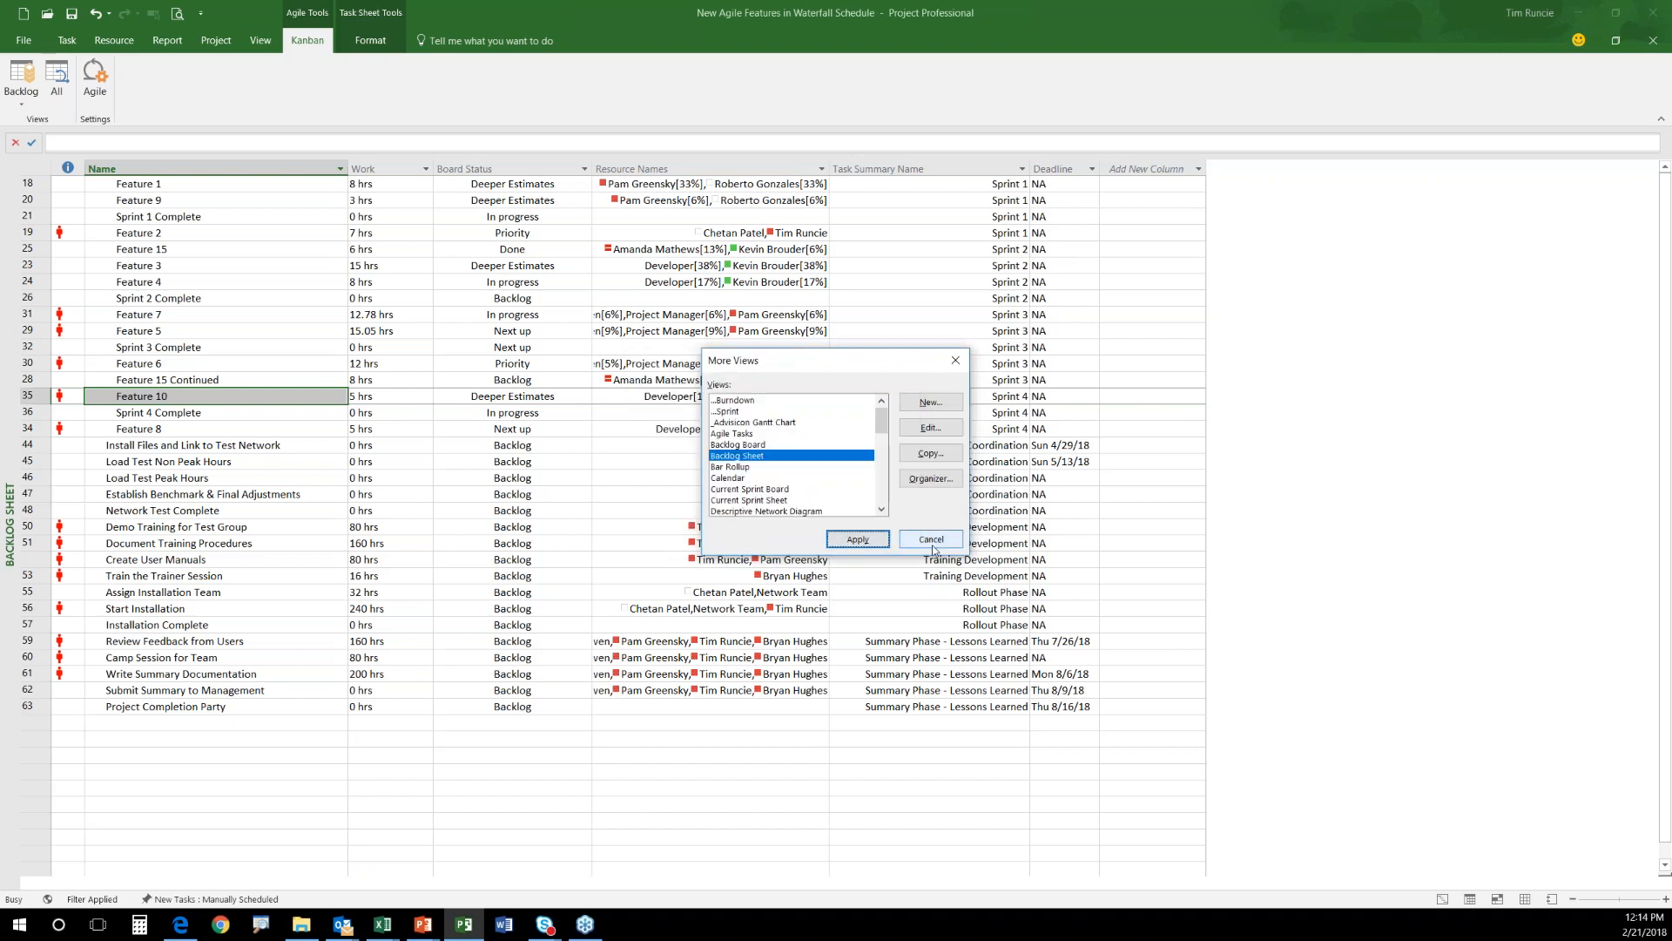
left_click(932, 542)
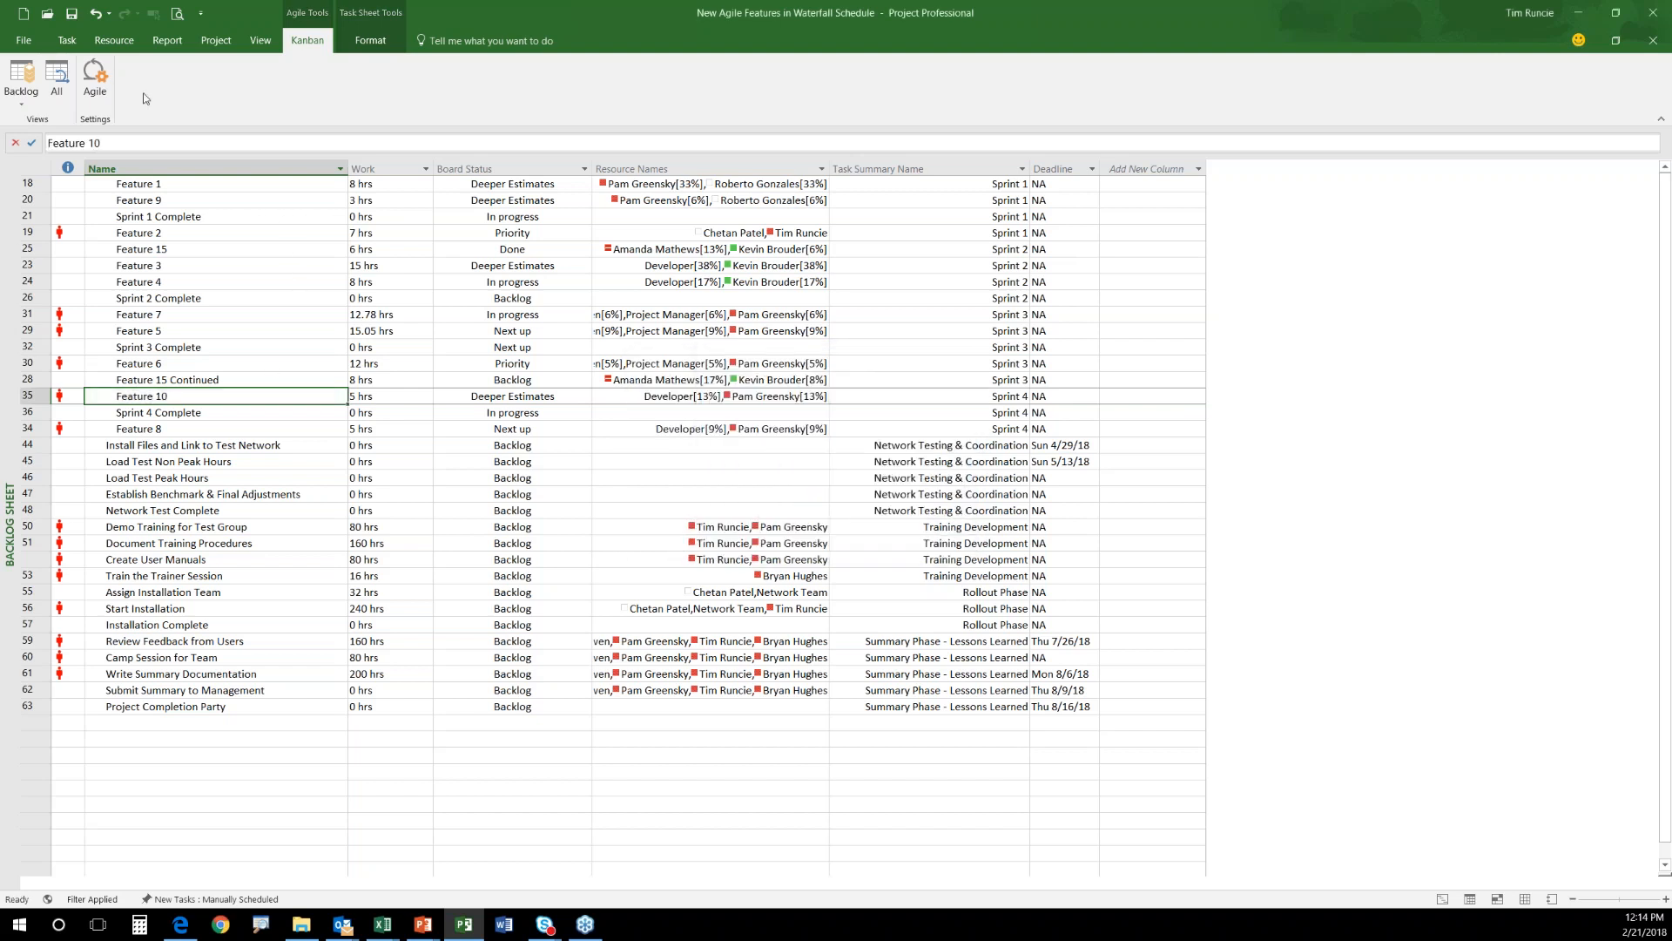
Review the grouping options available for the Backlog Sheet and check Feature 1's Task Summary Name.
left_click(258, 42)
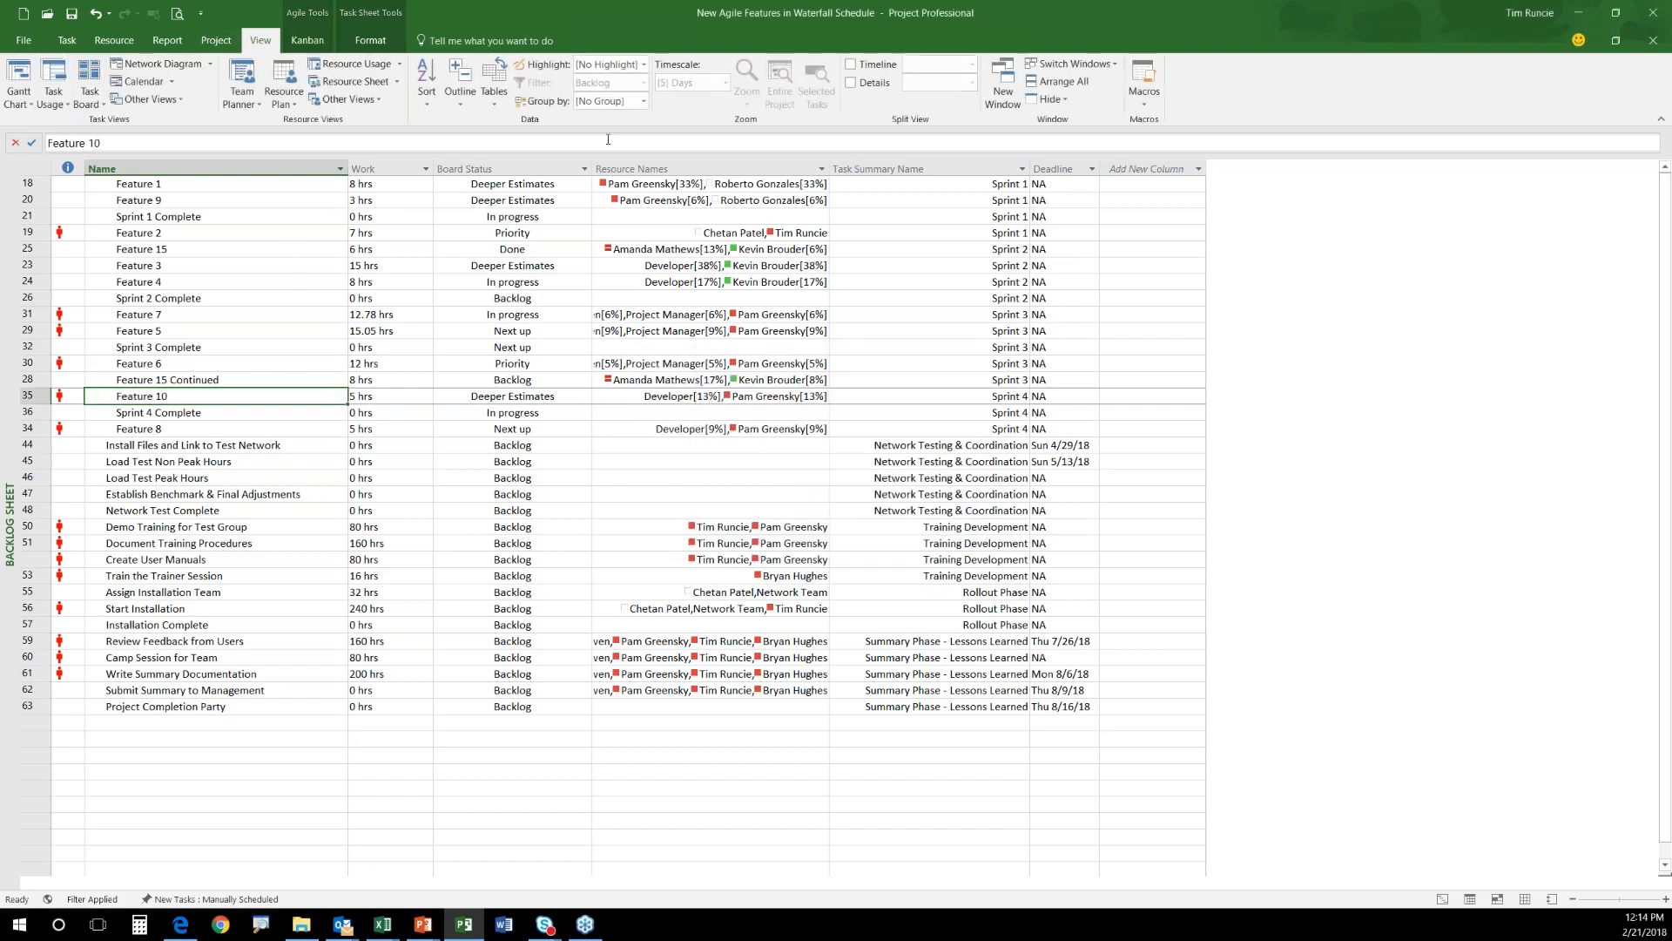
left_click(644, 102)
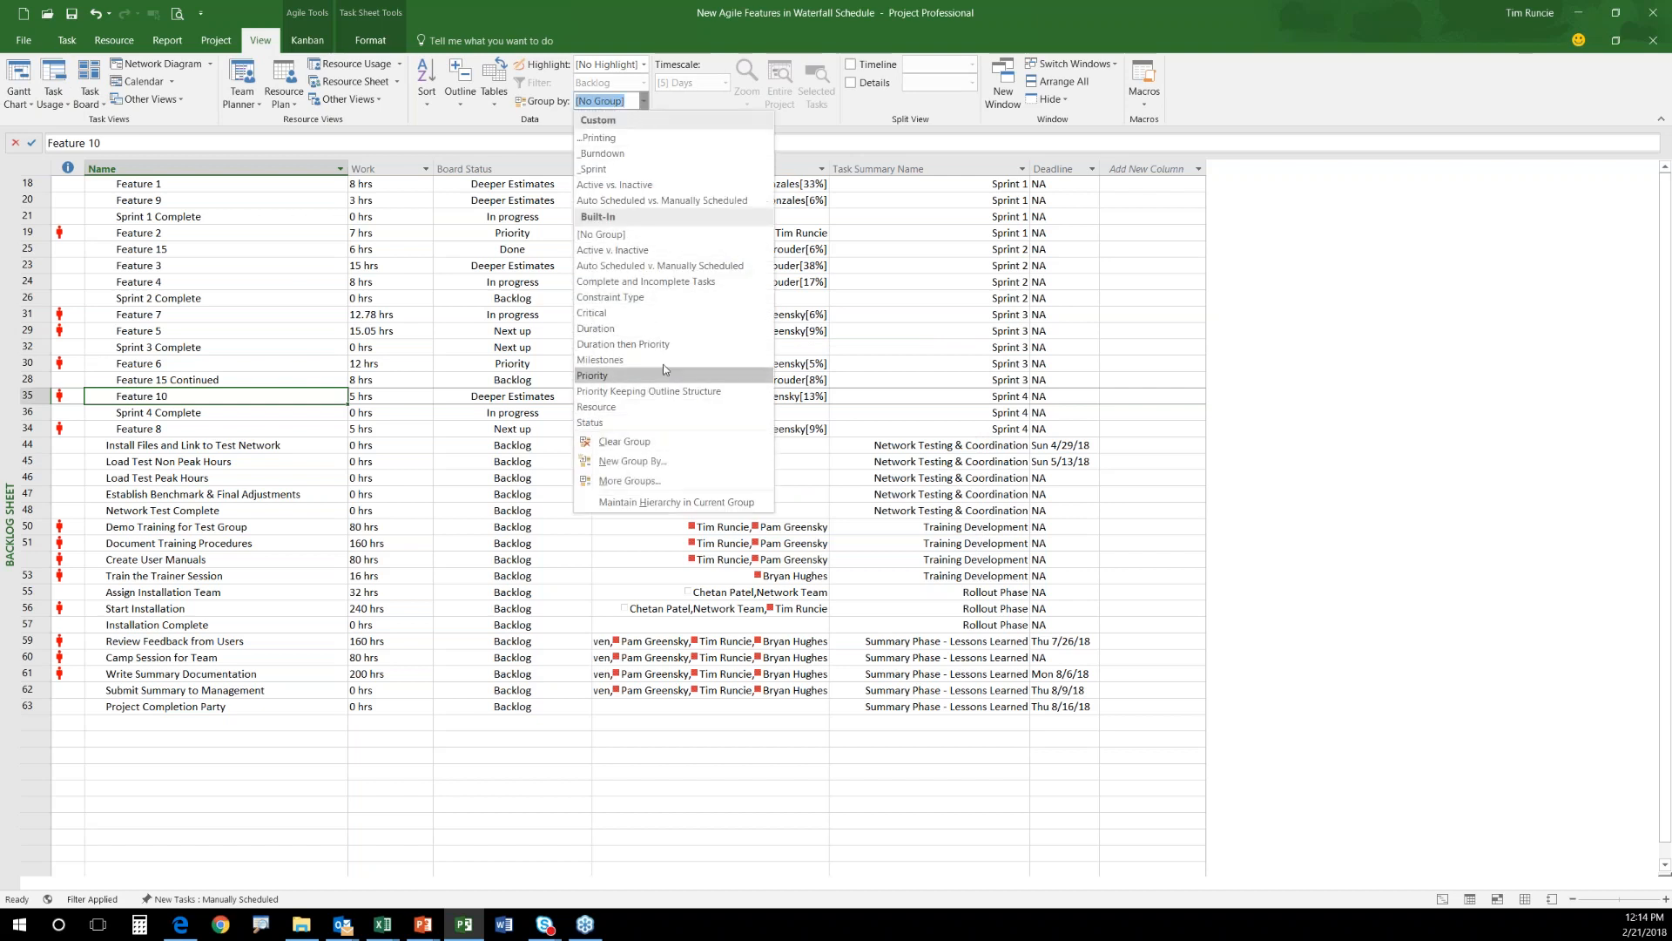
left_click(949, 187)
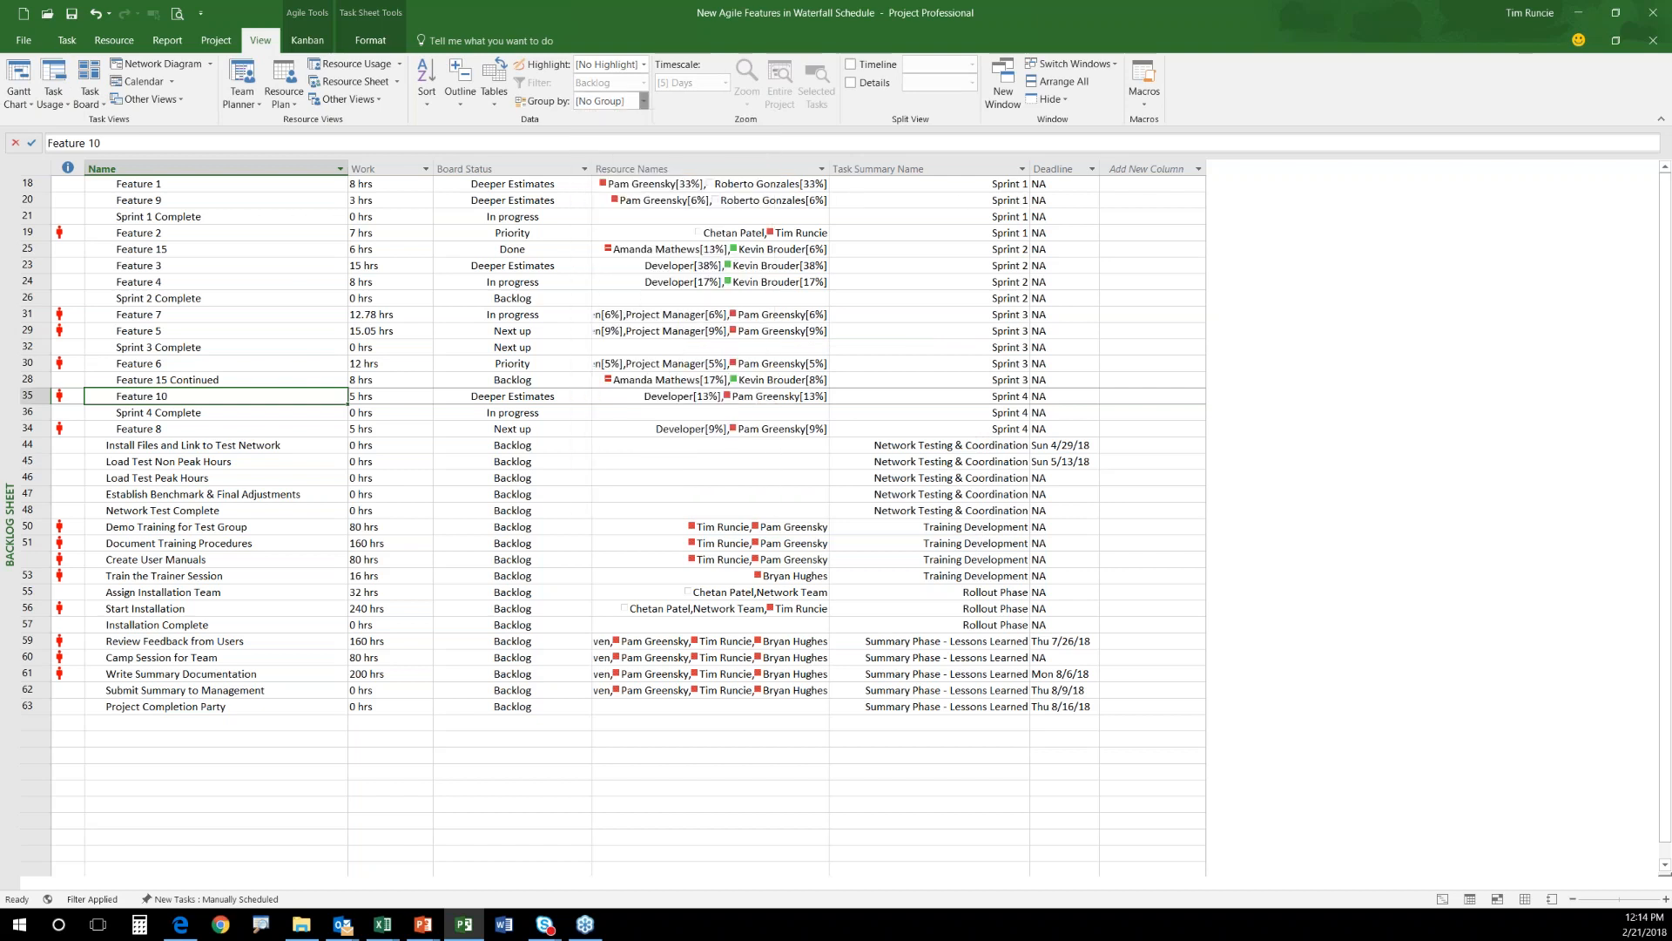
left_click(941, 183)
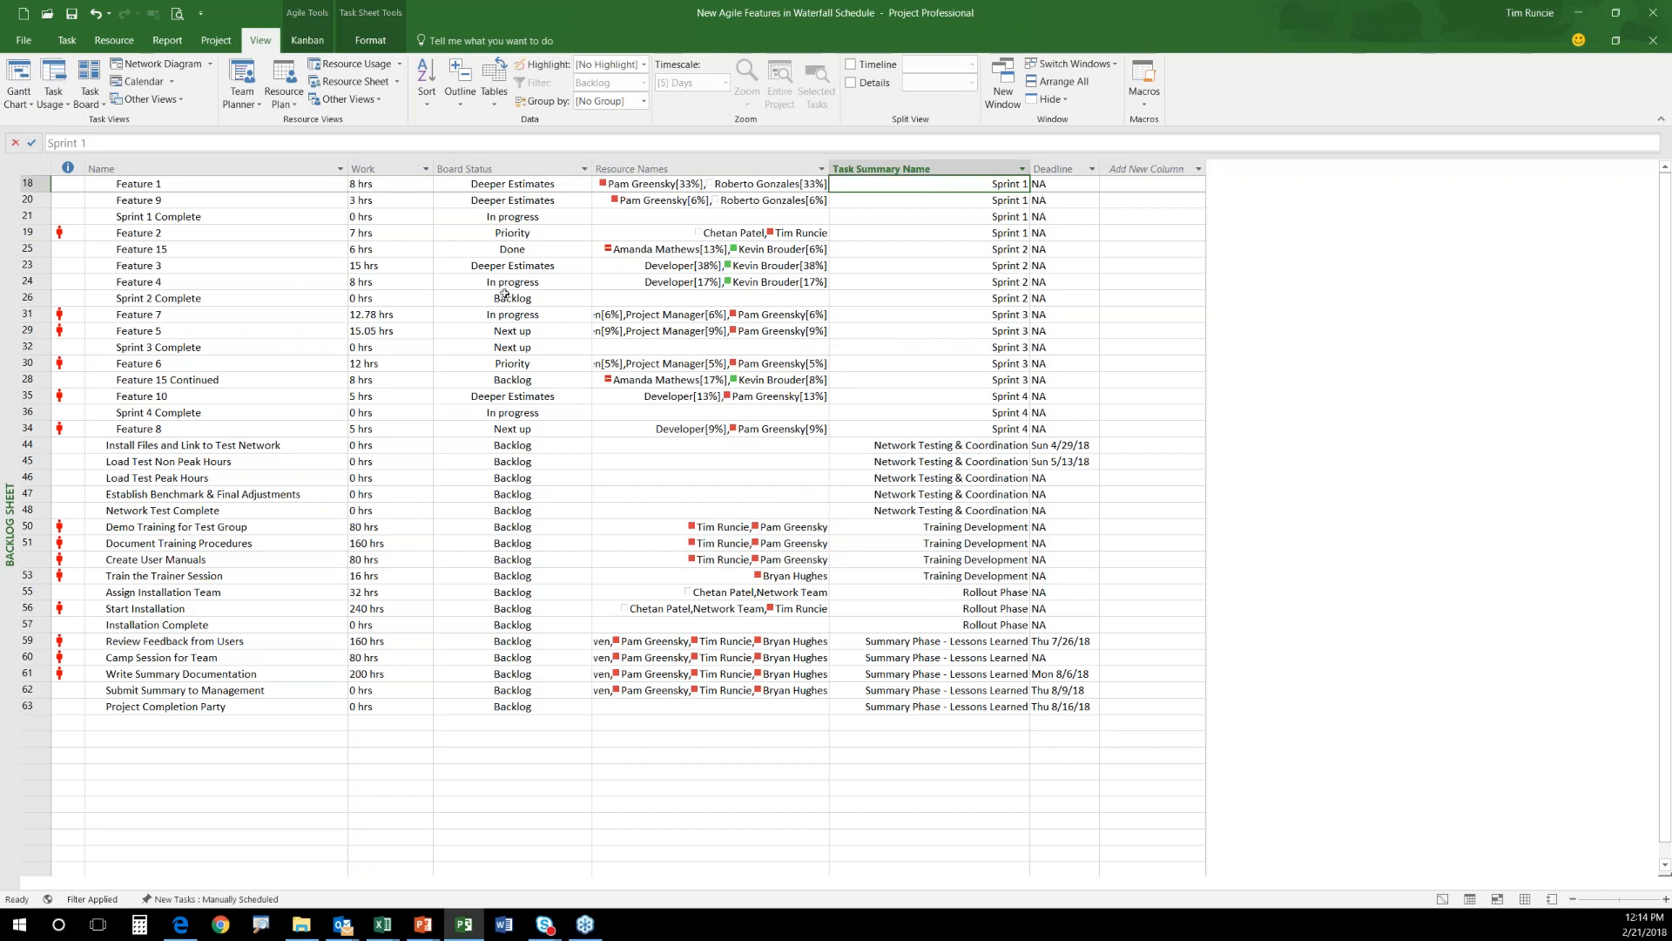
Show all agile tasks and examine their Sprint assignments and board statuses.
left_click(306, 40)
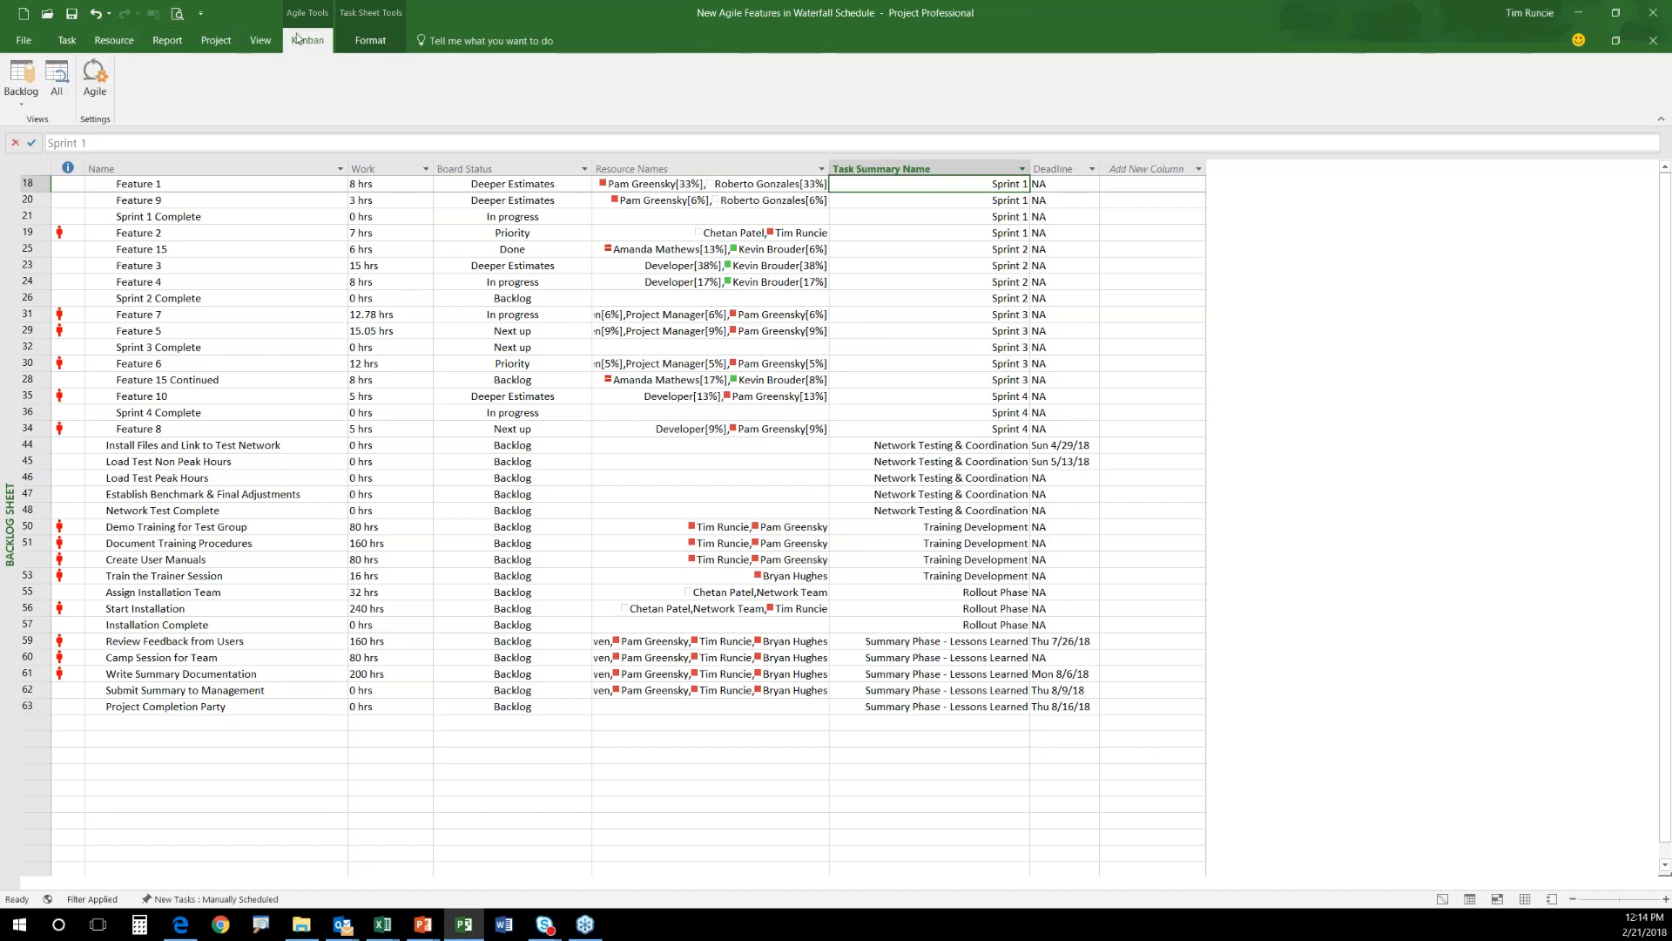
left_click(61, 83)
left_click_drag(118, 184, 132, 796)
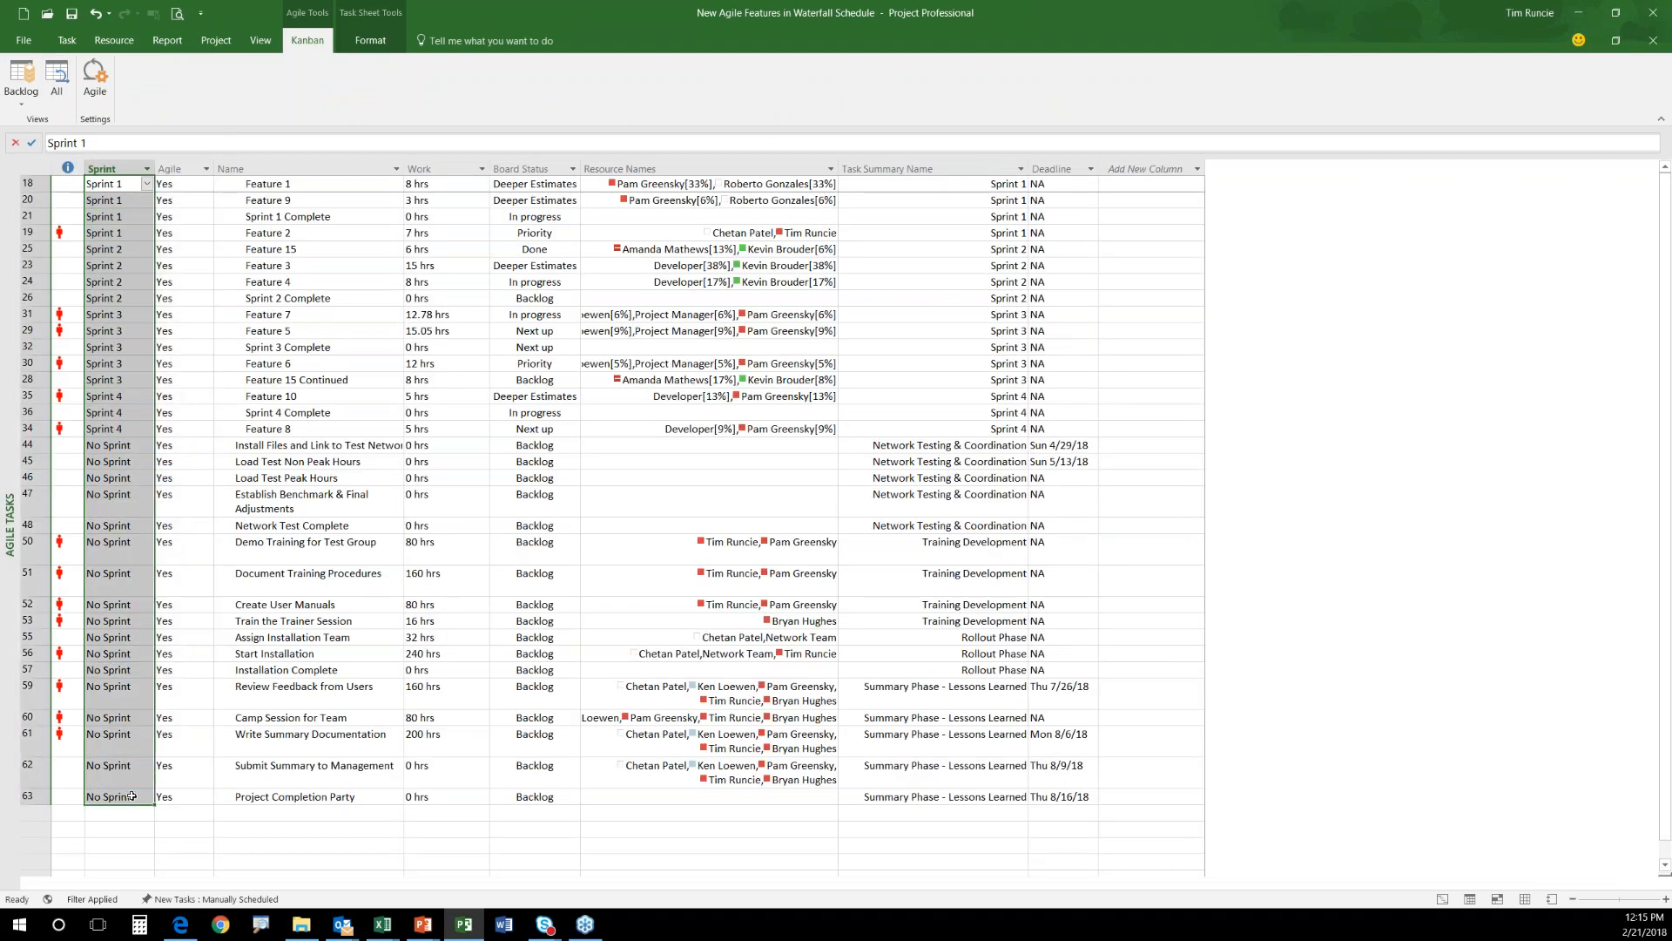
left_click(534, 186)
left_click_drag(535, 185, 537, 399)
Set Feature 5's Board Status to Backlog and return to the Backlog Board.
left_click(549, 331)
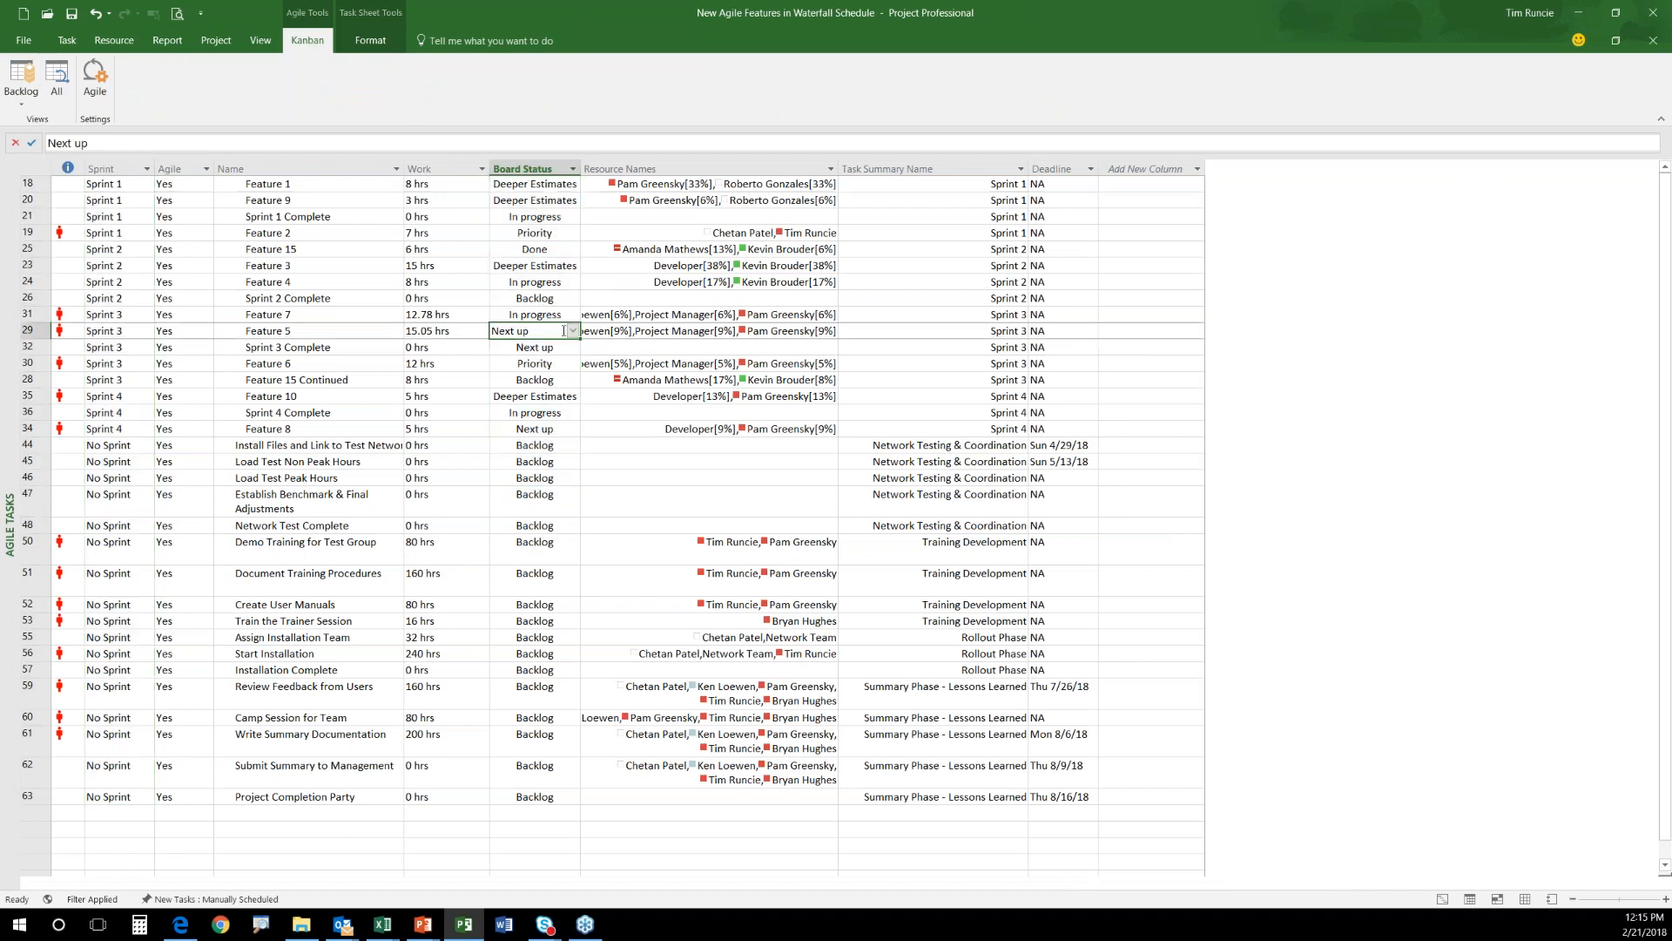
left_click(574, 332)
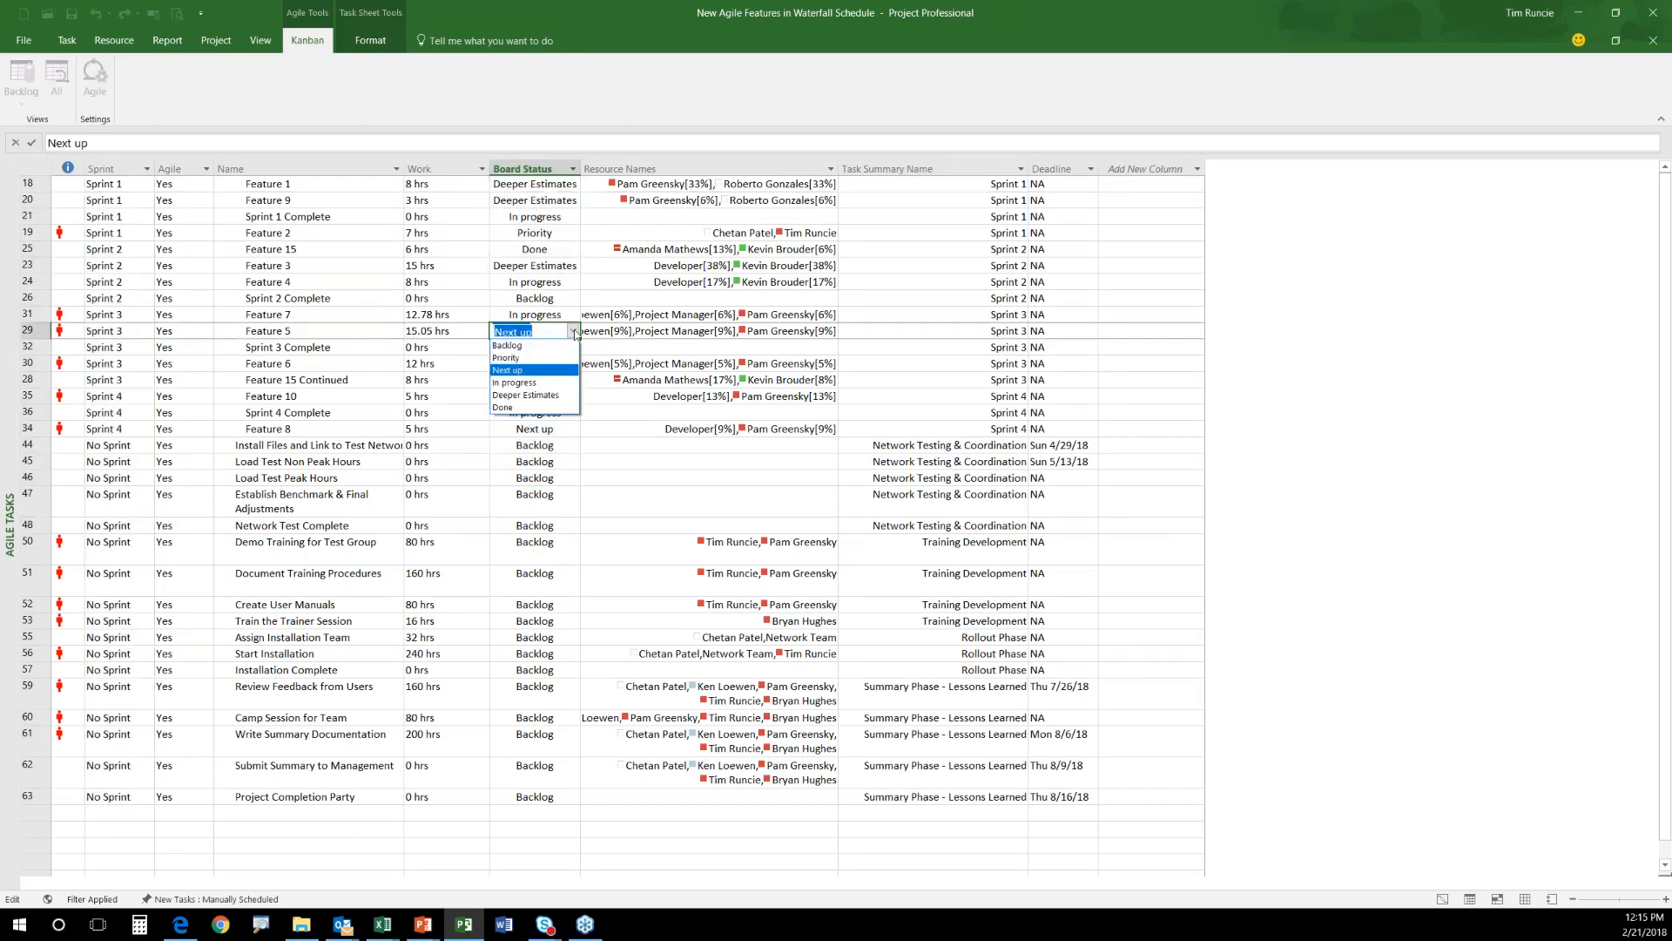
left_click(522, 346)
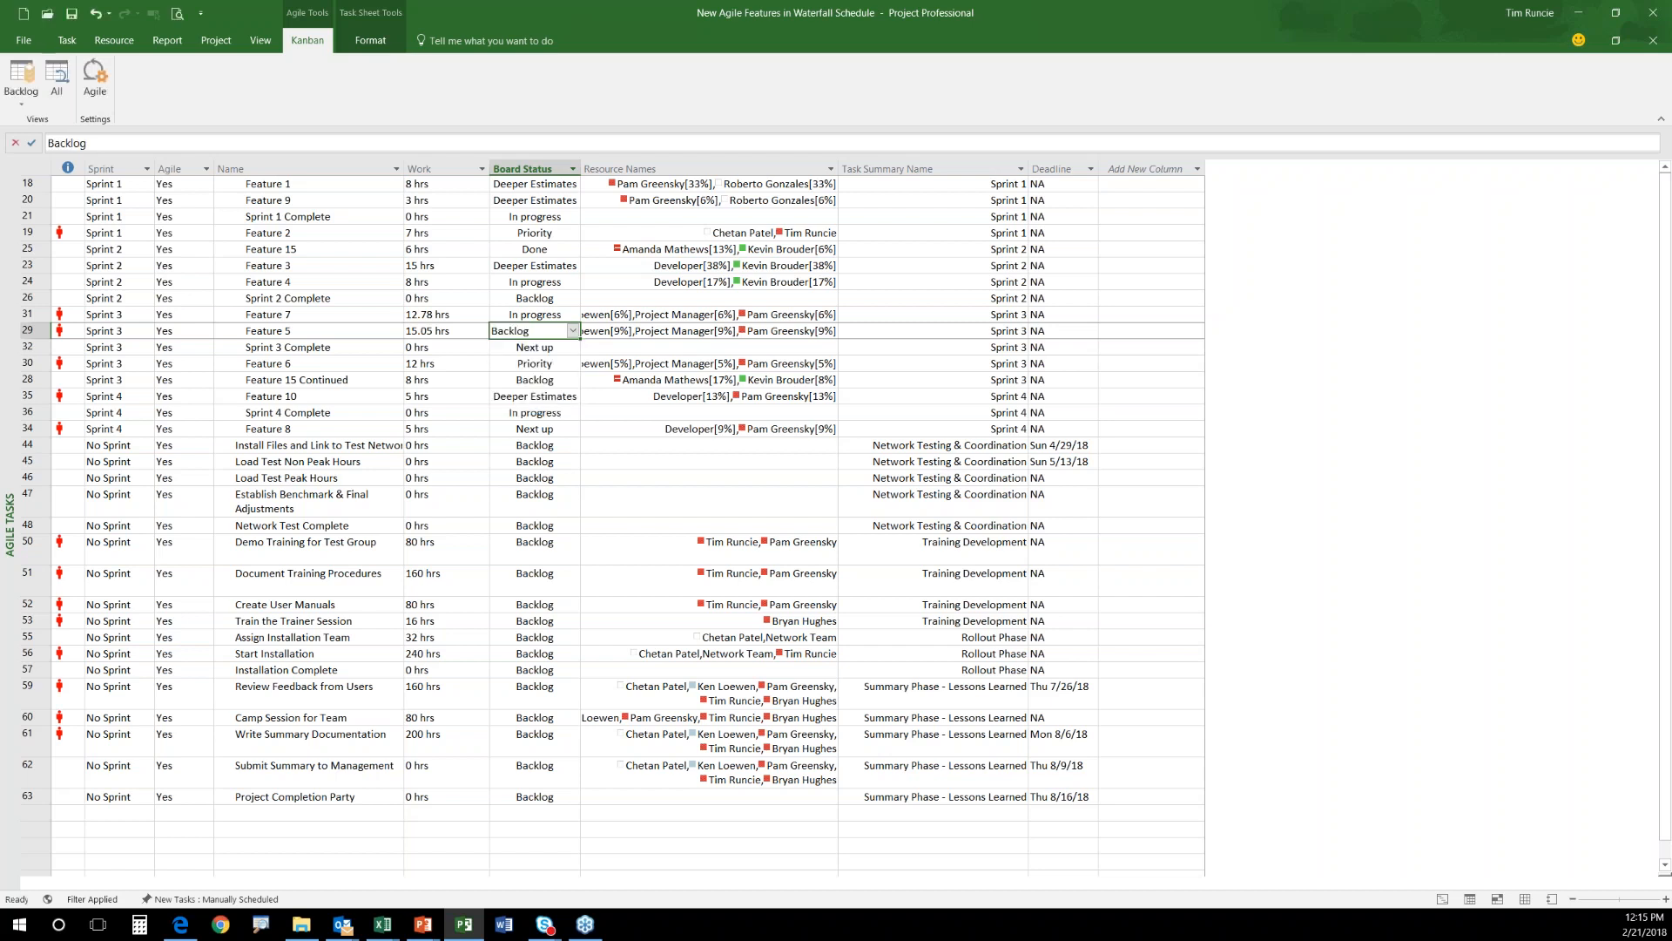
left_click(28, 105)
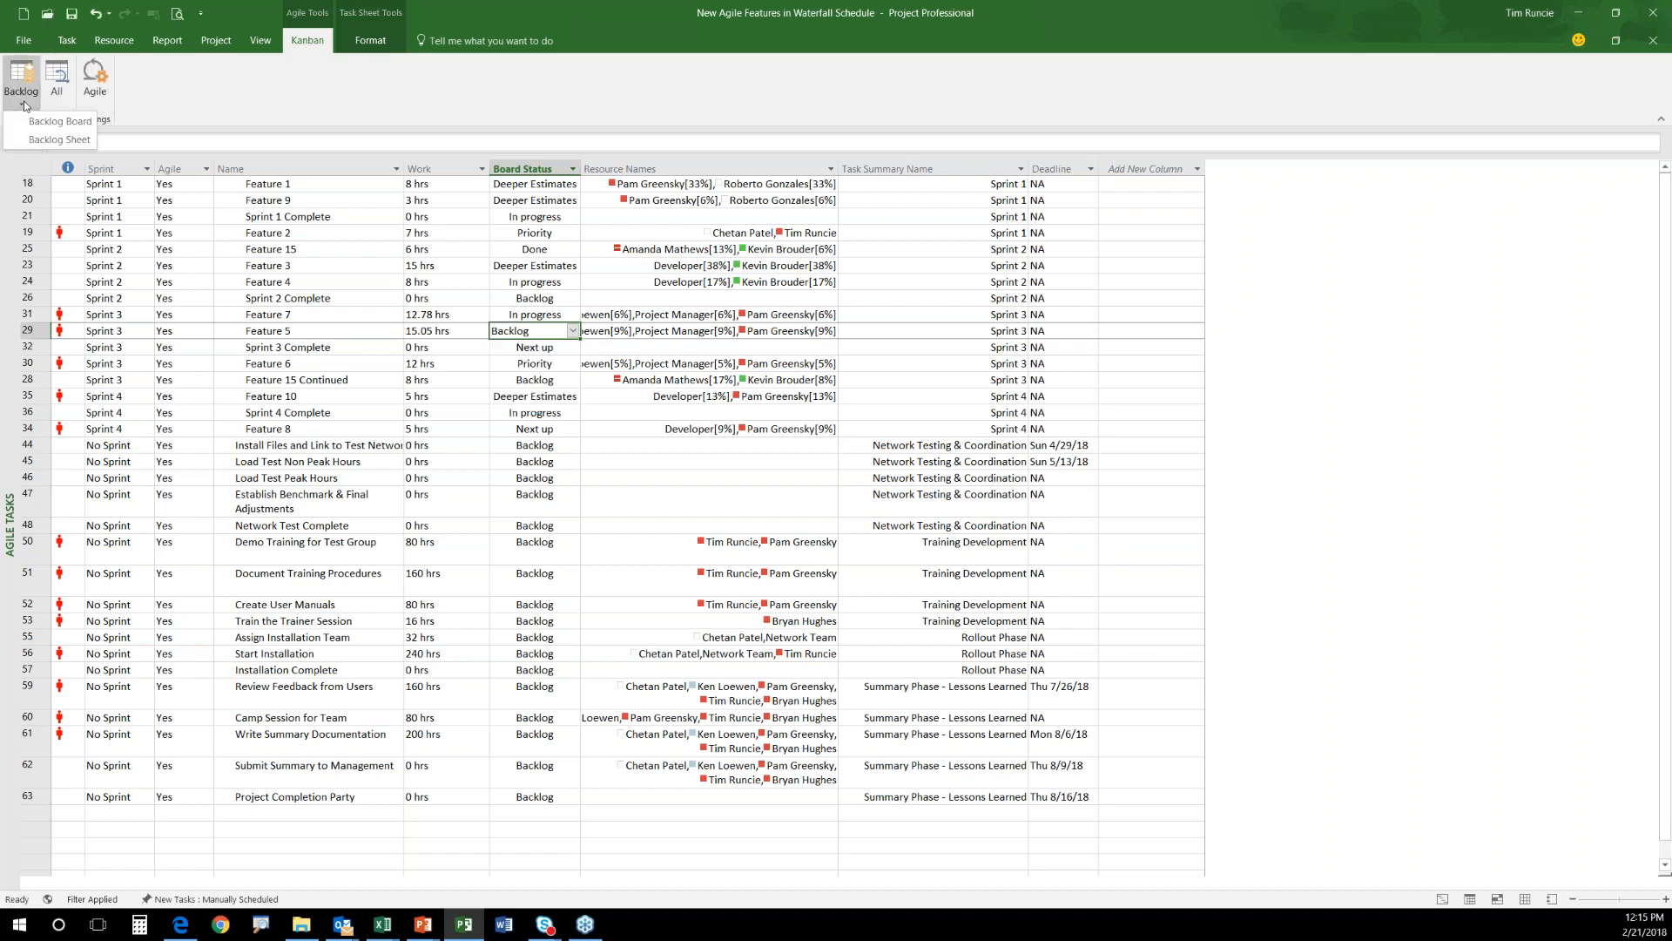
left_click(49, 123)
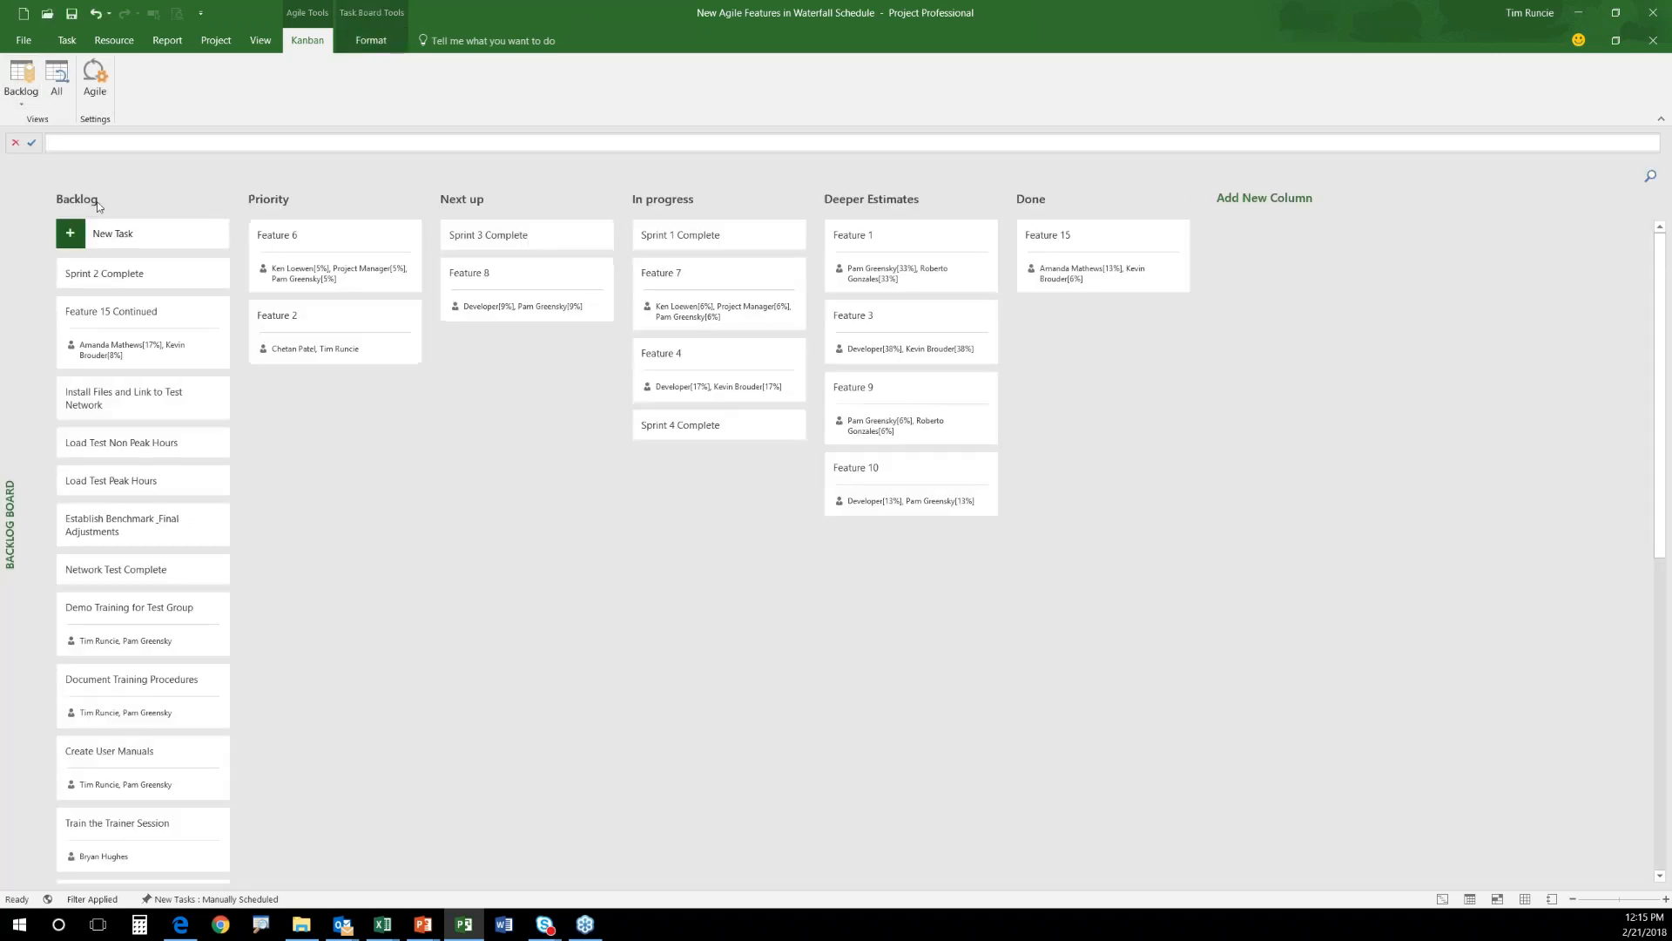
Look through the tasks in the Backlog column of the Backlog Board and check the available backlog views.
scroll(178, 691, "down", 2)
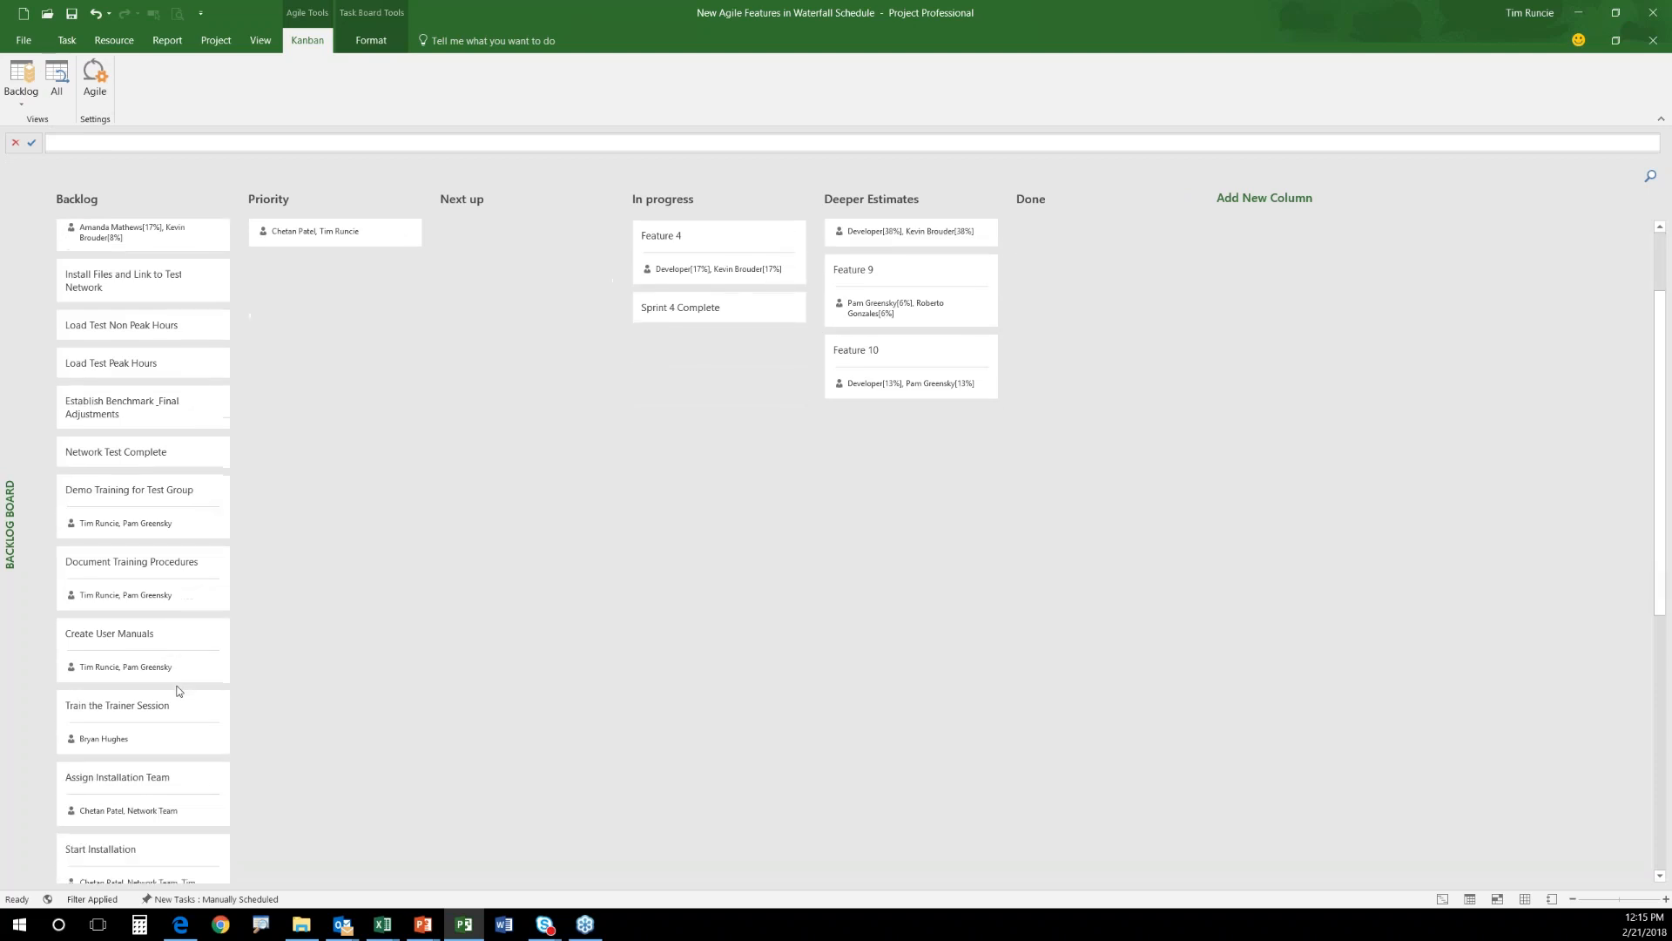
scroll(178, 691, "up", 2)
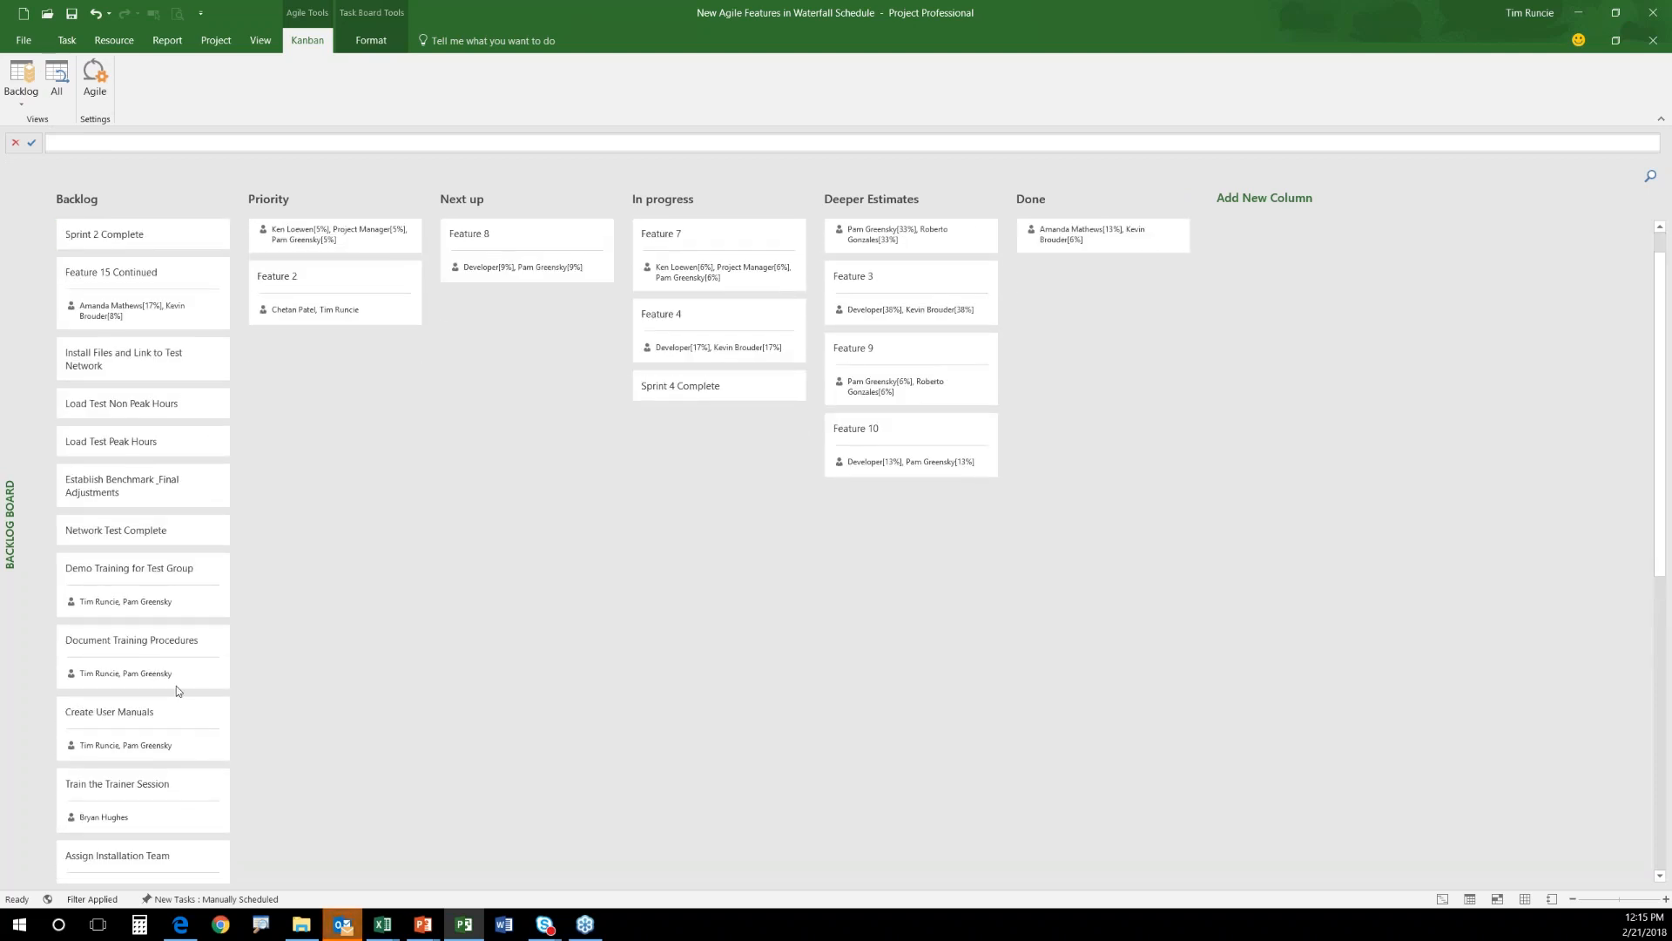
scroll(176, 687, "down", 8)
scroll(176, 689, "up", 3)
left_click(31, 104)
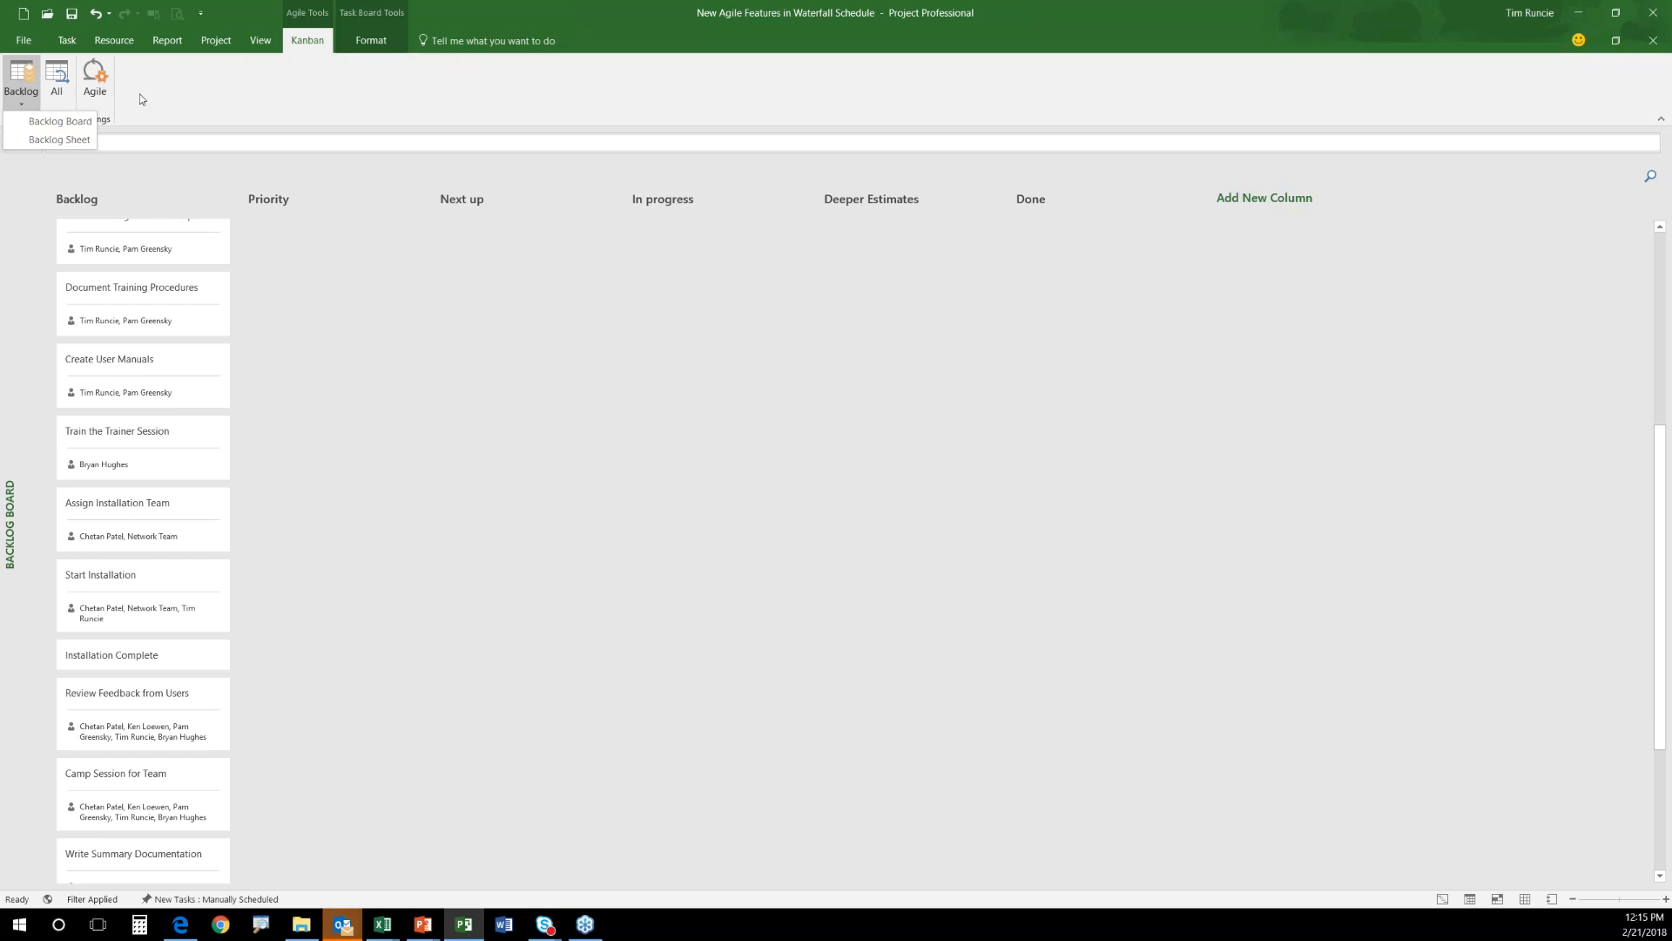
left_click(209, 94)
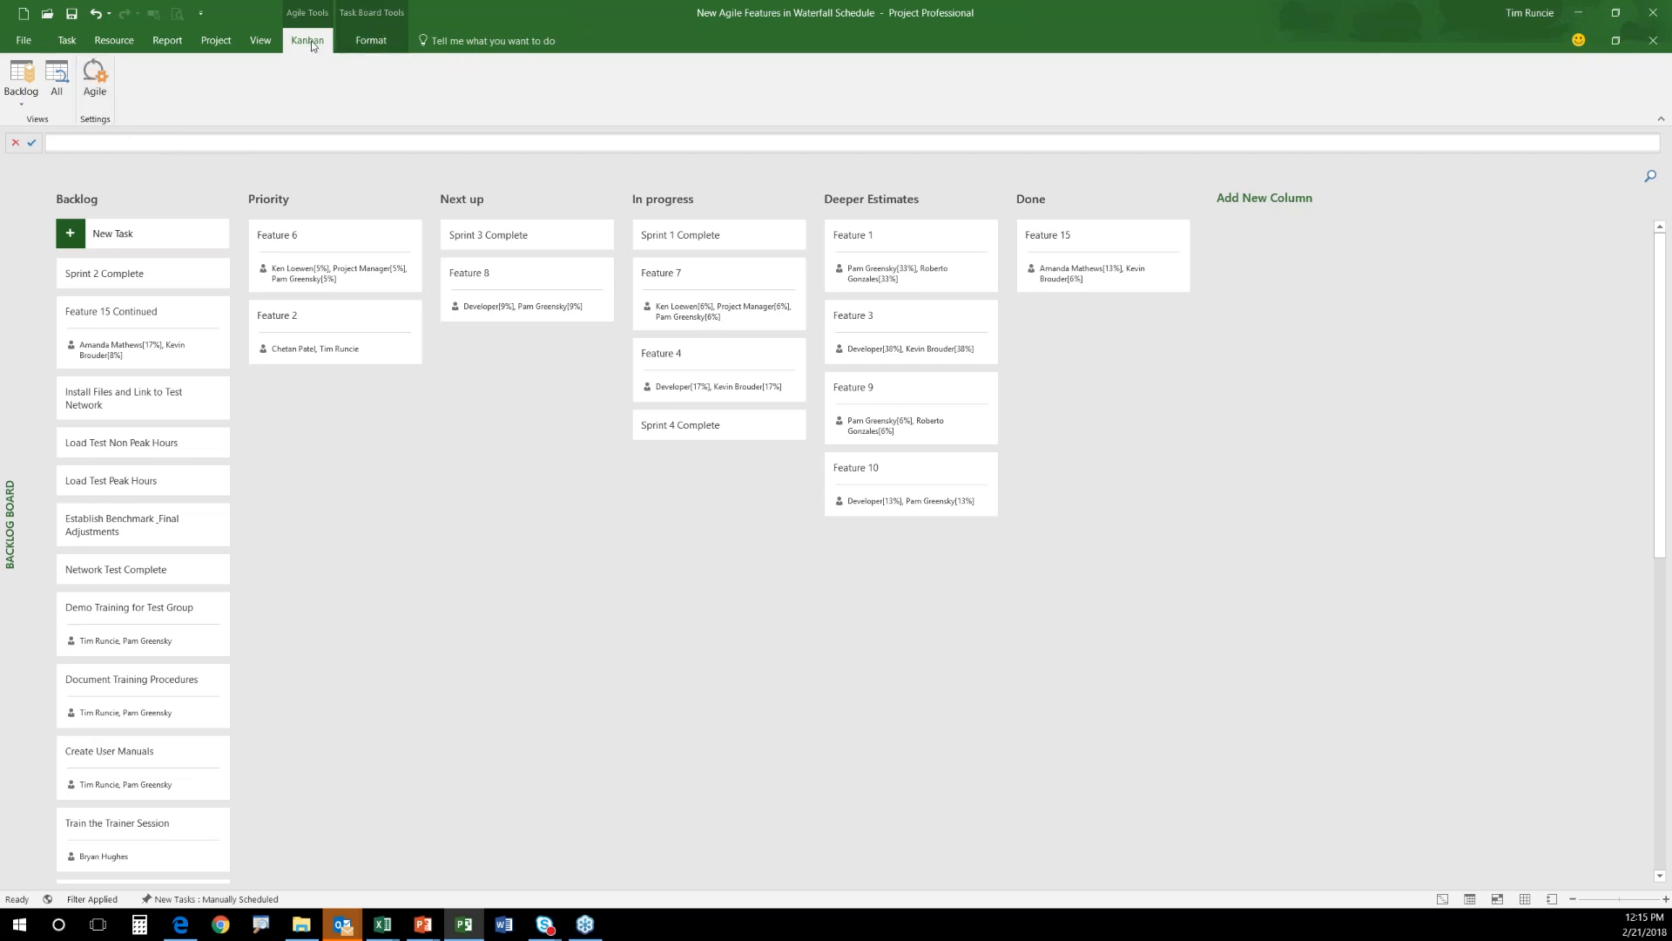
Switch the project's agile methodology to Scrum and show the Current Sprint Board.
left_click(215, 41)
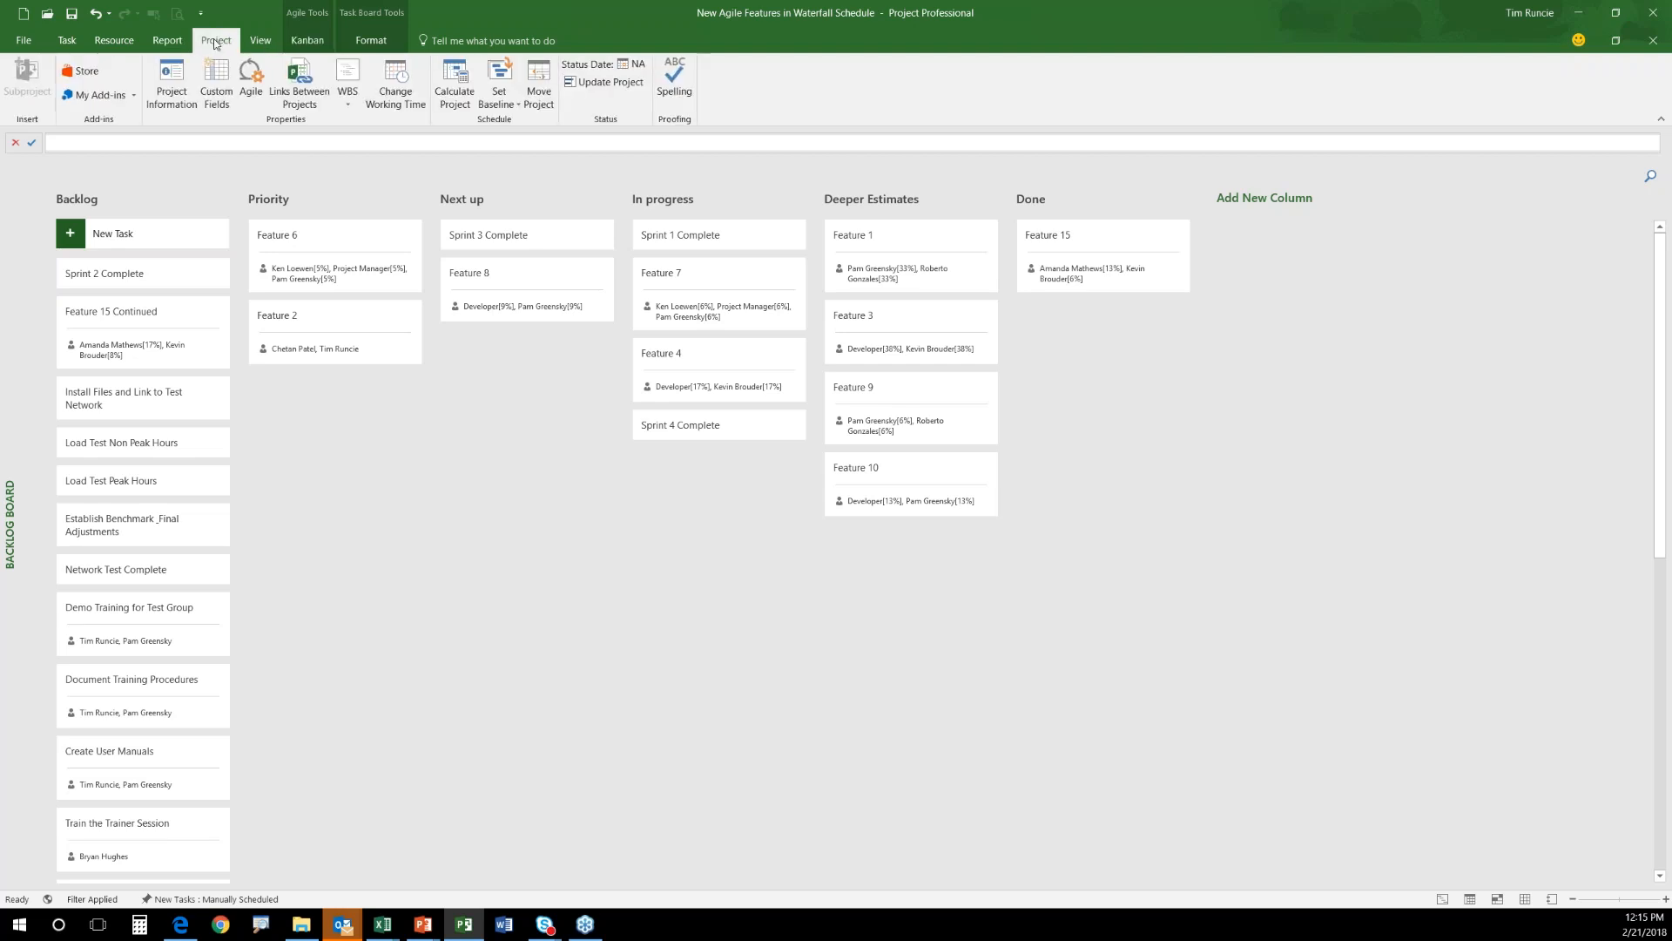
left_click(252, 78)
left_click(676, 368)
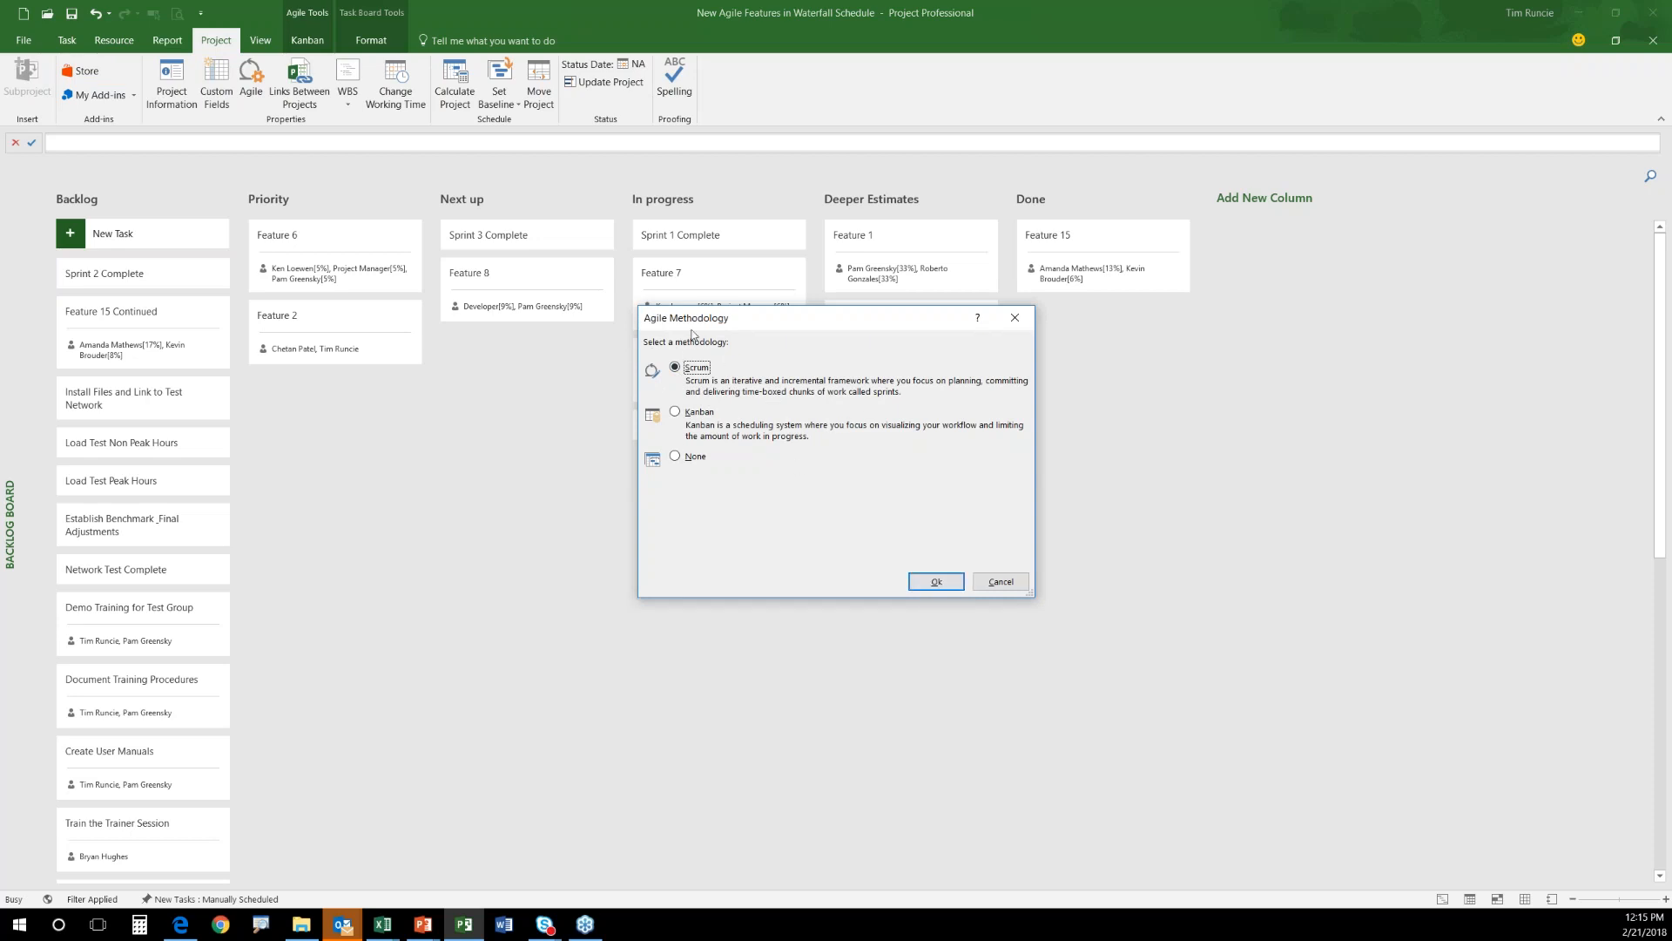
left_click(937, 583)
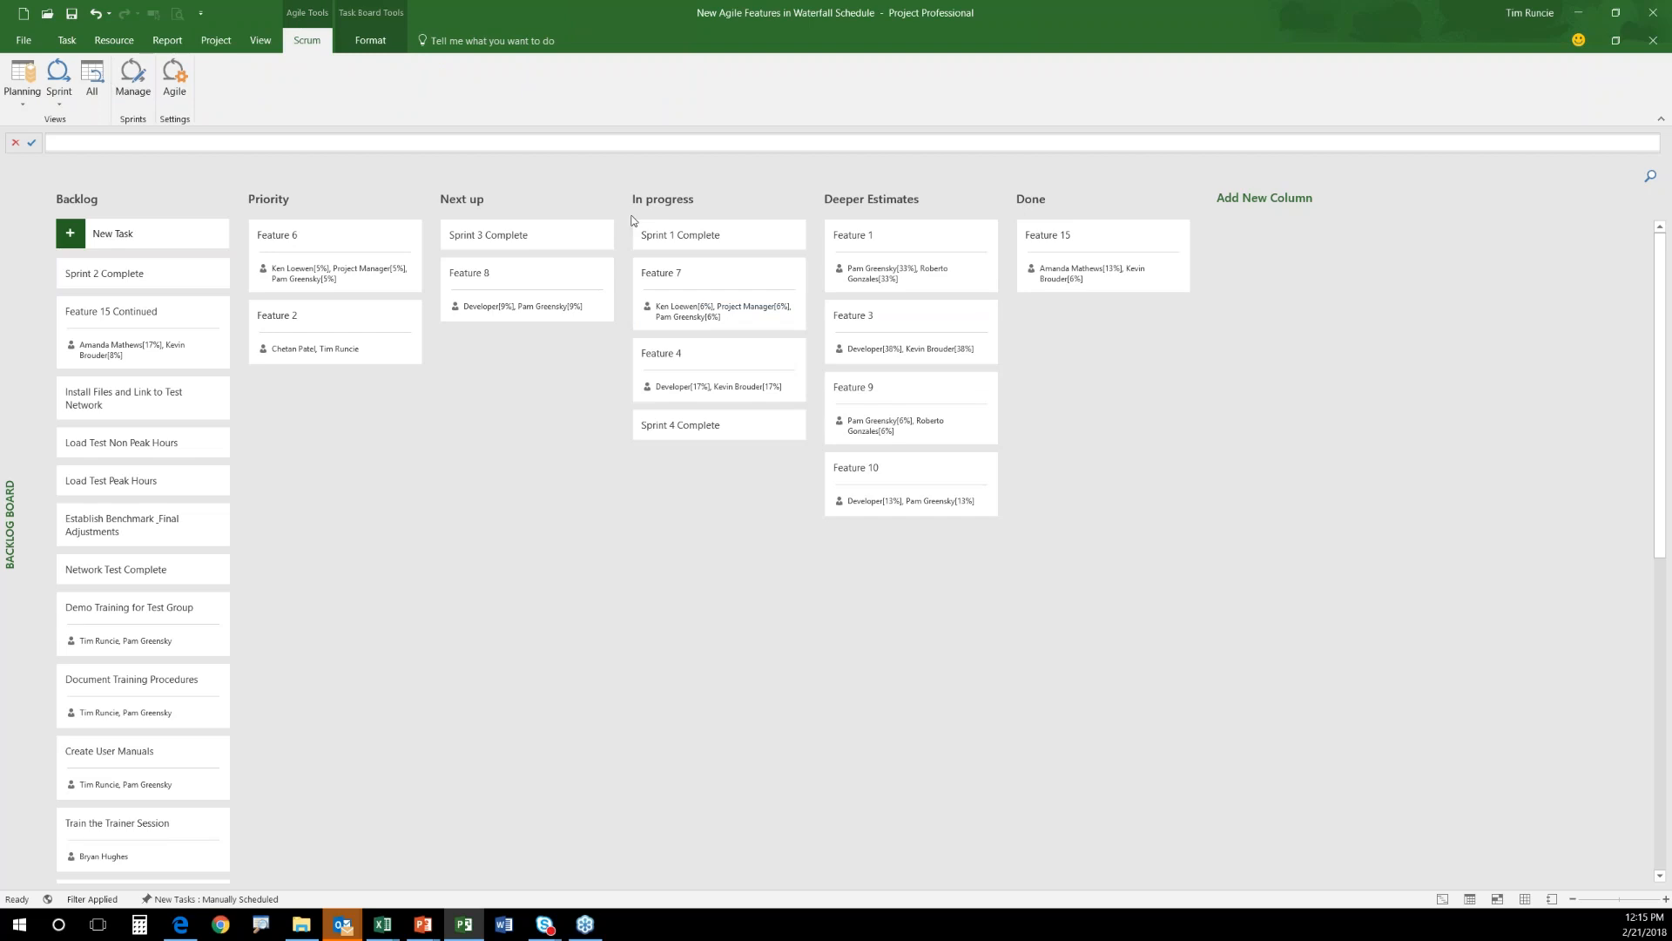
left_click(60, 104)
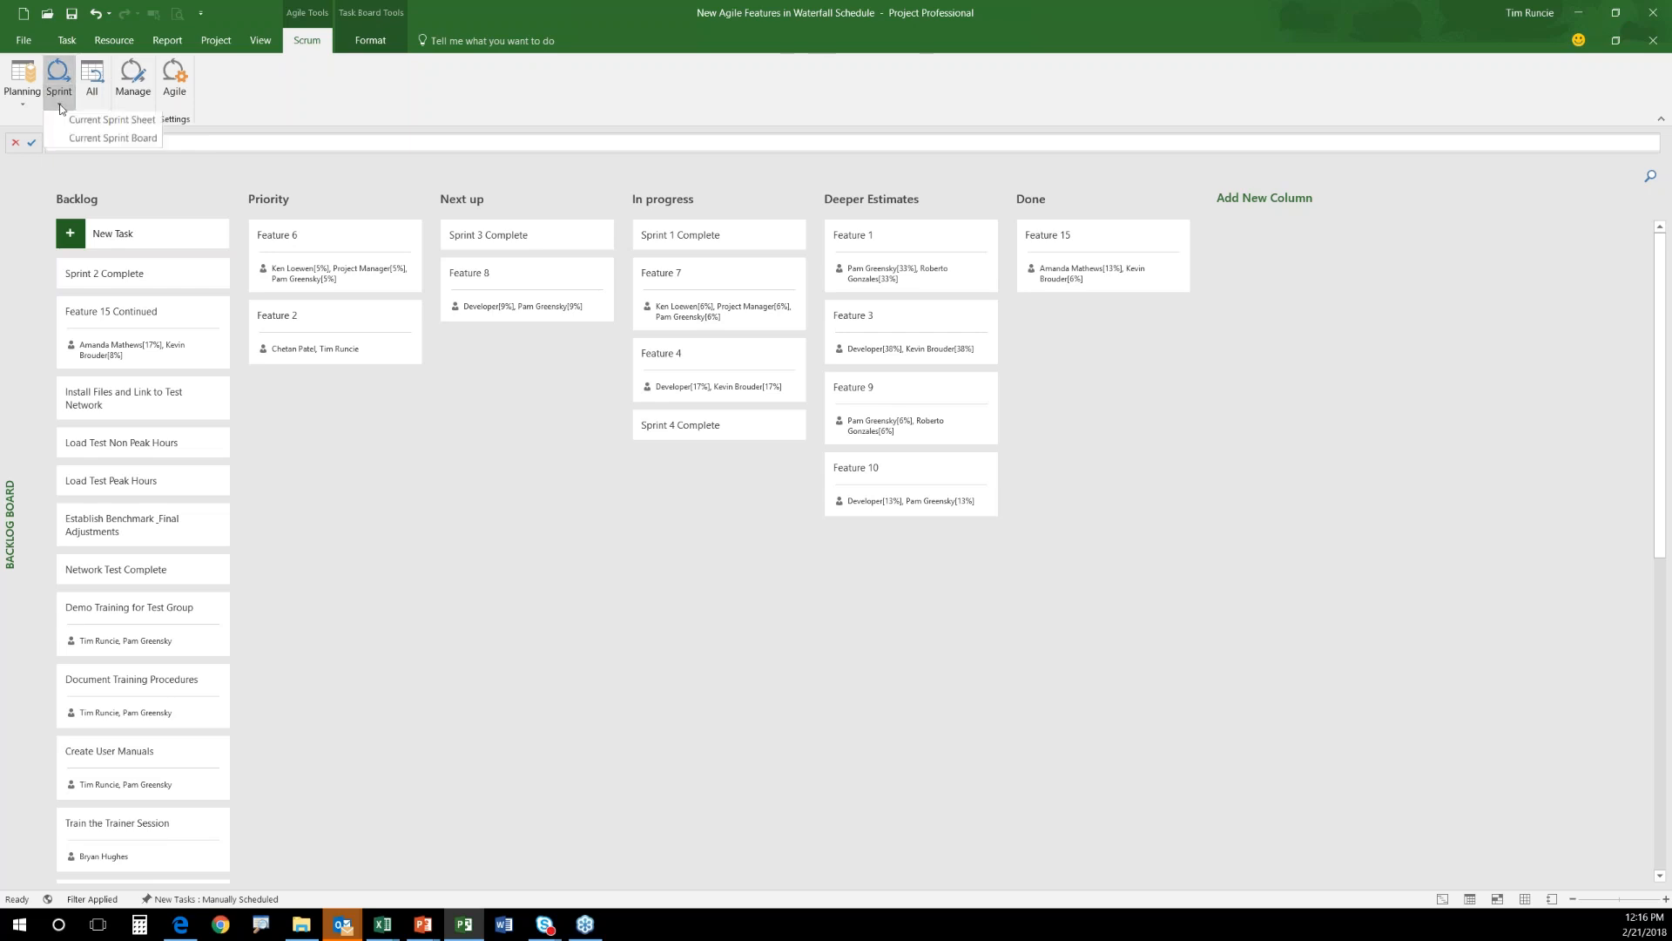
left_click(96, 140)
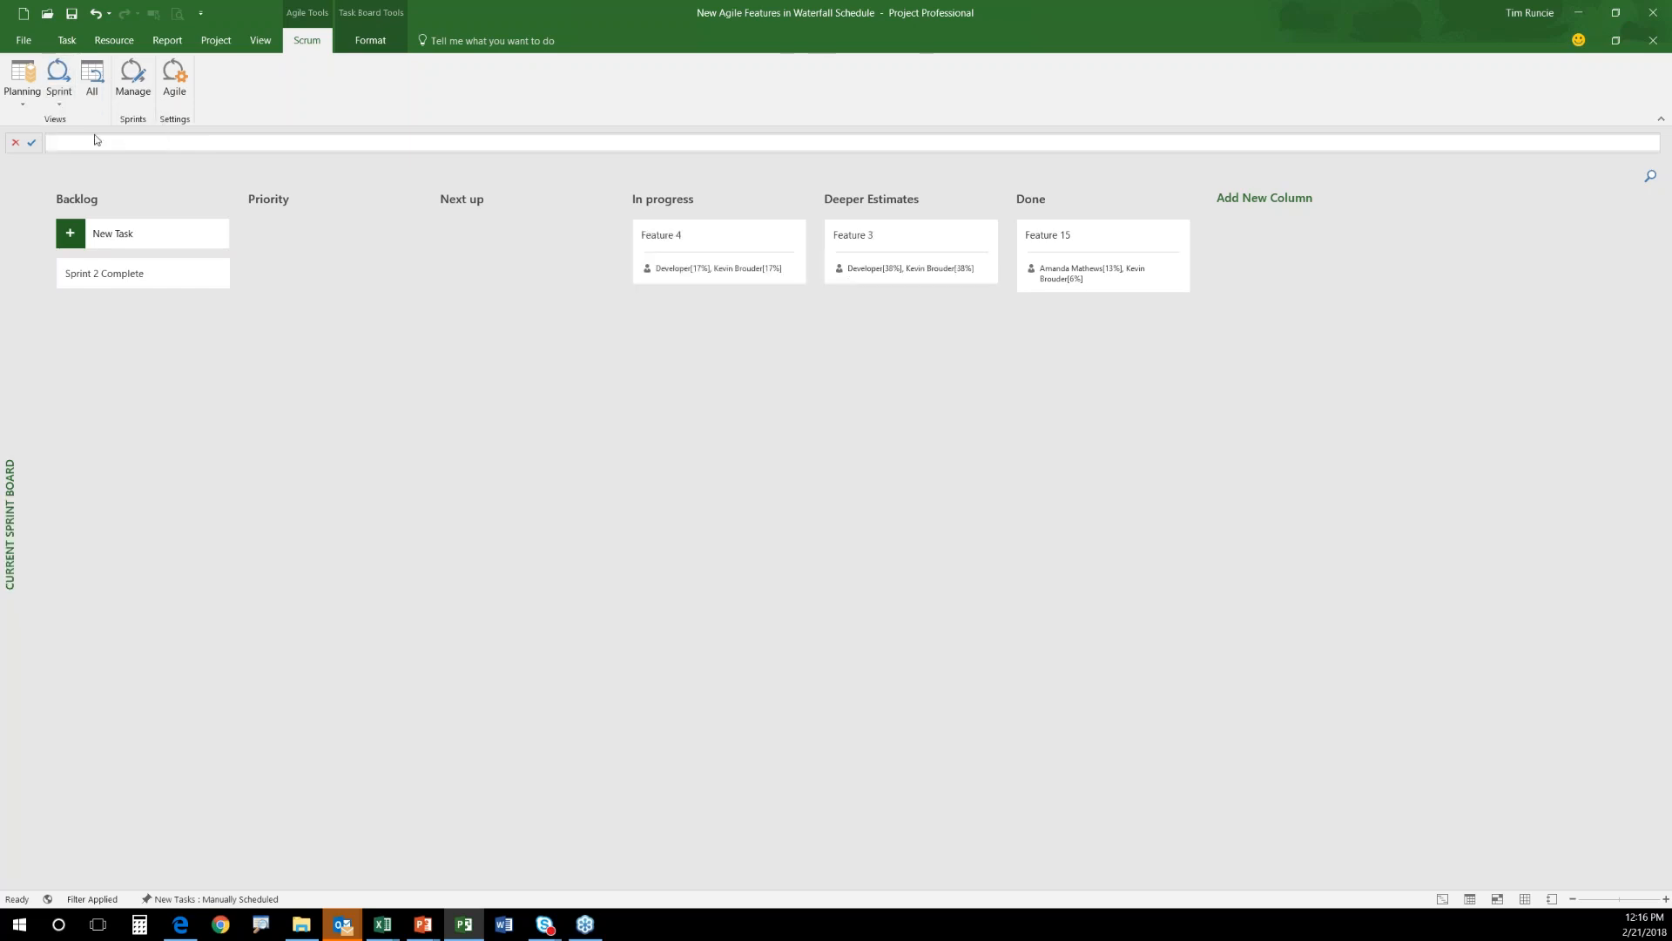
On the Sprint Planning Board, move Feature 5 to Sprint 4 and place Feature 8 below it.
left_click(34, 102)
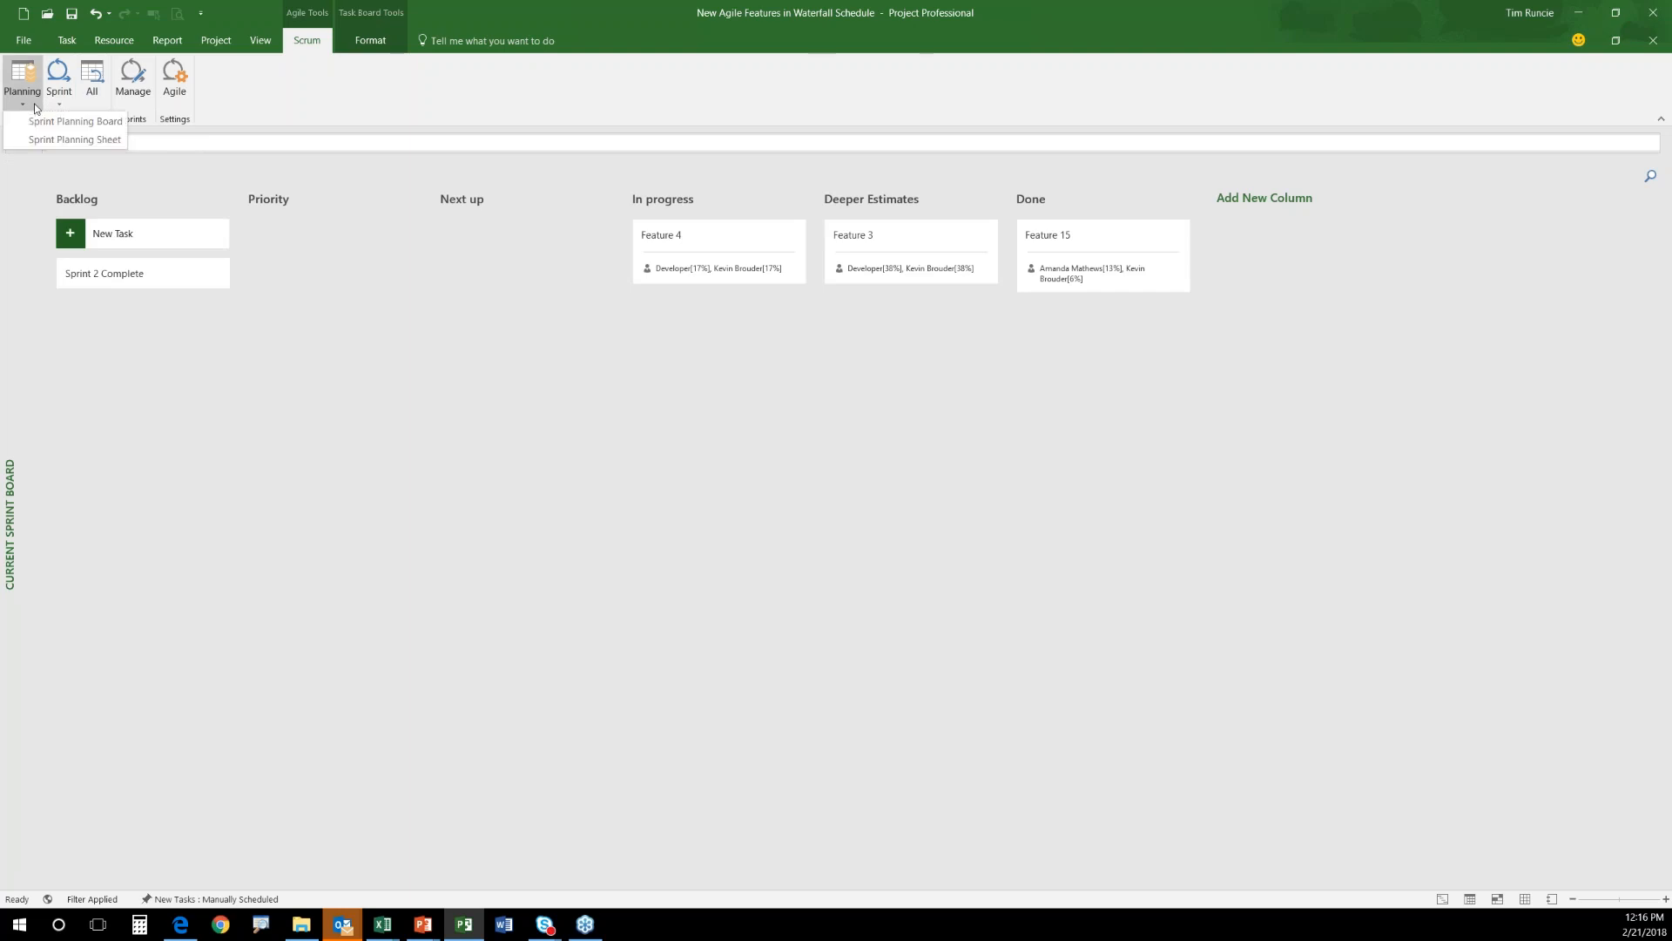
left_click(76, 122)
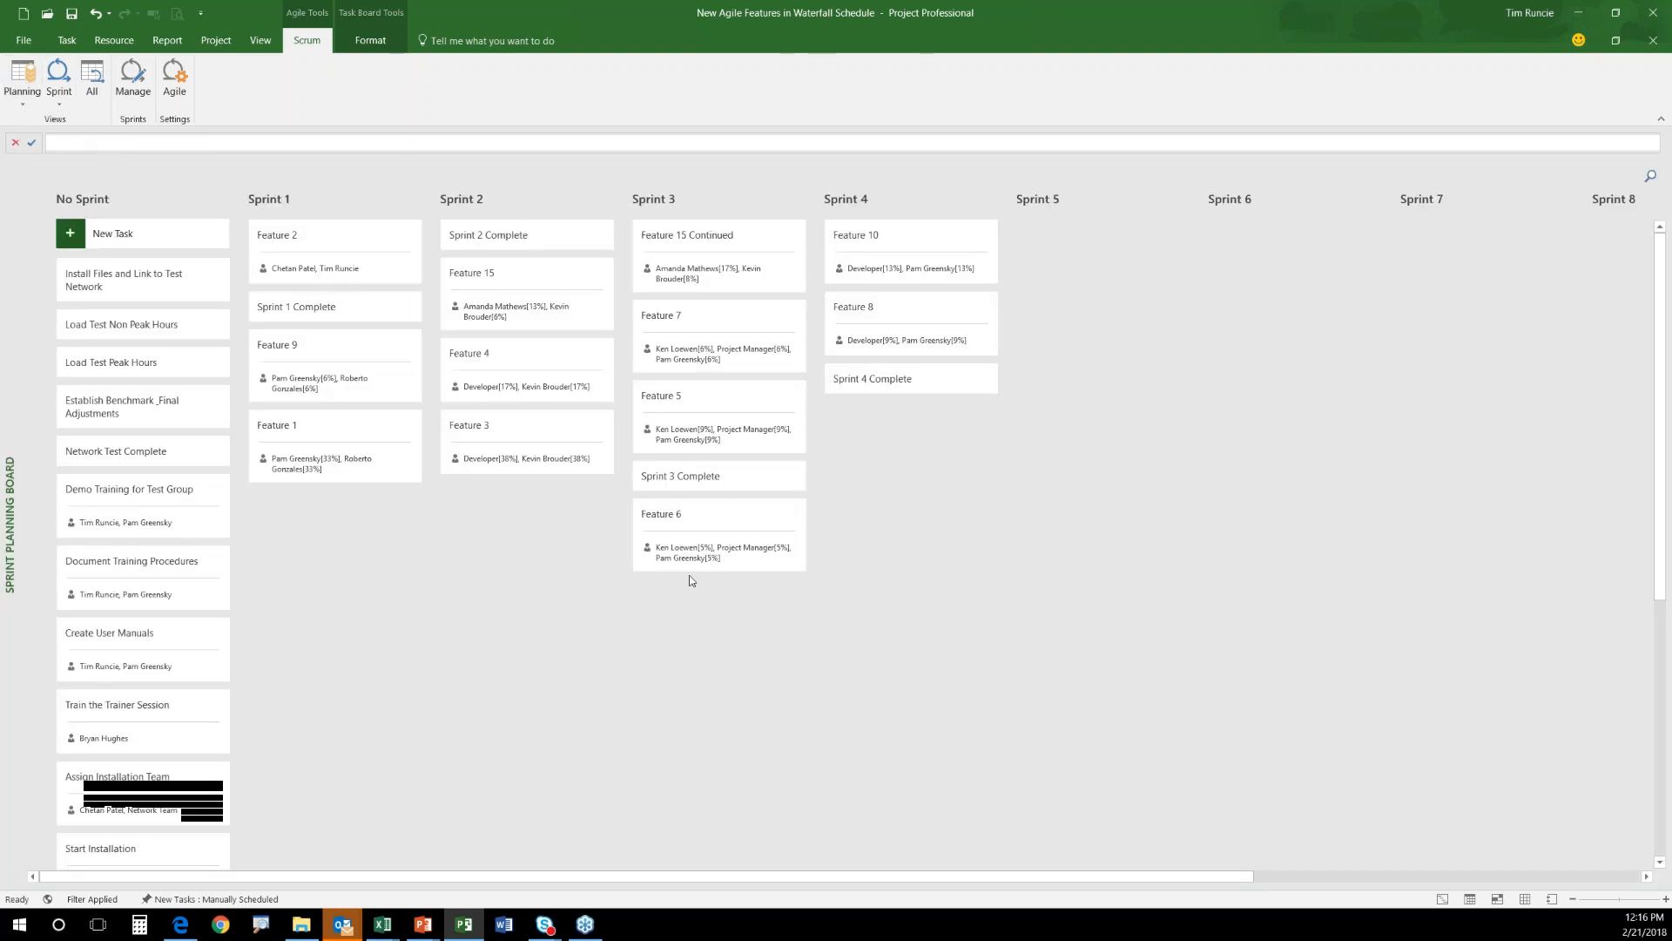
left_click_drag(707, 405, 931, 424)
left_click_drag(869, 317, 871, 457)
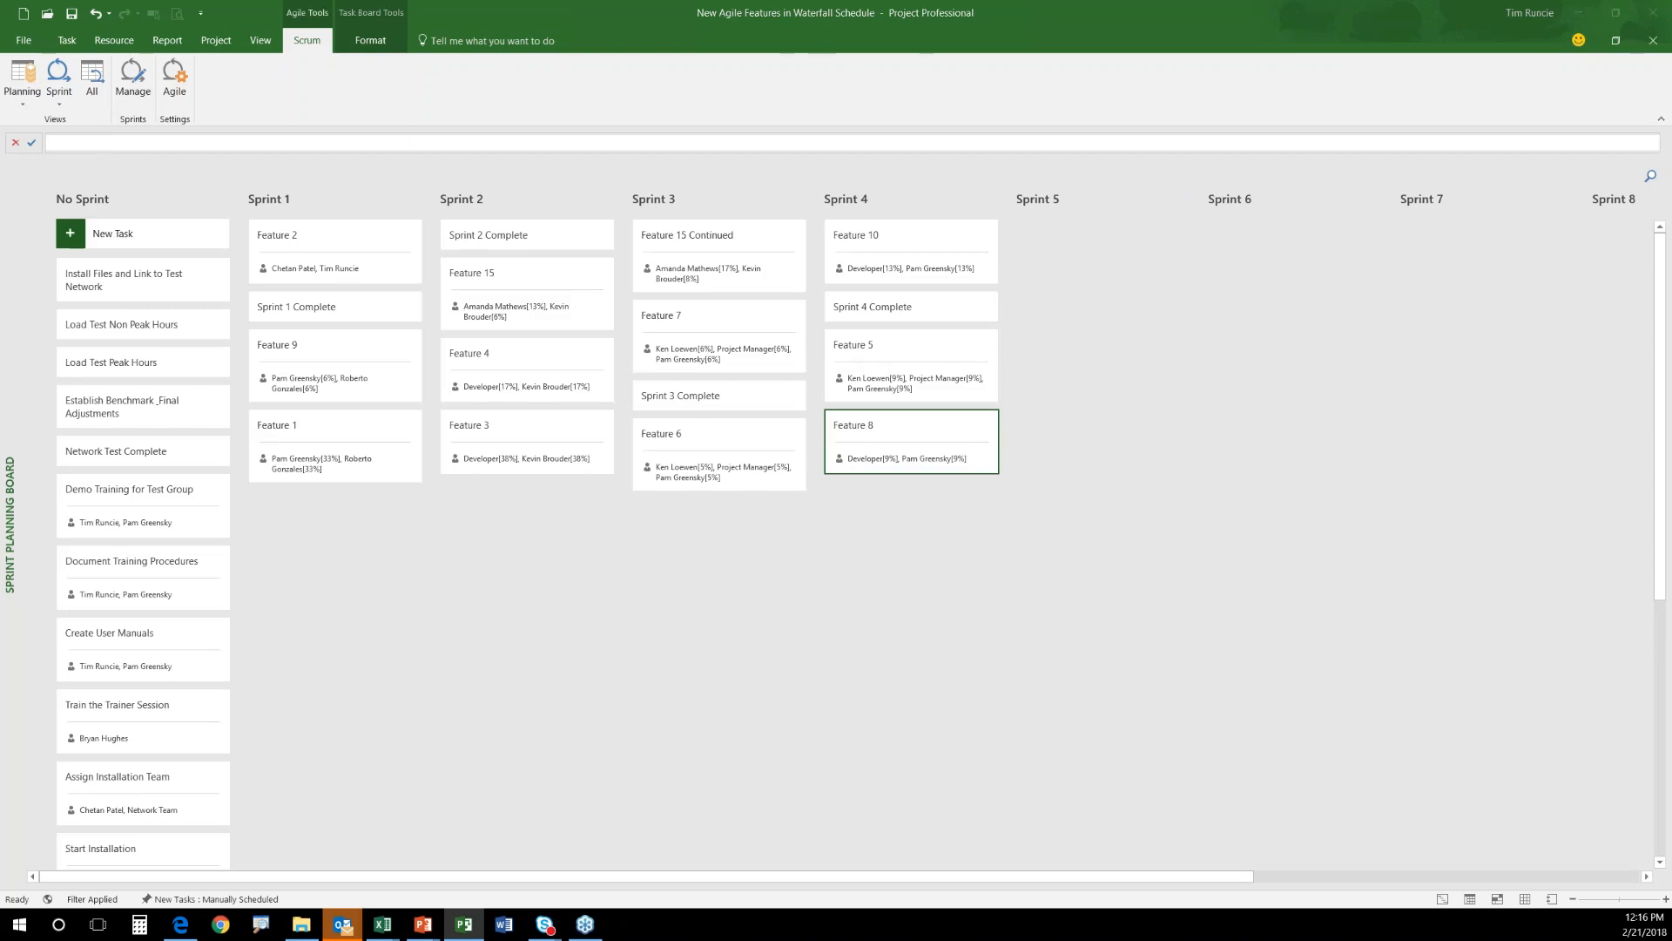
Switch to the Edge browser to view the project list in Project Center, and return to the Project Professional schedule.
left_click(180, 925)
left_click(307, 19)
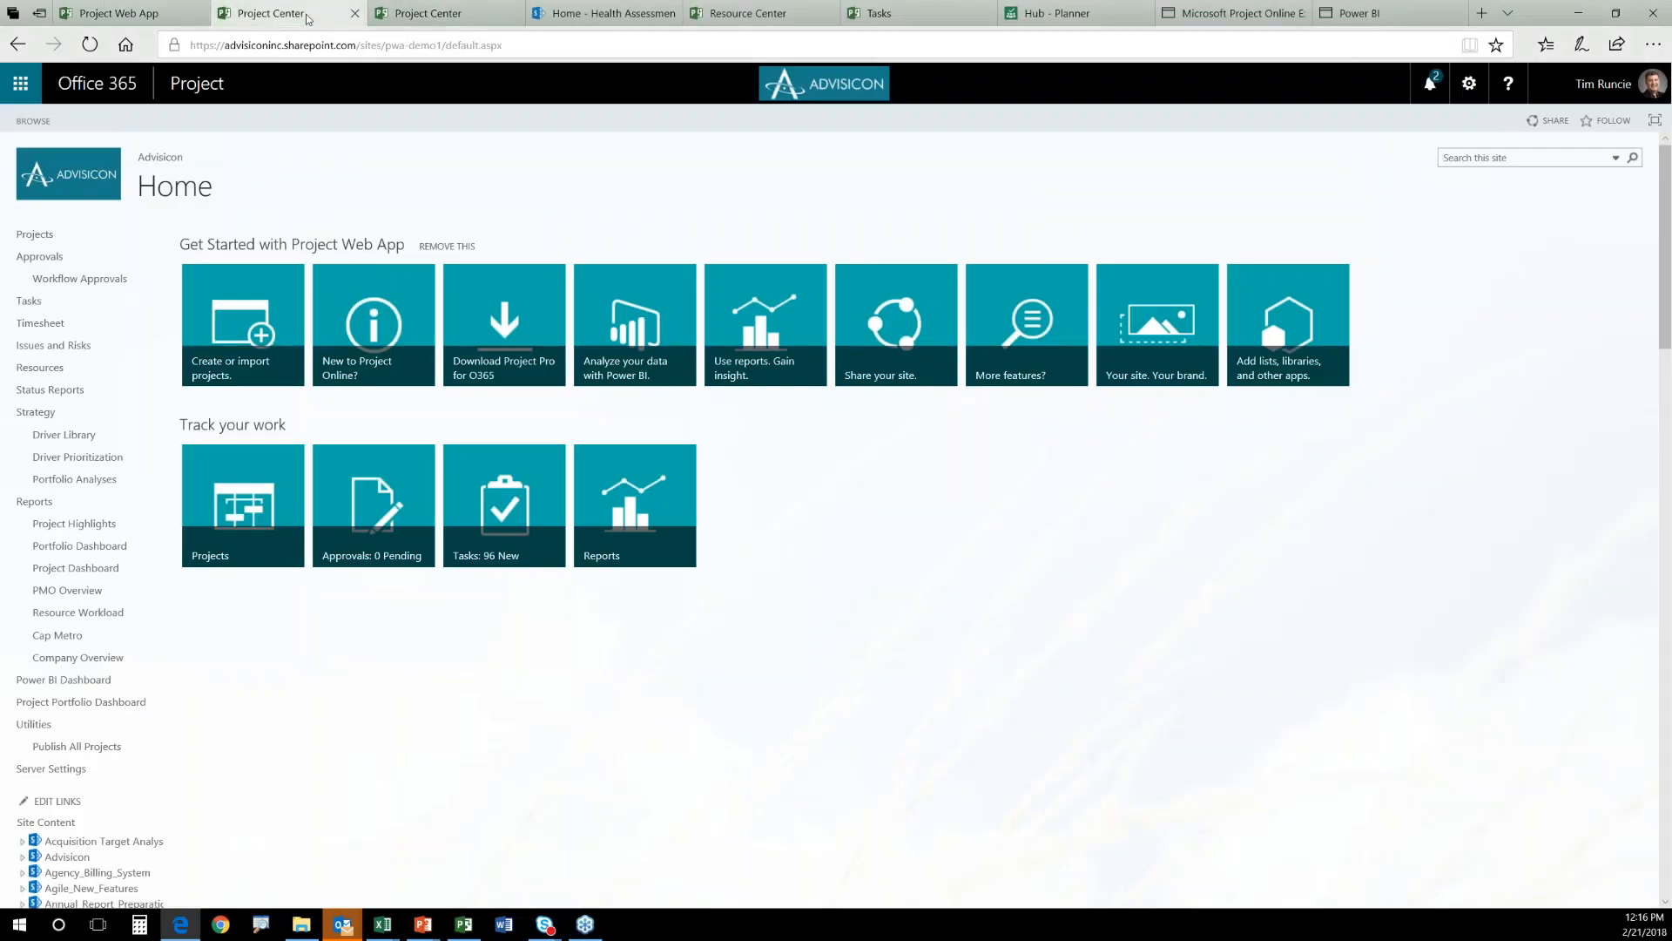
left_click(808, 471)
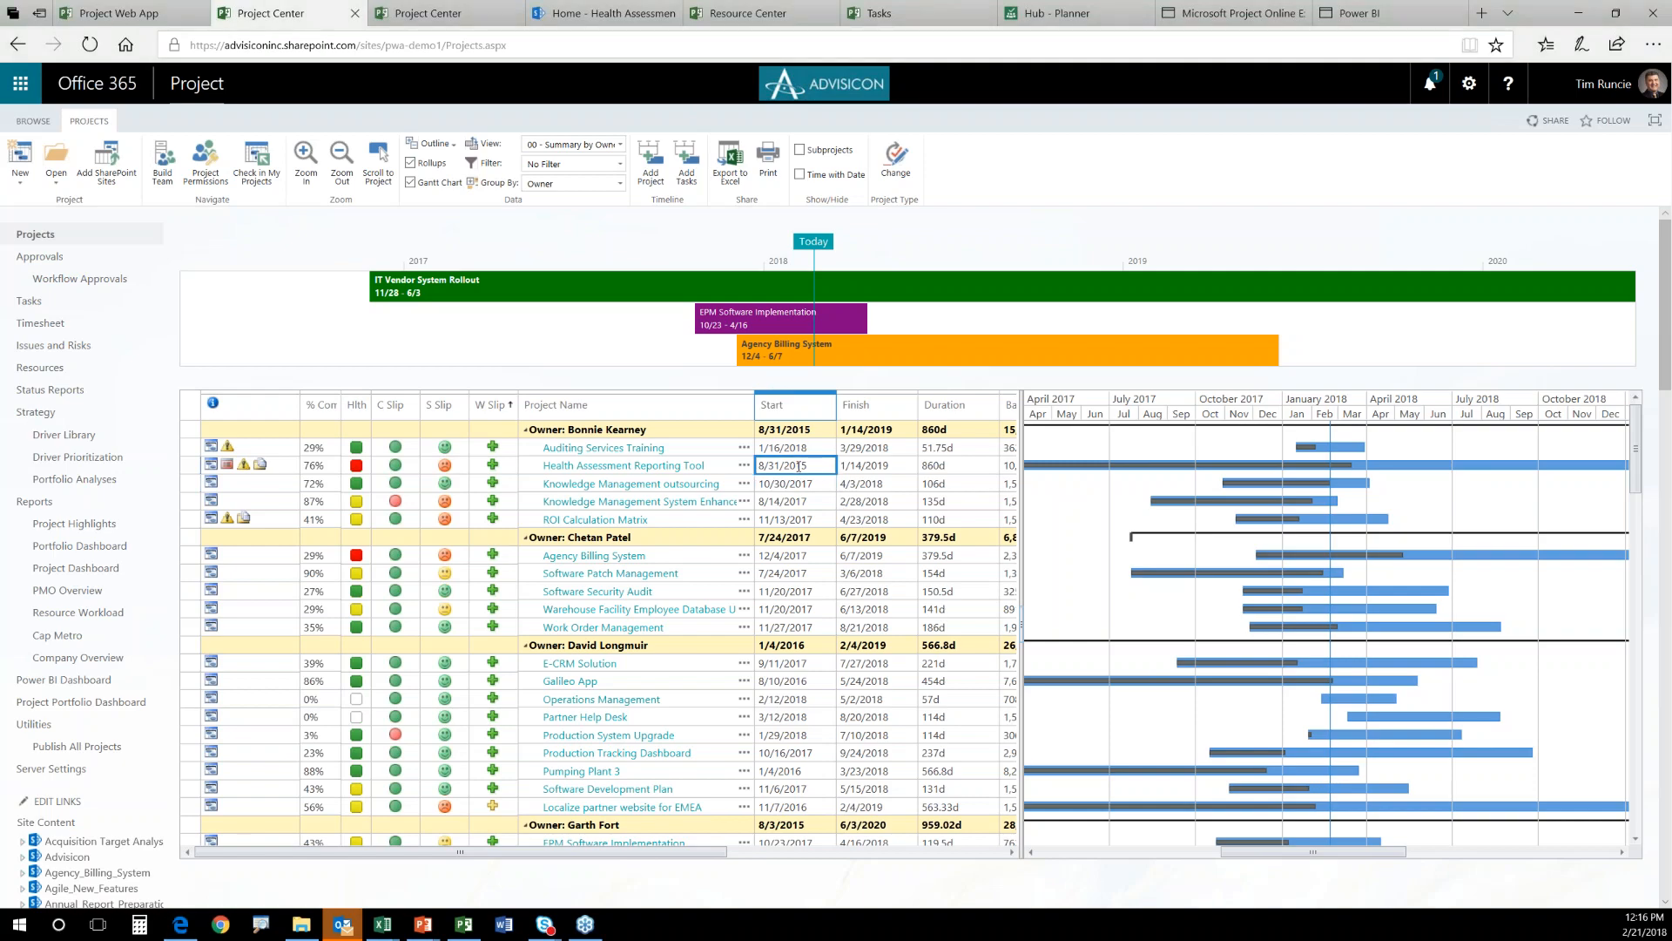
key("alt+Tab")
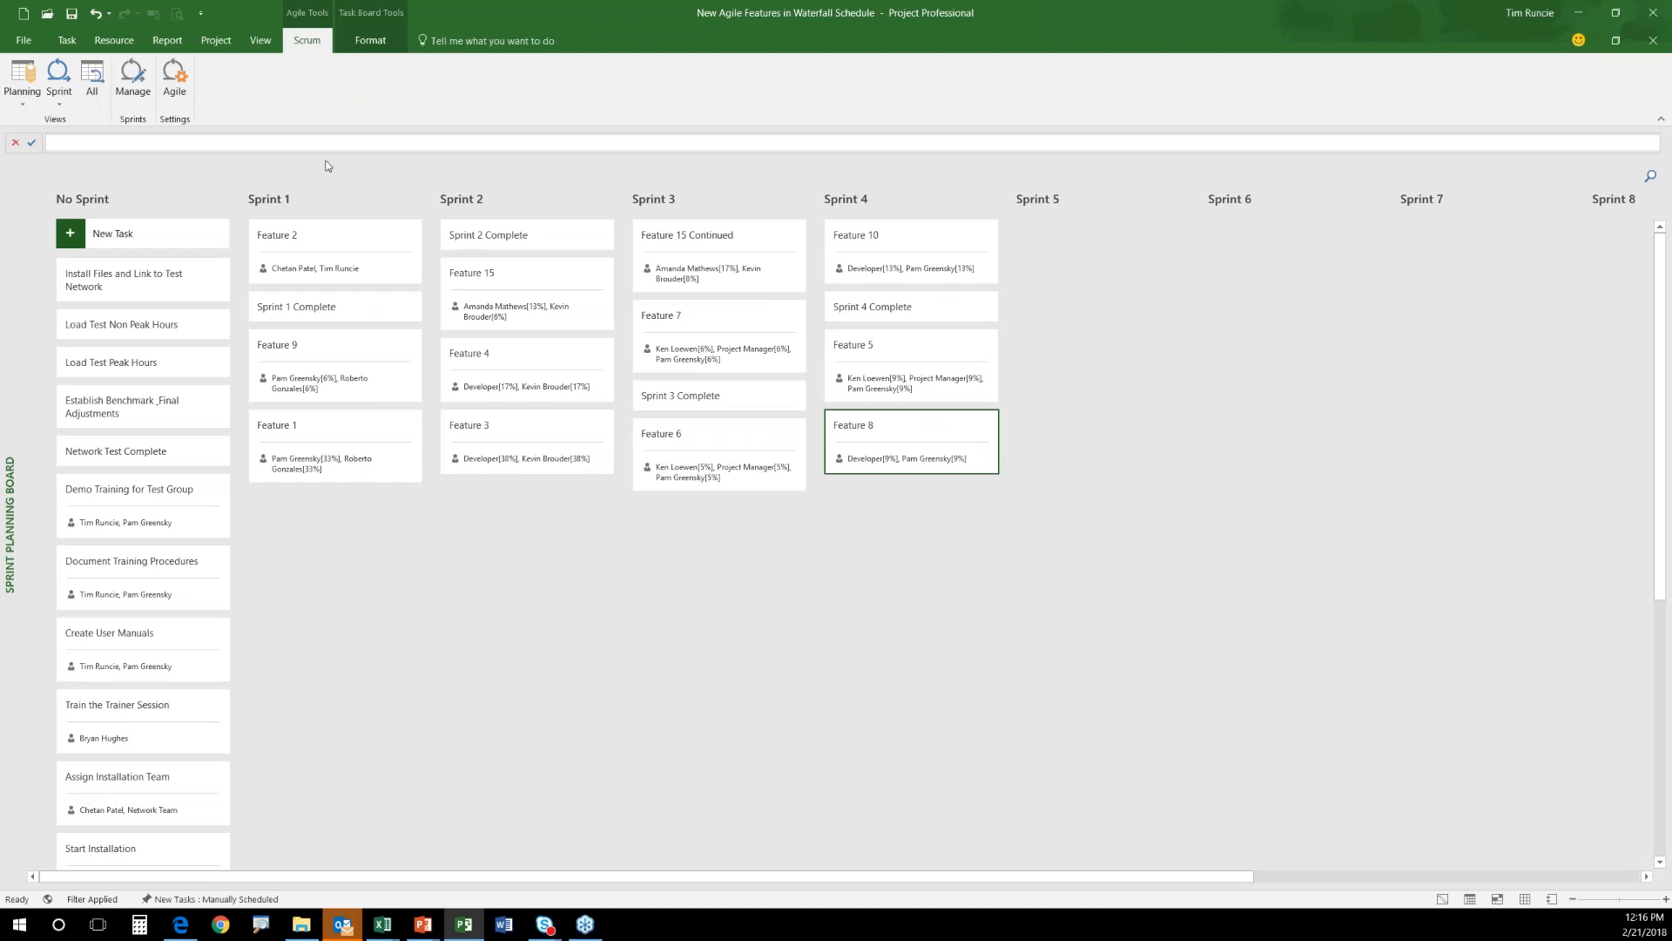
Show all agile tasks and check the Agile field's options for the whole task list, keeping Yes.
left_click(91, 80)
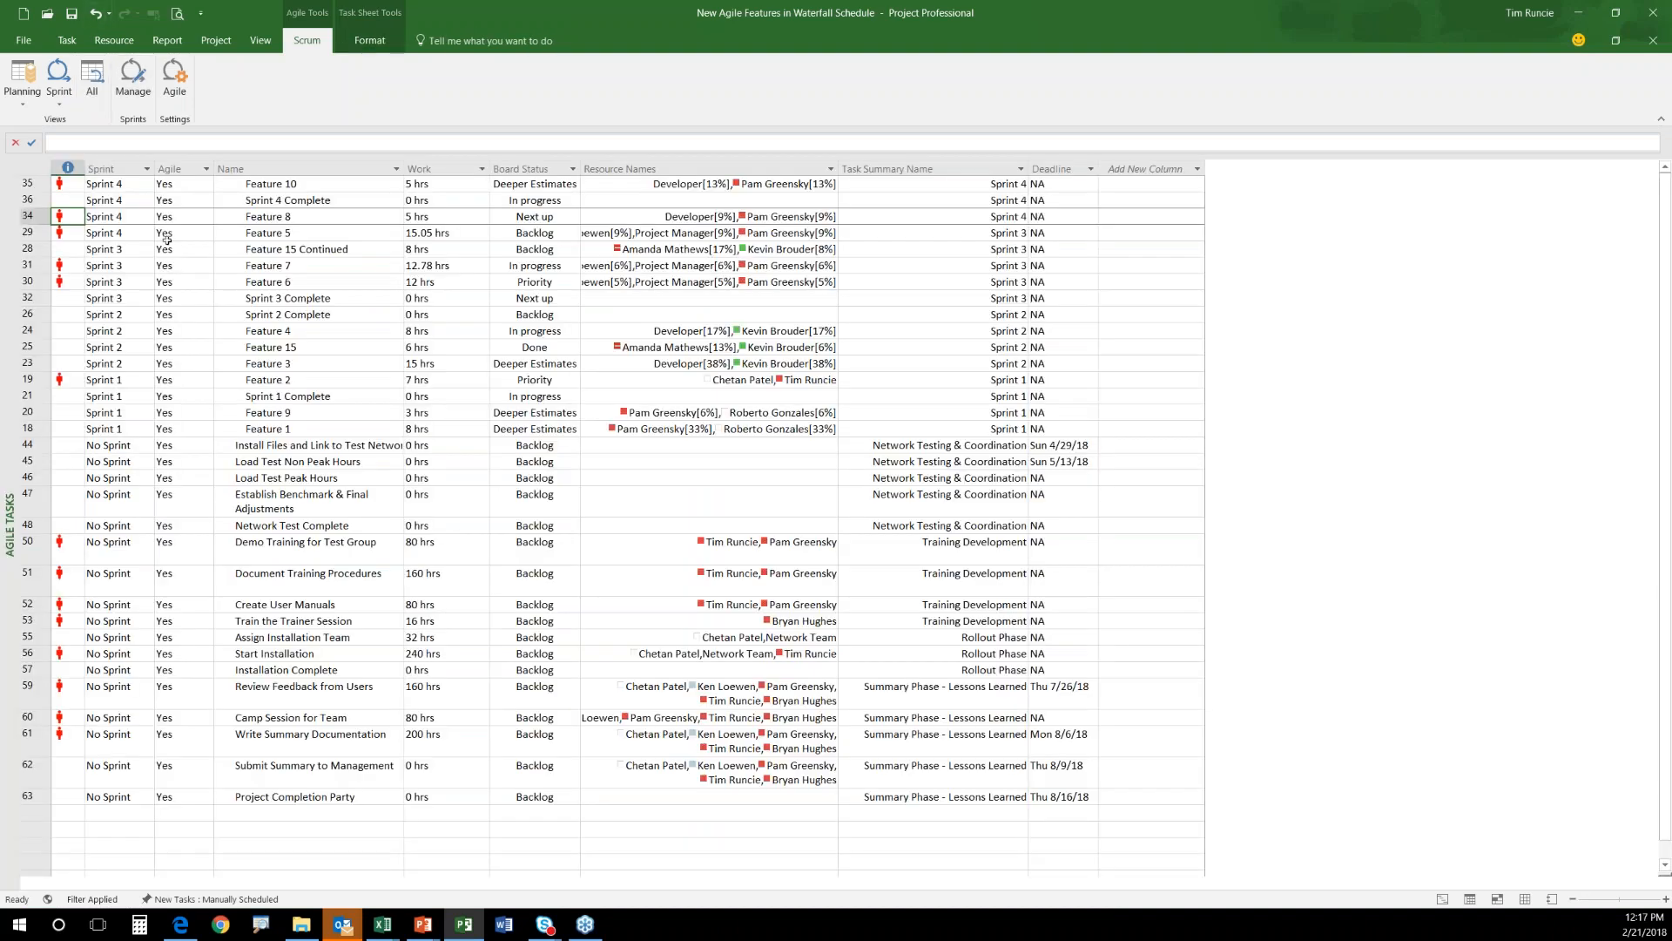
left_click_drag(184, 184, 169, 797)
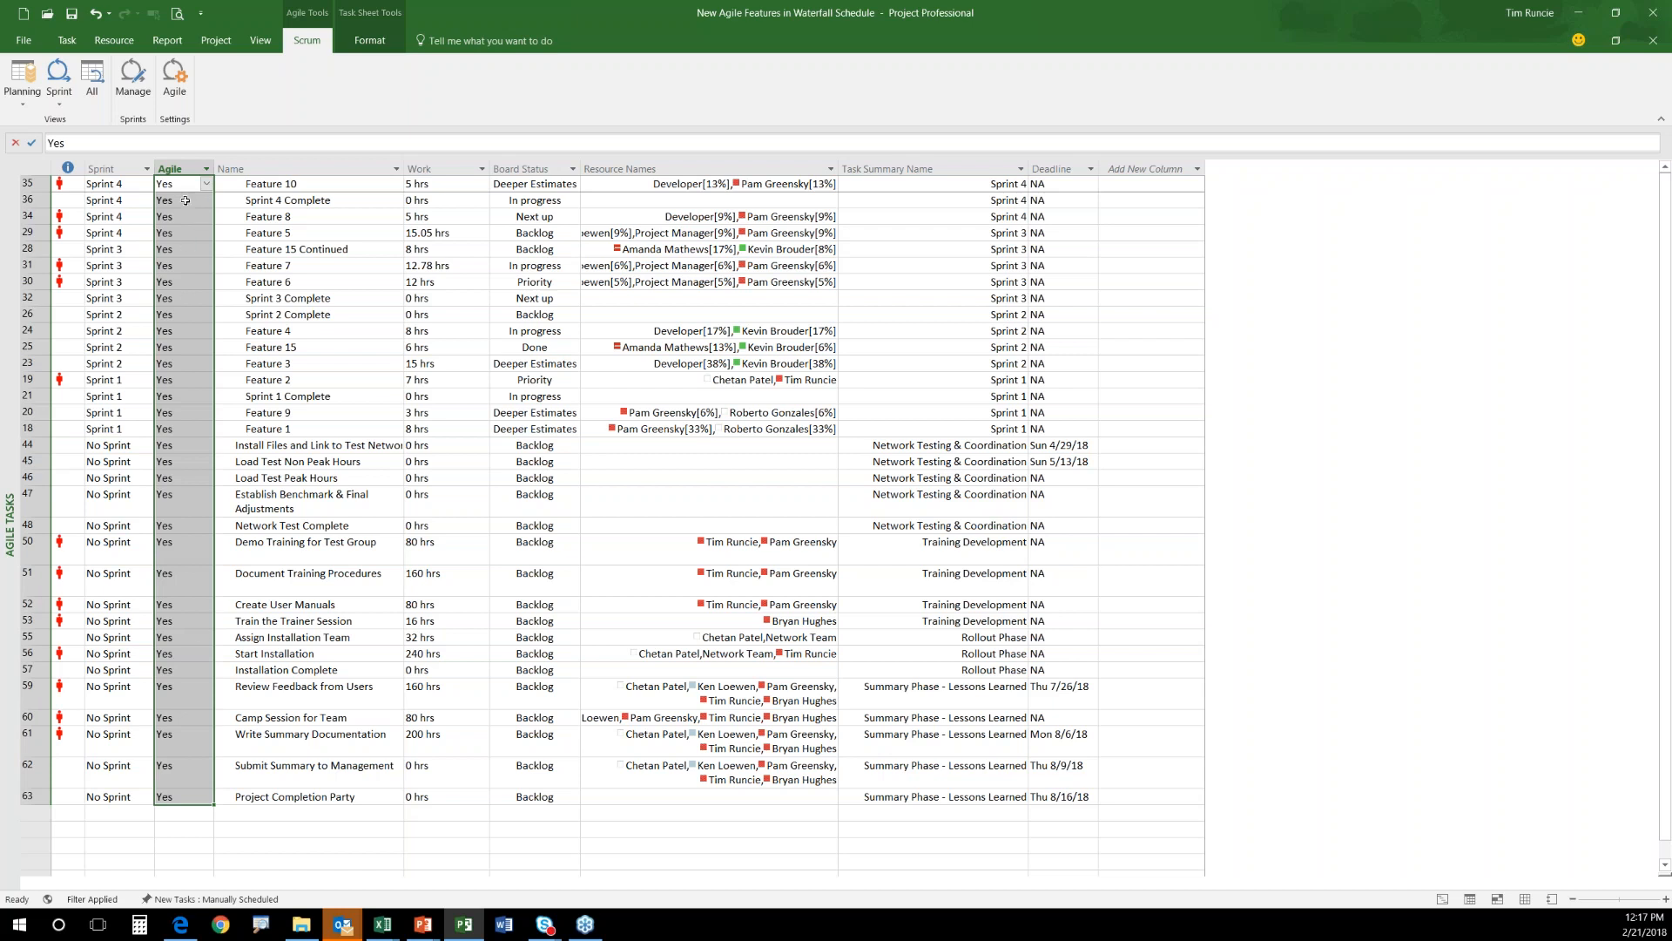
left_click(209, 184)
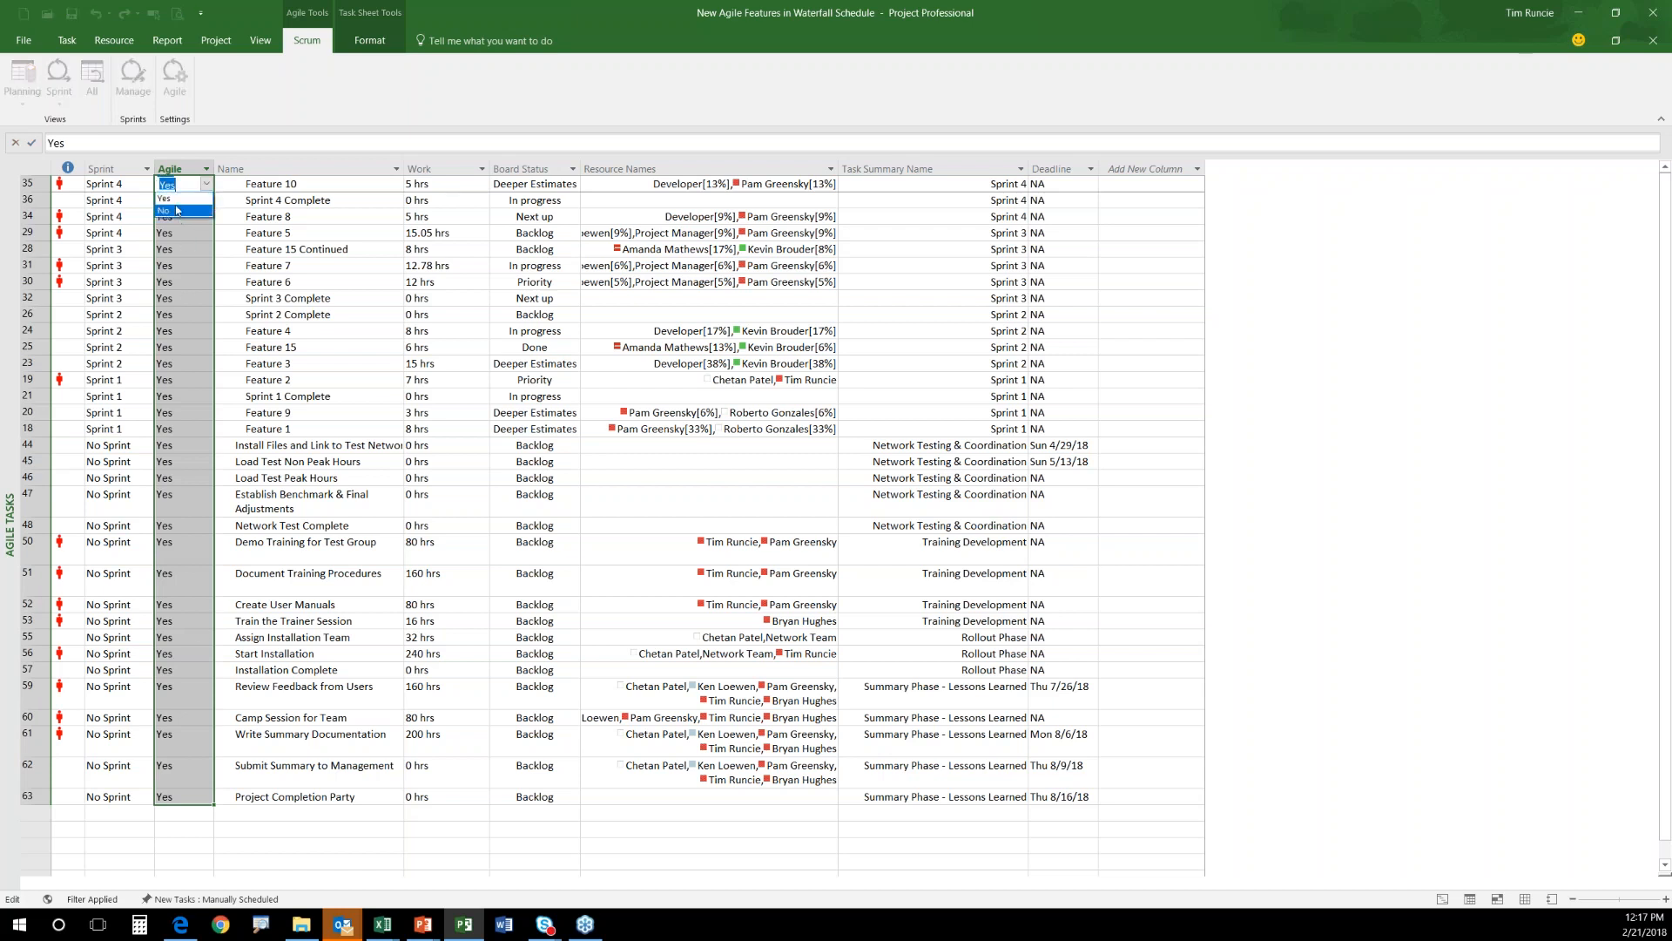
left_click(178, 199)
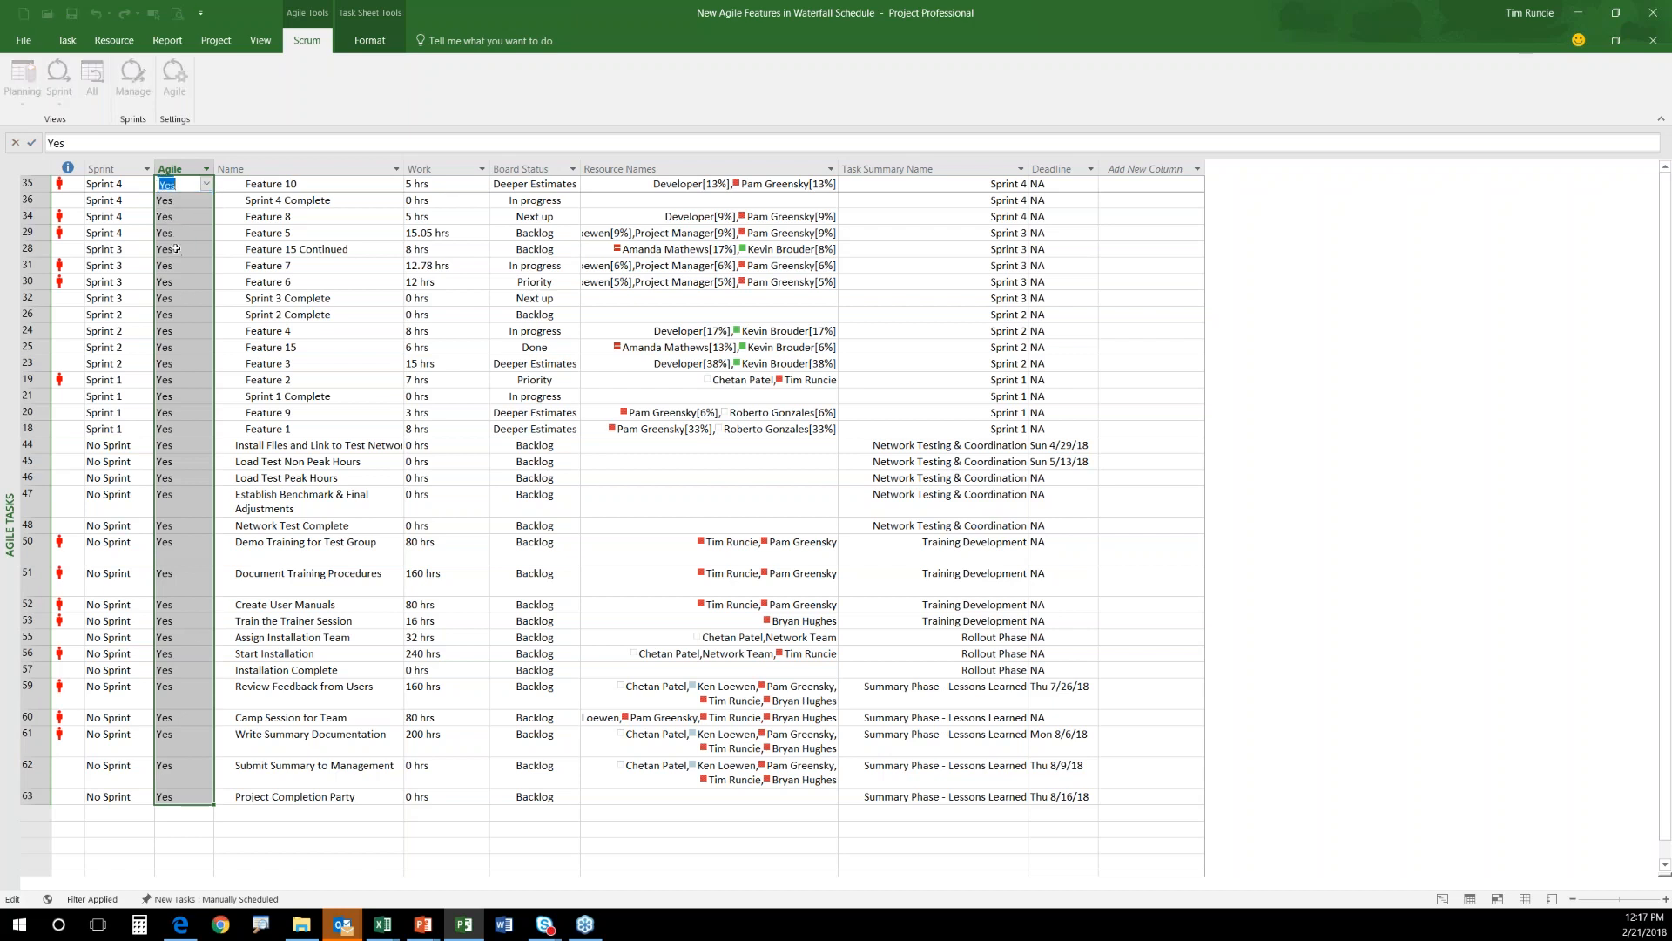
left_click(186, 233)
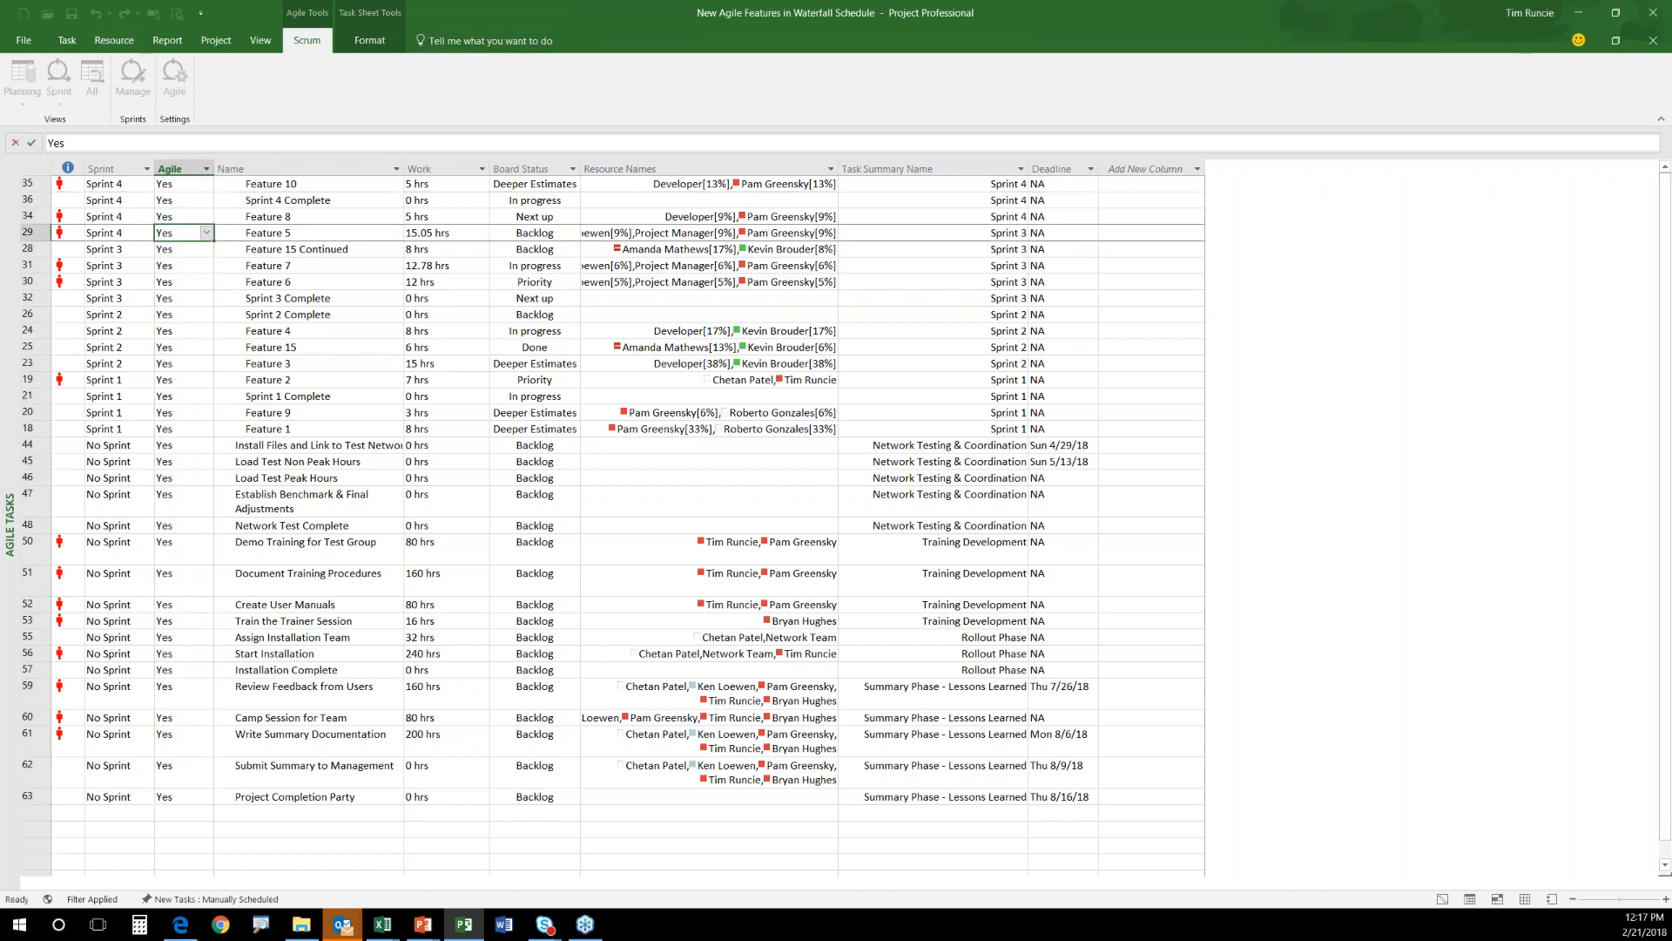
Switch to the Gantt Chart view with the Agile table and check its Story Points and State columns.
right_click(11, 234)
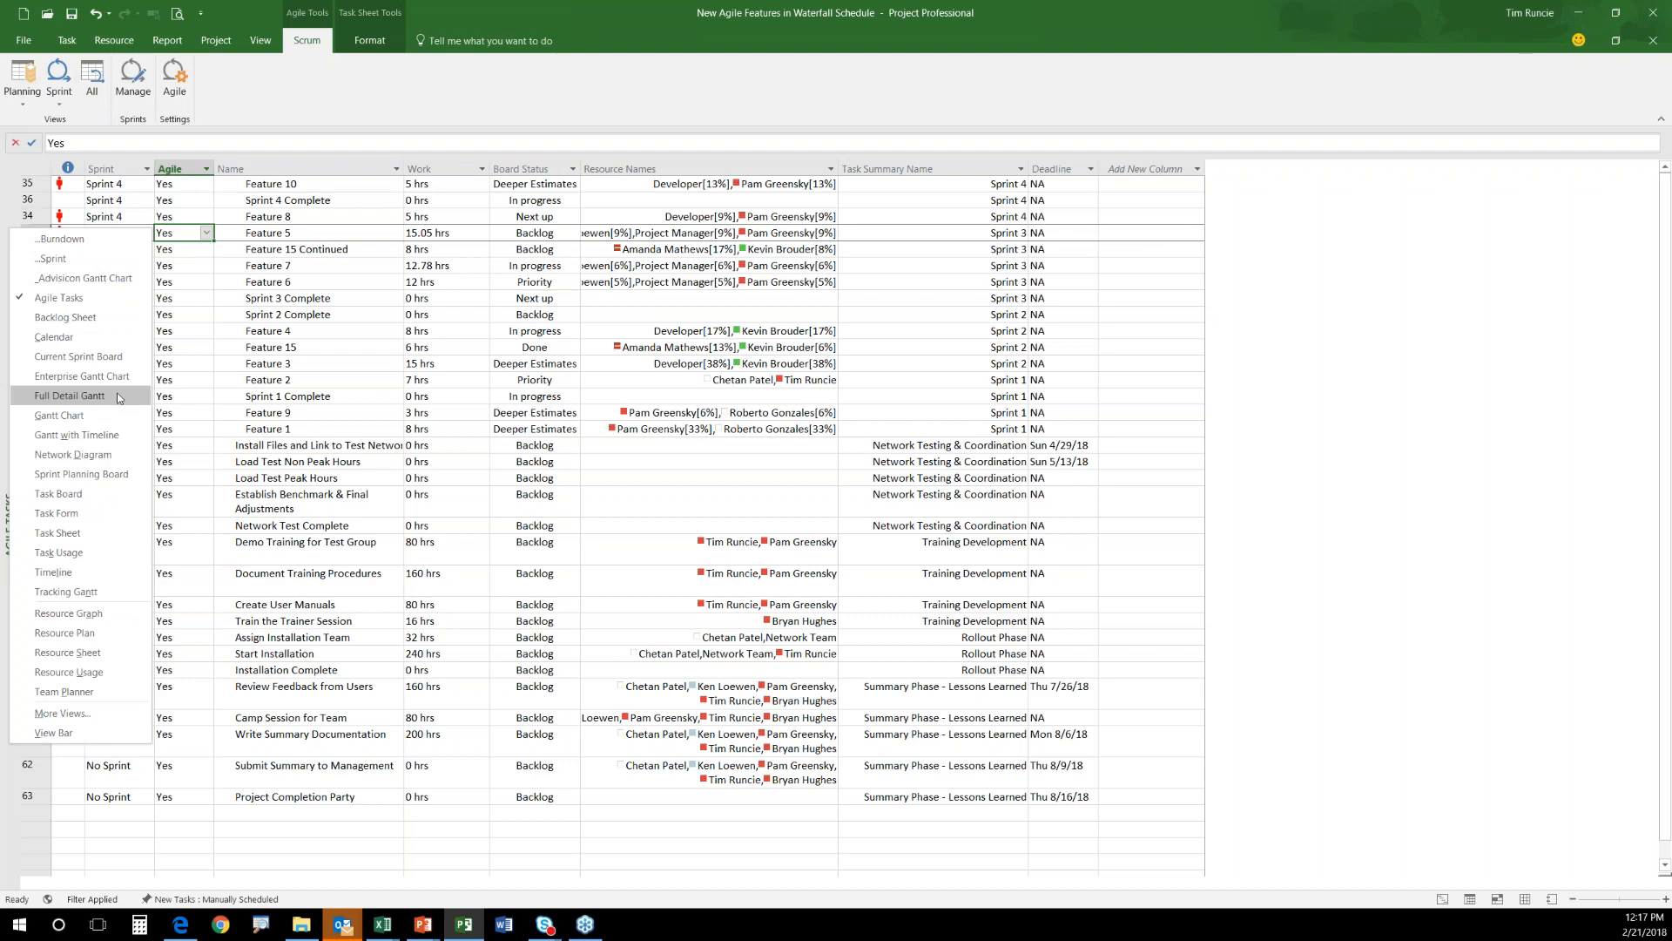
left_click(79, 416)
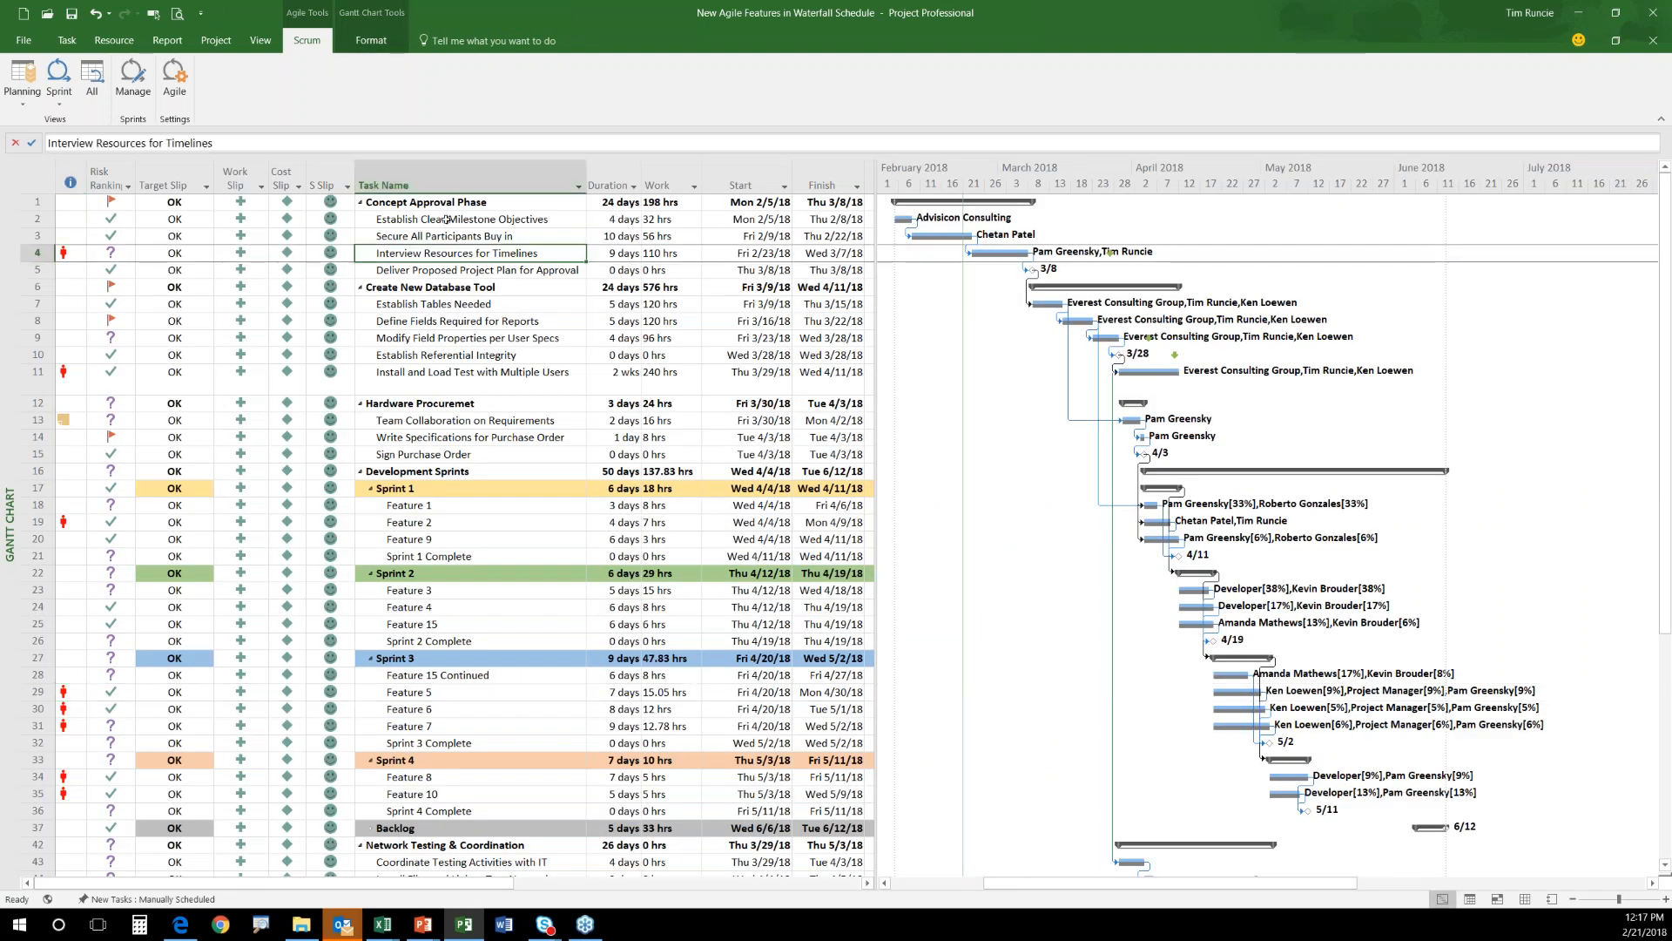
right_click(37, 180)
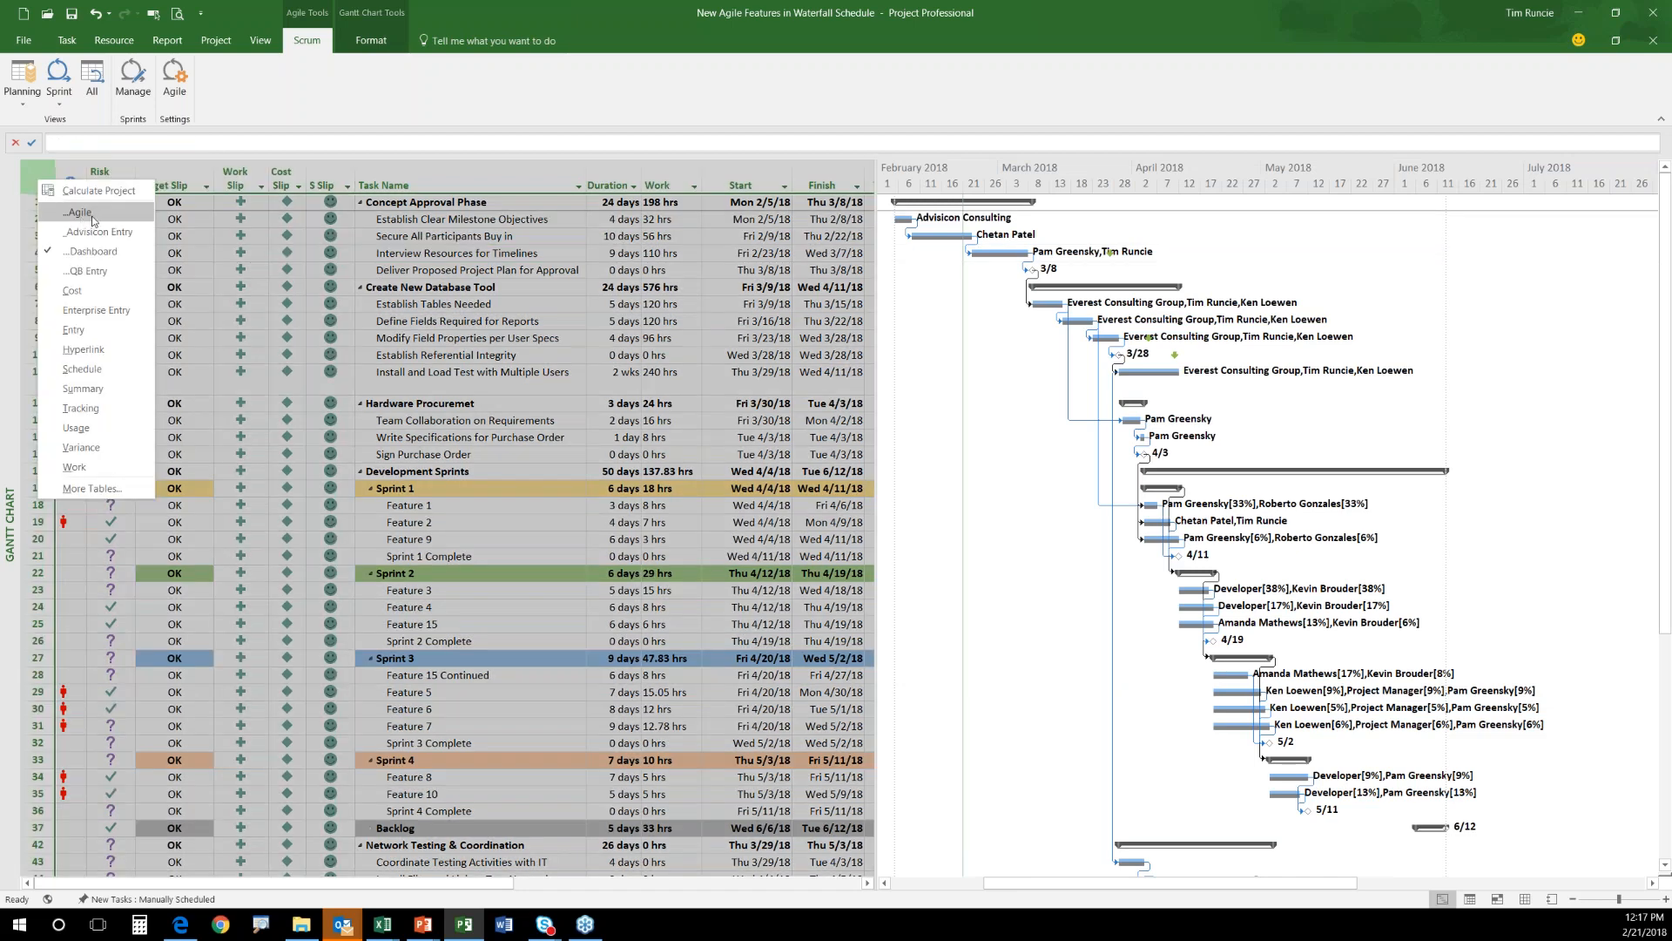
left_click(91, 216)
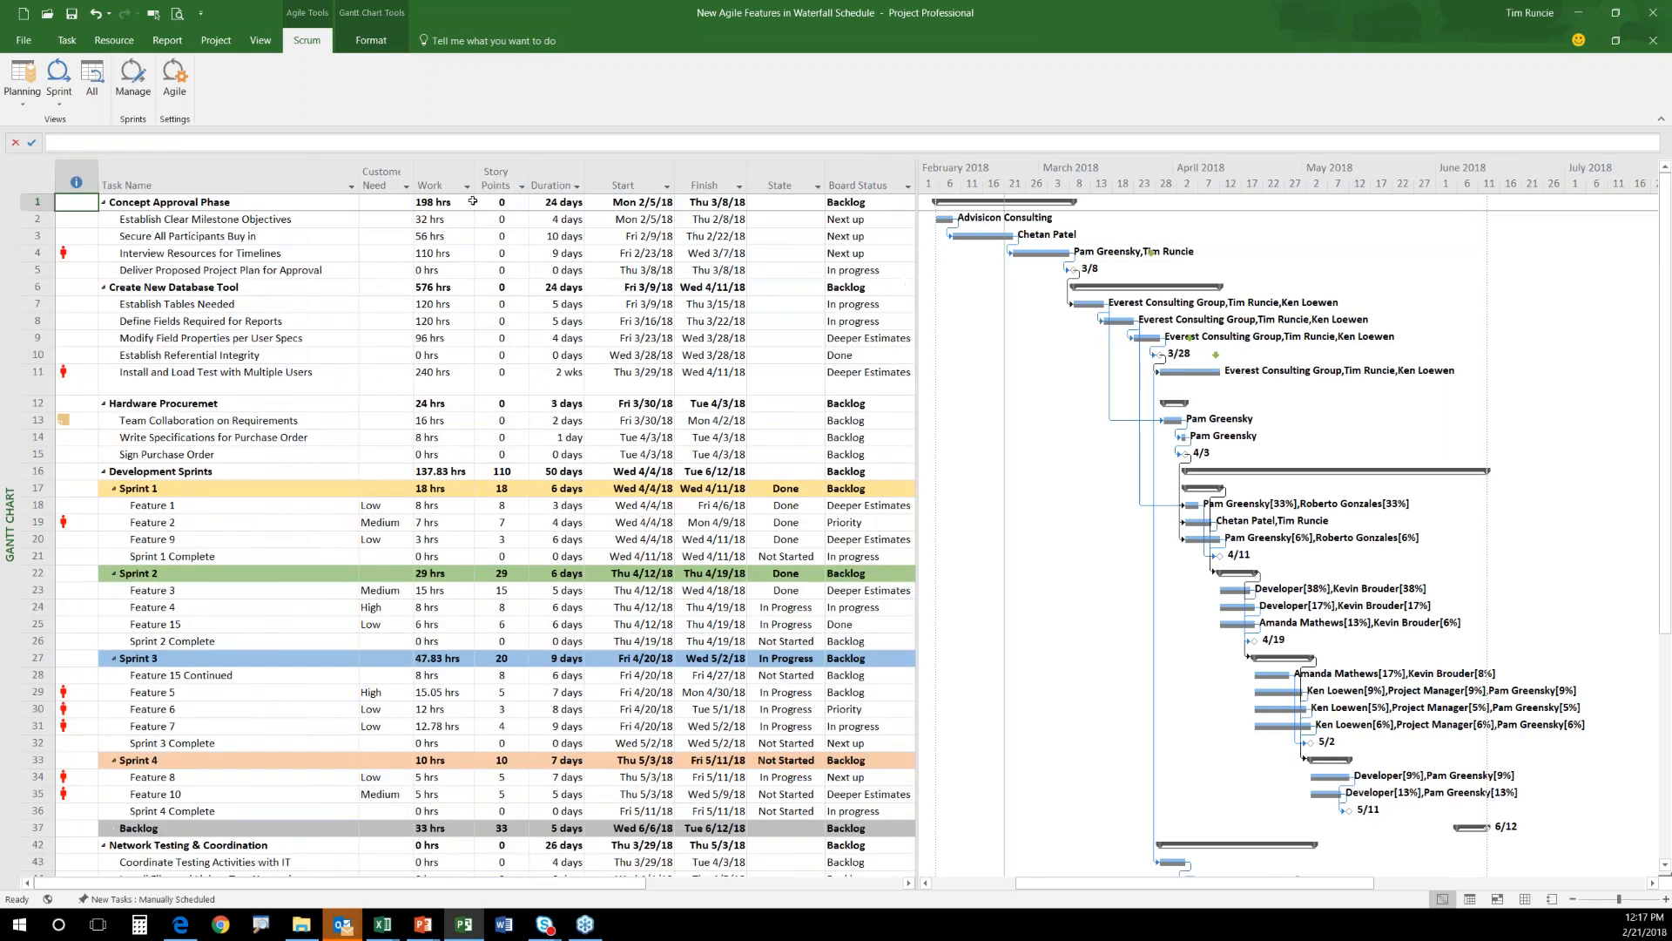
left_click(497, 174)
left_click(779, 180)
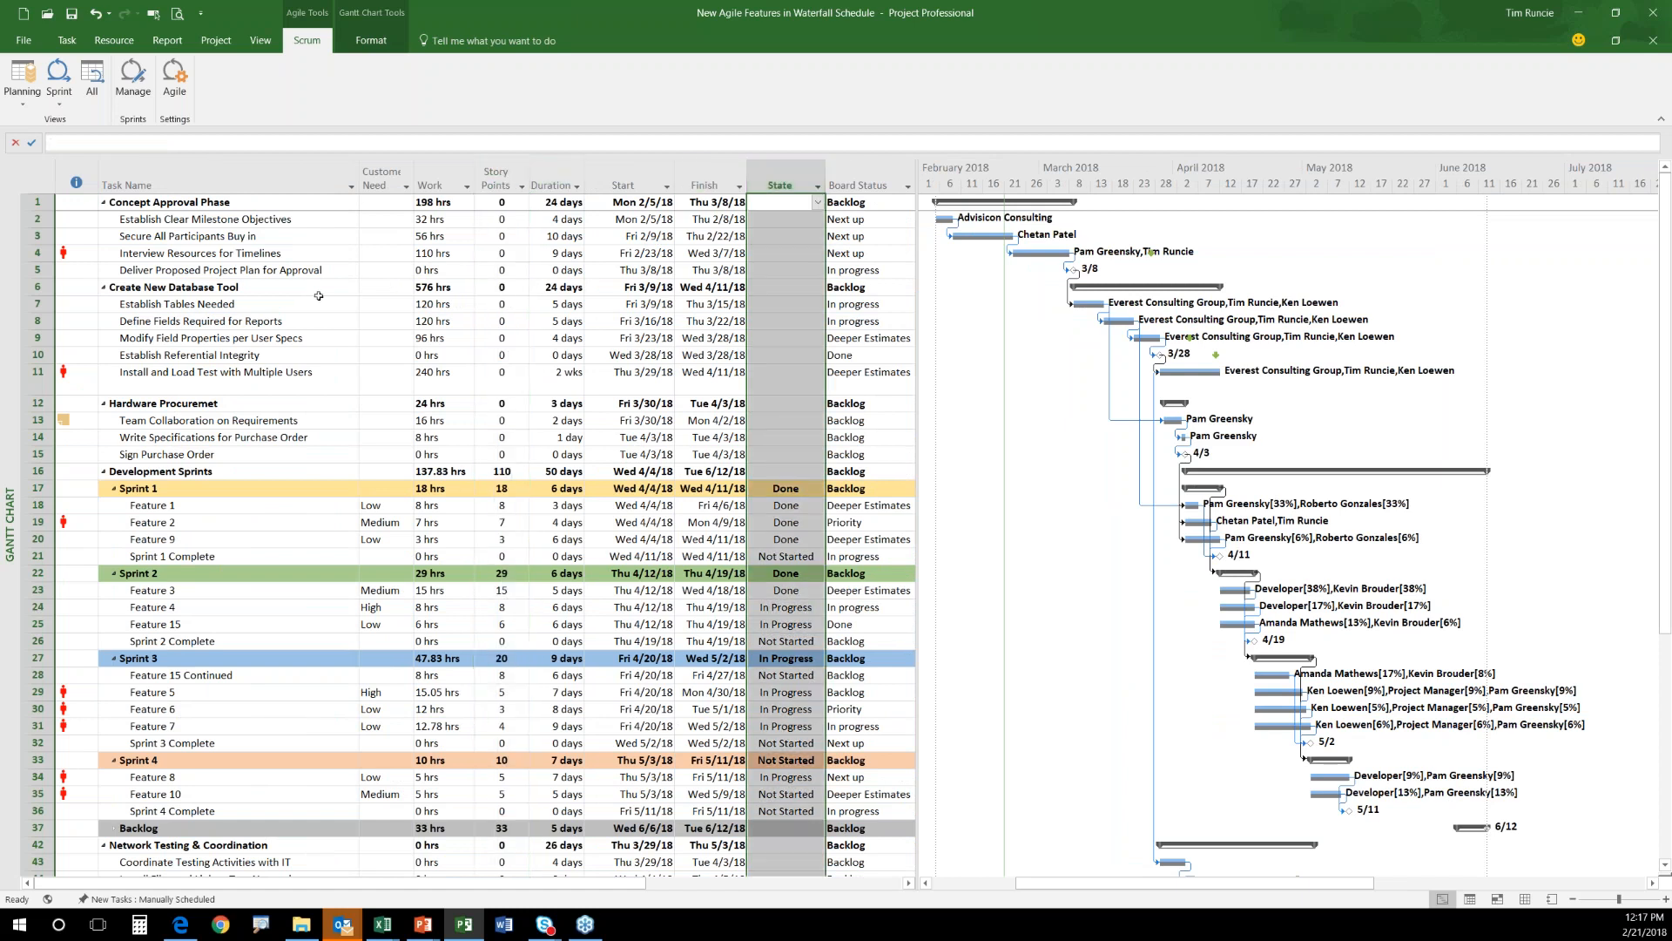
Insert an Agile column before the Task Name column of the Gantt Chart table.
right_click(156, 177)
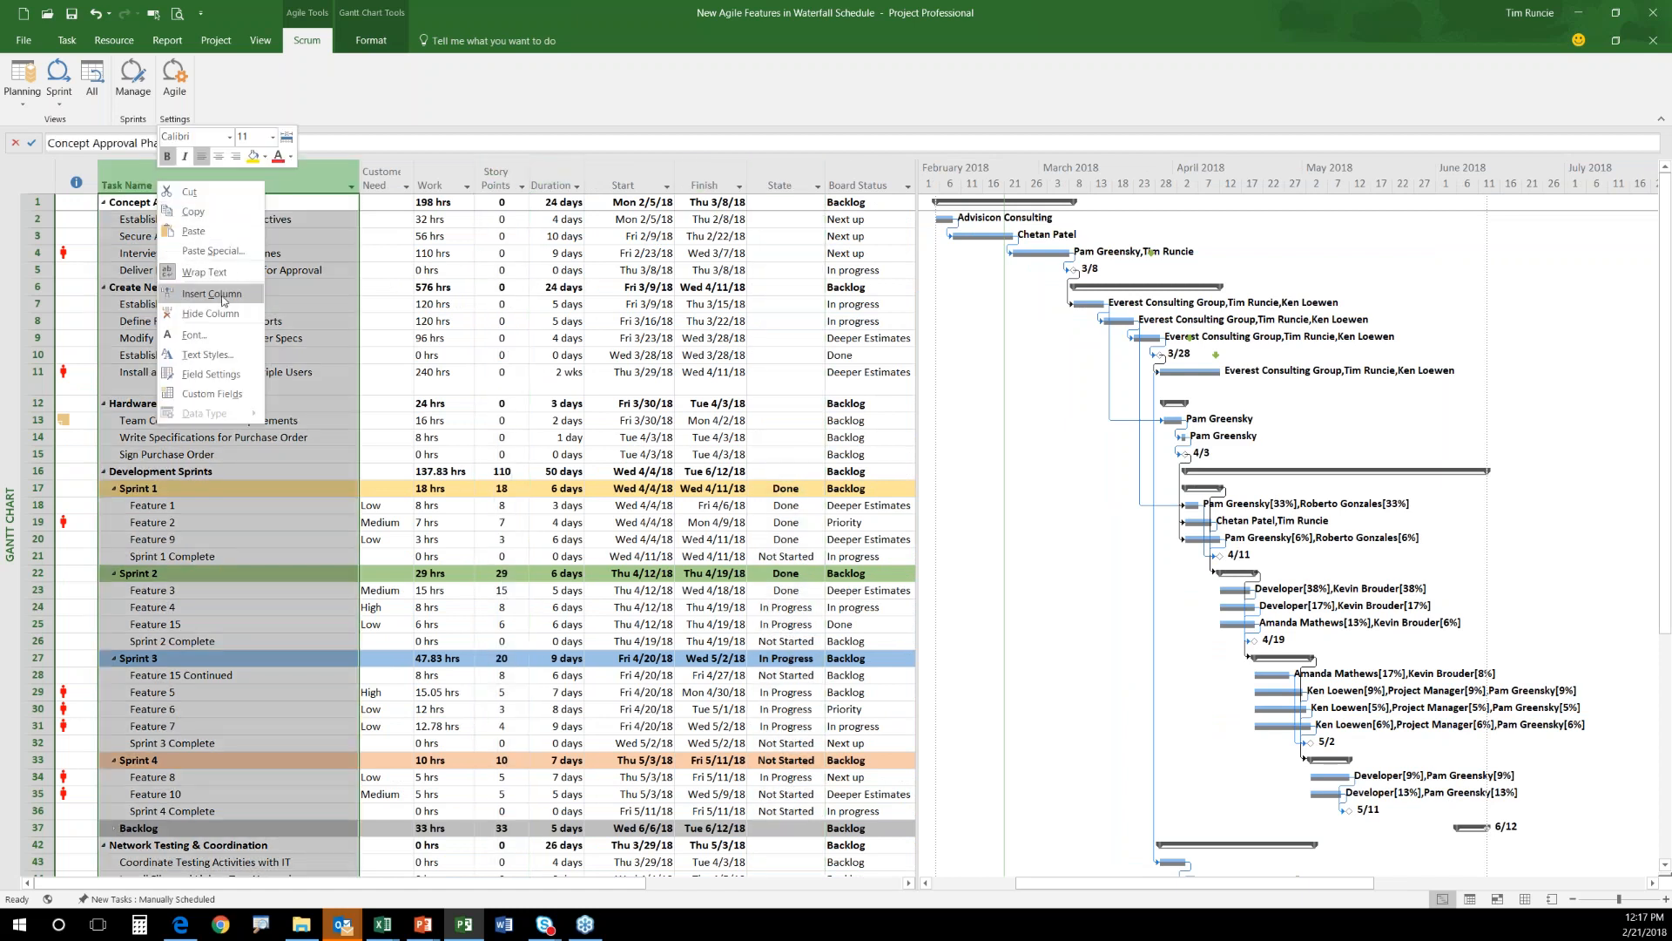
left_click(214, 296)
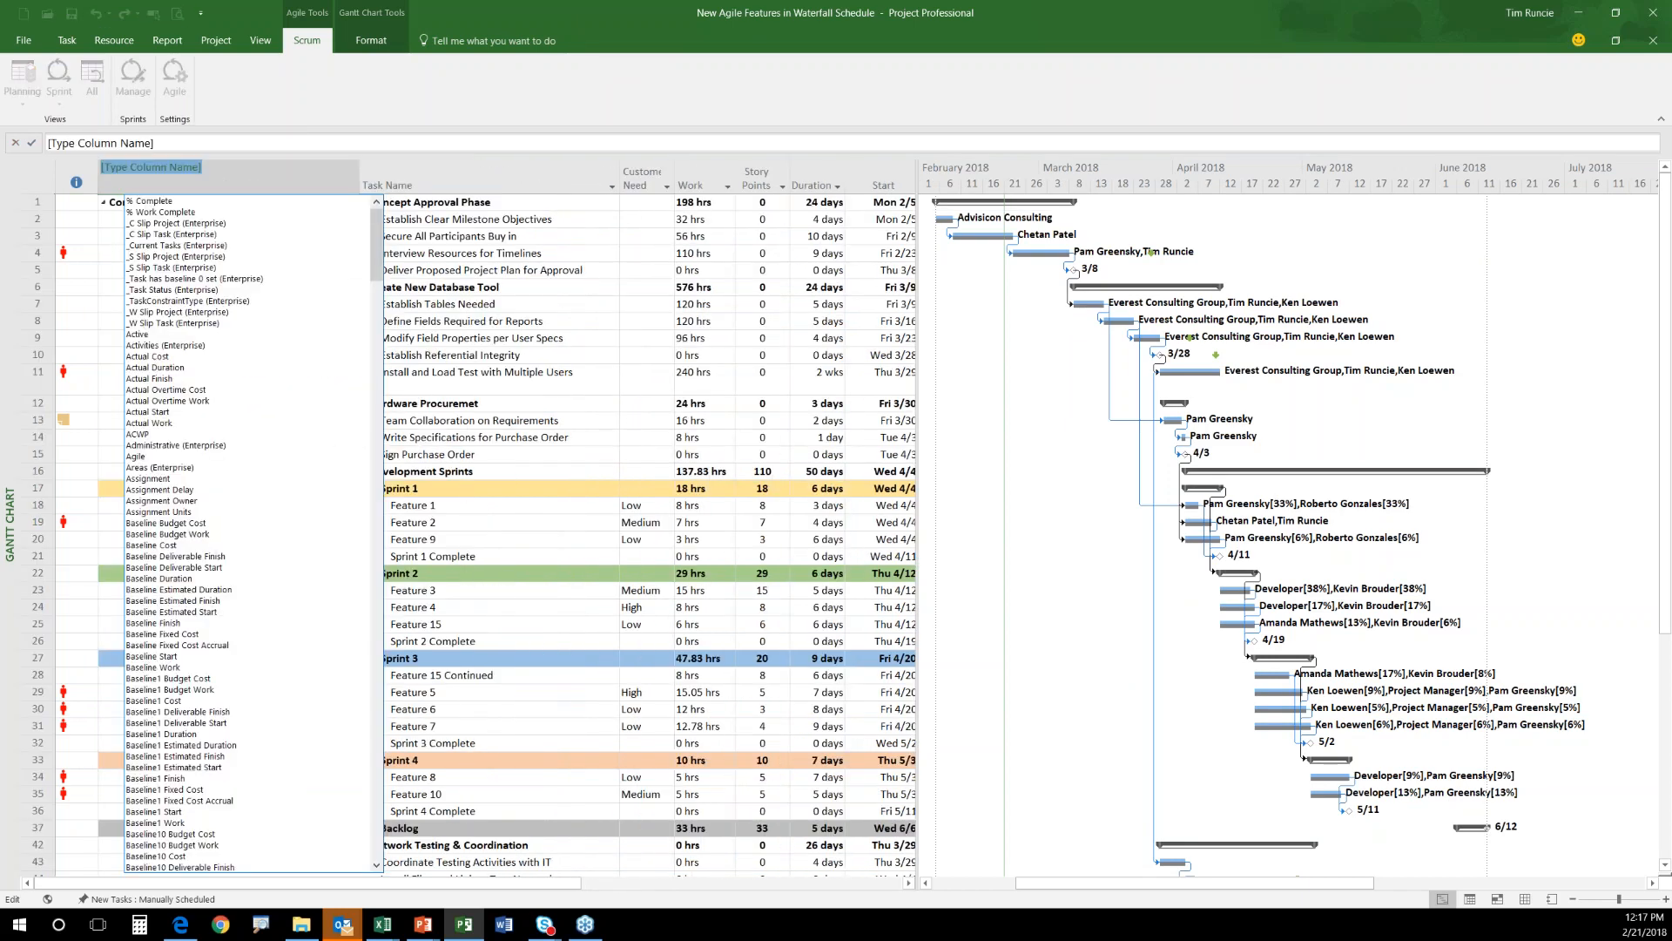
type("agile")
key("Return")
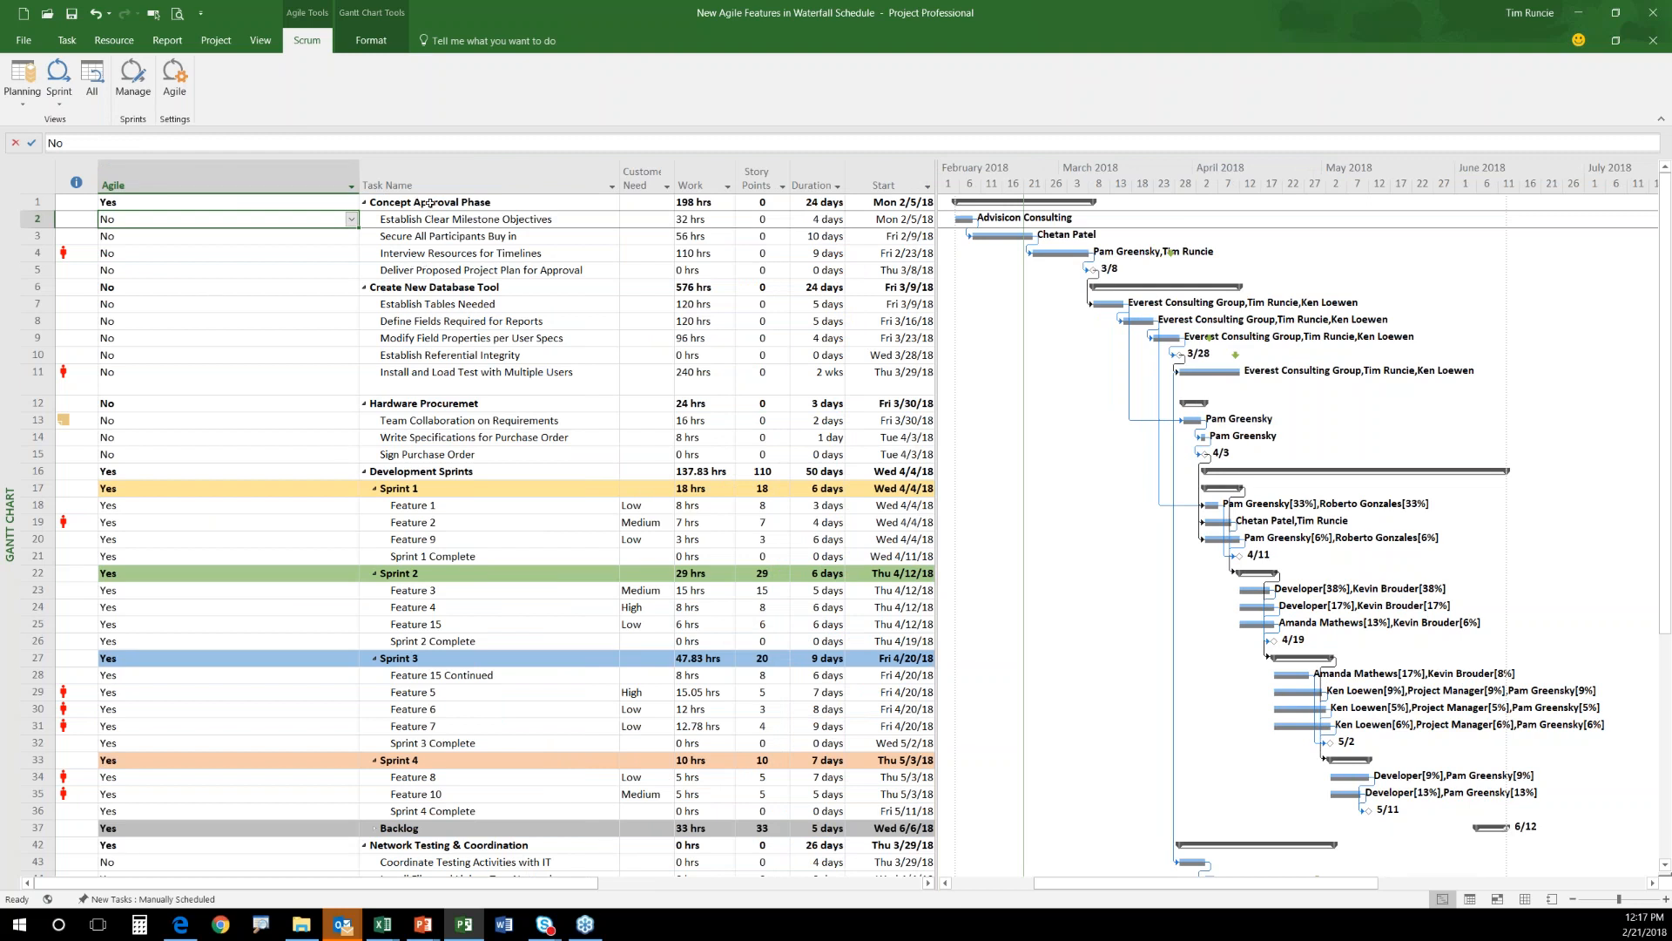
Set Agile to Yes for the four subtasks of Concept Approval Phase, from Establish Clear Milestone Objectives to Deliver Proposed Project Plan for Approval.
left_click_drag(457, 205, 453, 272)
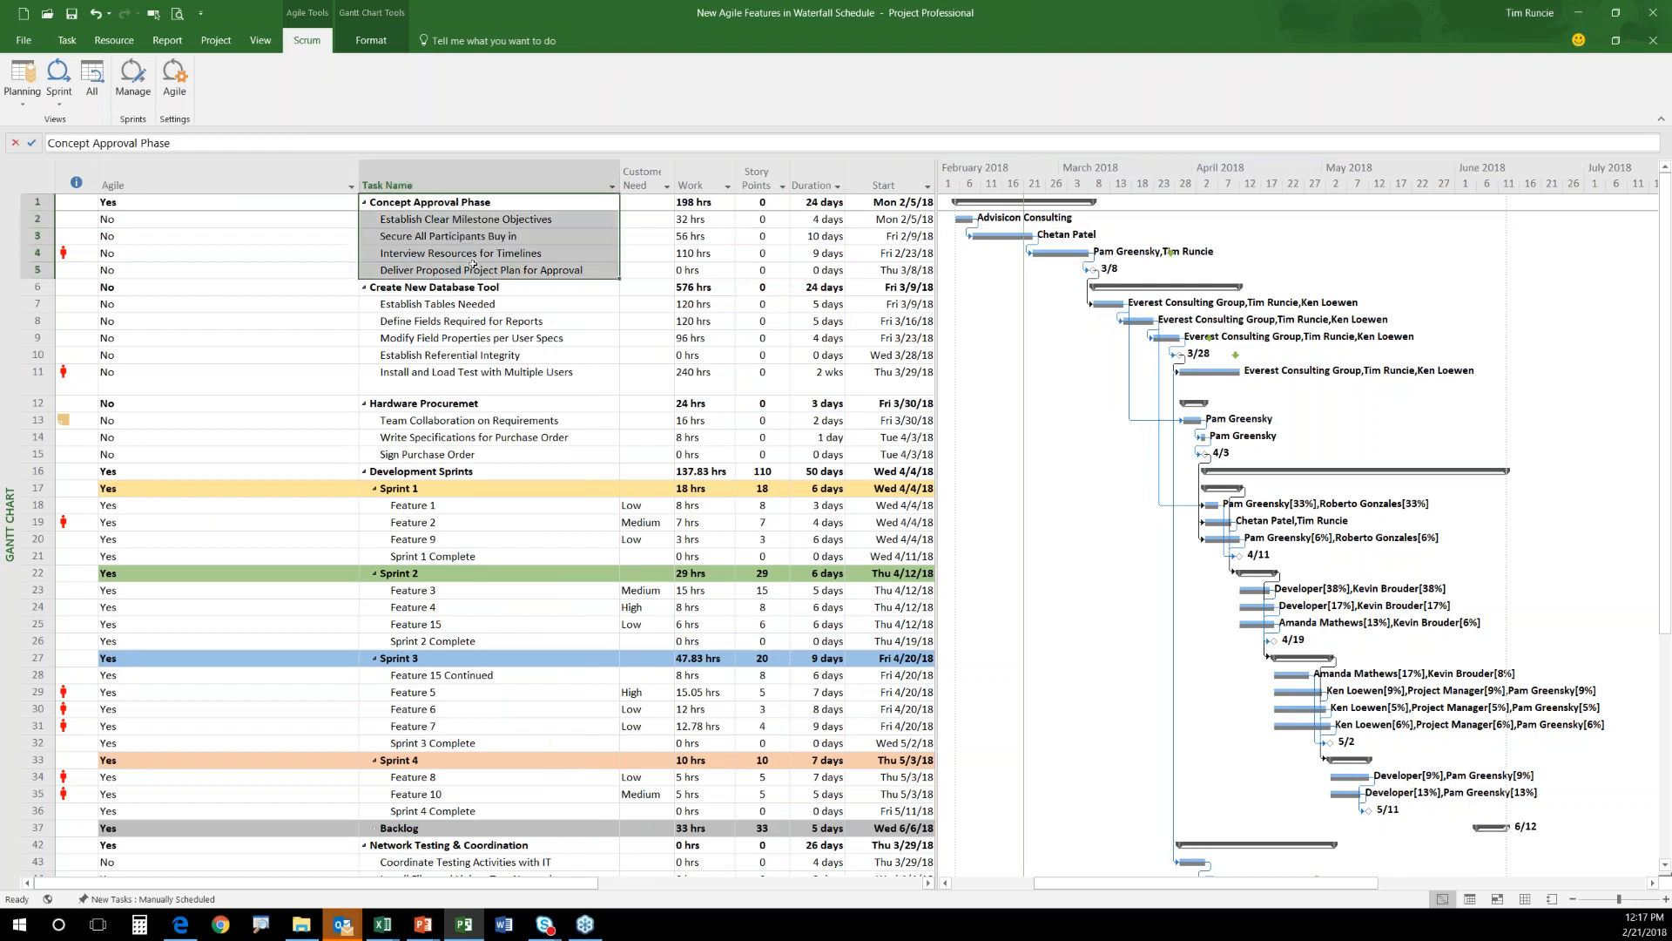
left_click(465, 220)
left_click(319, 223)
left_click(352, 223)
left_click(253, 237)
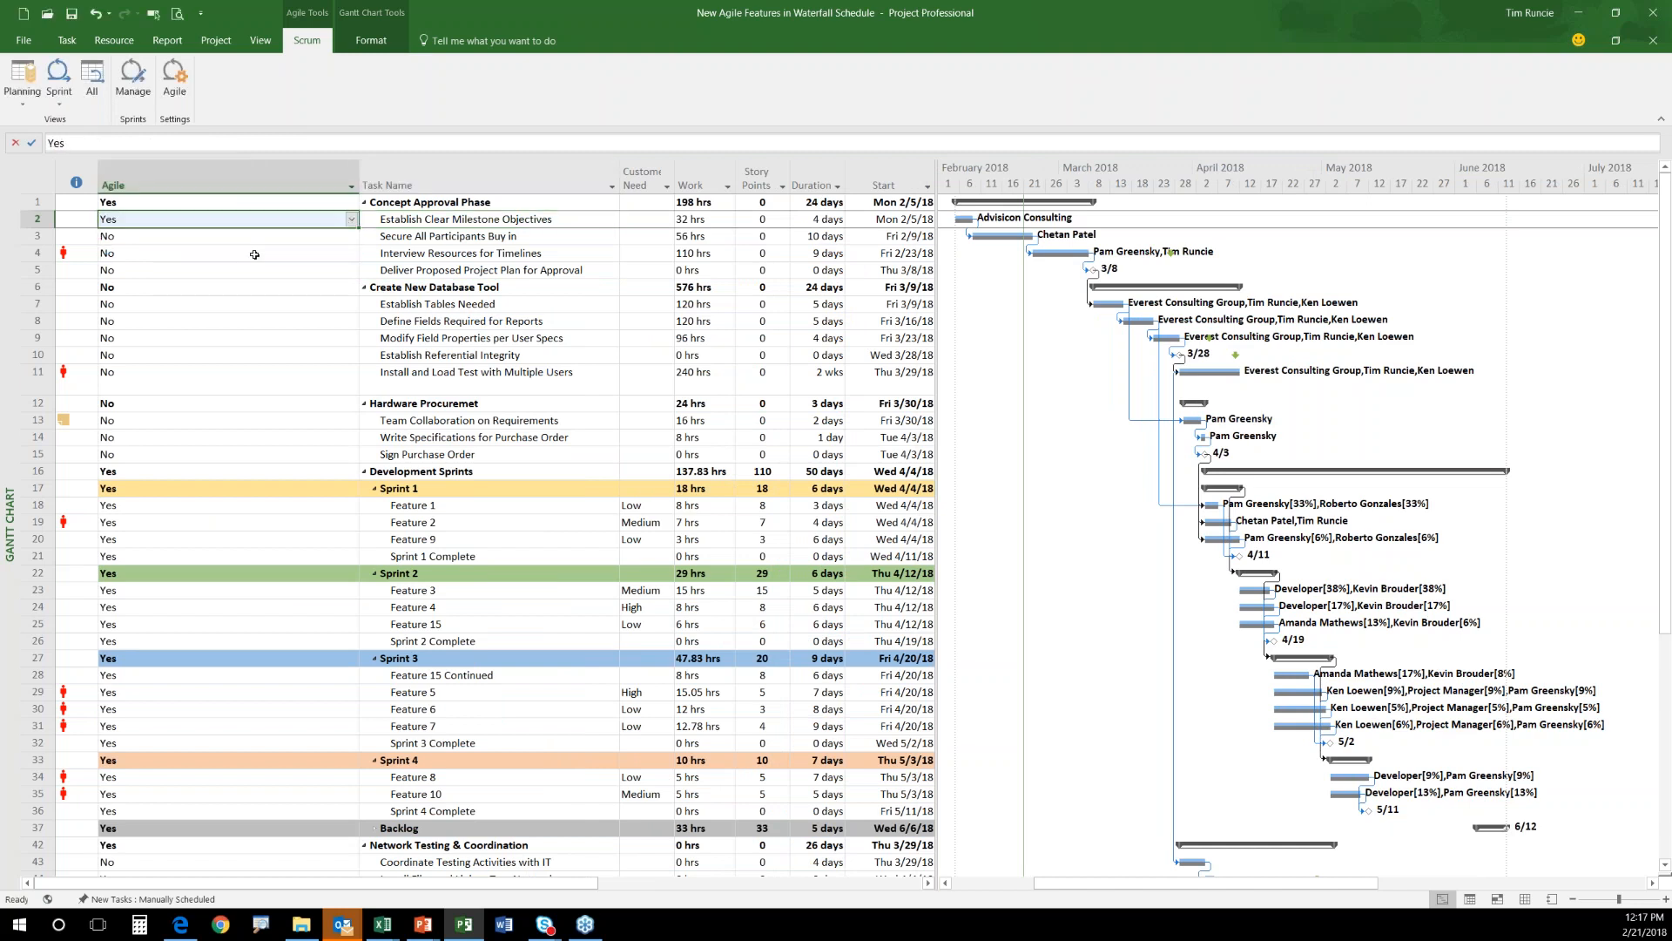
mouse_move(358, 228)
left_mouse_down()
mouse_move(344, 287)
mouse_move(348, 274)
left_mouse_up()
left_click(460, 250)
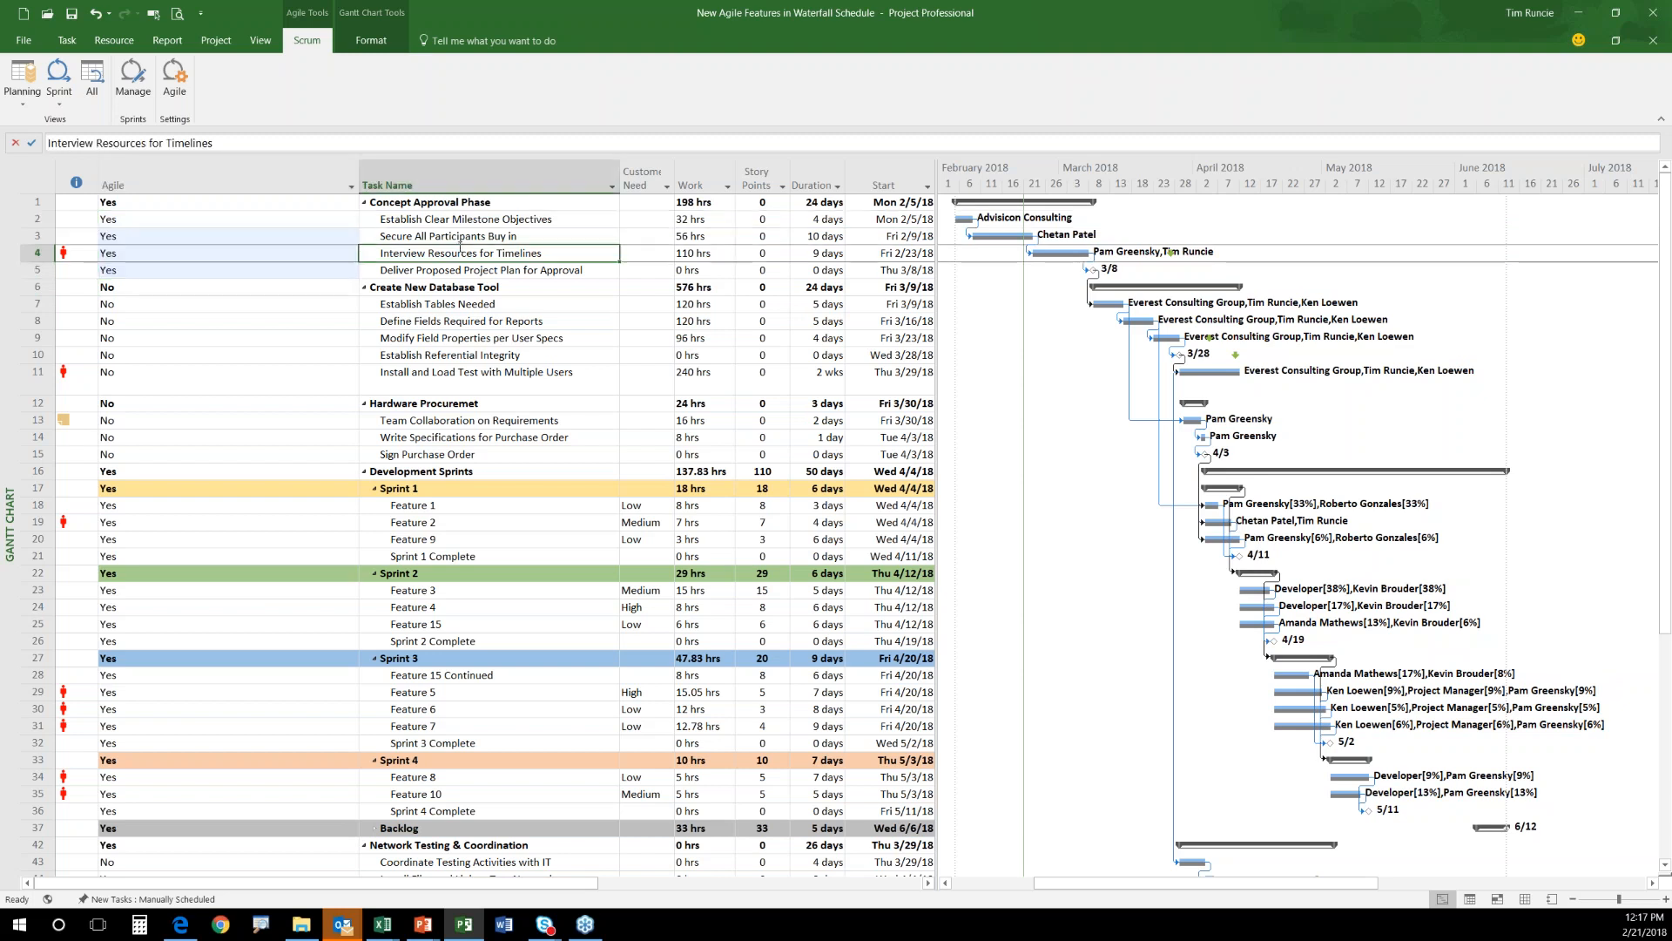
Check the Current Sprint Board and the Sprint Planning Board for the newly flagged Concept Approval Phase tasks.
left_click(63, 104)
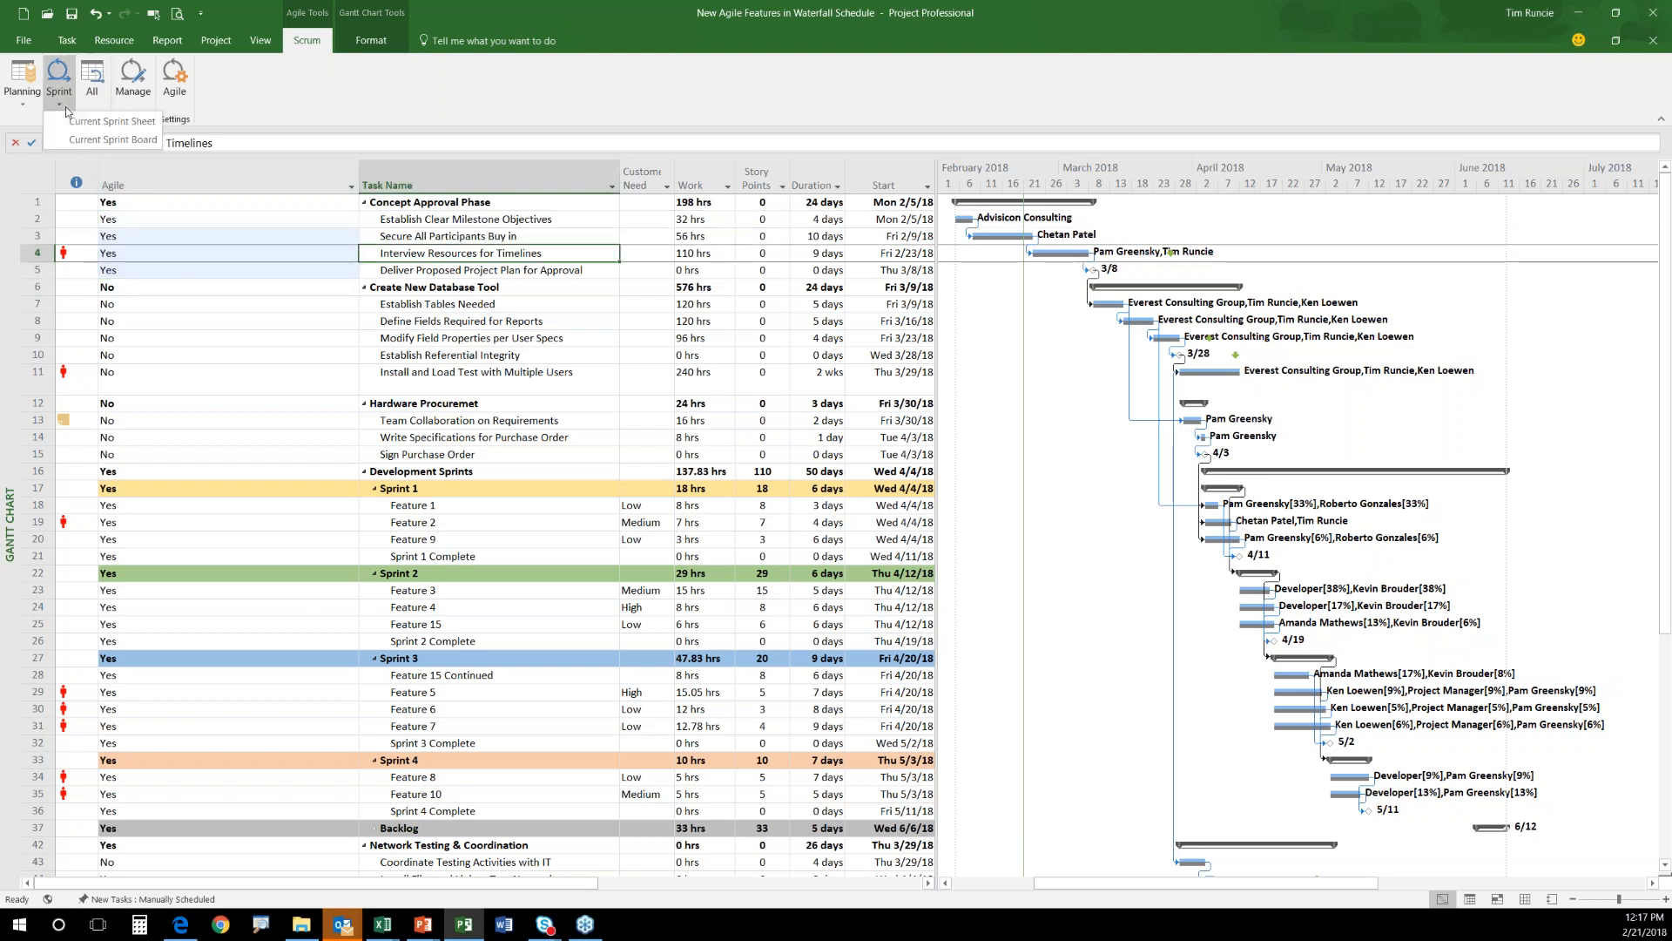
left_click(102, 141)
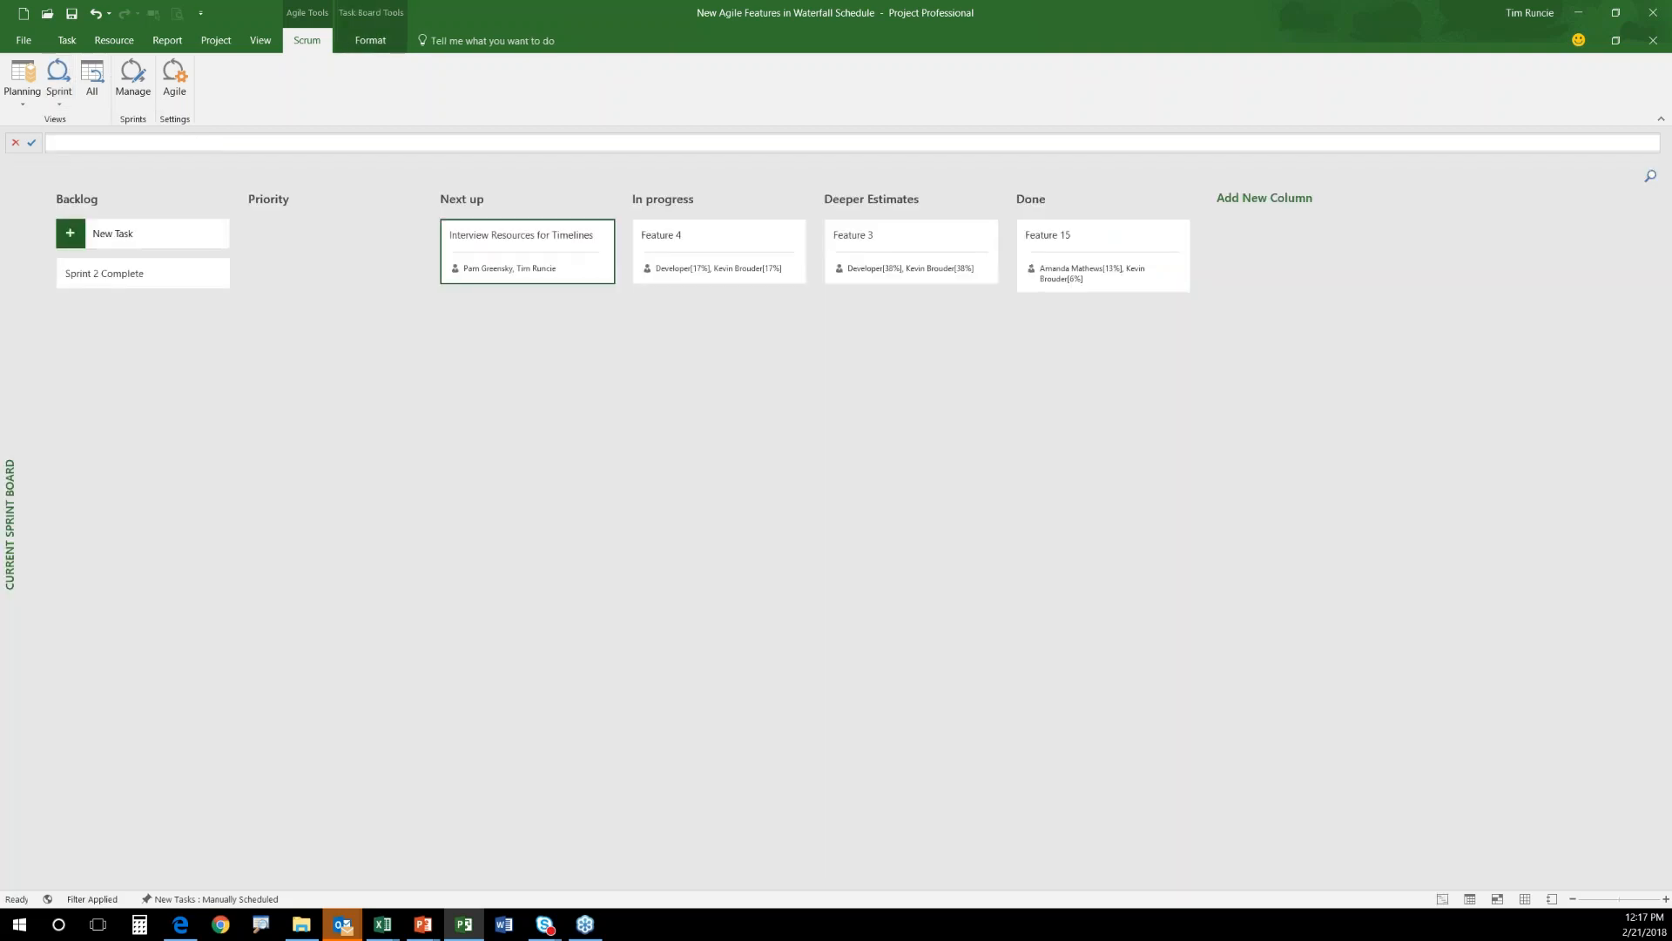
left_click(23, 96)
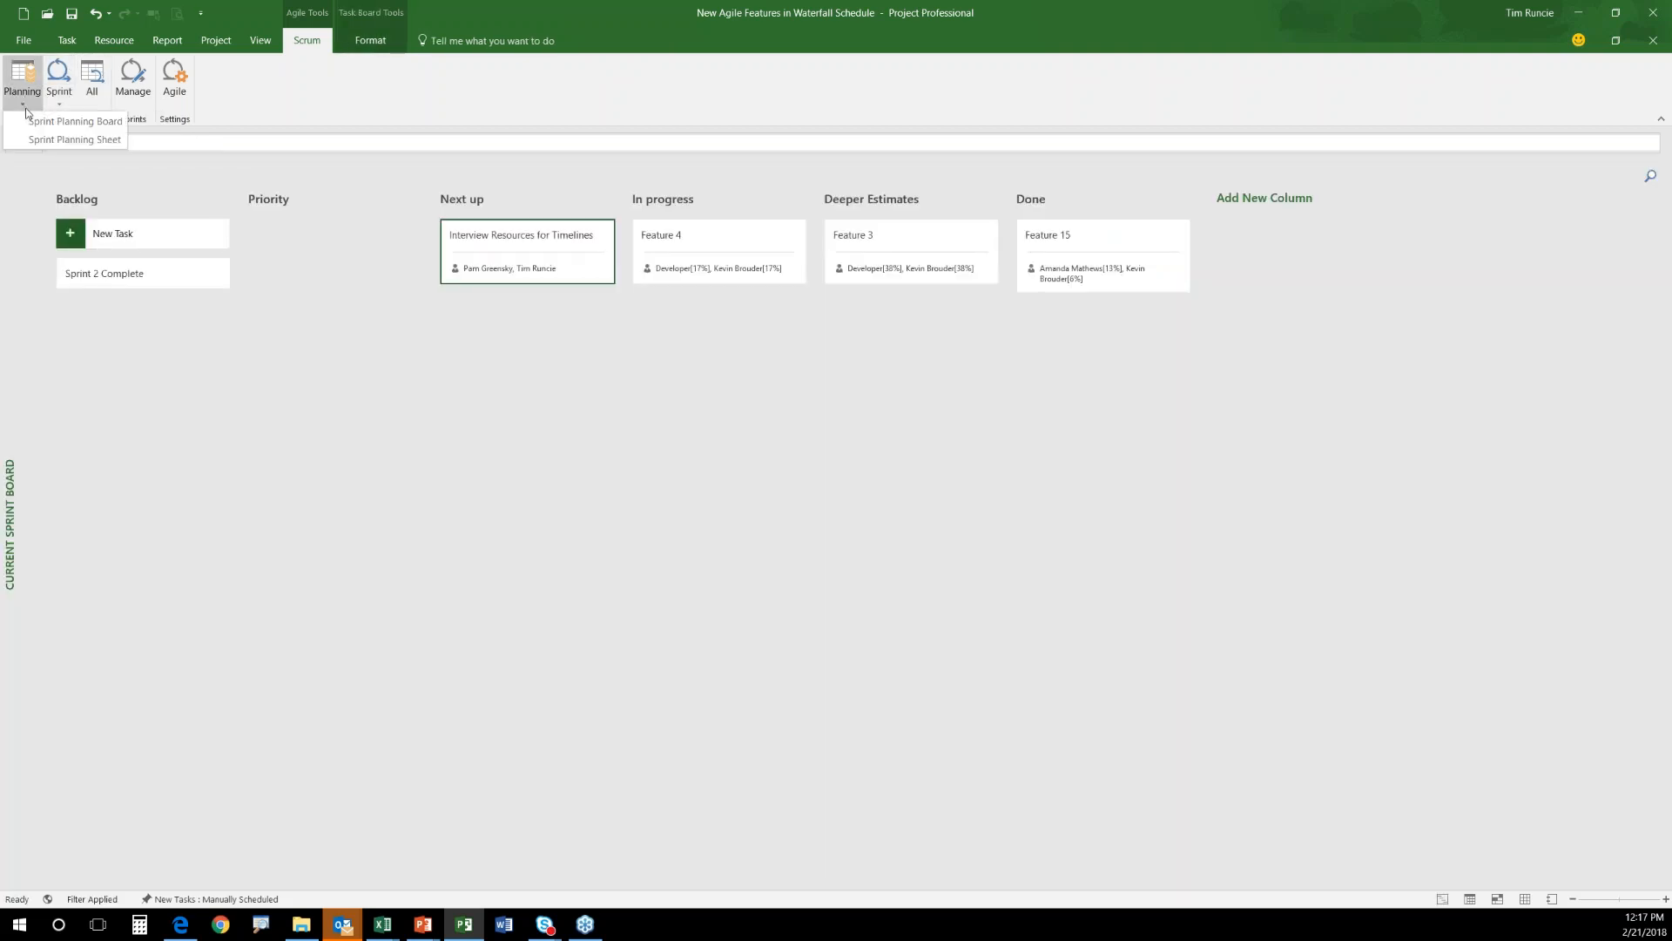
left_click(68, 127)
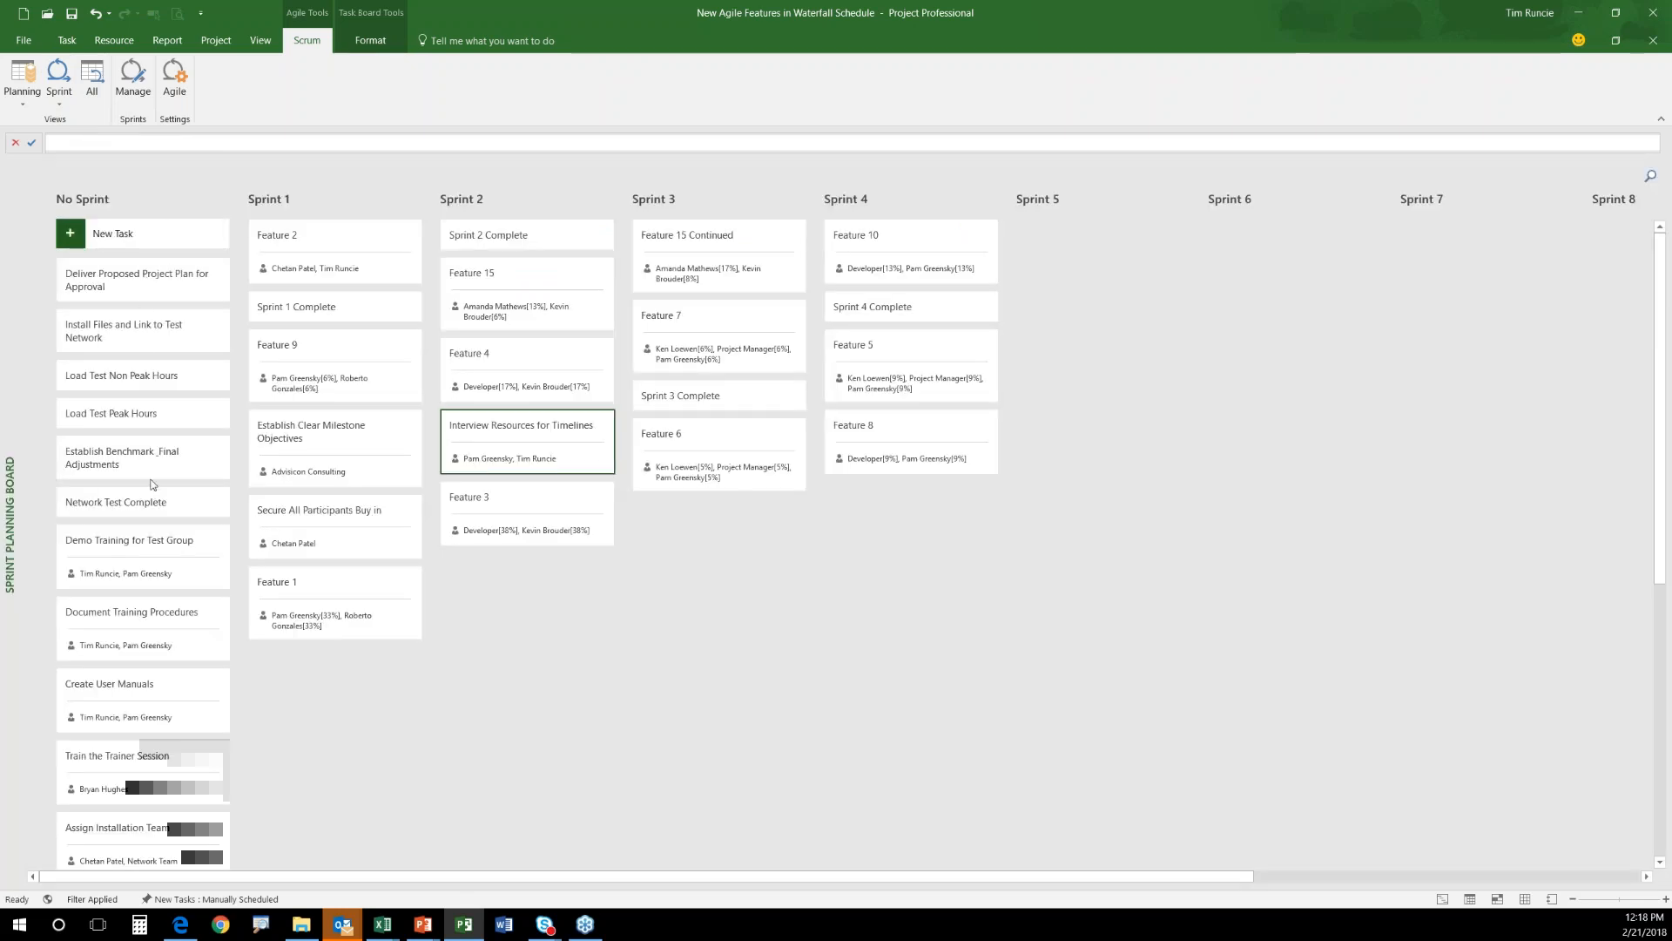
Assign Create User Manuals to Sprint 2 and Train the Trainer Session to Sprint 6 on the Sprint Planning Board.
scroll(163, 507, "down", 1)
scroll(162, 508, "down", 8)
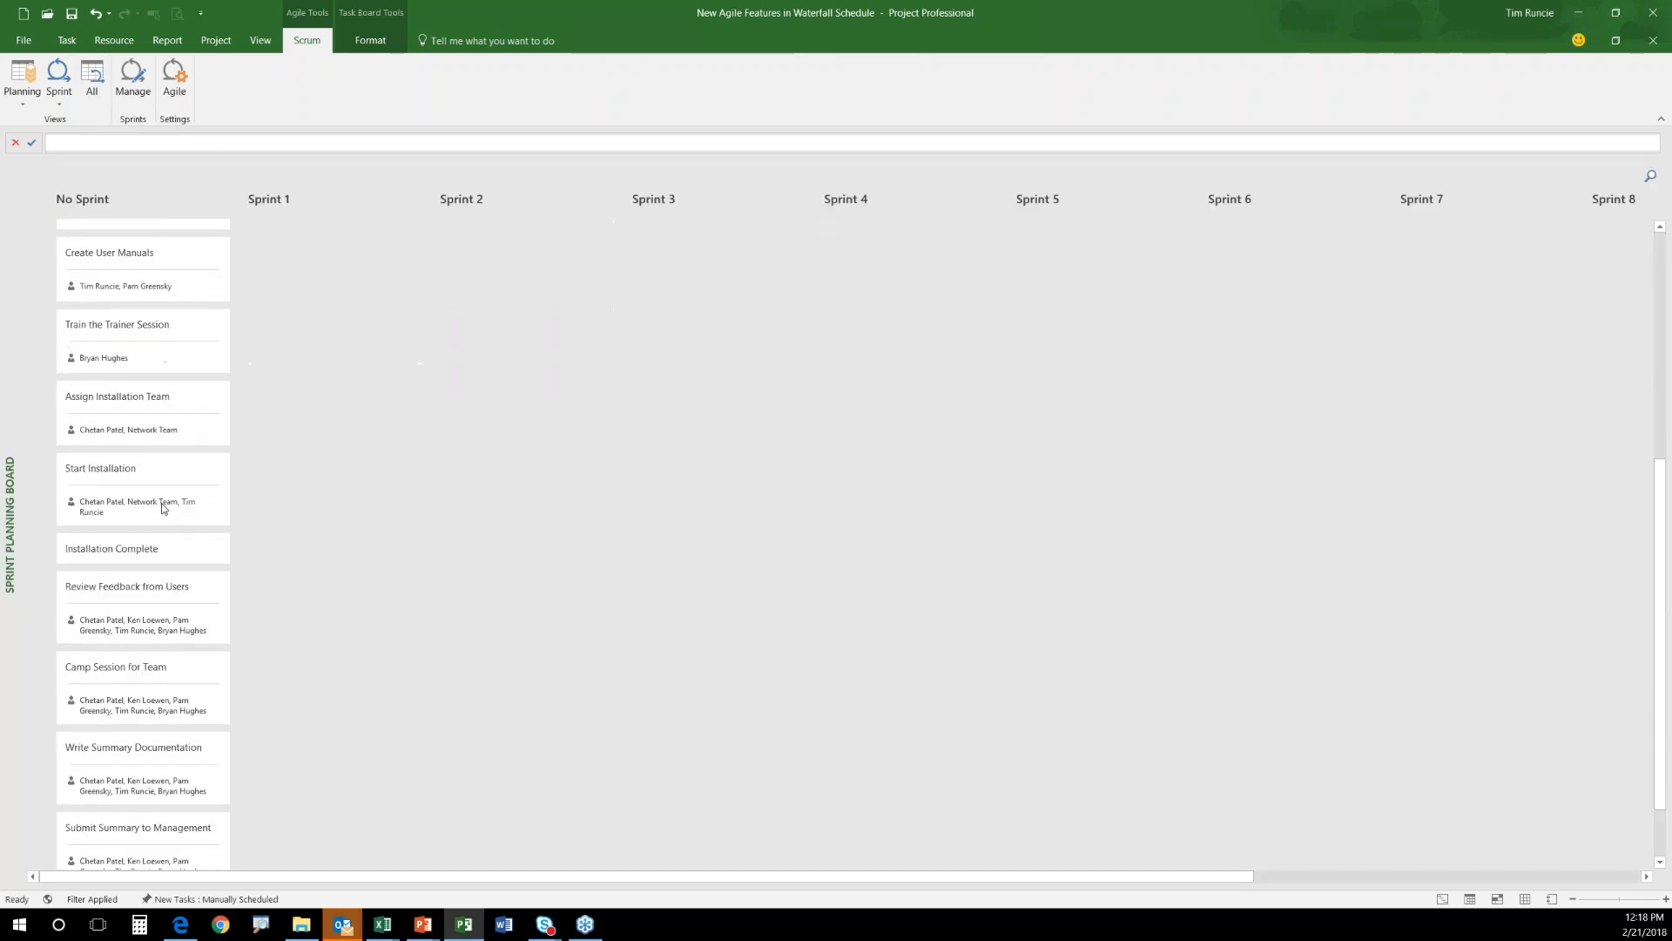
scroll(163, 508, "up", 9)
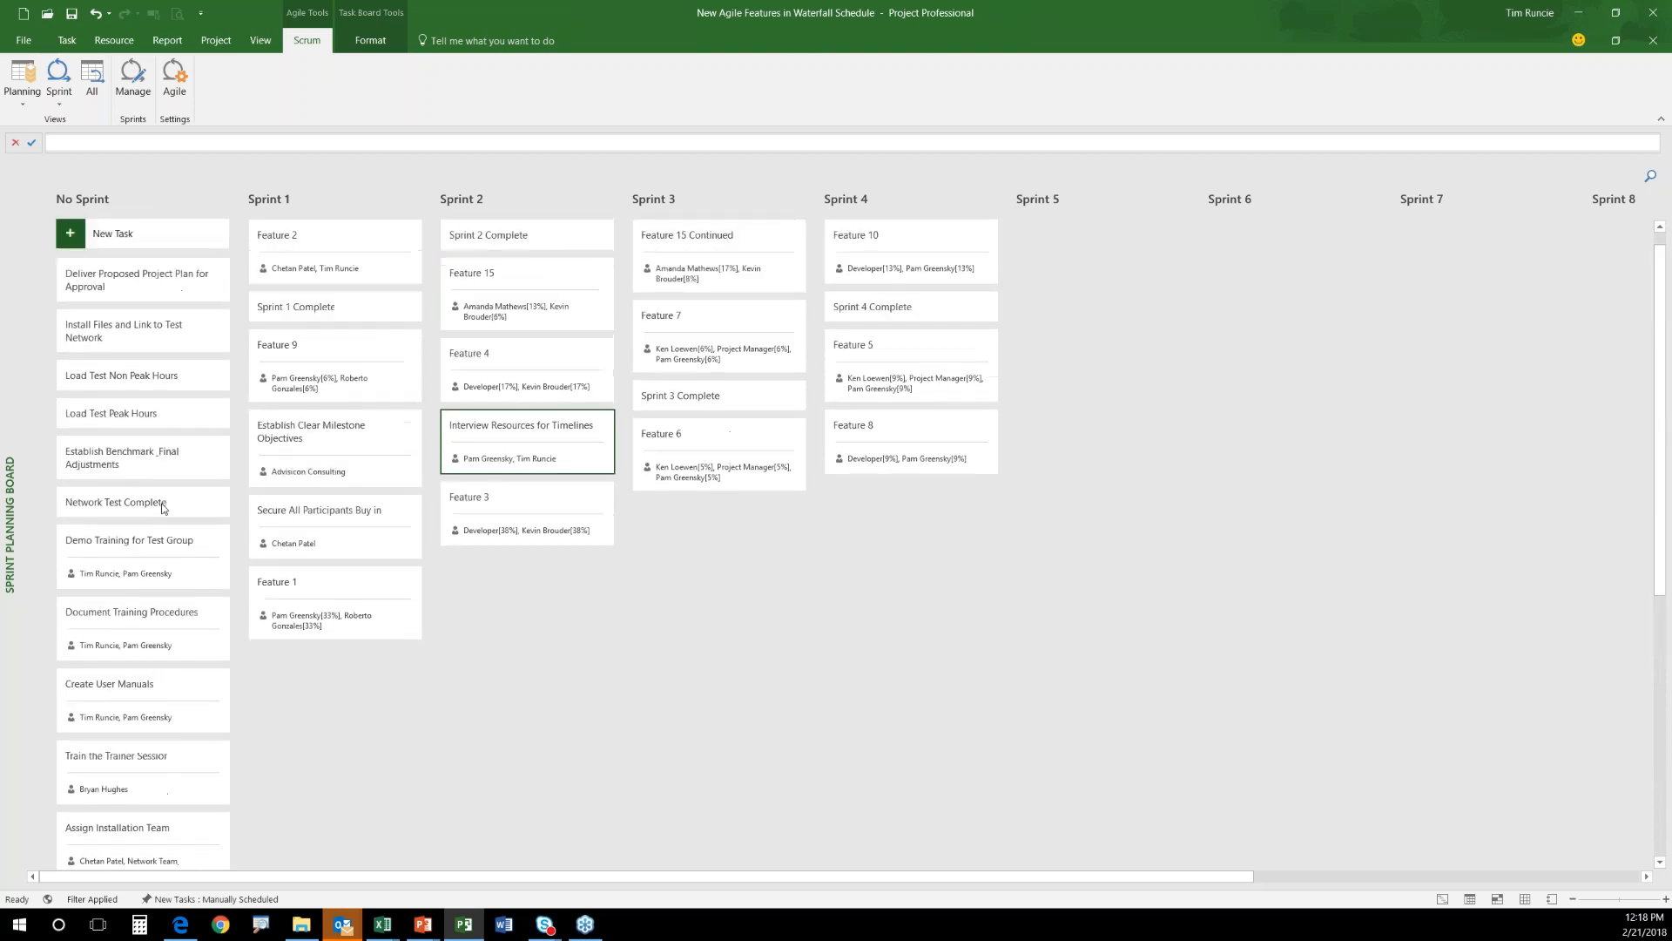
scroll(174, 540, "down", 4)
left_click_drag(96, 533, 479, 415)
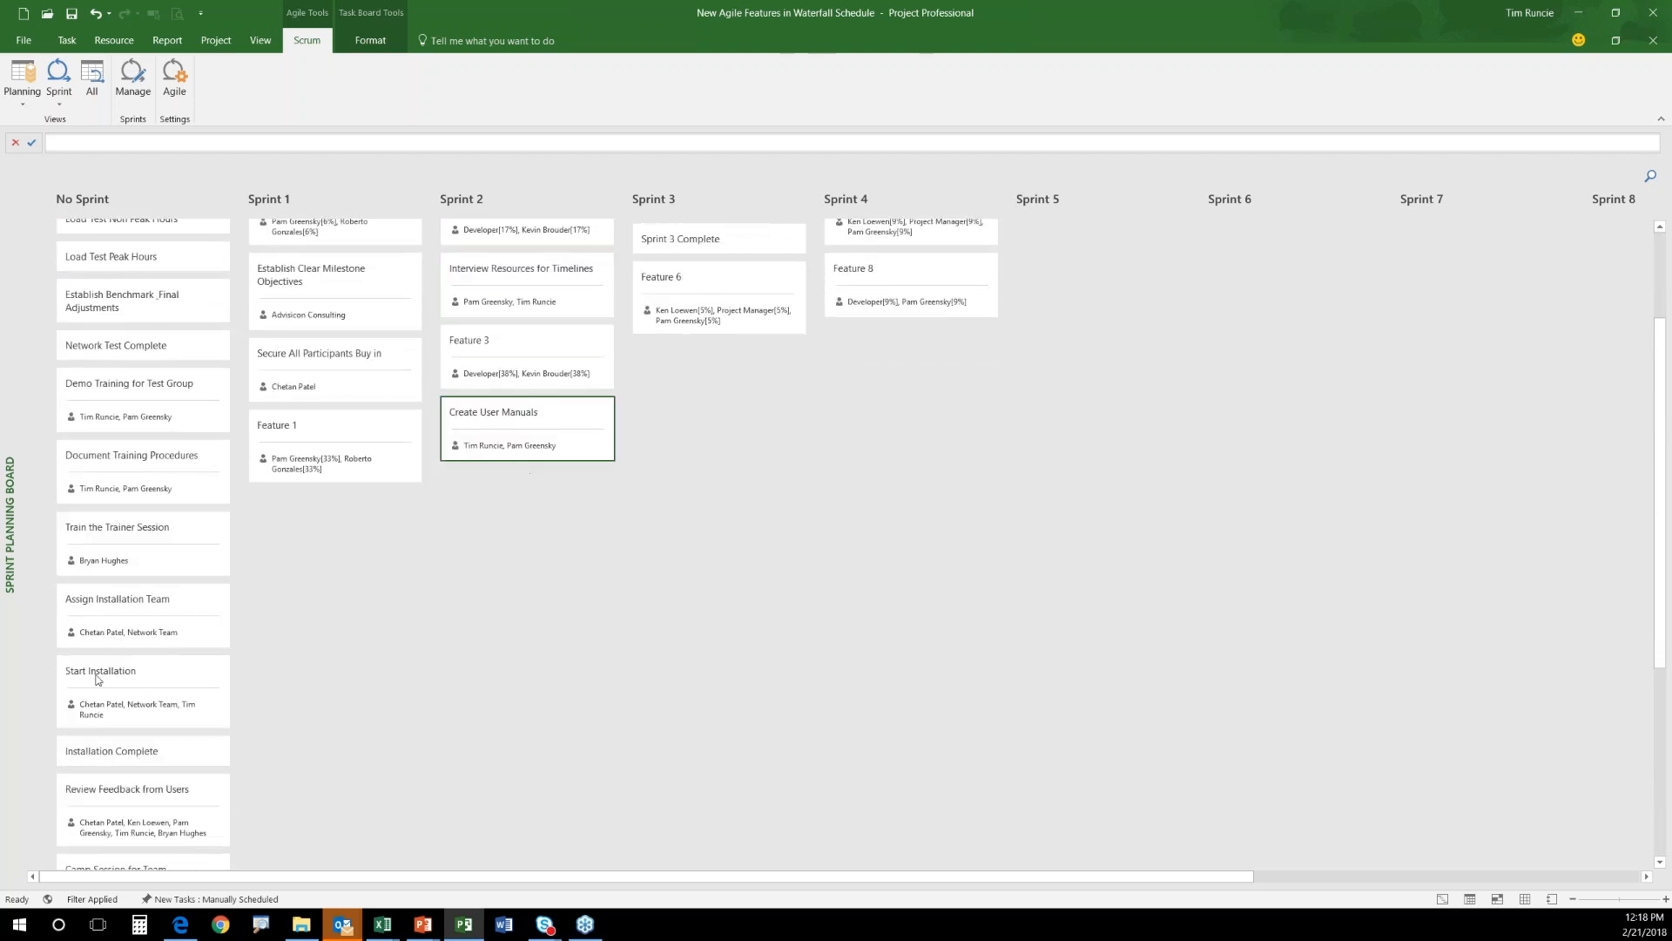
left_click_drag(119, 533, 1224, 273)
left_click(1047, 201)
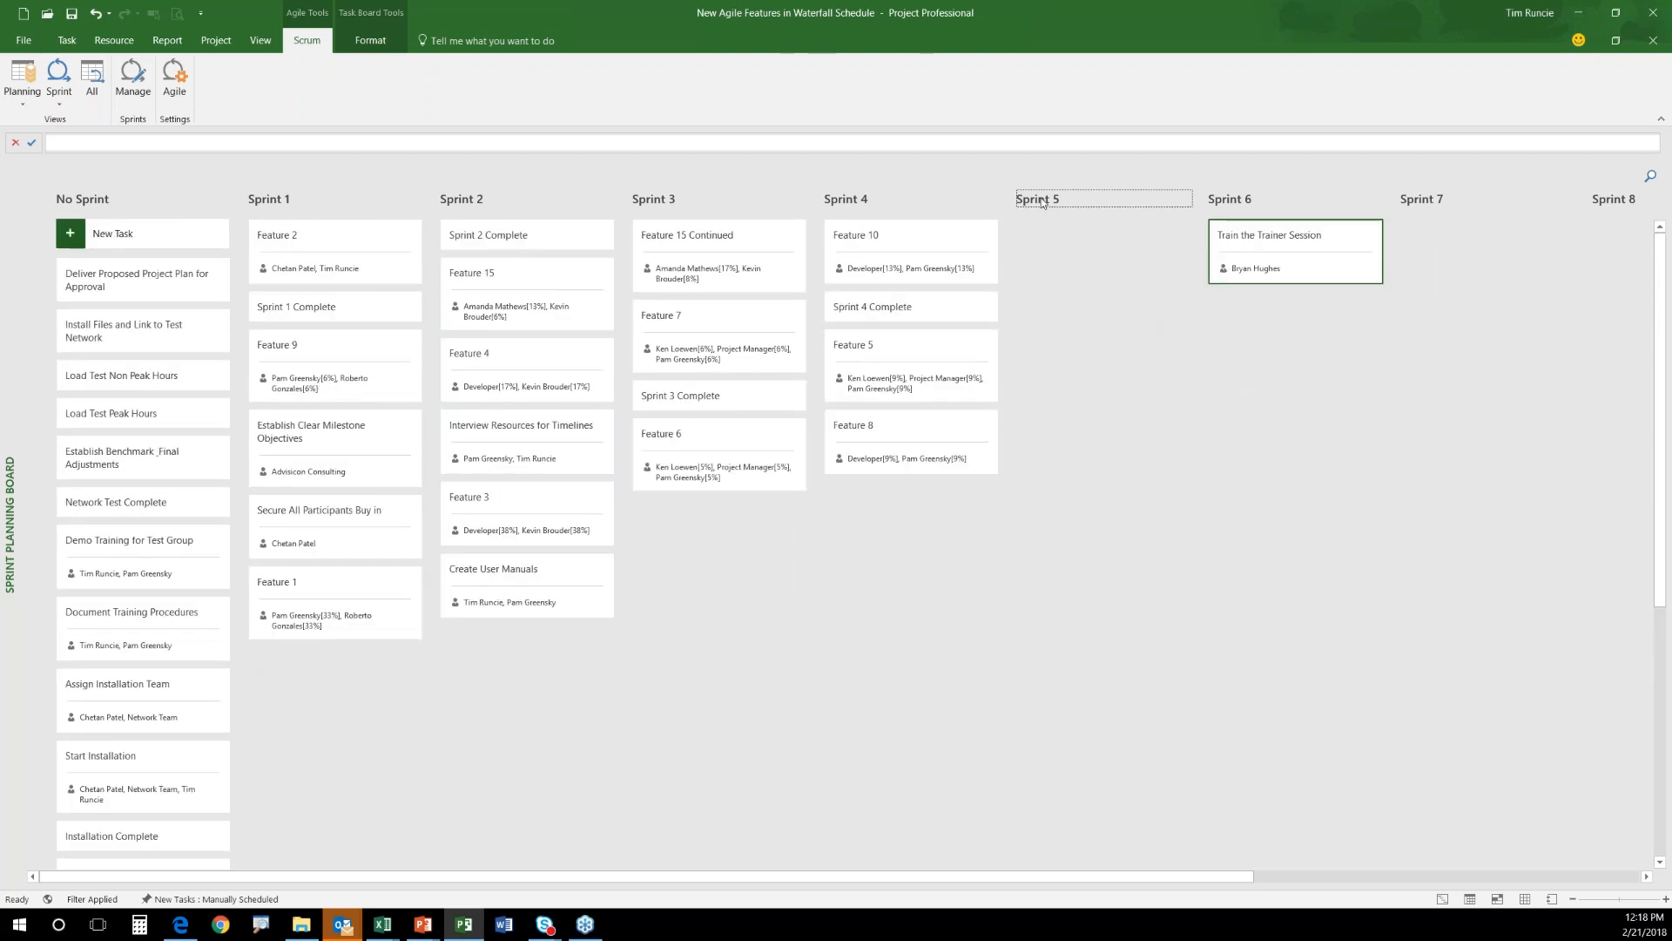
Add a new task named "Reall Cool Tasks to Schedule" to the No Sprint column.
left_click(69, 234)
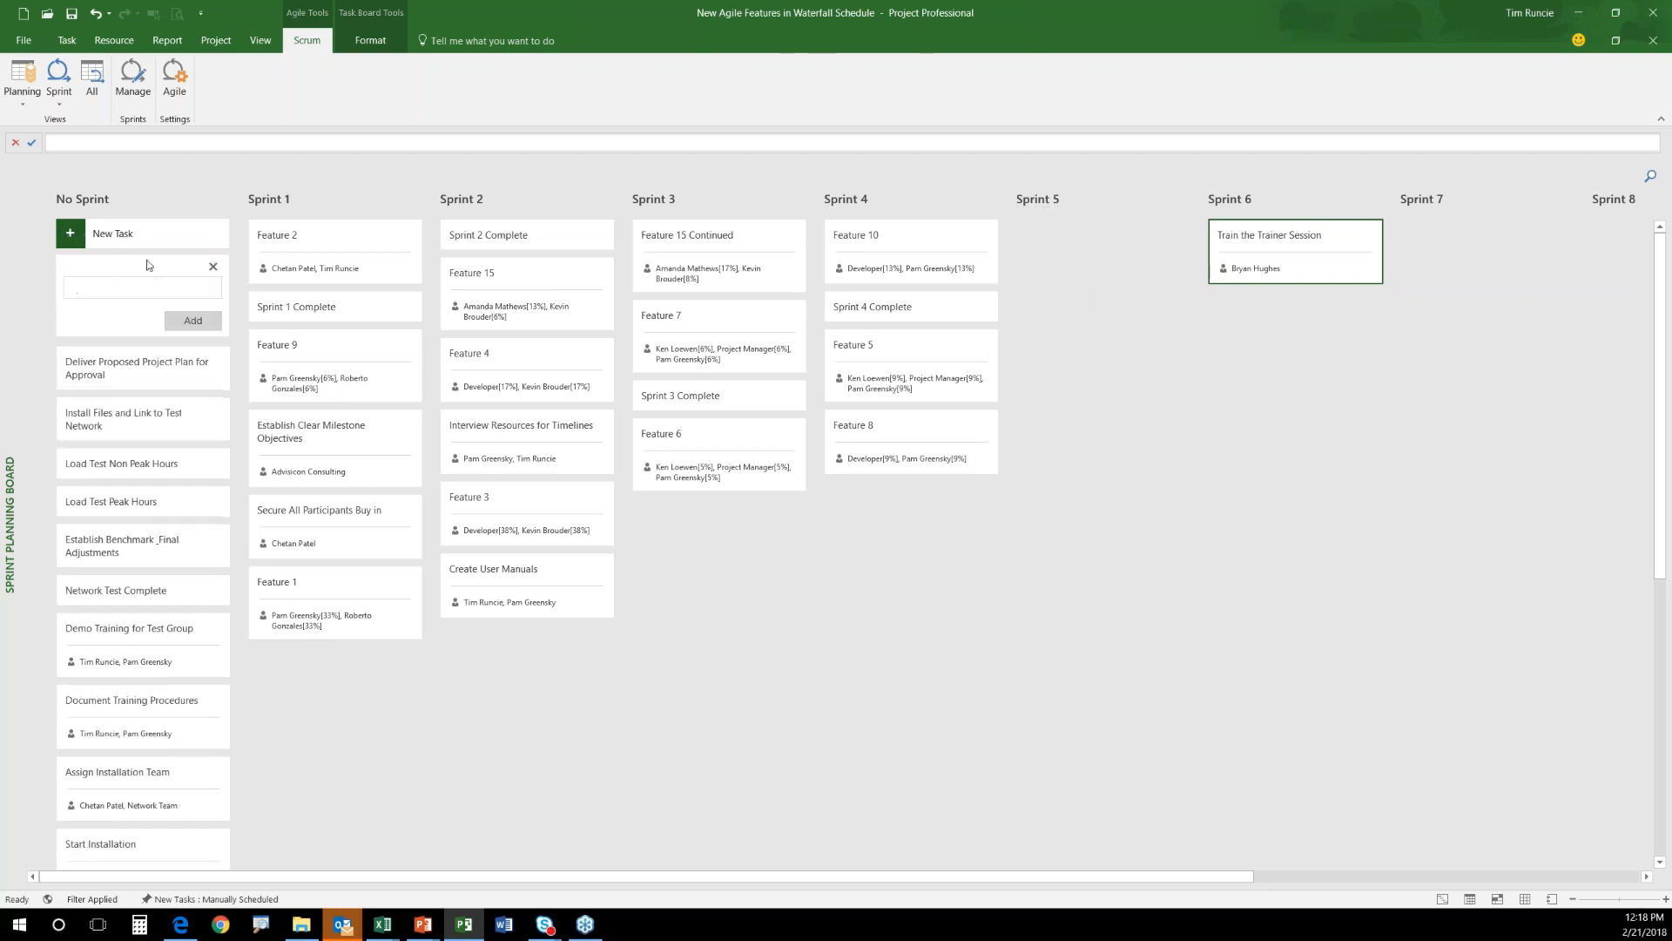
type("Reall Cool Tasks to Schedule")
key("Return")
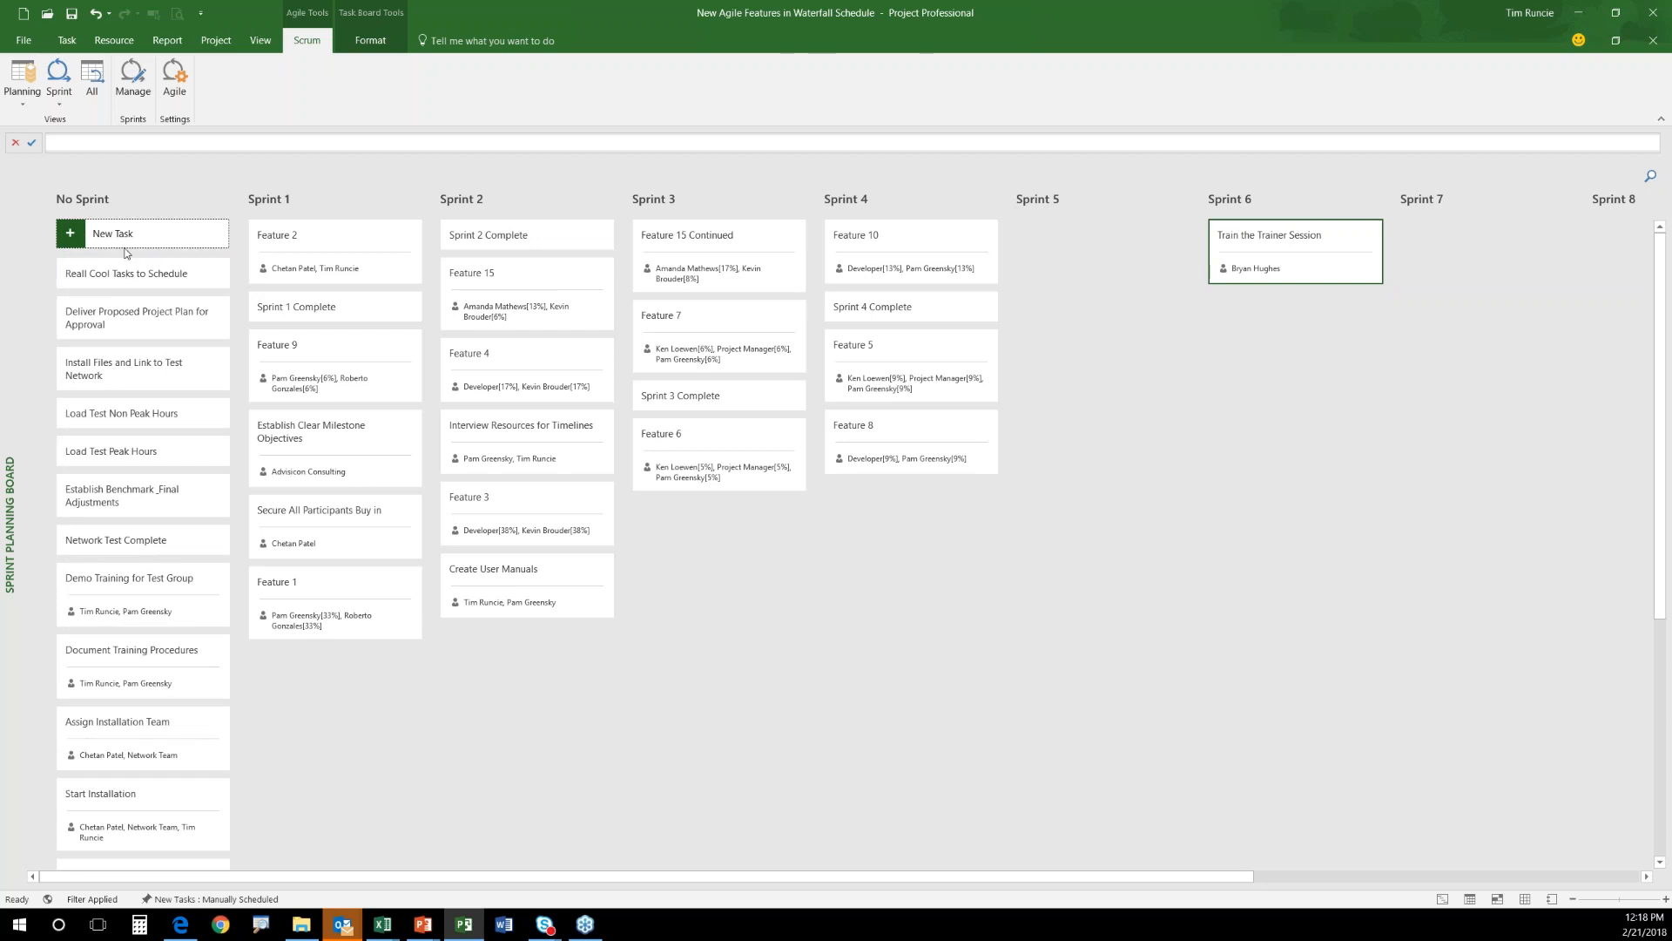
Switch to the Gantt Chart view and look through the task table for the newly added task.
right_click(9, 277)
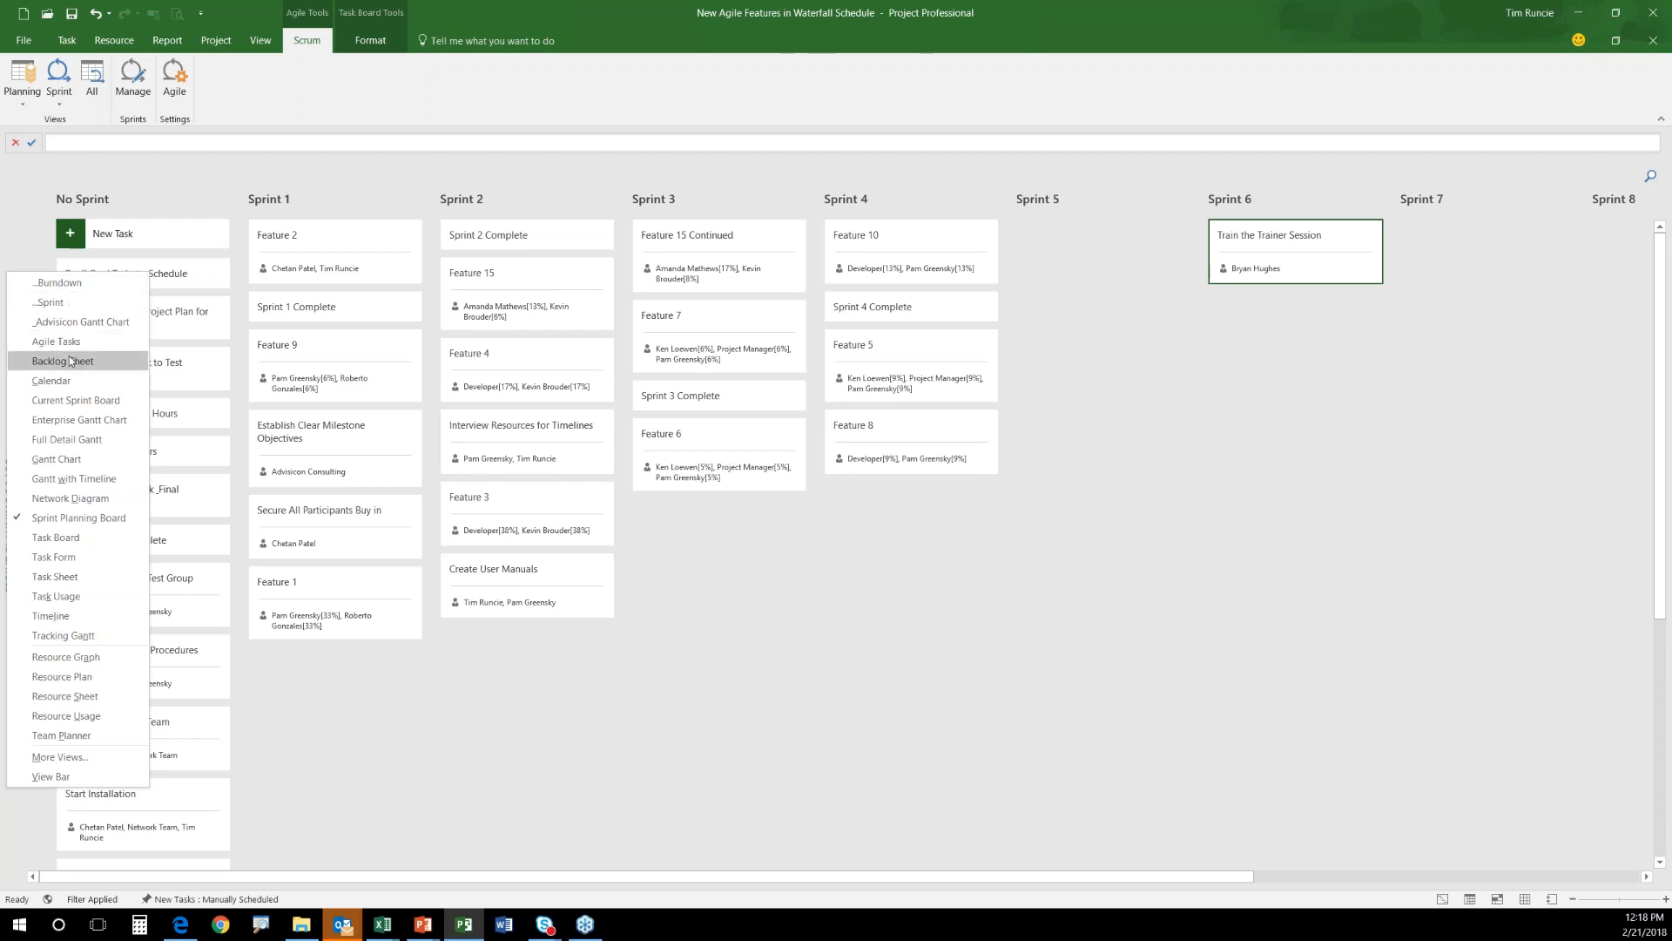
left_click(75, 458)
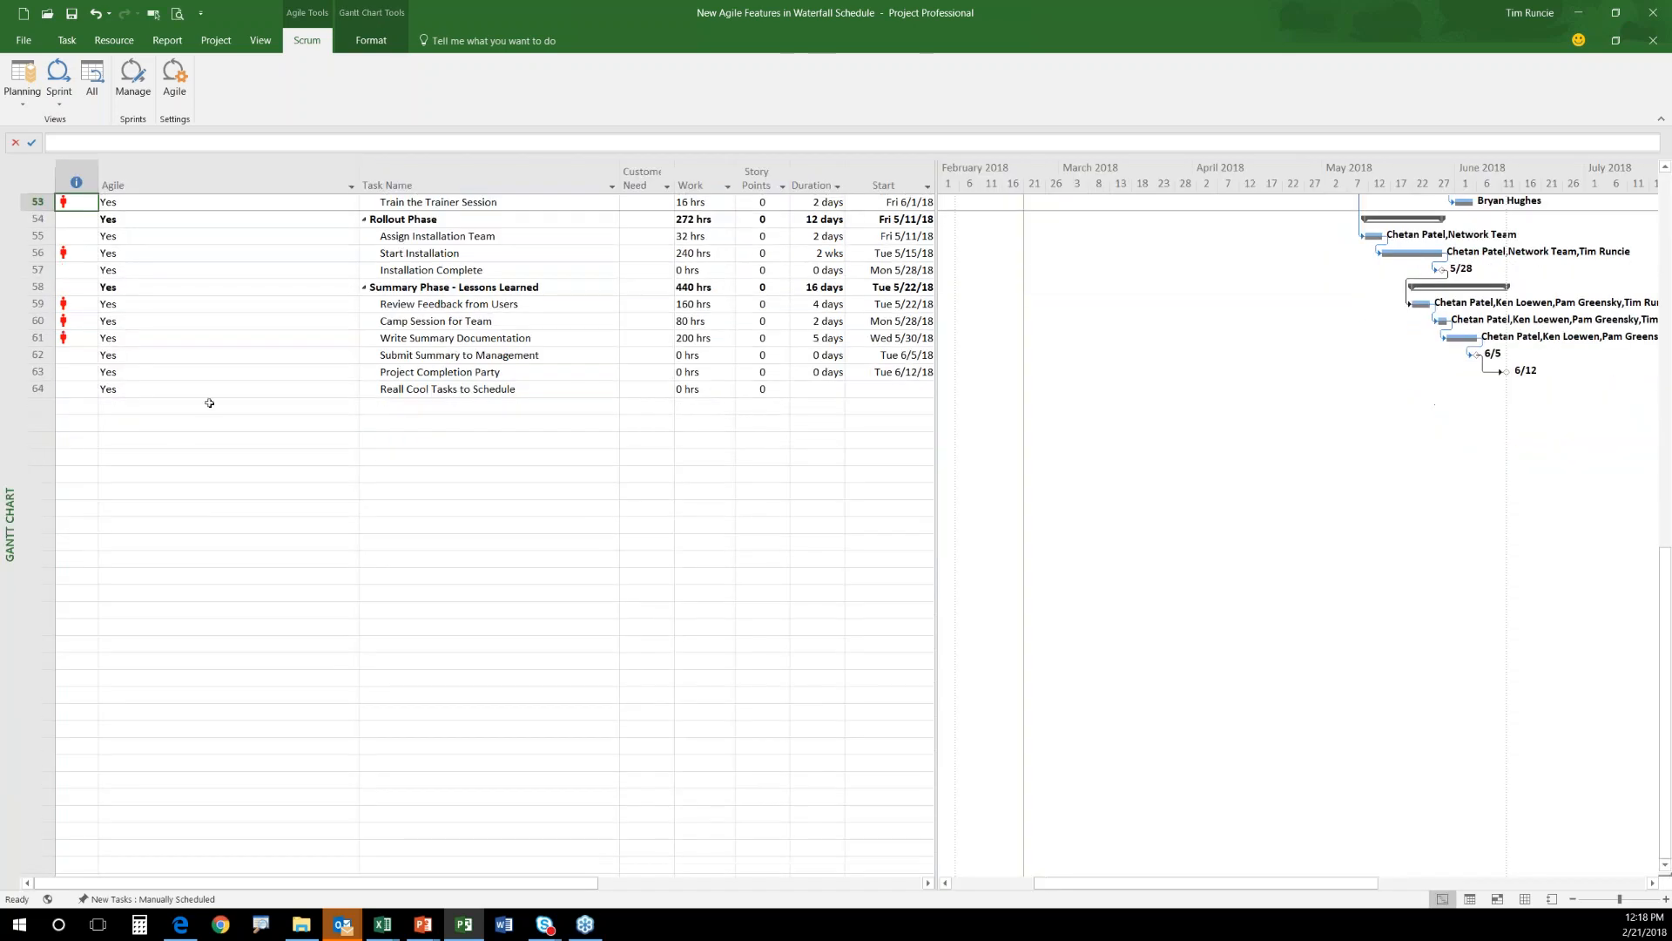
scroll(210, 399, "up", 9)
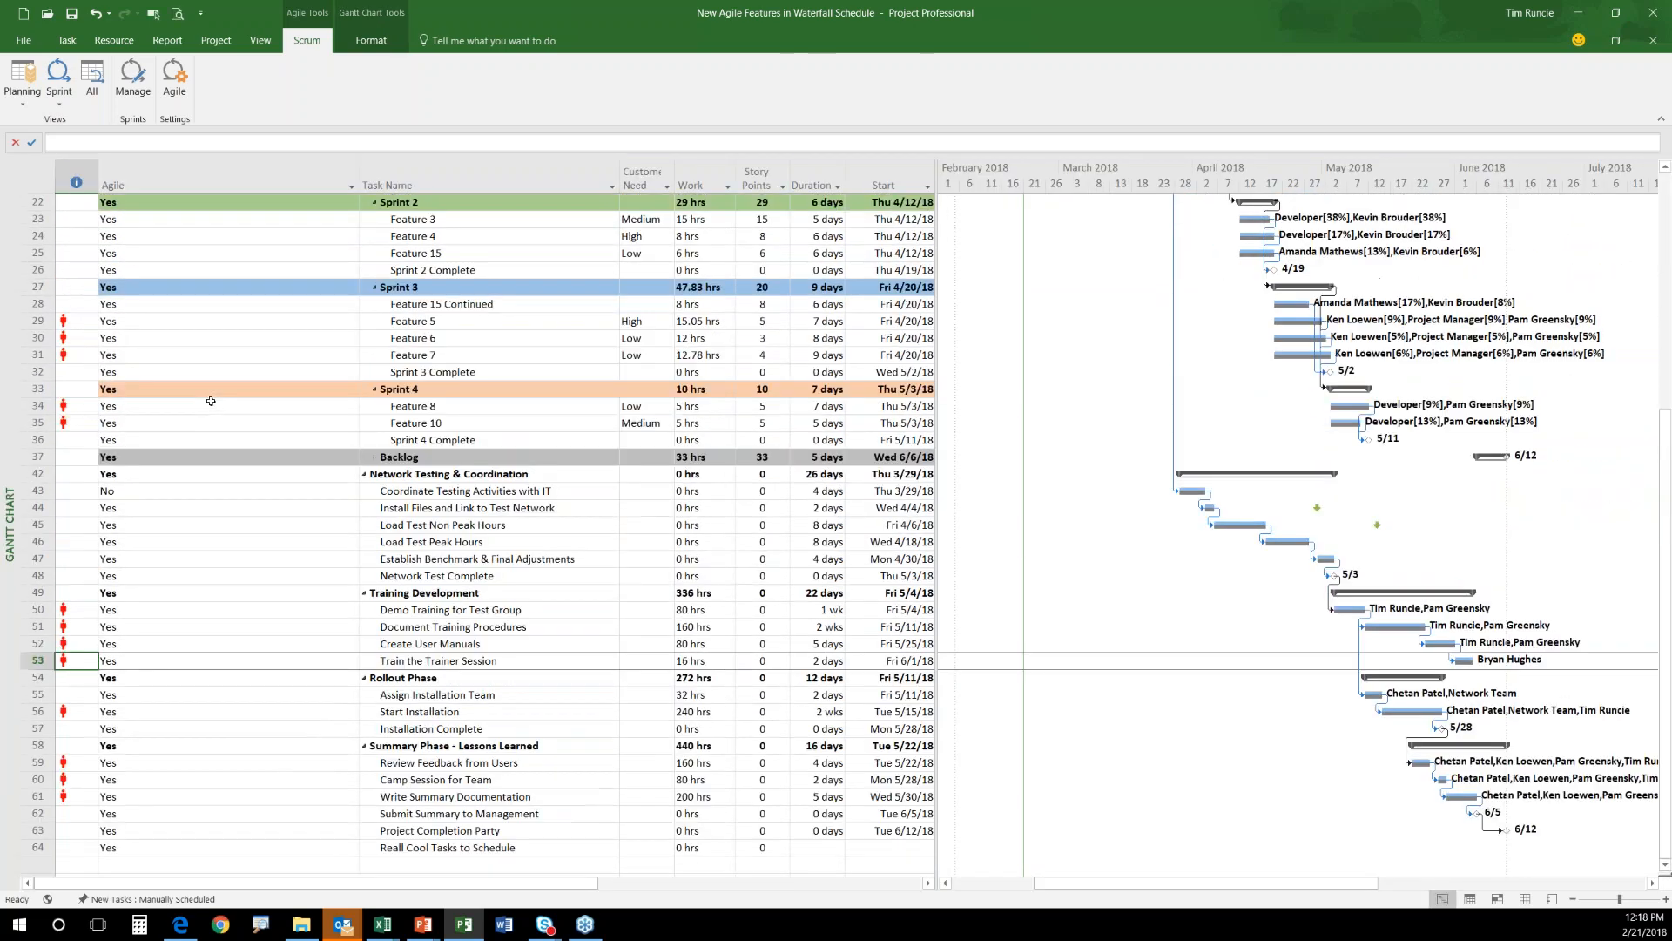
scroll(211, 399, "up", 2)
left_click(613, 184)
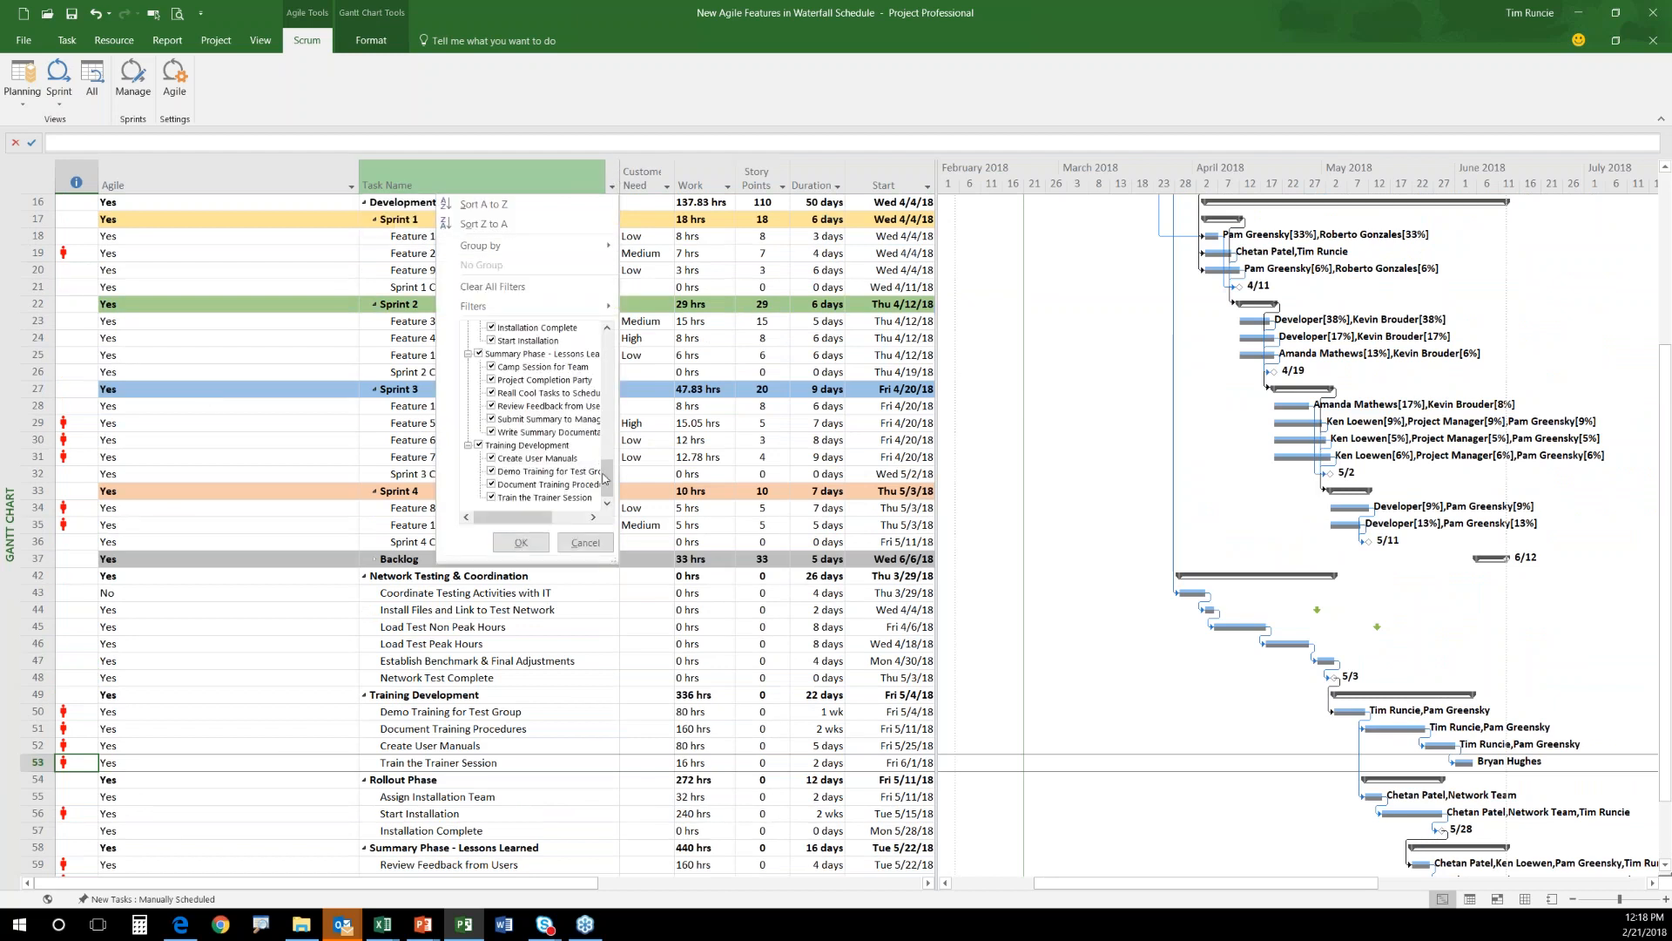
left_click_drag(608, 482, 627, 354)
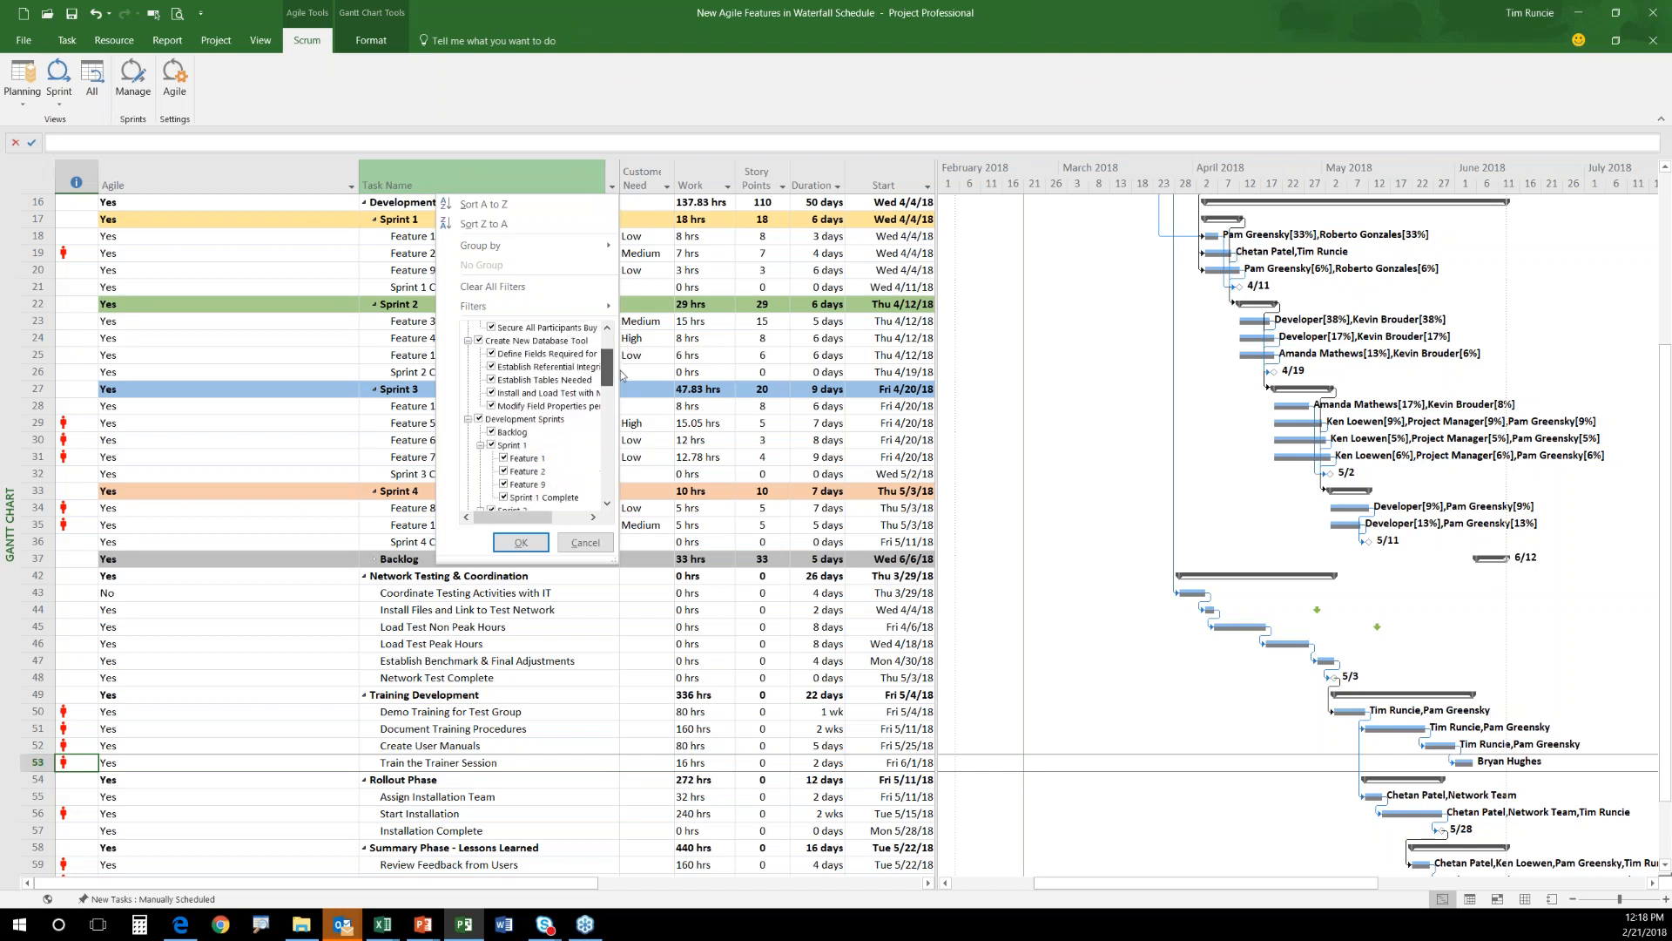
left_click(600, 543)
Search the task names for "cool" to locate the new task in the Gantt Chart table.
left_click(491, 422)
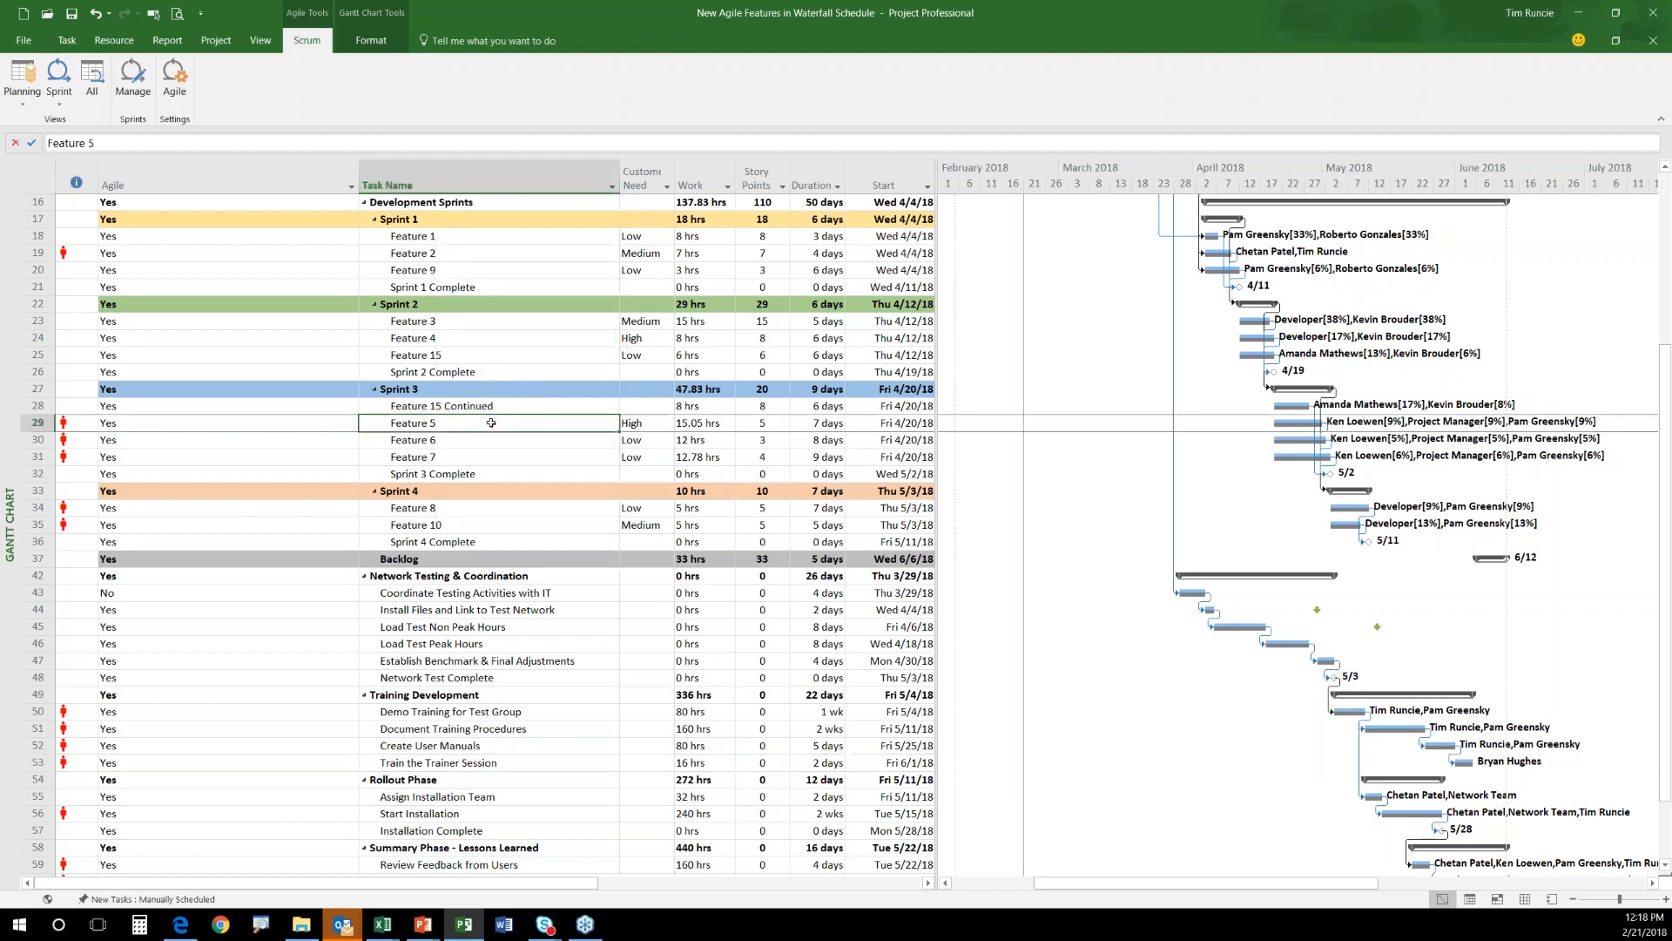
key("ctrl+f")
type("cool")
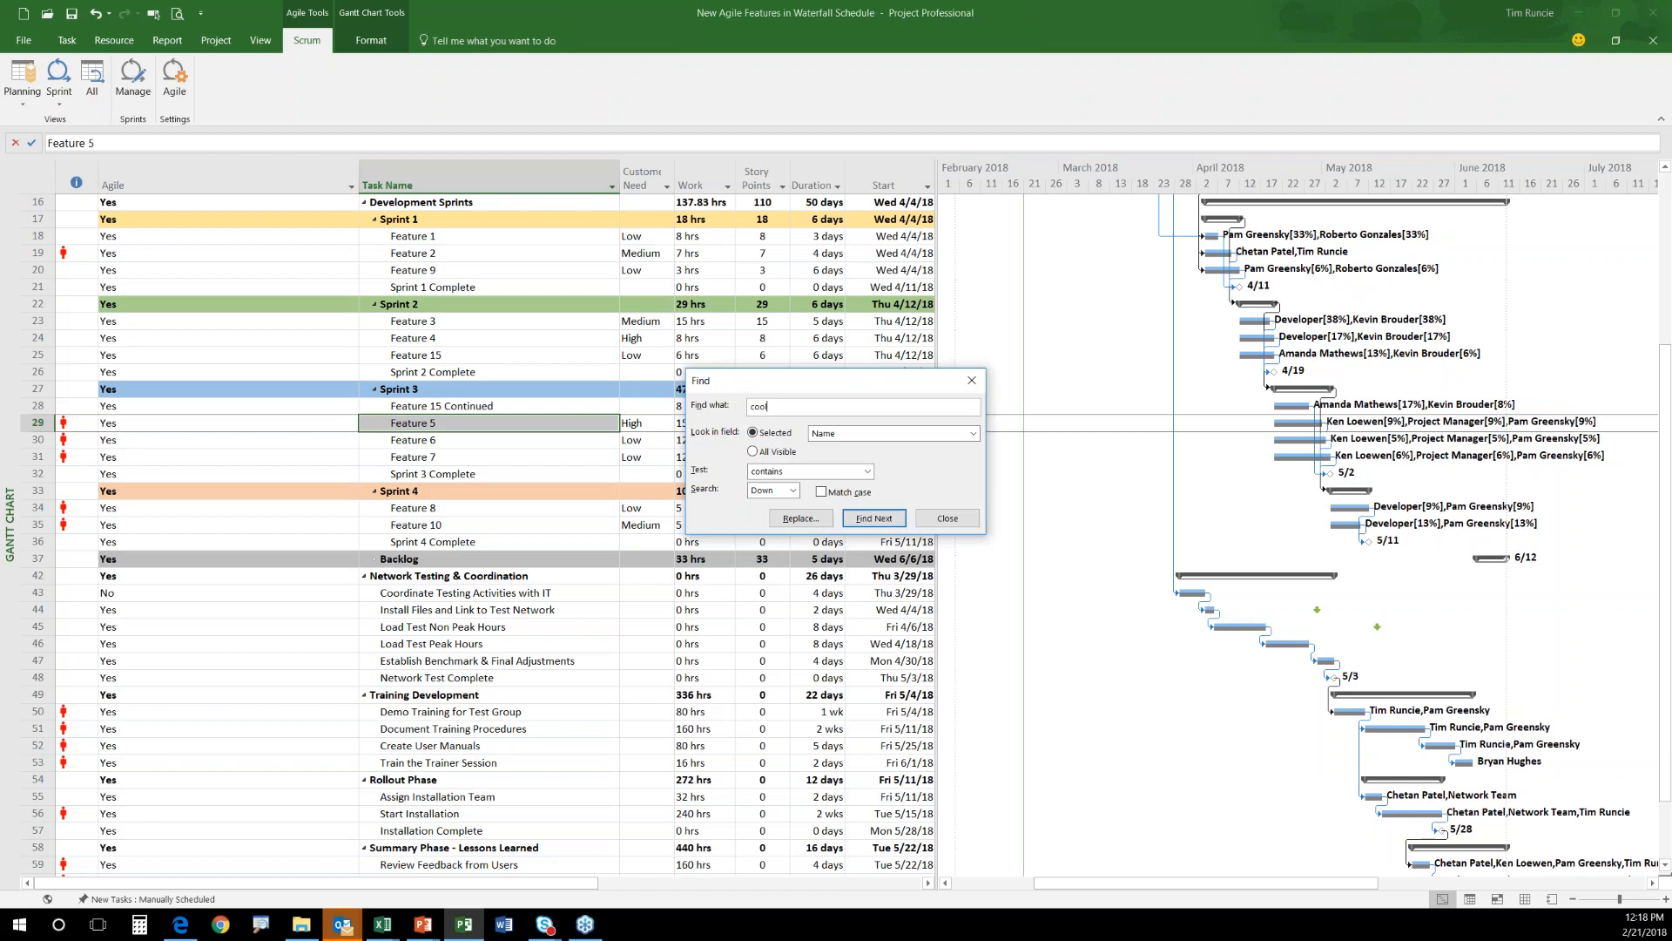
left_click(874, 519)
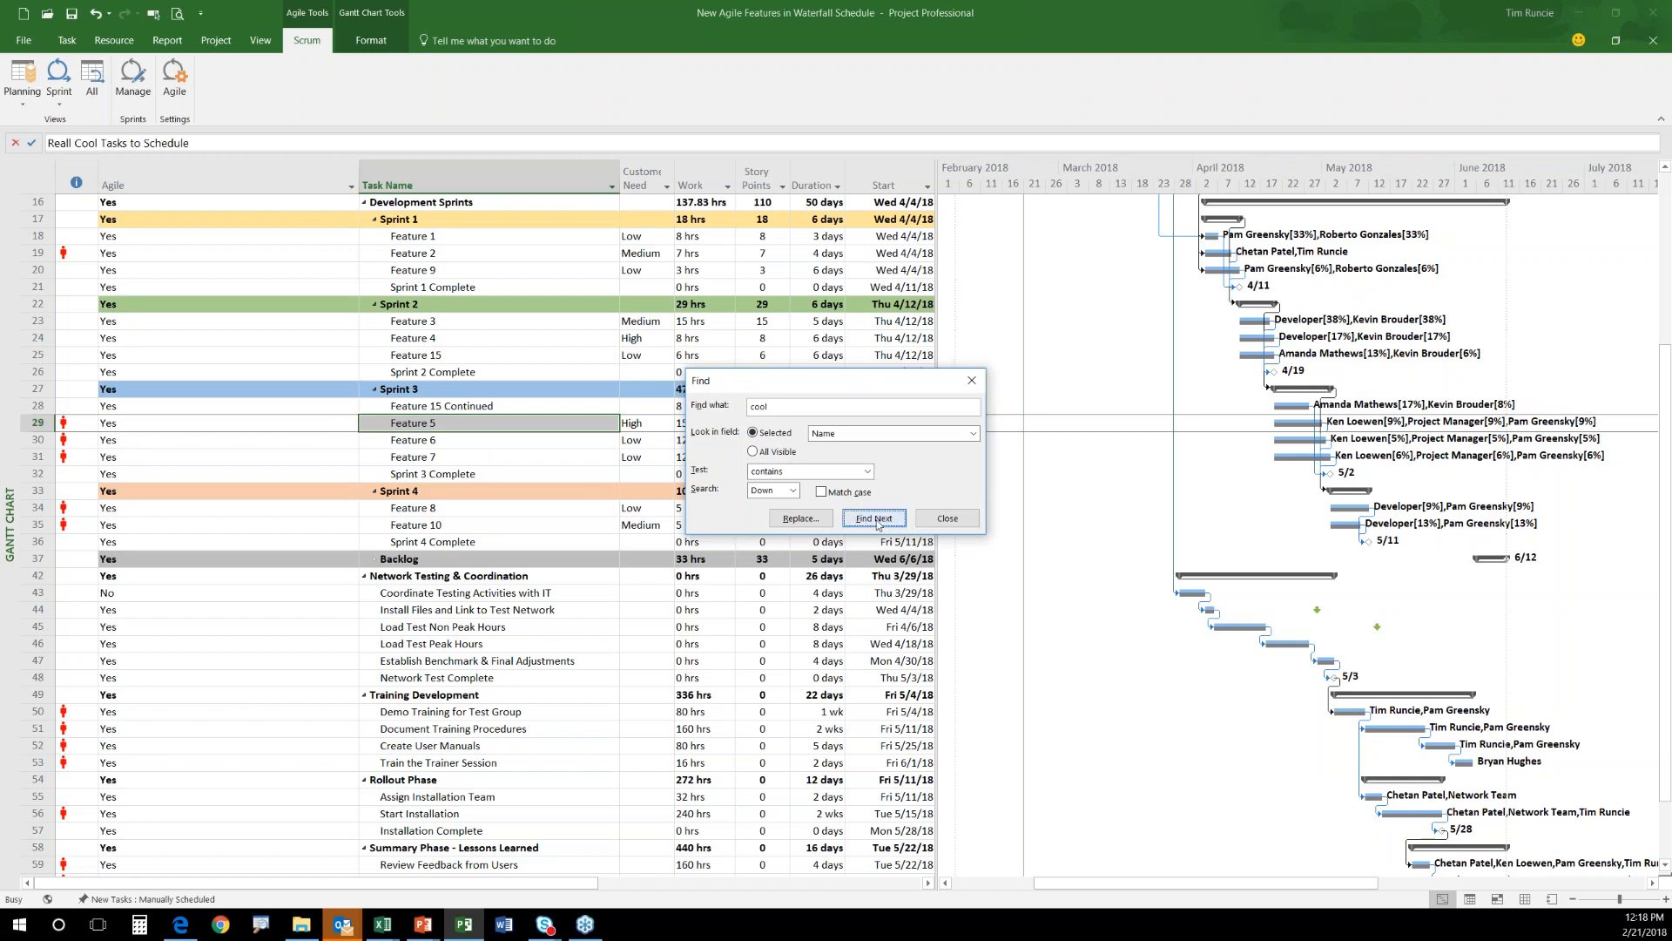
left_click(947, 518)
scroll(422, 437, "up", 2)
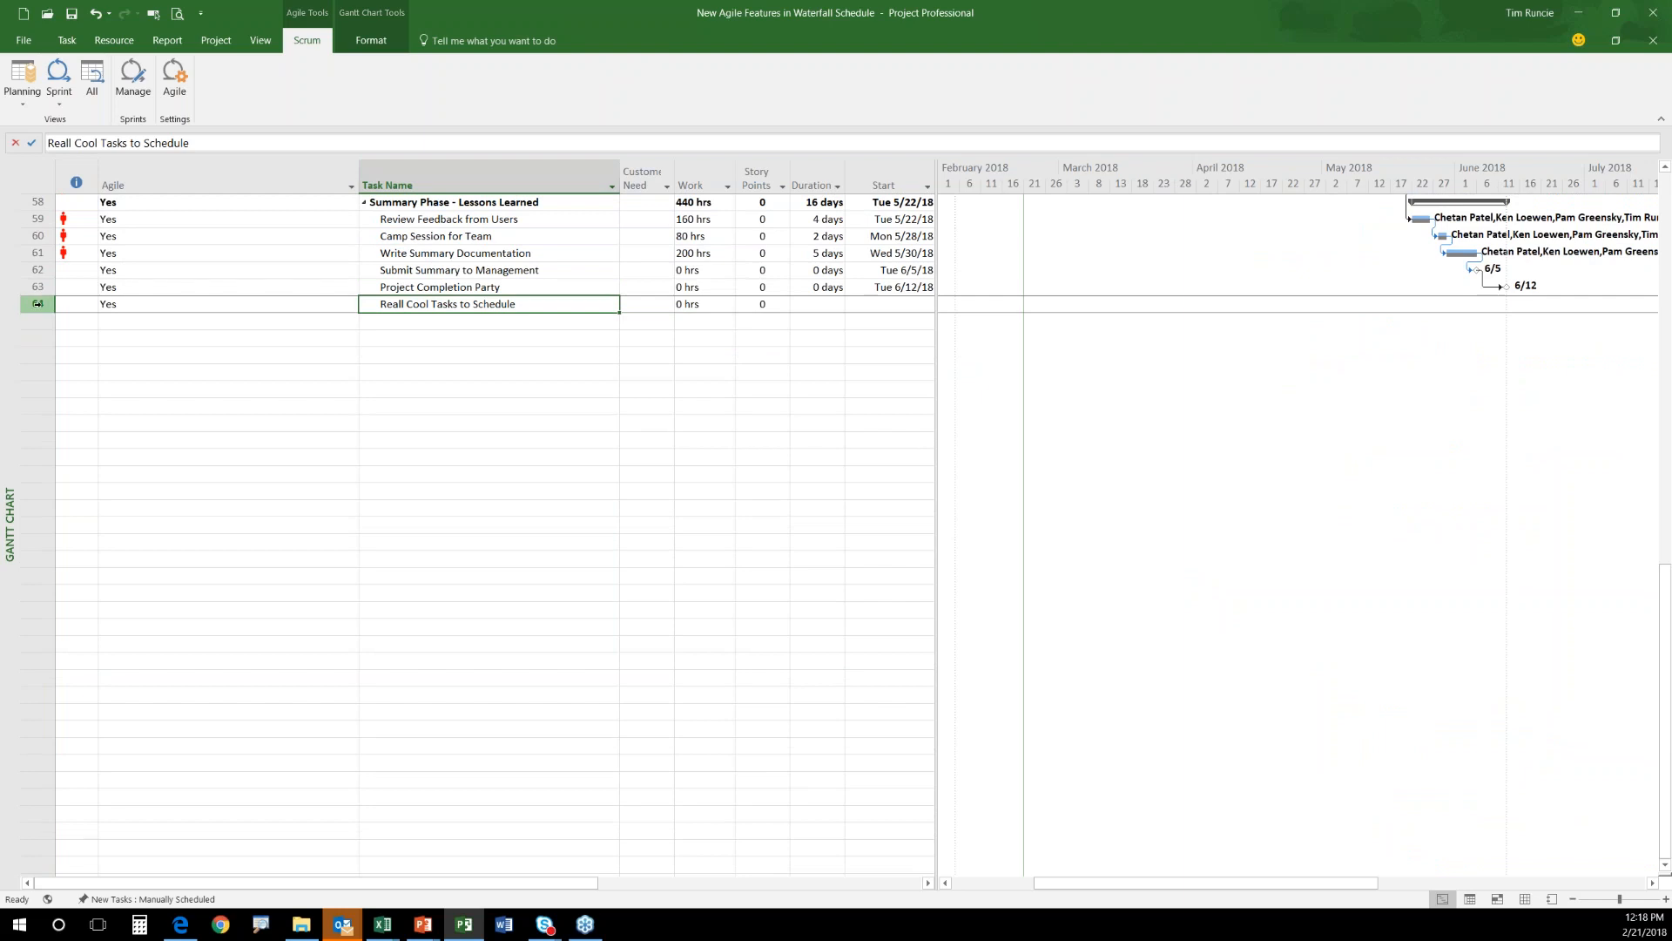
left_click(500, 354)
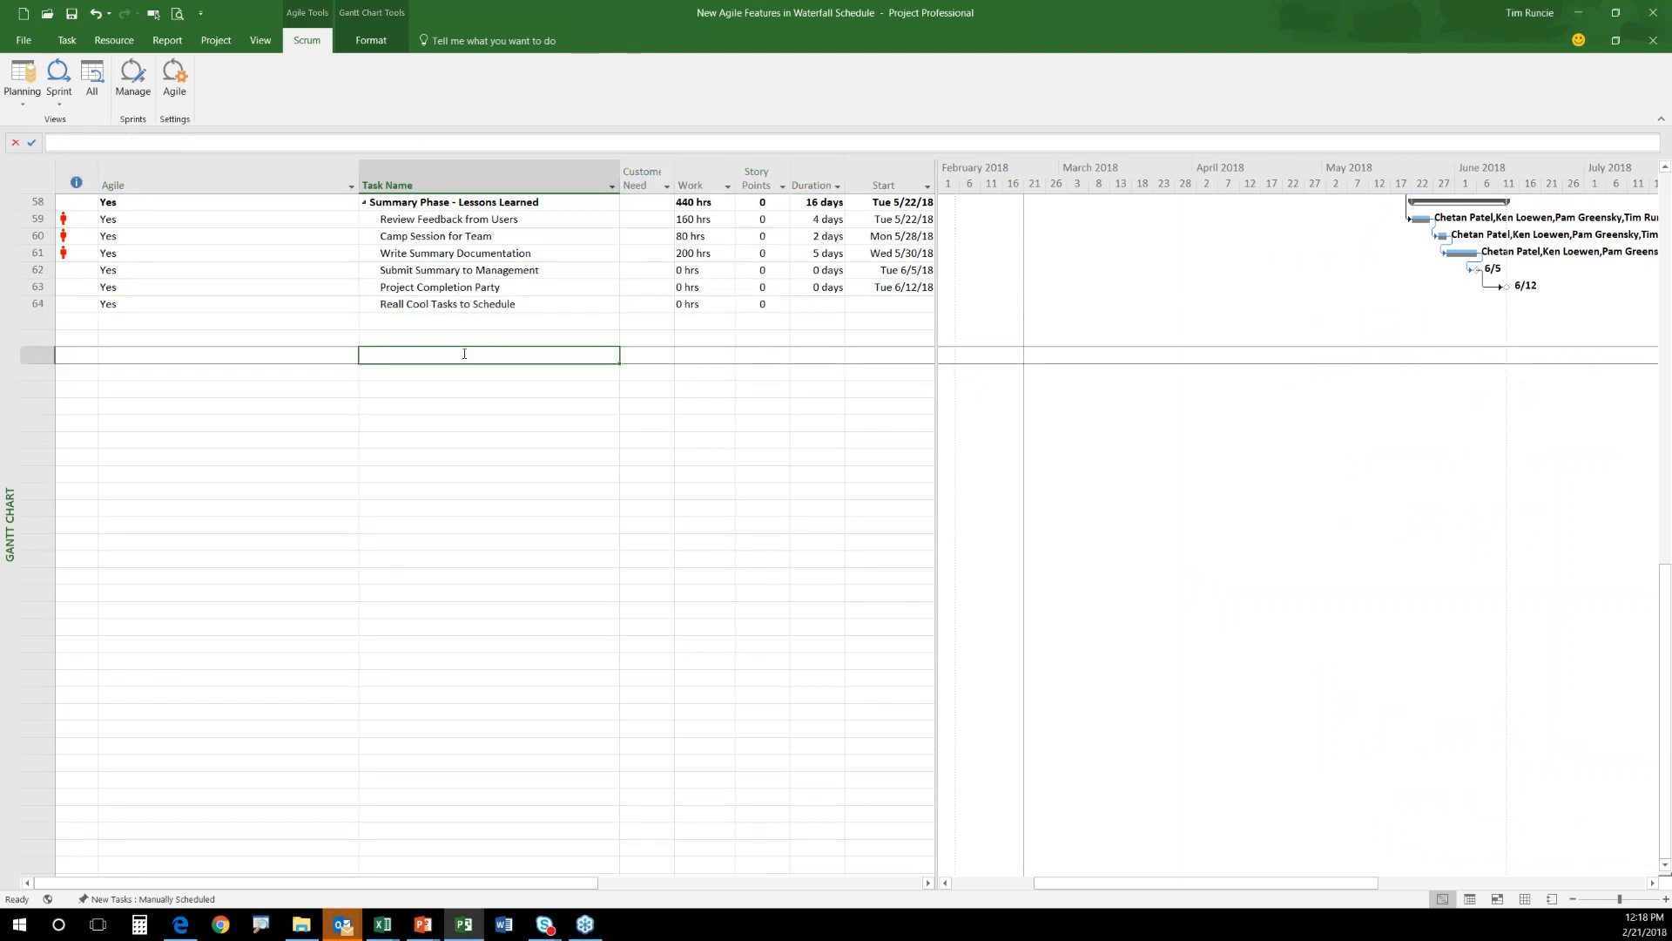
Narrow the Agile column of the Gantt Chart table so that the Finish, State and Board Status columns fit.
scroll(474, 350, "up", 3)
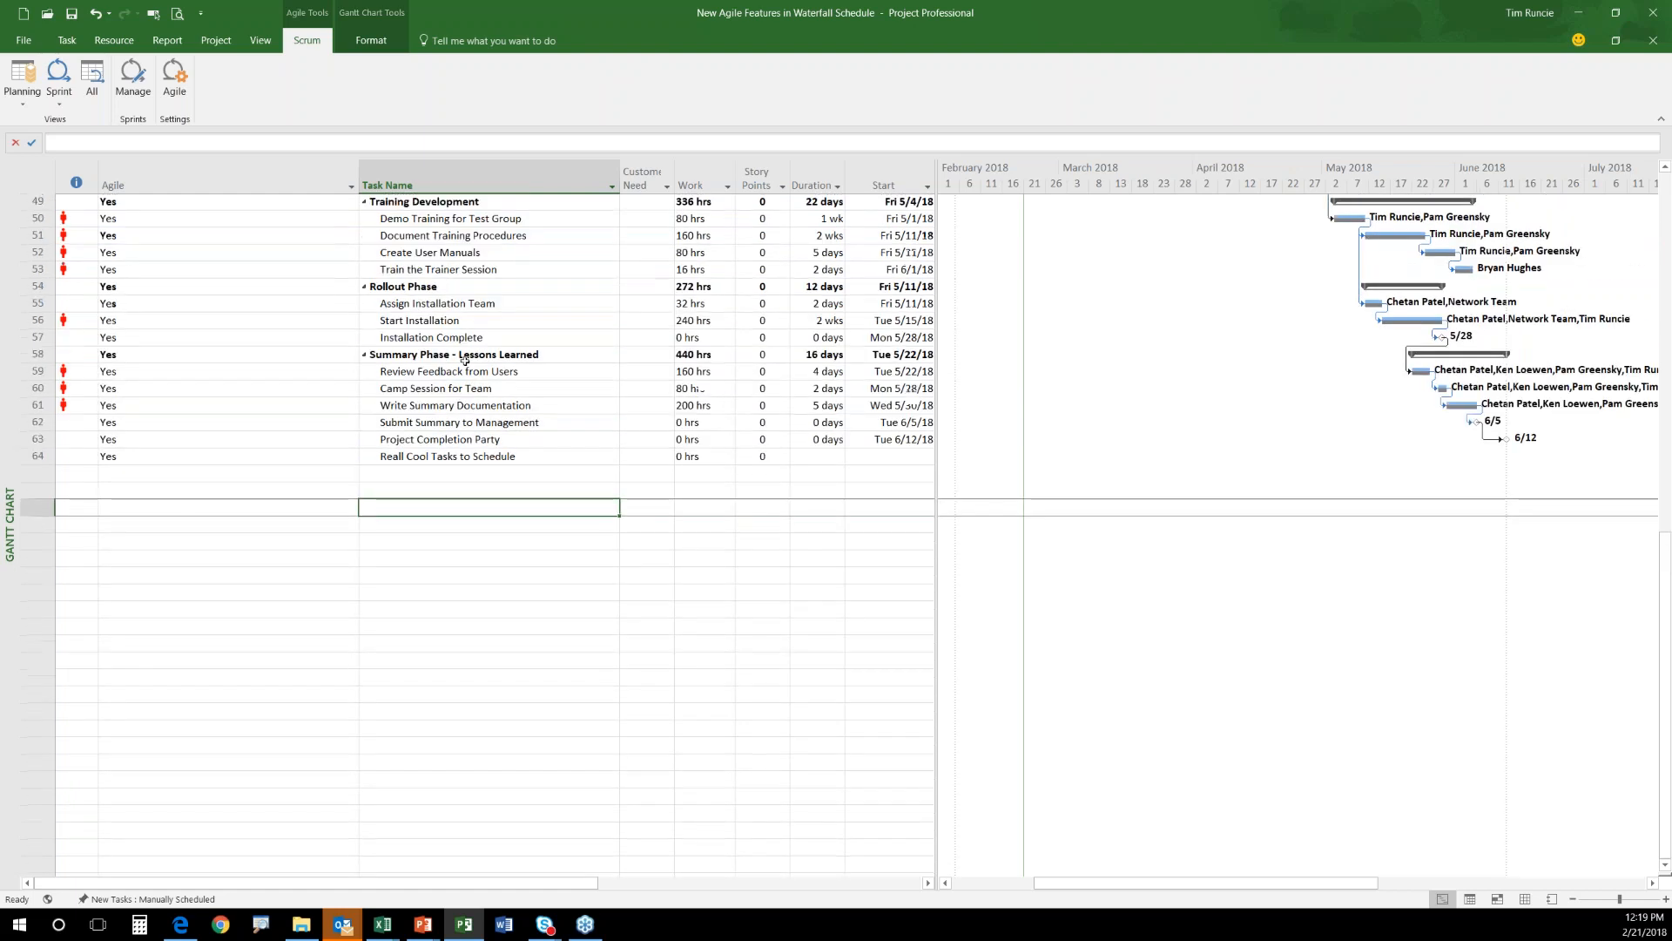
scroll(474, 349, "up", 2)
left_click_drag(357, 185, 158, 185)
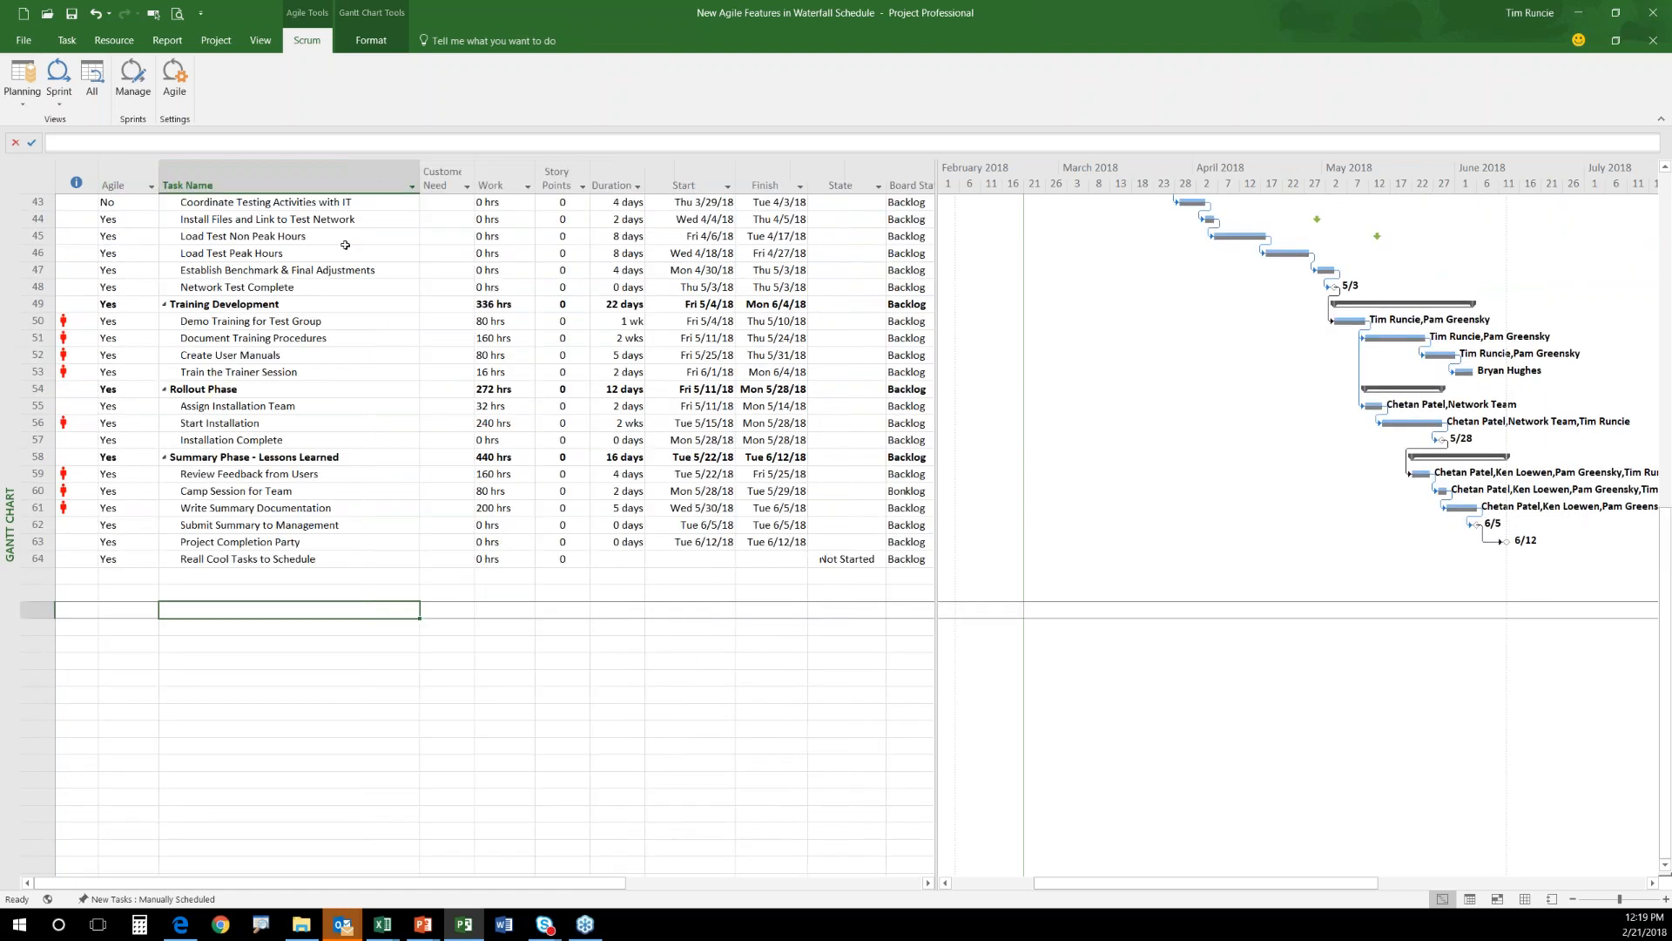
left_click(340, 236)
scroll(348, 327, "up", 1)
scroll(348, 327, "up", 5)
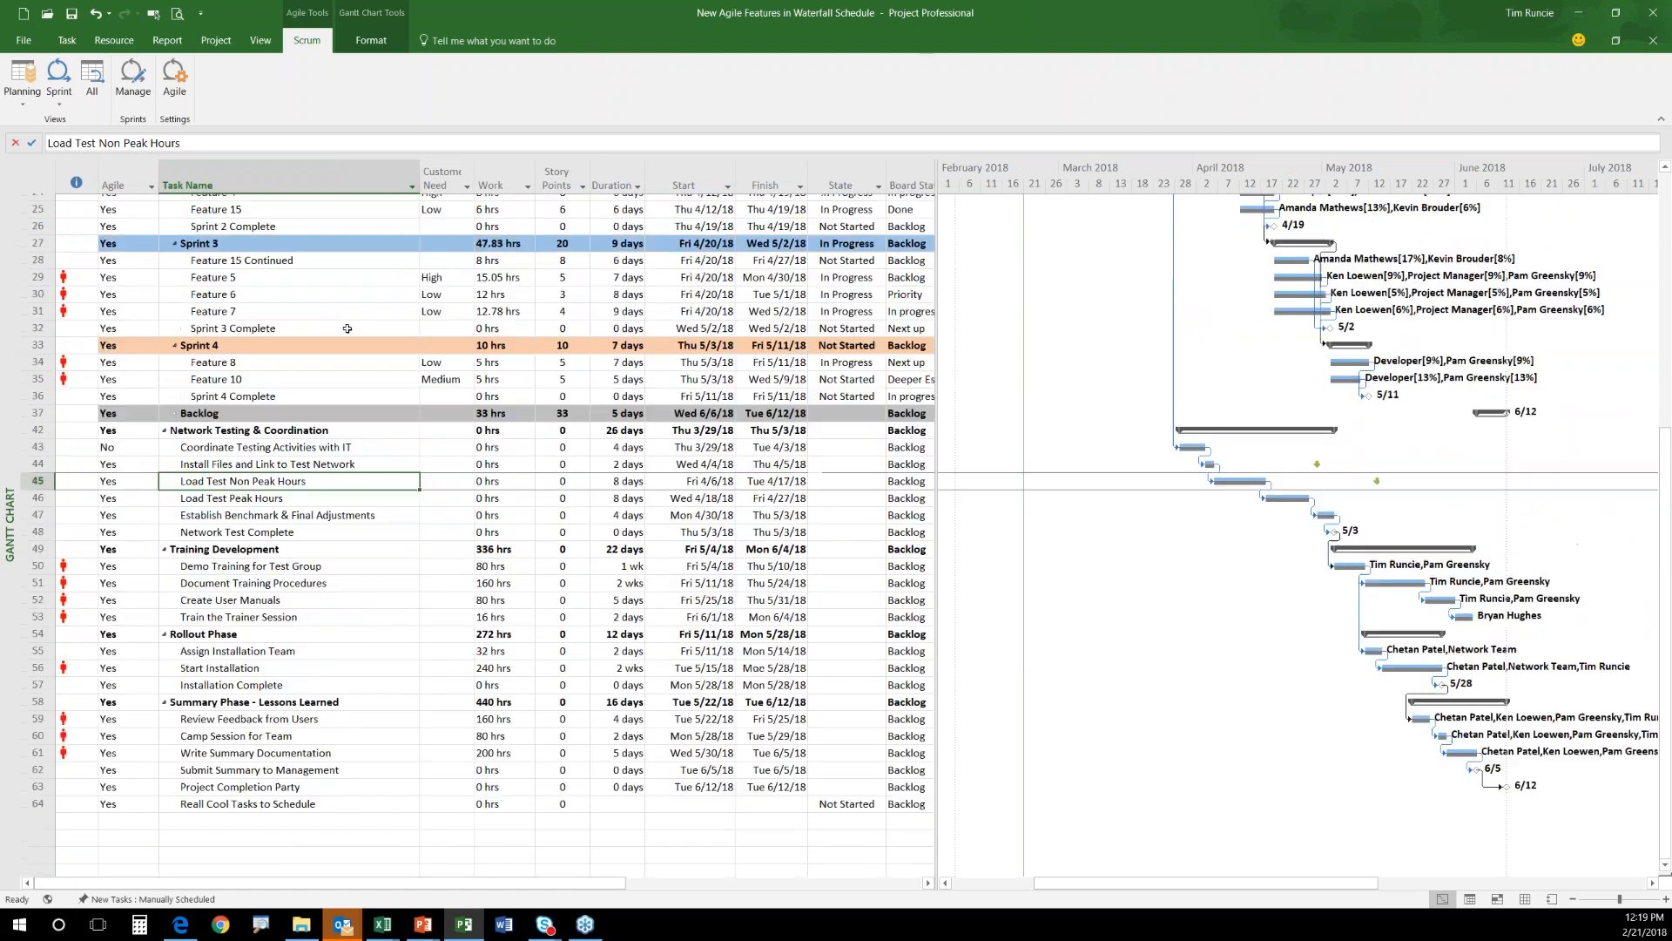
Switch to the Current Sprint Sheet and check the Sprint column of the listed tasks.
left_click(61, 106)
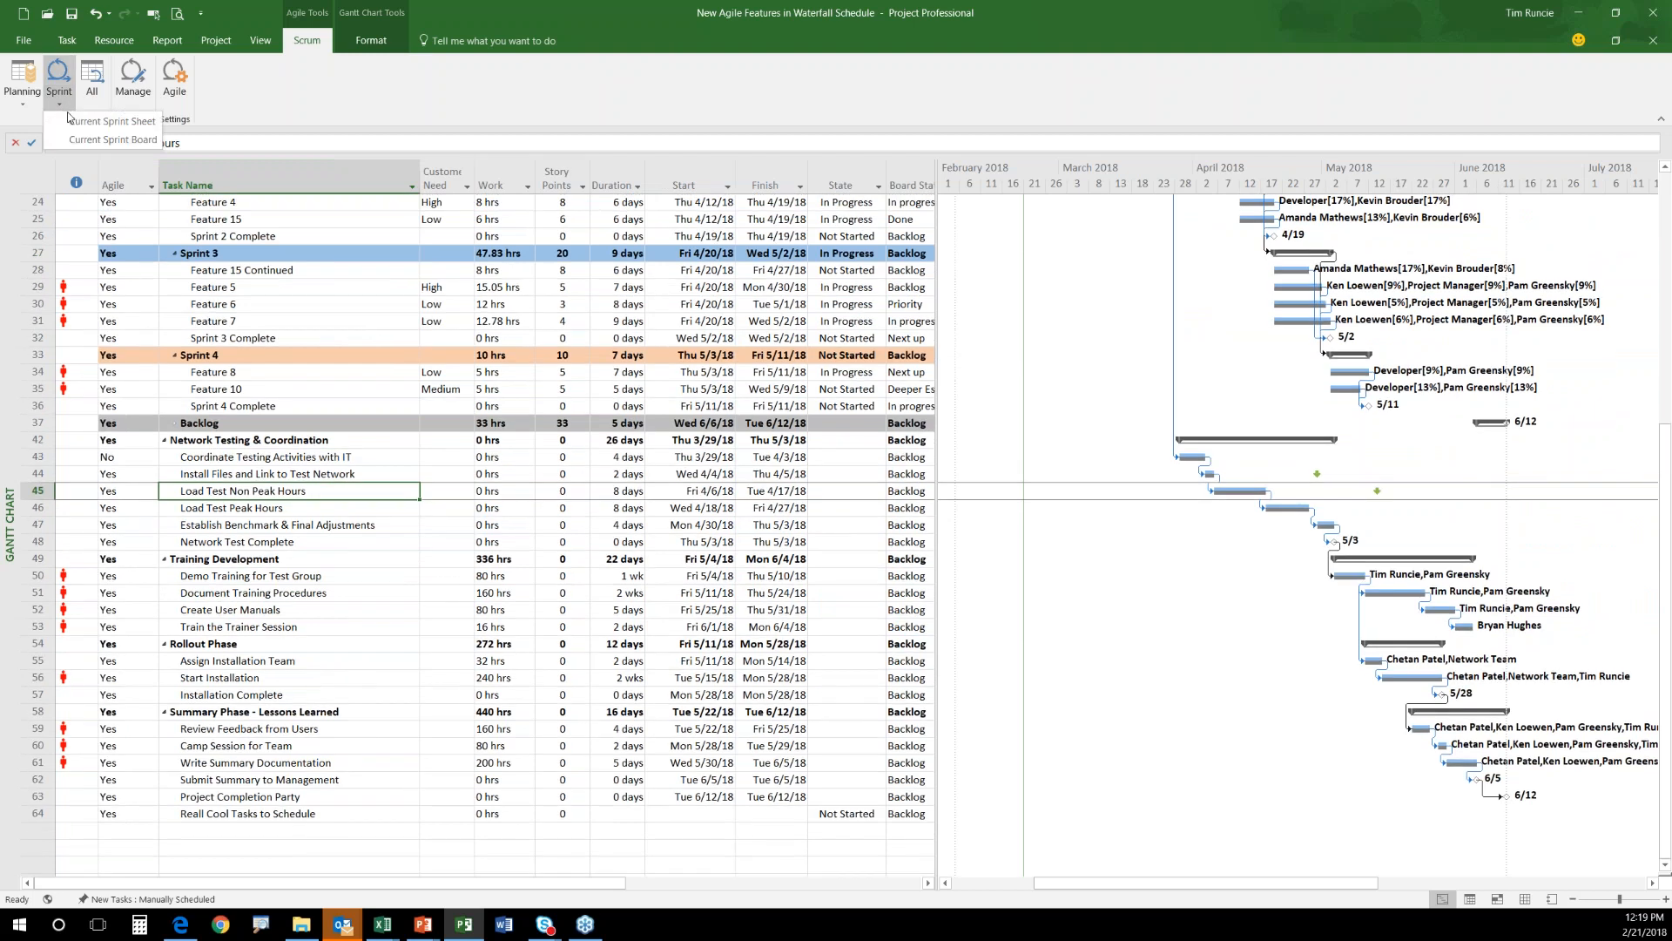
left_click(103, 124)
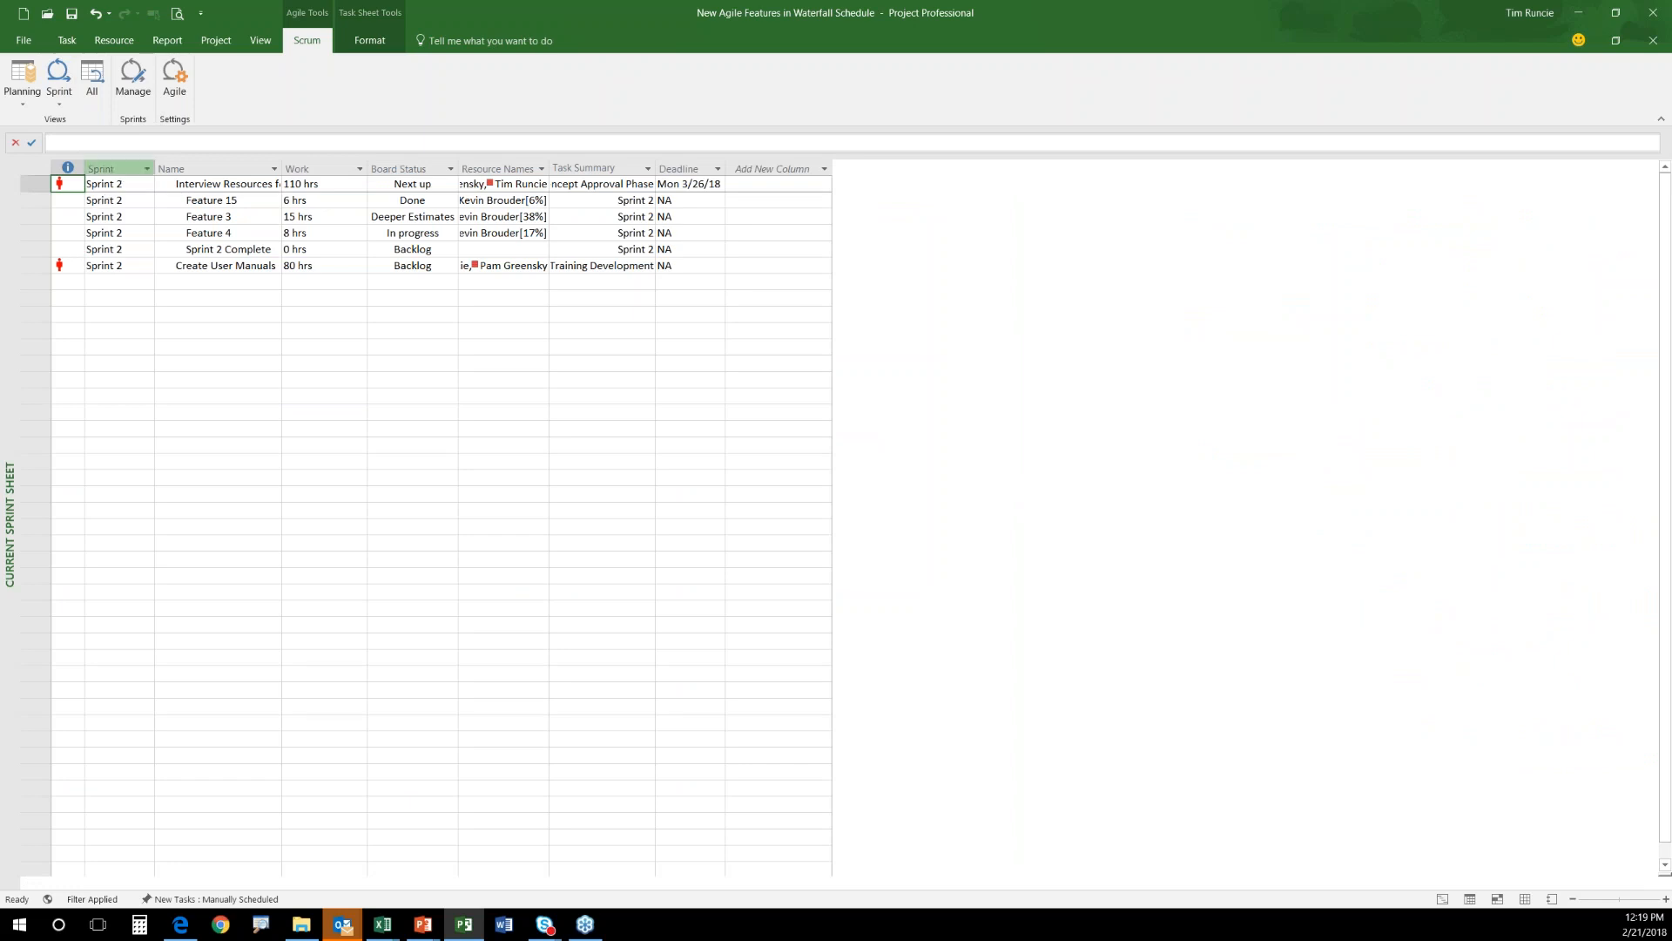
left_click_drag(120, 182, 113, 264)
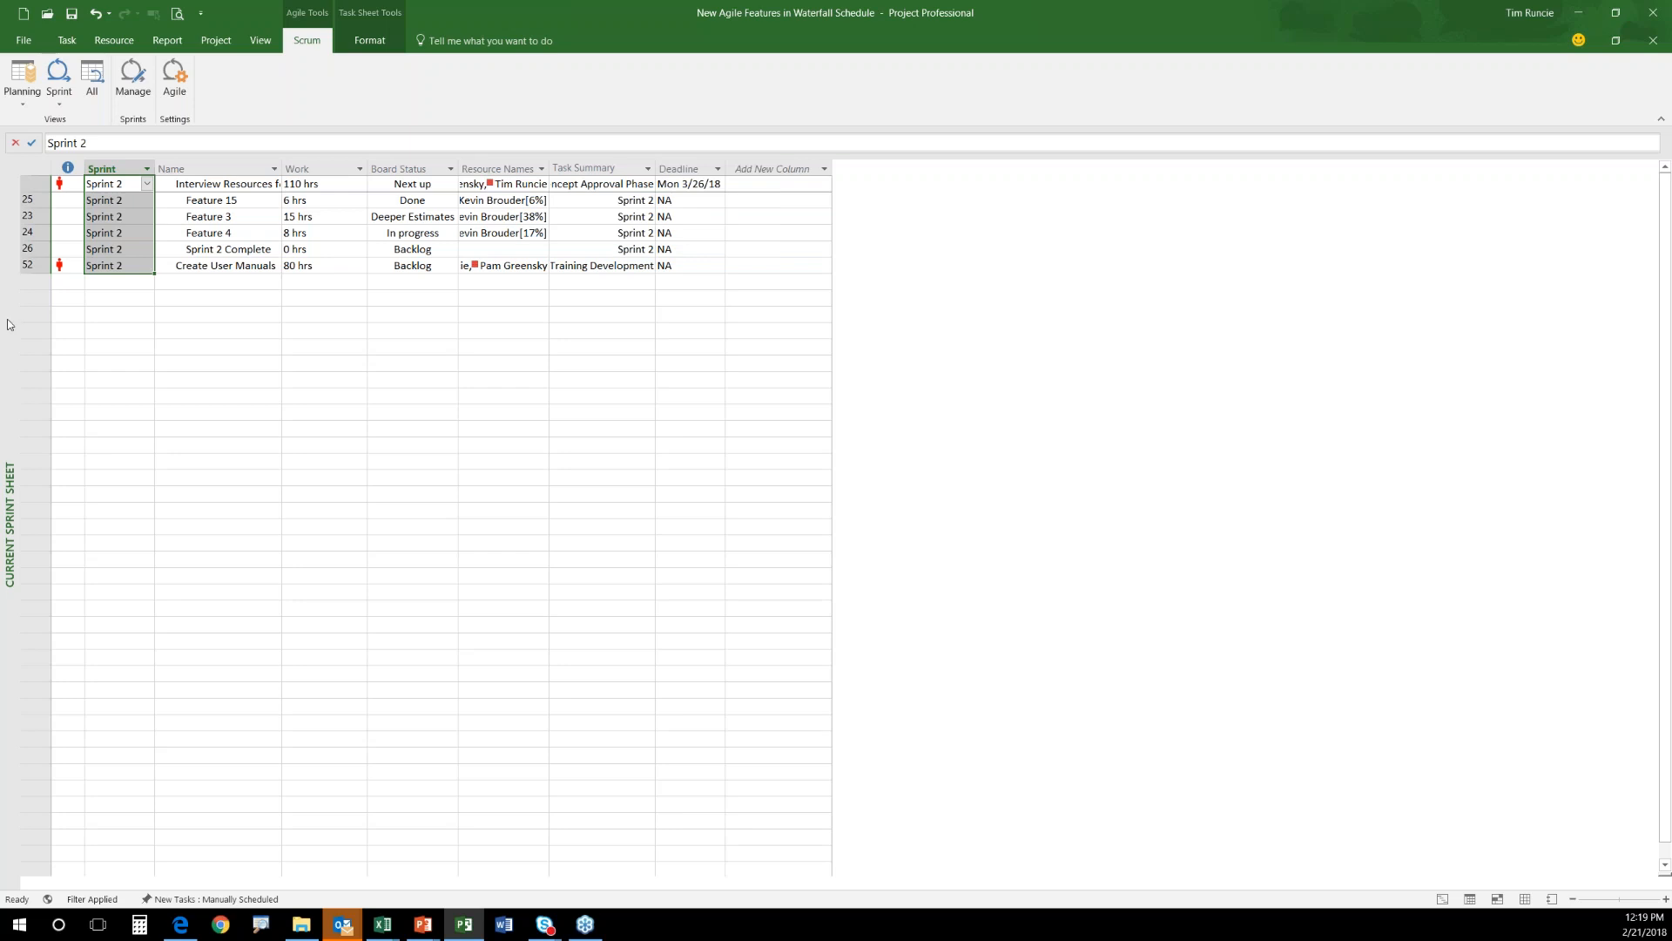
scroll(143, 95, "up", 1)
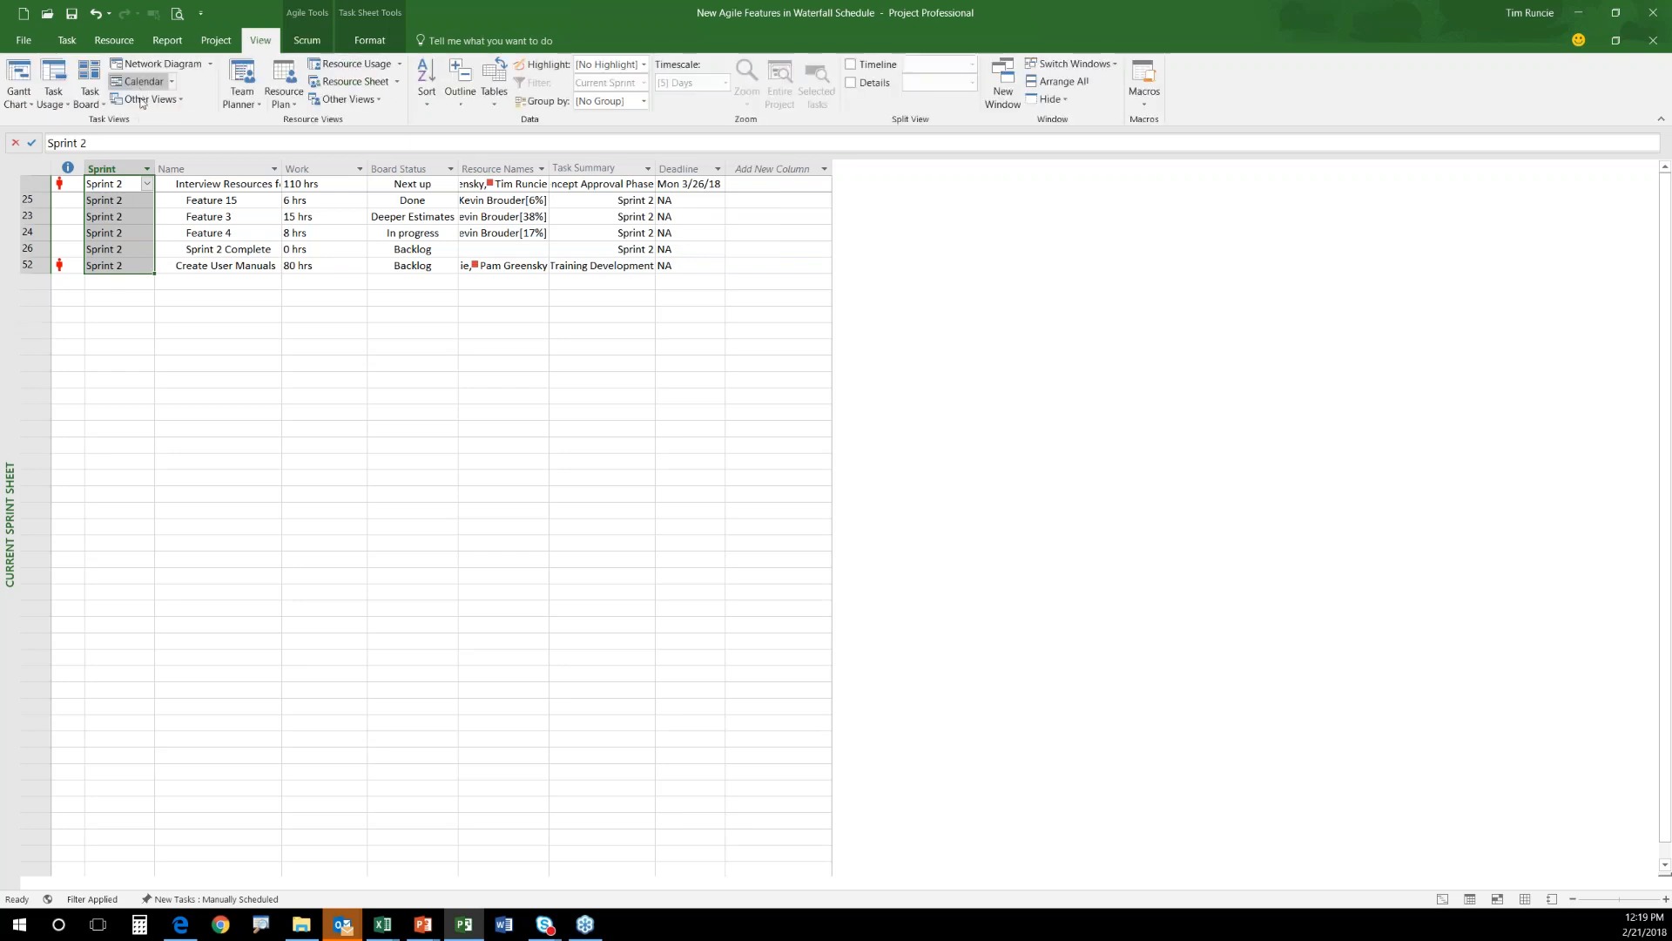
left_click(205, 222)
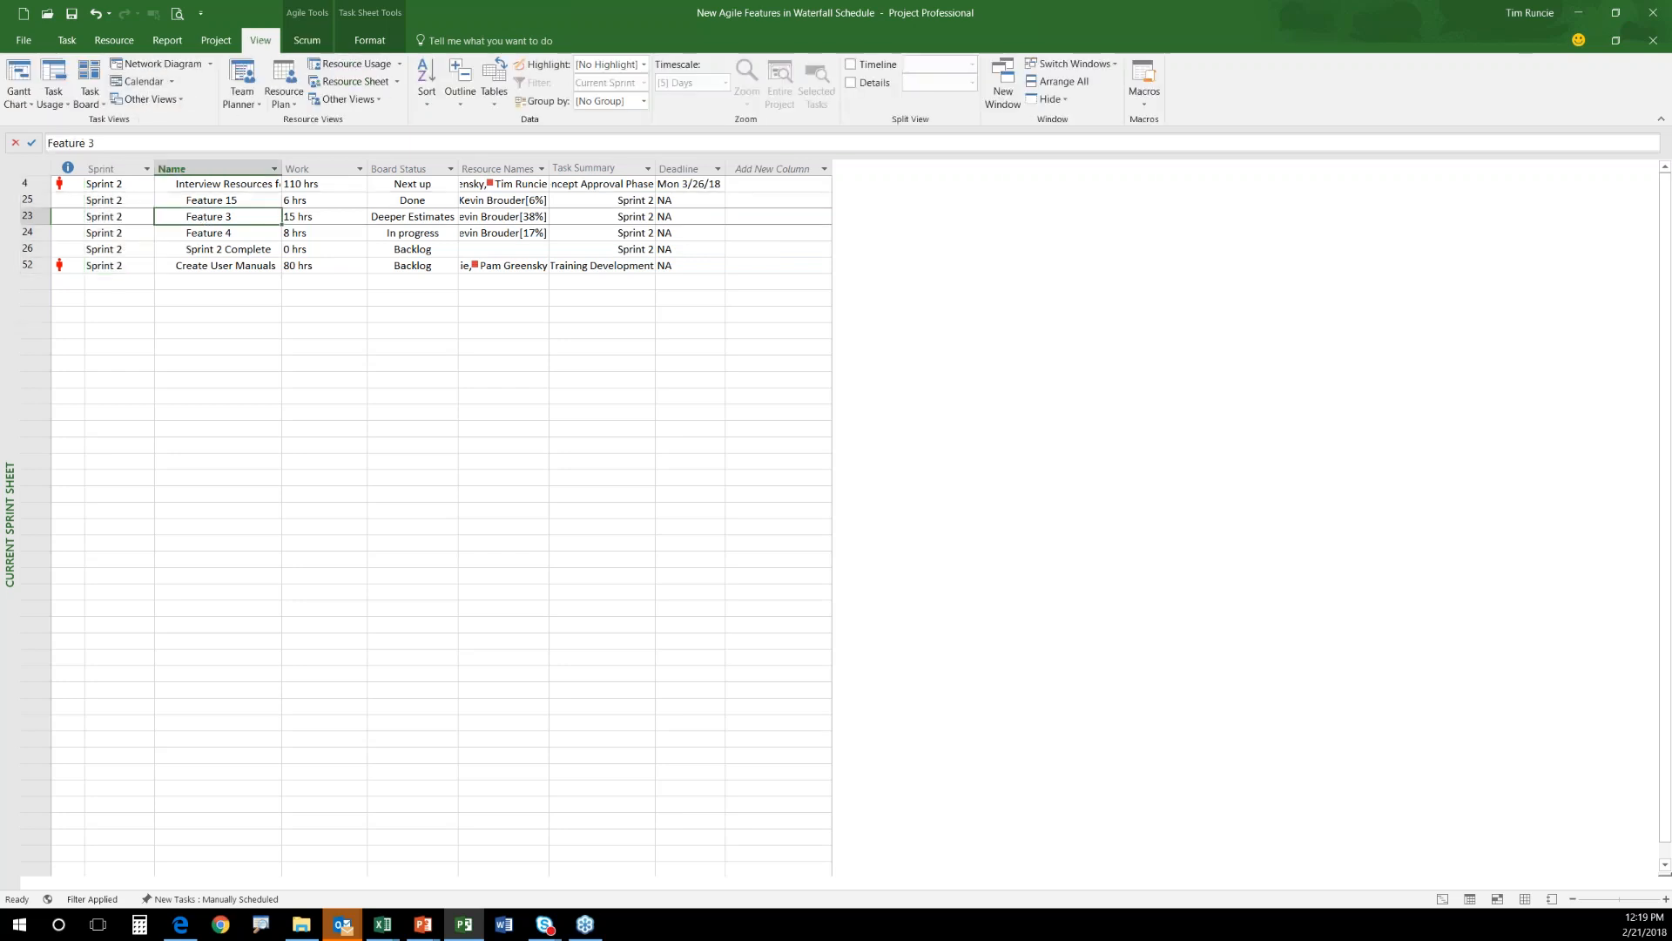
Review the sprint names and lengths from Sprint 1 to Sprint 10 in Manage Sprints, leaving without changes.
left_click(307, 41)
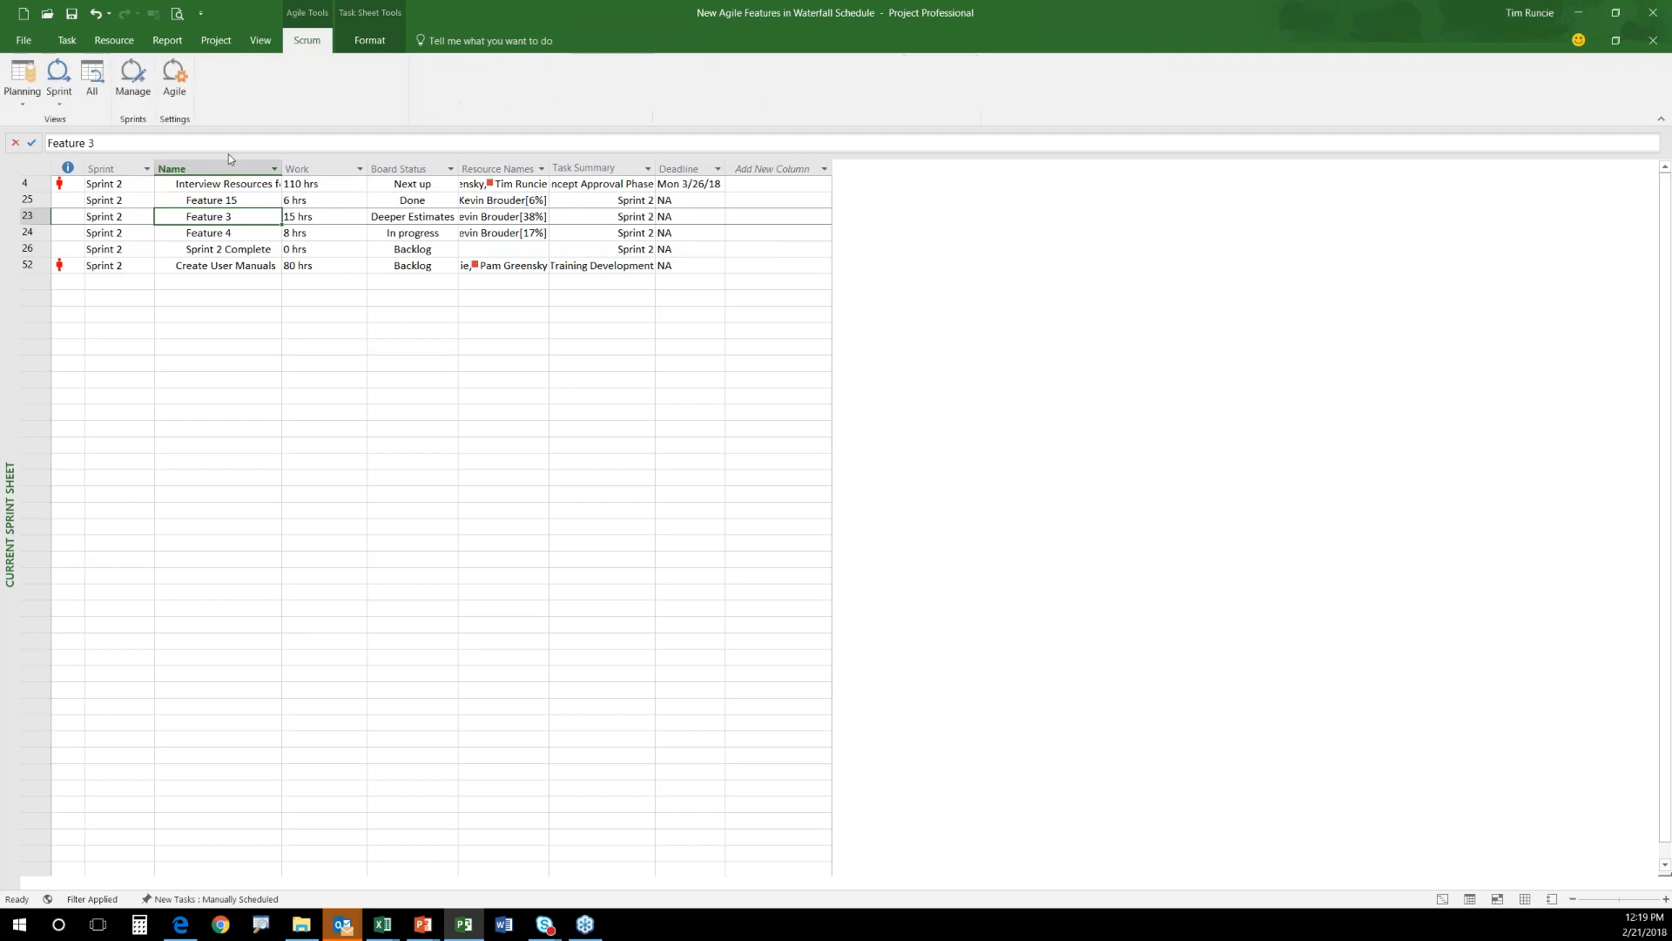
left_click(134, 80)
left_click_drag(685, 287, 475, 231)
left_click(424, 276)
left_click(639, 275)
left_click(631, 349)
left_click(627, 391)
left_click(625, 403)
left_click(634, 288)
left_click(634, 276)
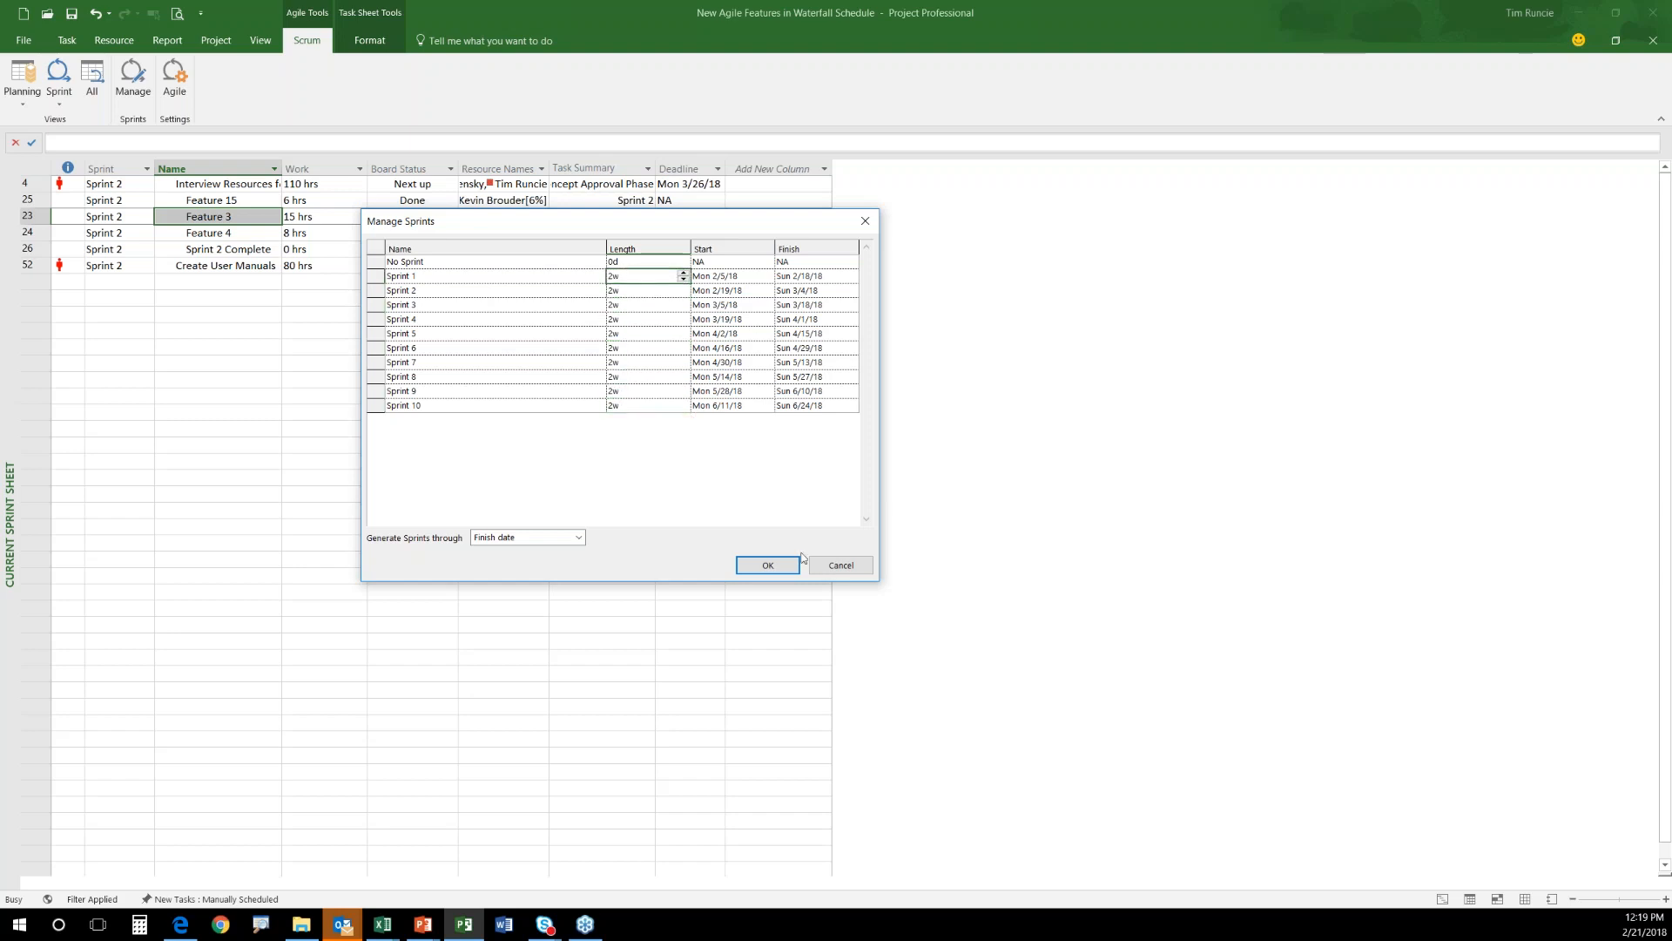
left_click(849, 572)
Check the Current Sprint Sheet again and switch to the Current Sprint Board to view its tasks.
left_click(61, 105)
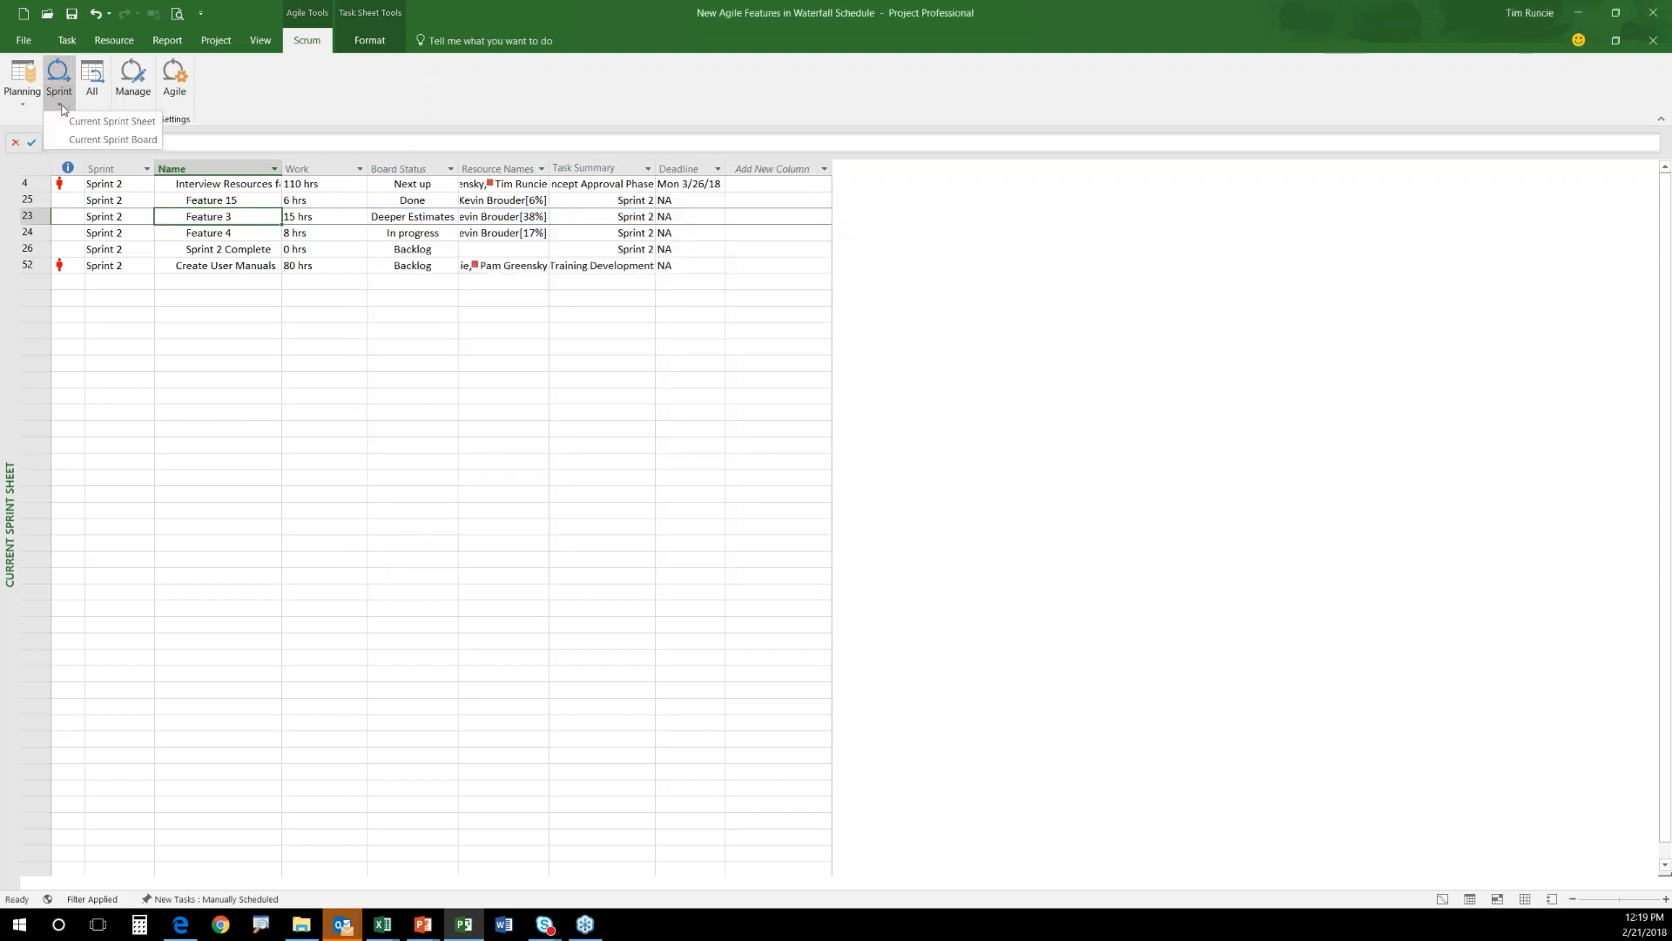
left_click(125, 128)
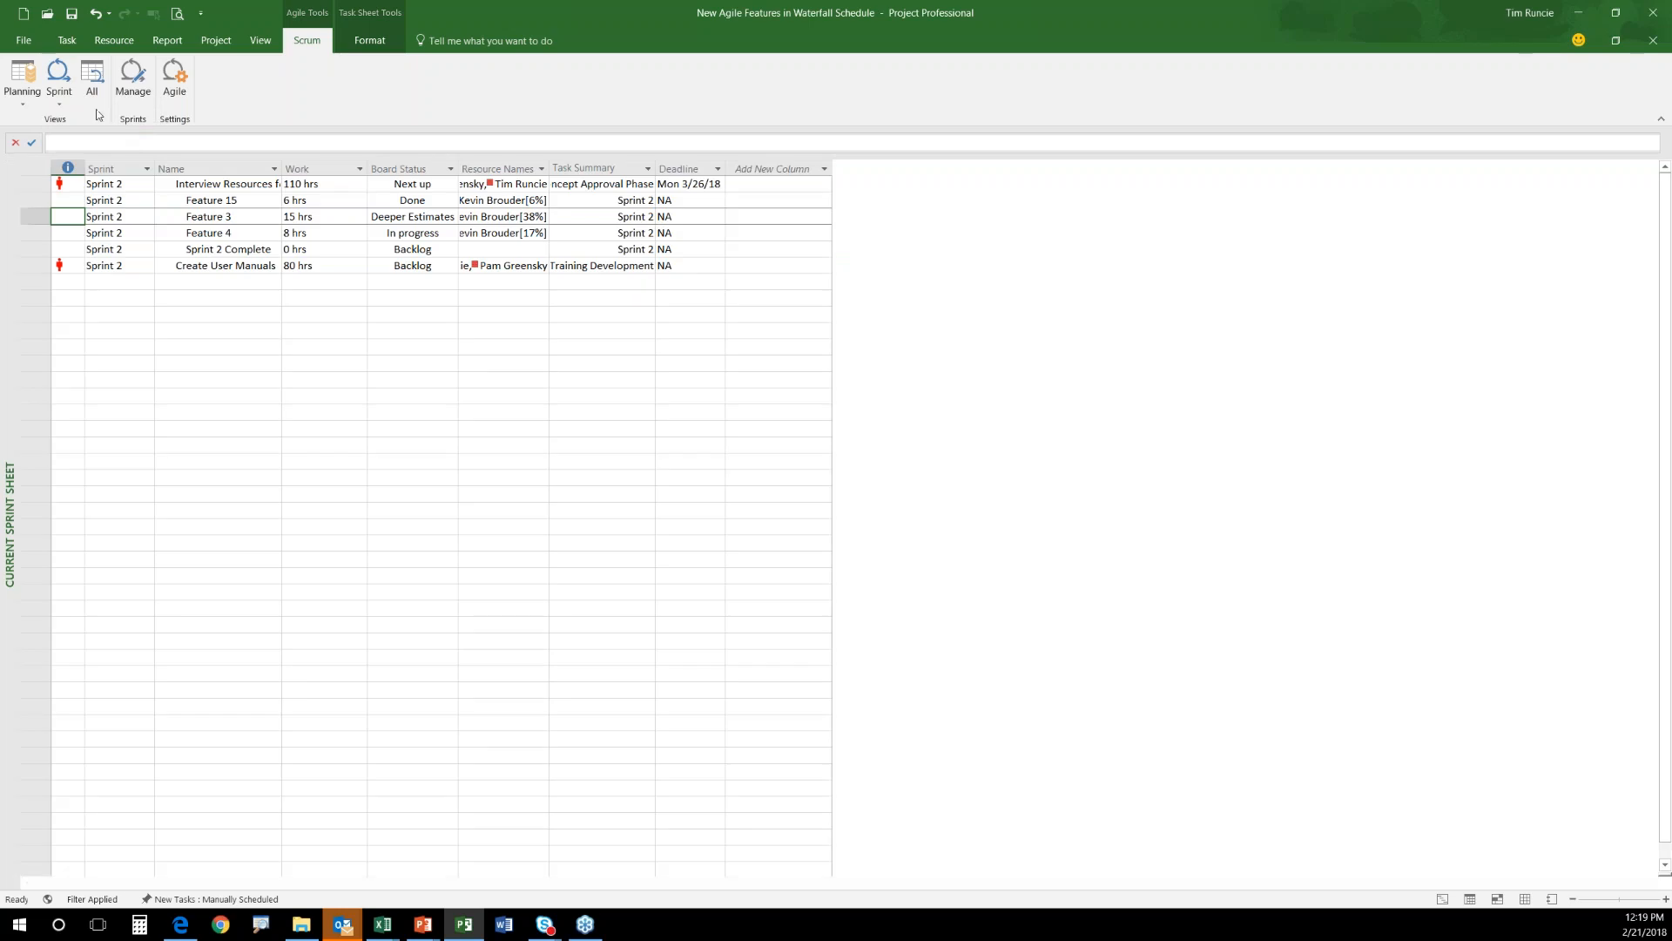
left_click(59, 98)
left_click(106, 139)
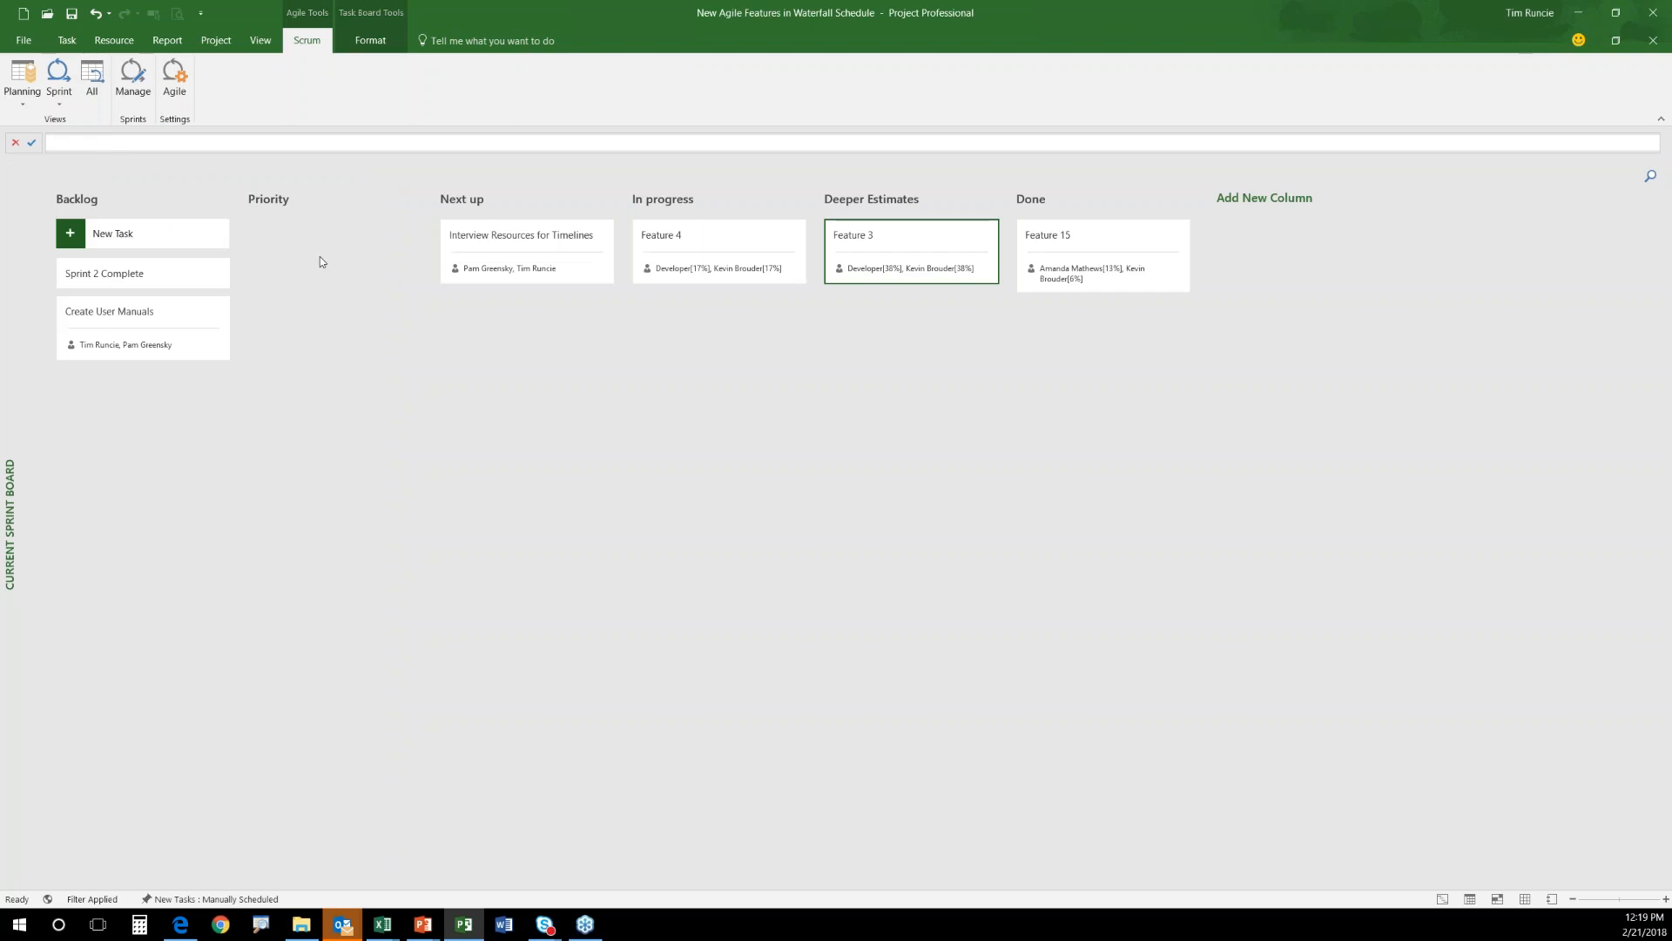
Return to the Gantt Chart view and widen the timeline area so the table ends at the Start column.
left_click(25, 108)
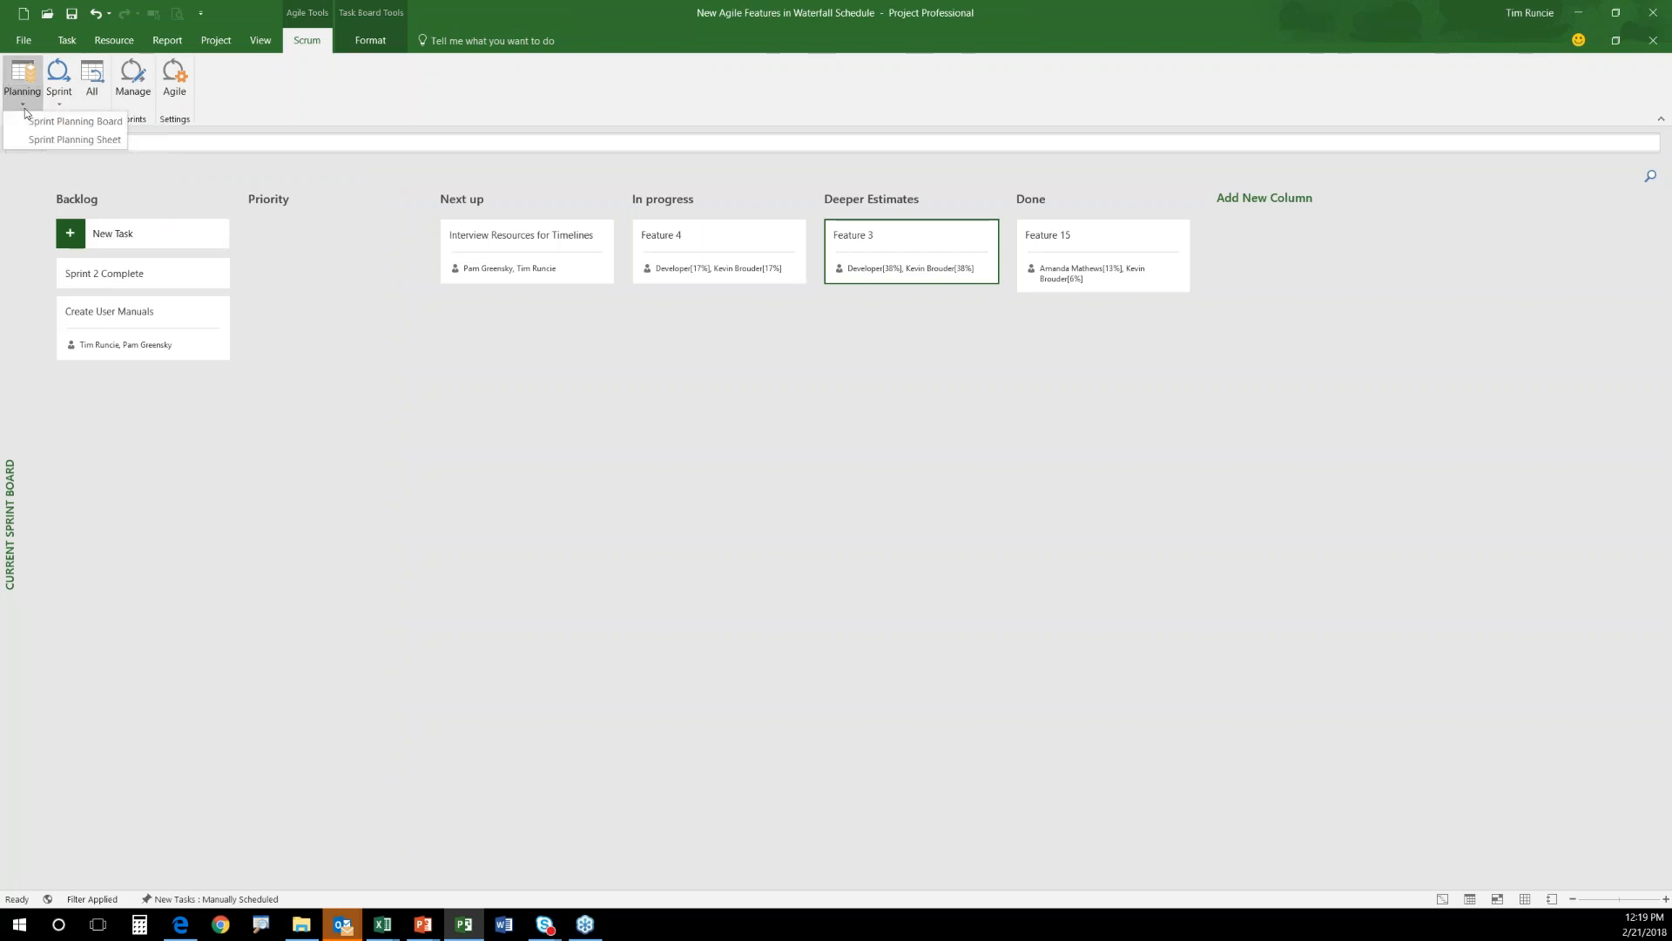
right_click(9, 412)
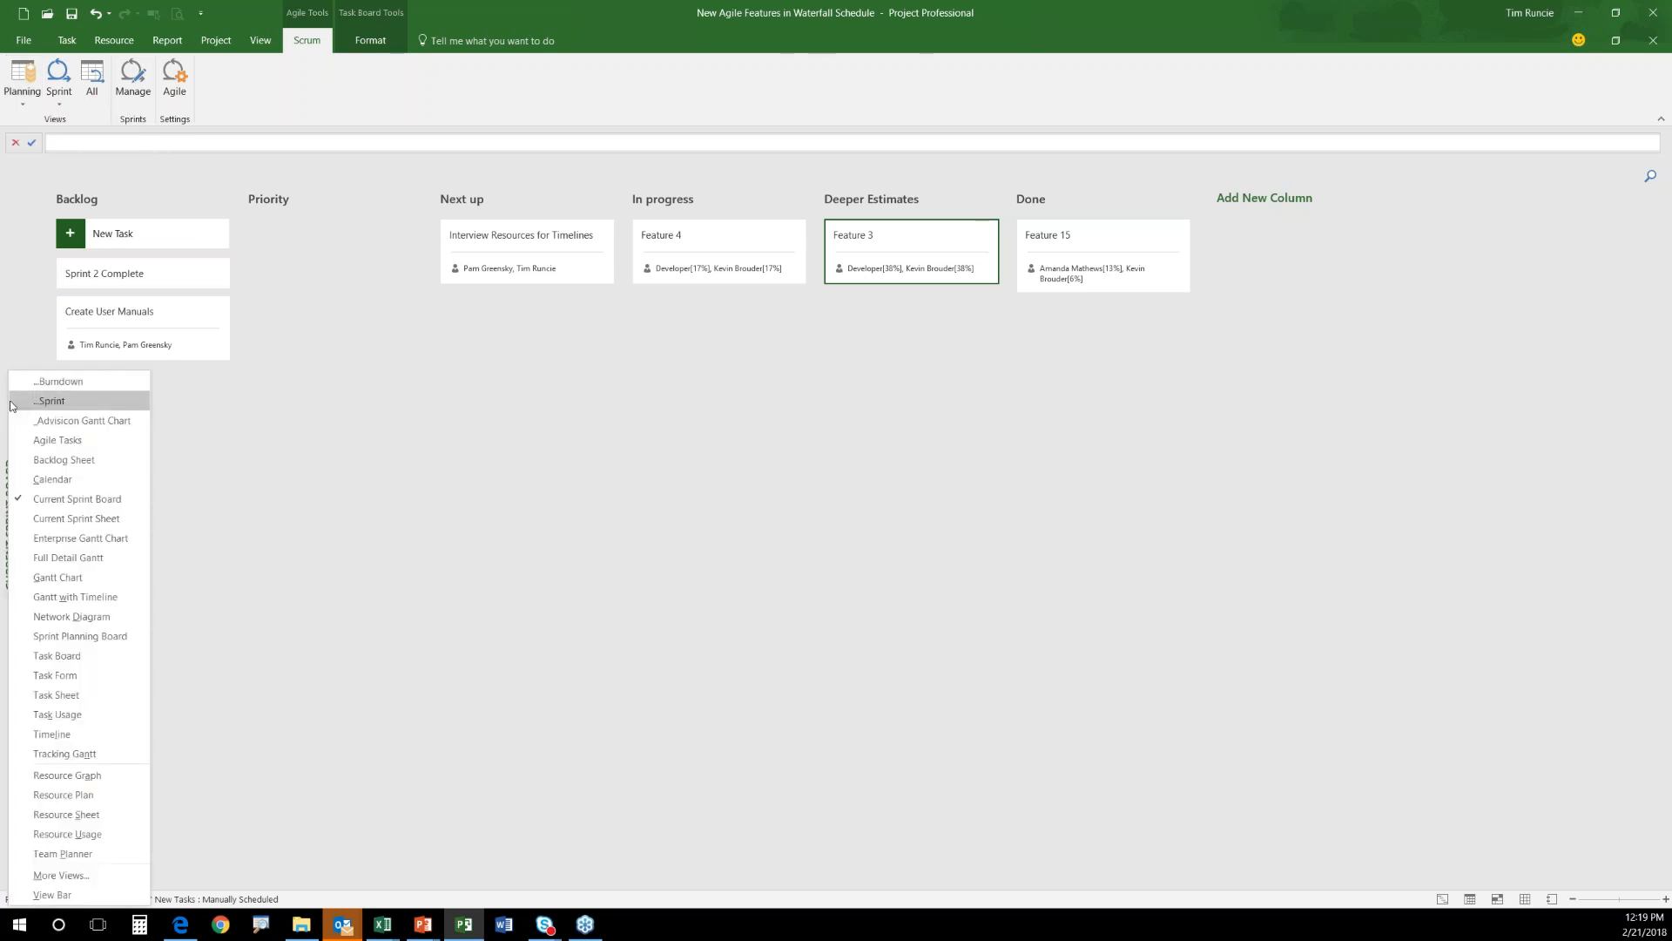
left_click(125, 578)
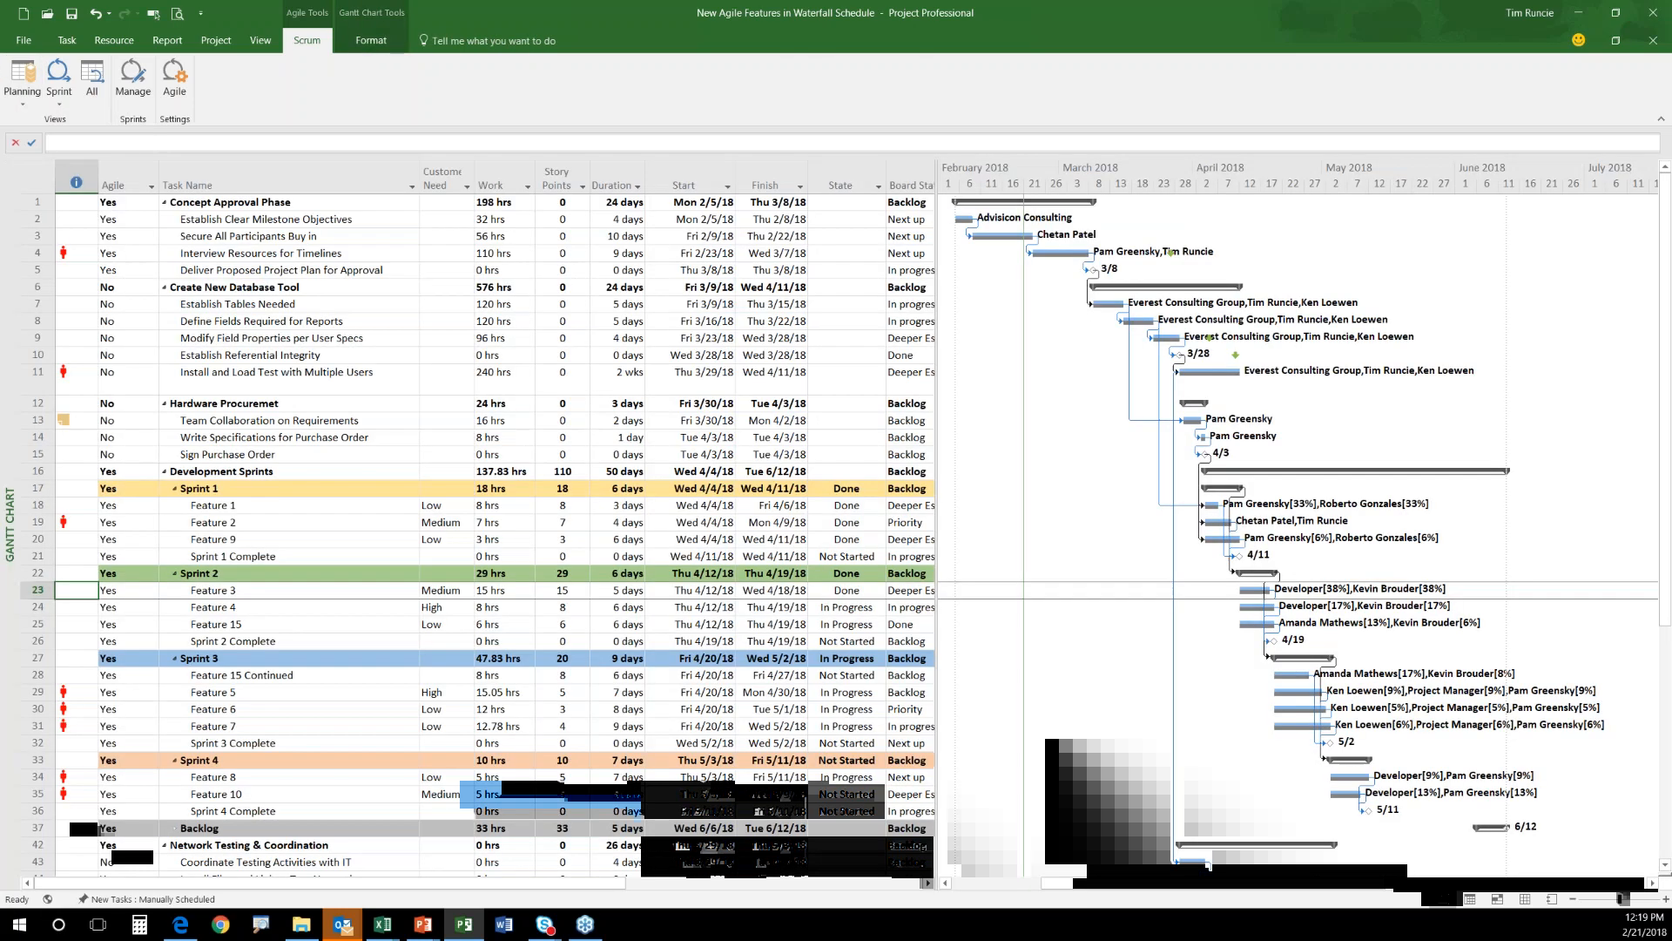
left_click_drag(931, 261, 714, 262)
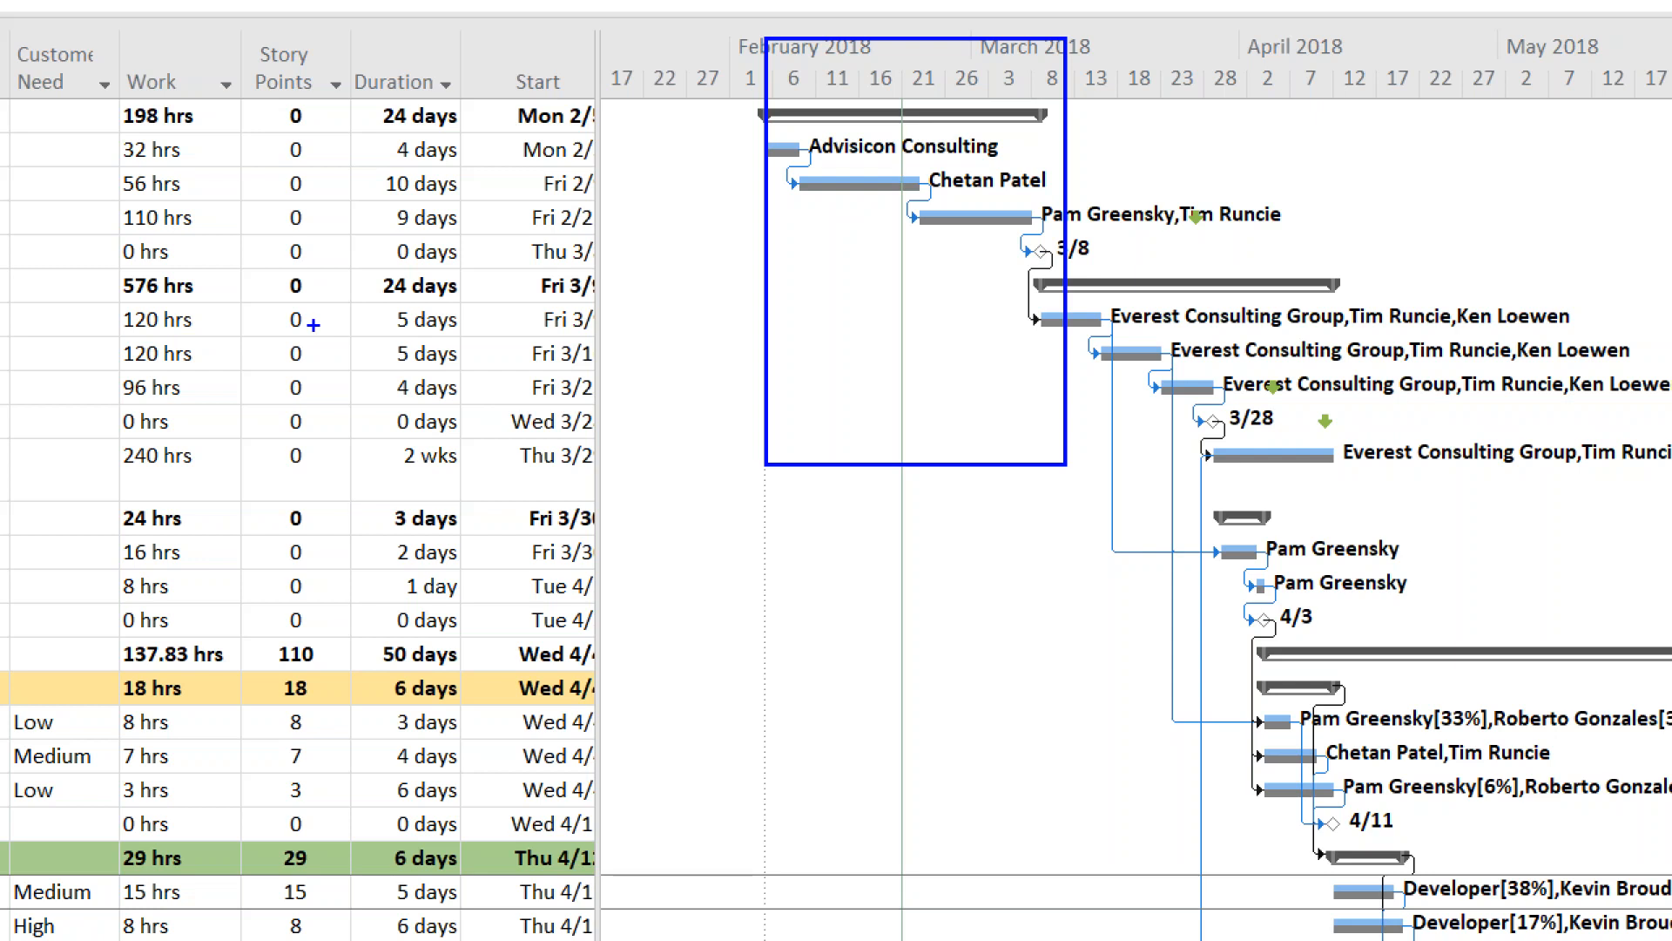
key("Escape")
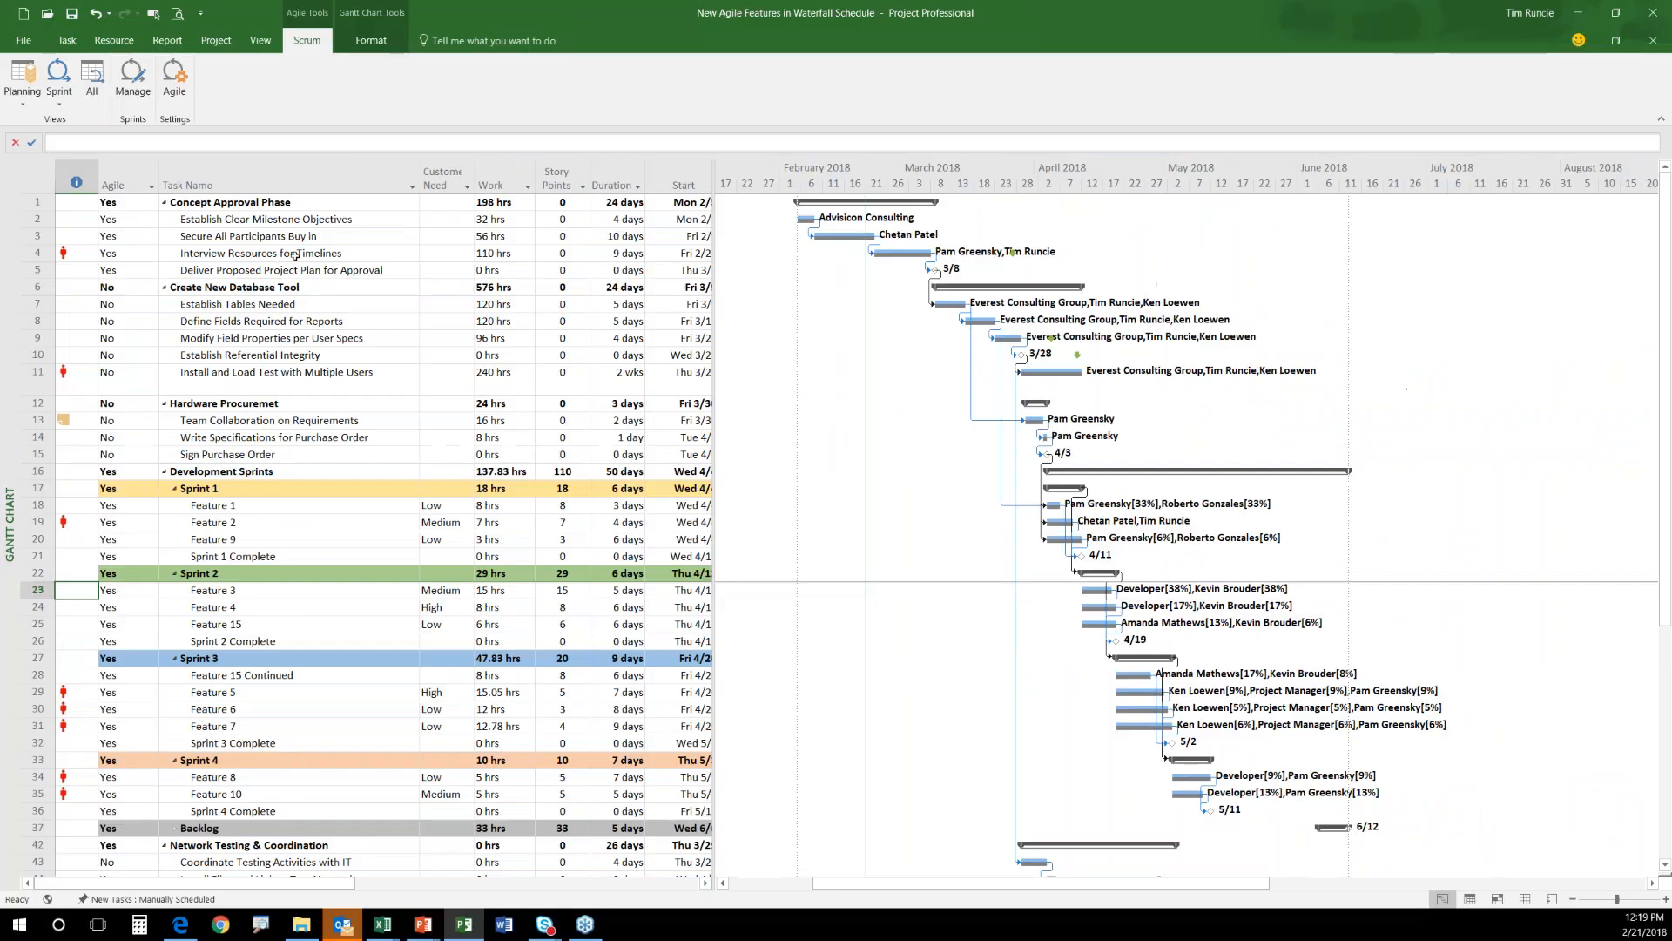
Group the Gantt Chart tasks by the custom _Burndown group and collapse the No Value group.
left_click(300, 236)
left_click(260, 40)
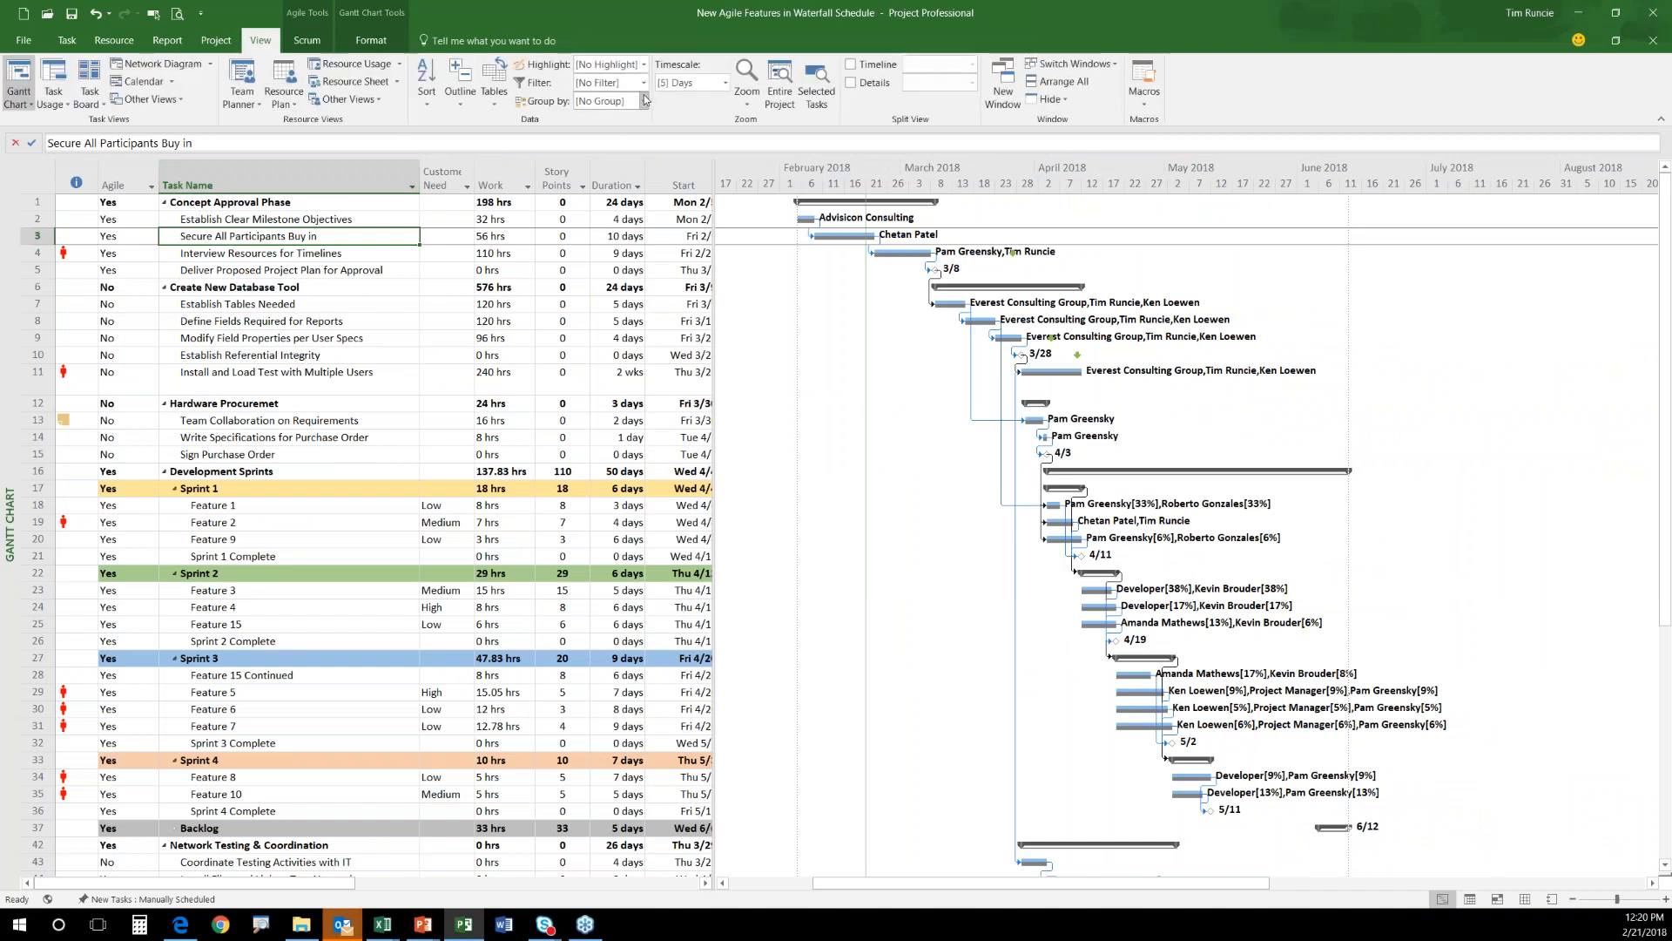
left_click(646, 101)
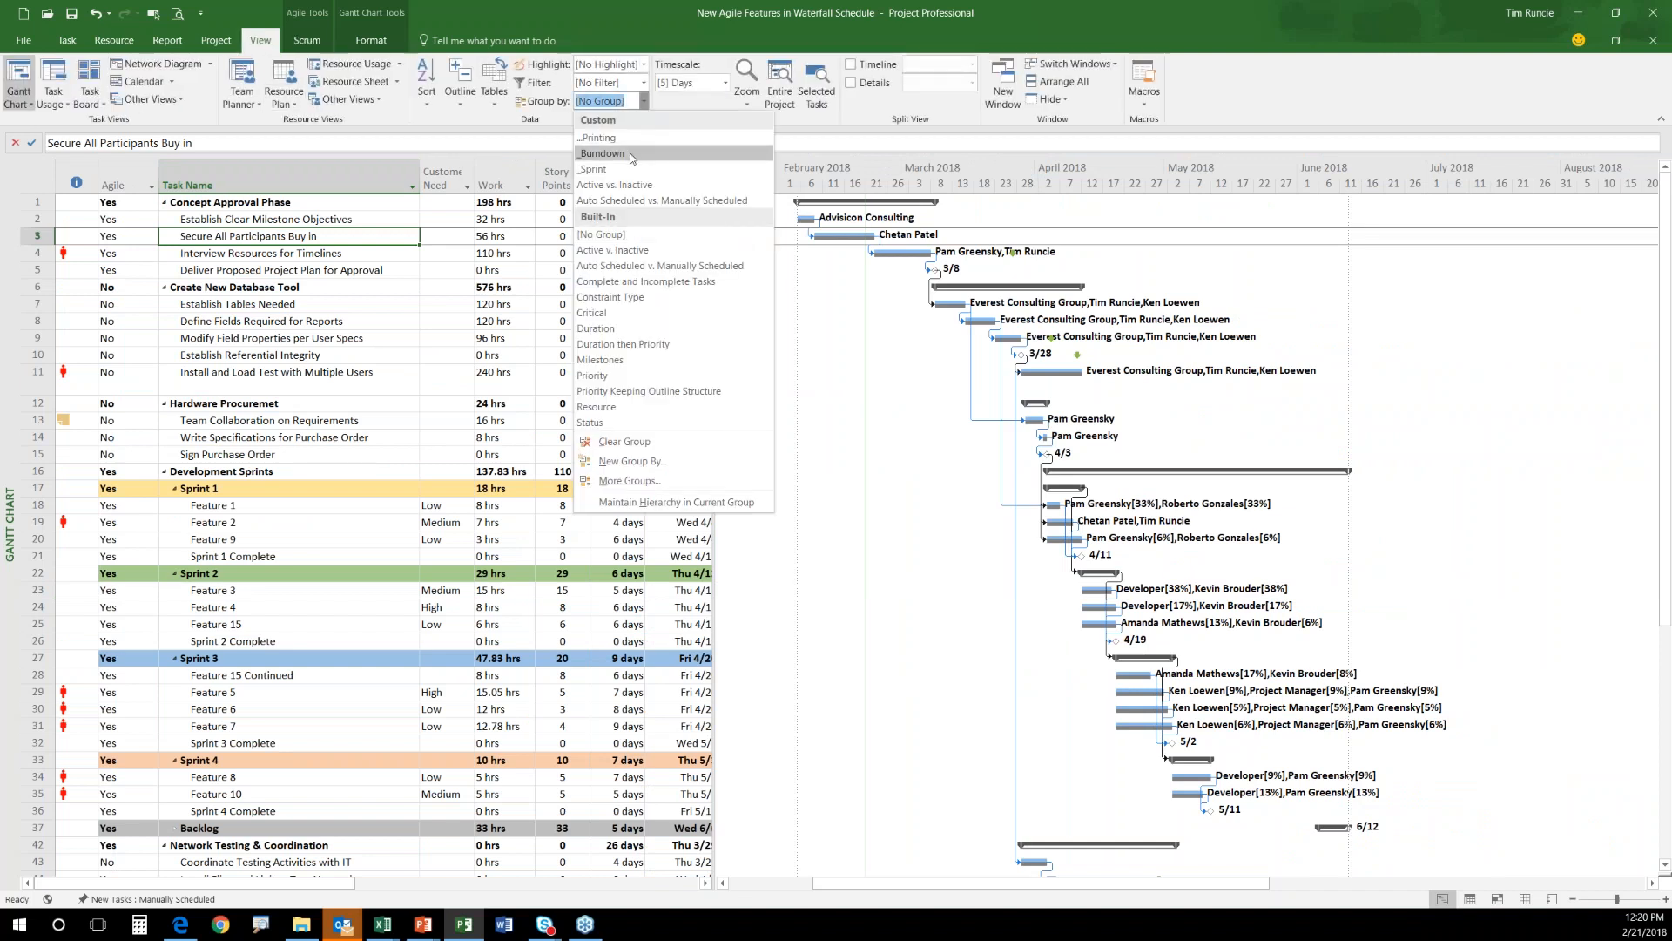
left_click(630, 153)
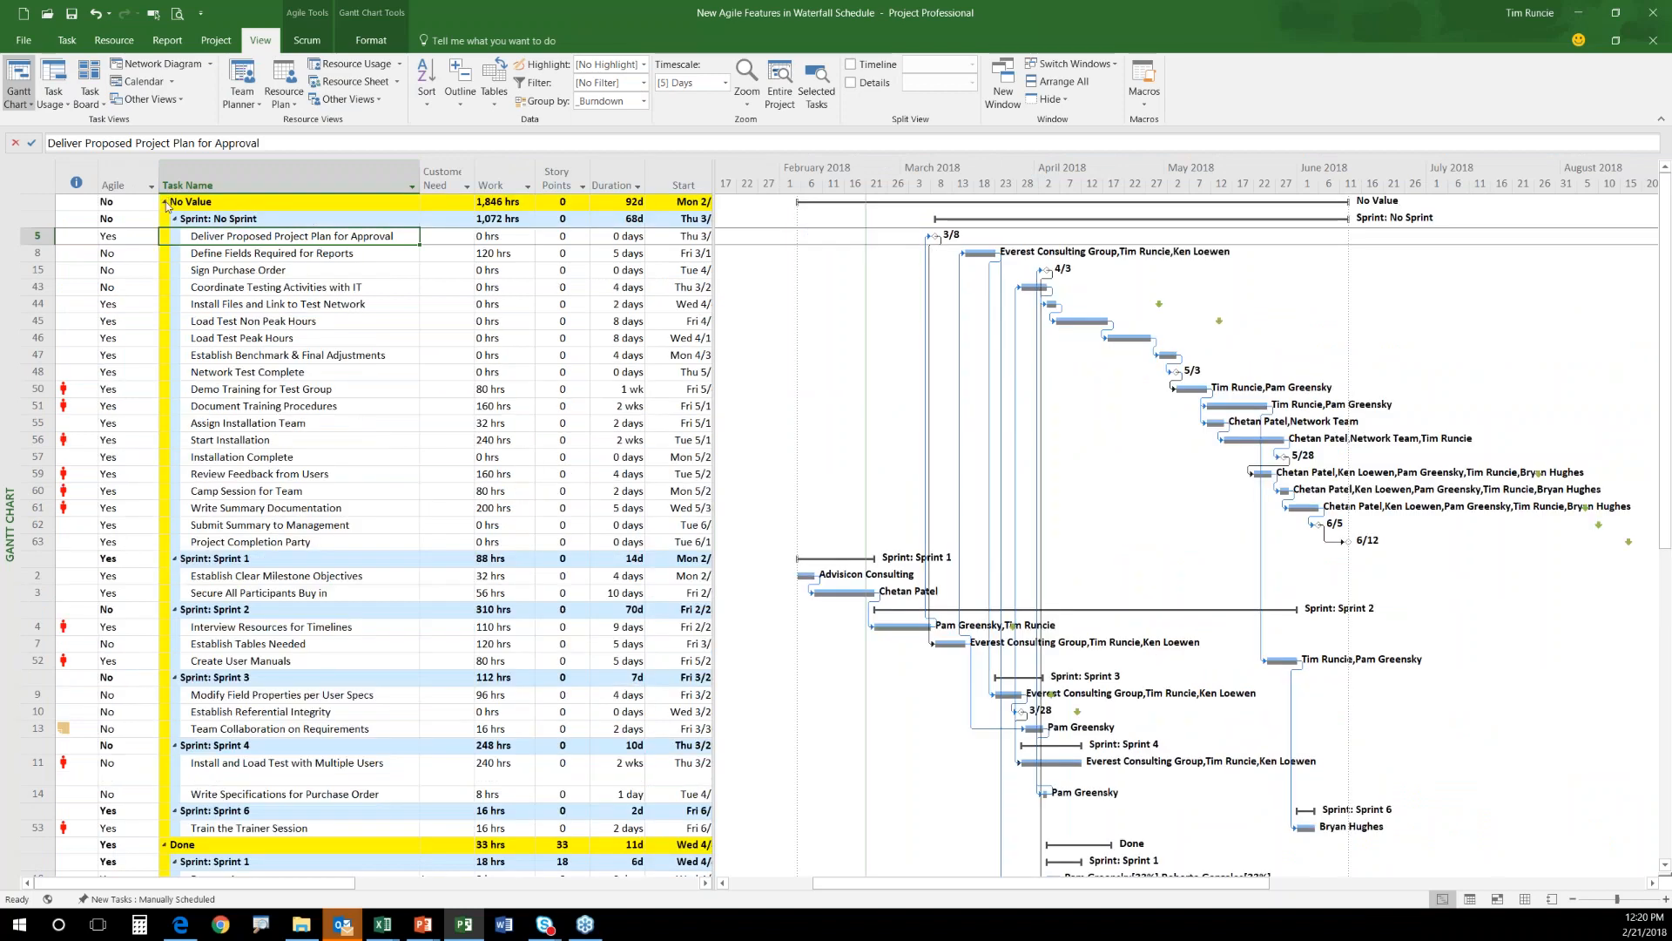
left_click(164, 202)
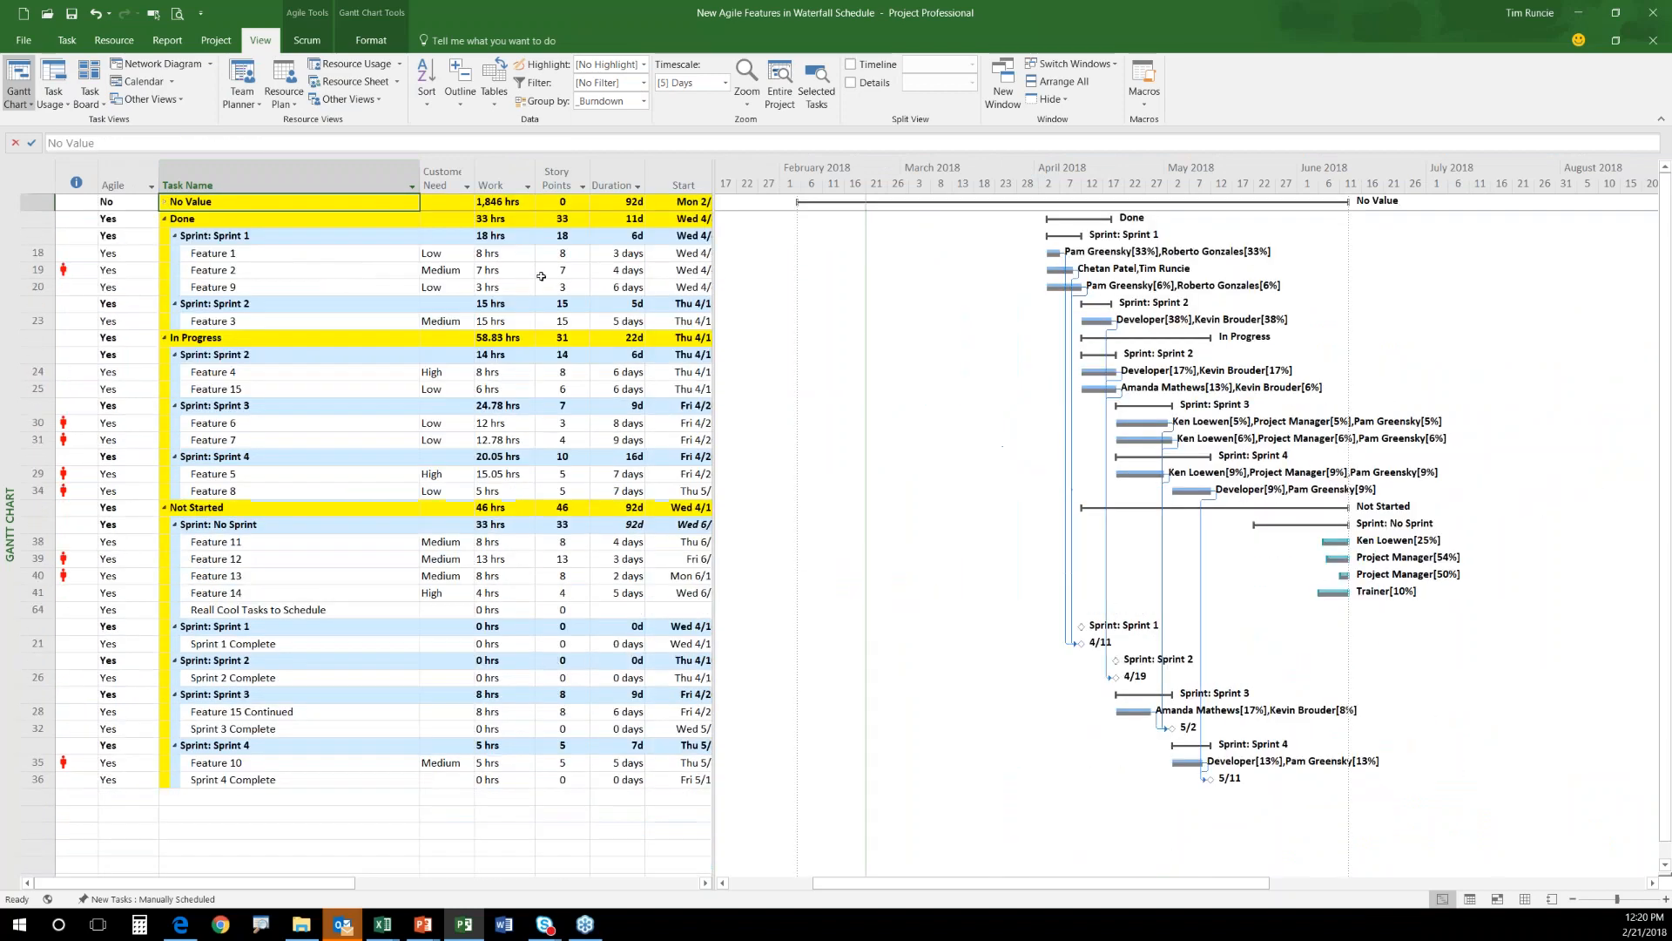
Check the work hours of the Done features, widen the table to show the State column, and collapse the Done group.
left_click_drag(506, 257, 503, 286)
left_click_drag(712, 295, 915, 294)
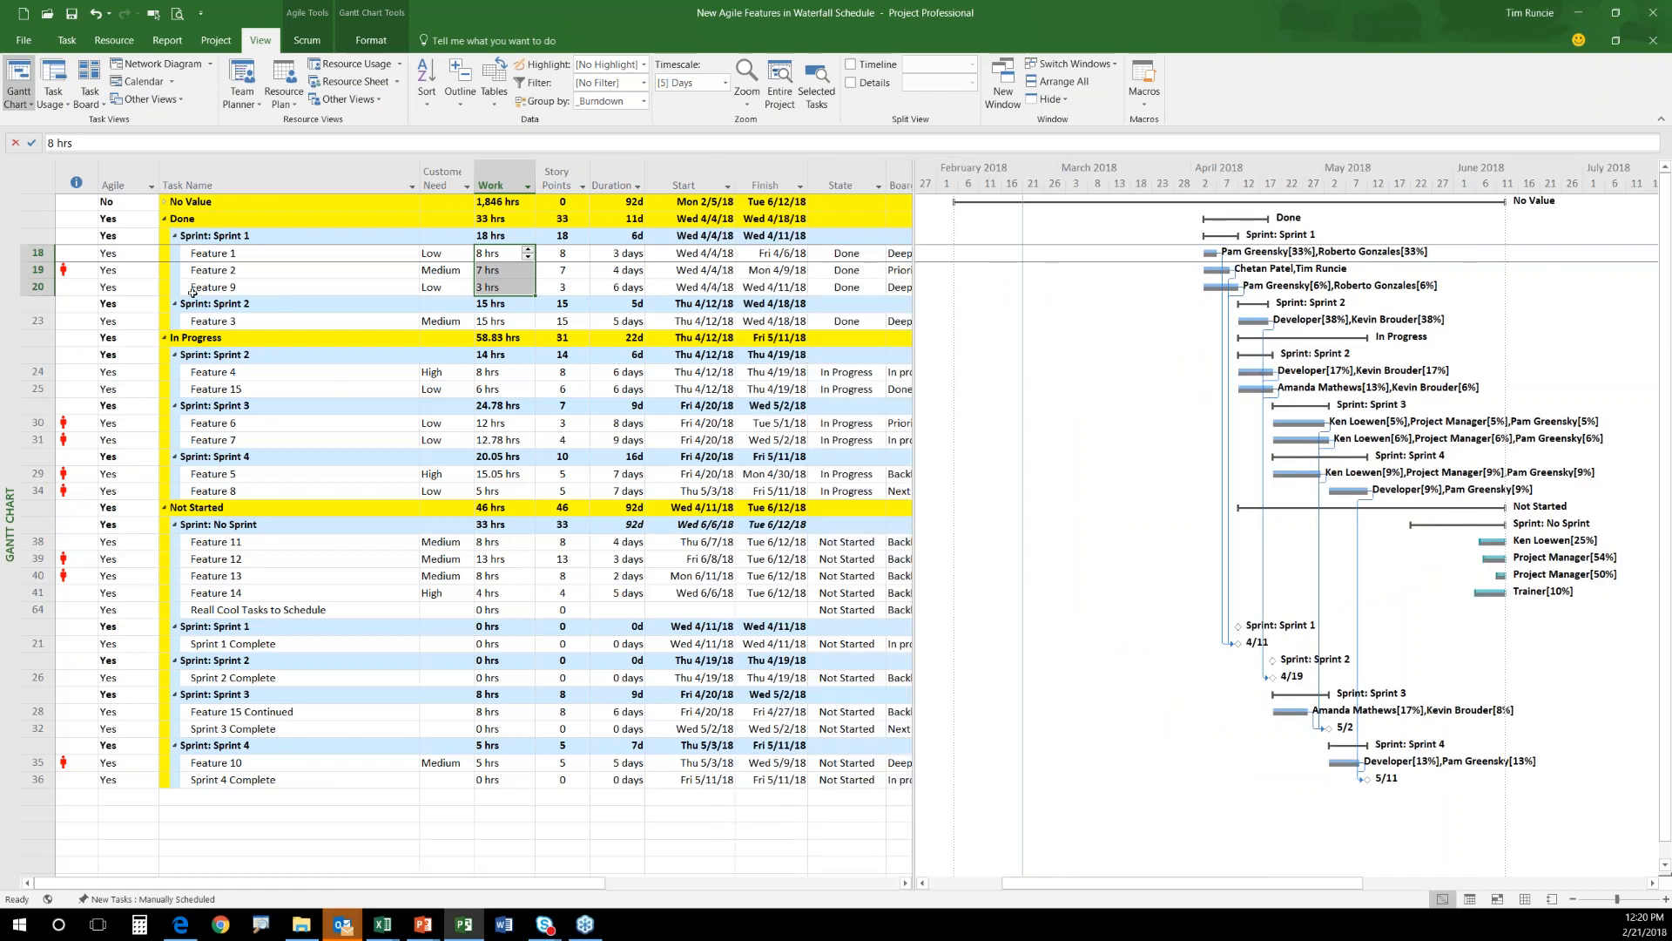
left_click(165, 224)
left_click(165, 220)
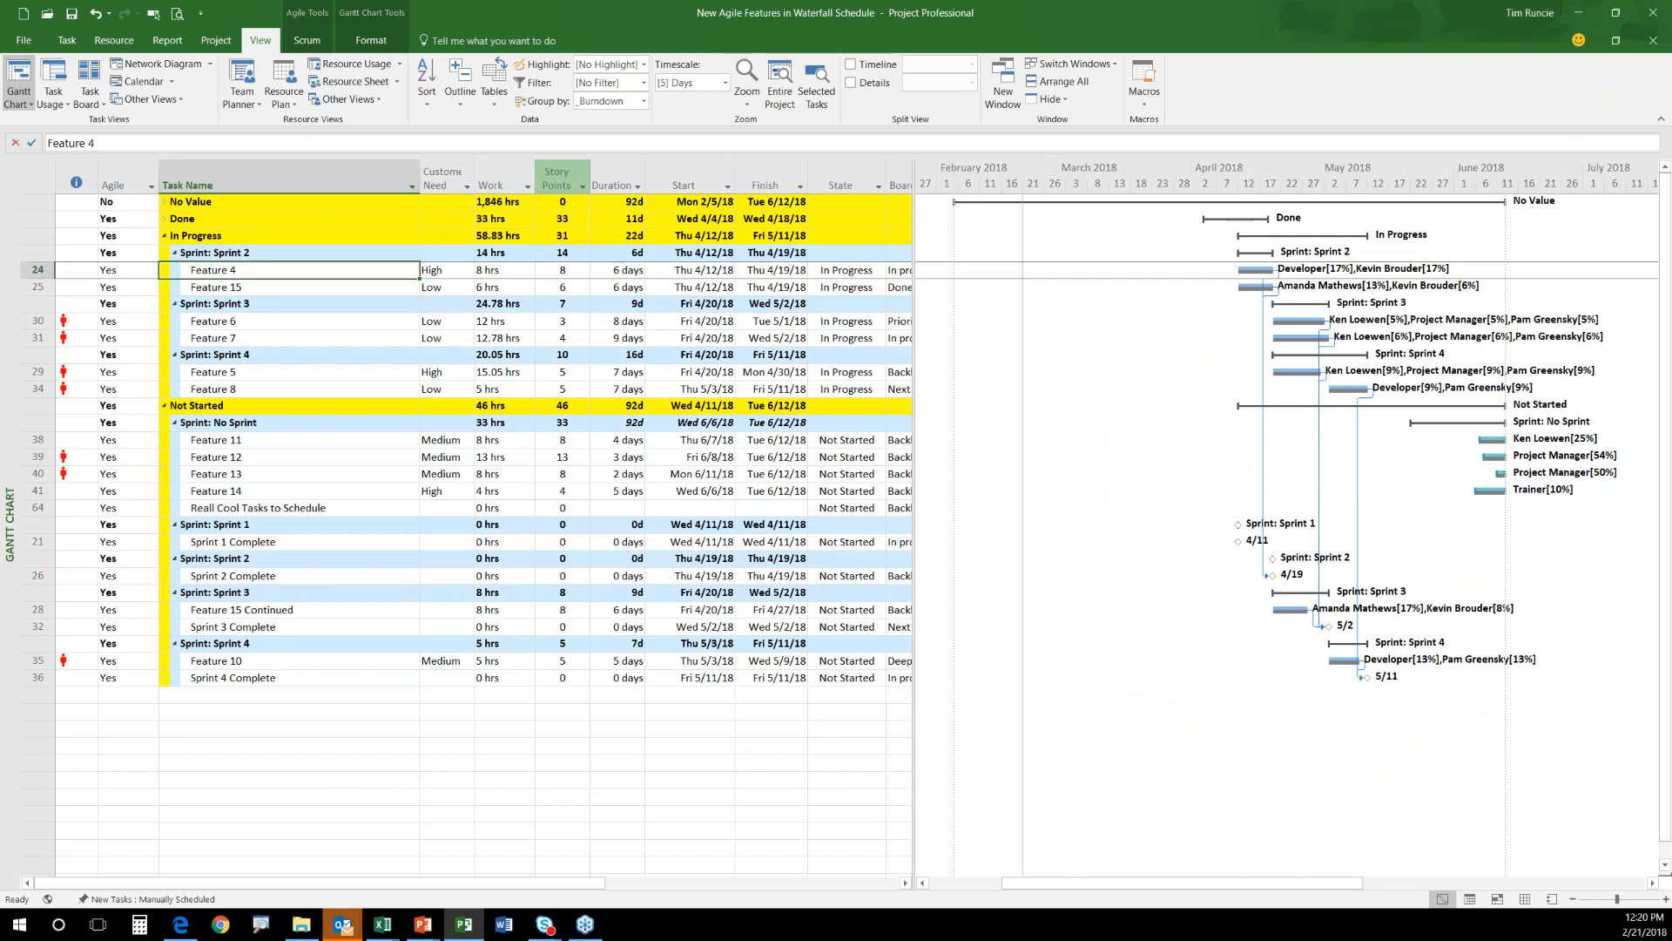
Insert a Cost column before Duration and fit its width to its contents.
right_click(606, 181)
left_click(675, 289)
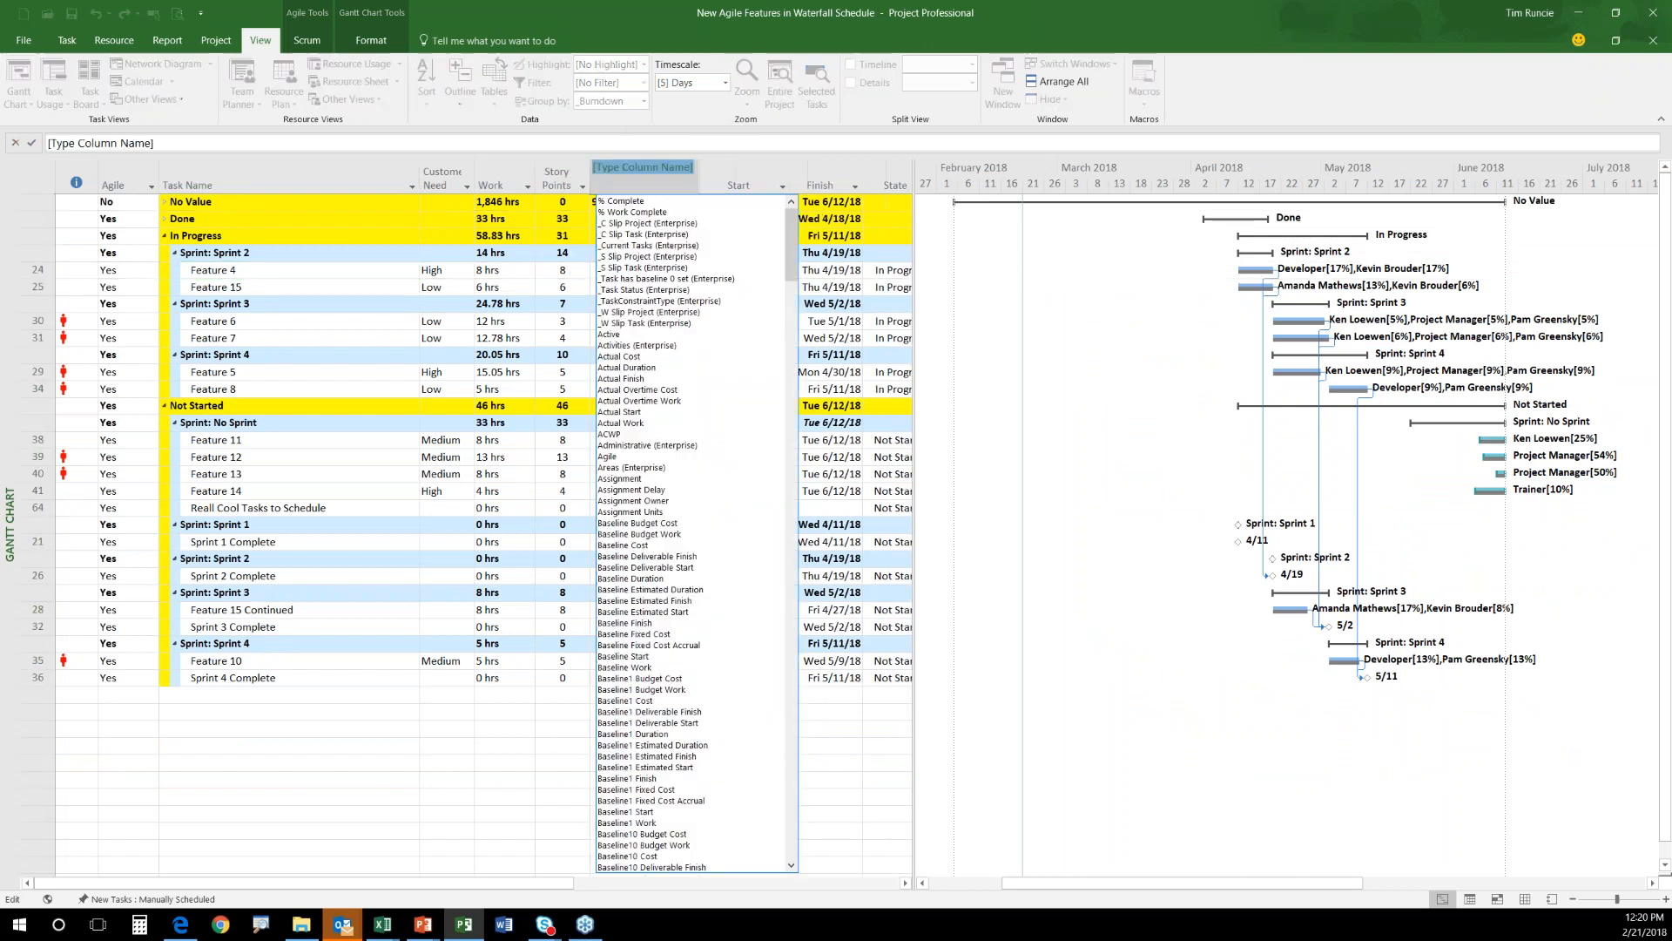
type("cost")
key("Return")
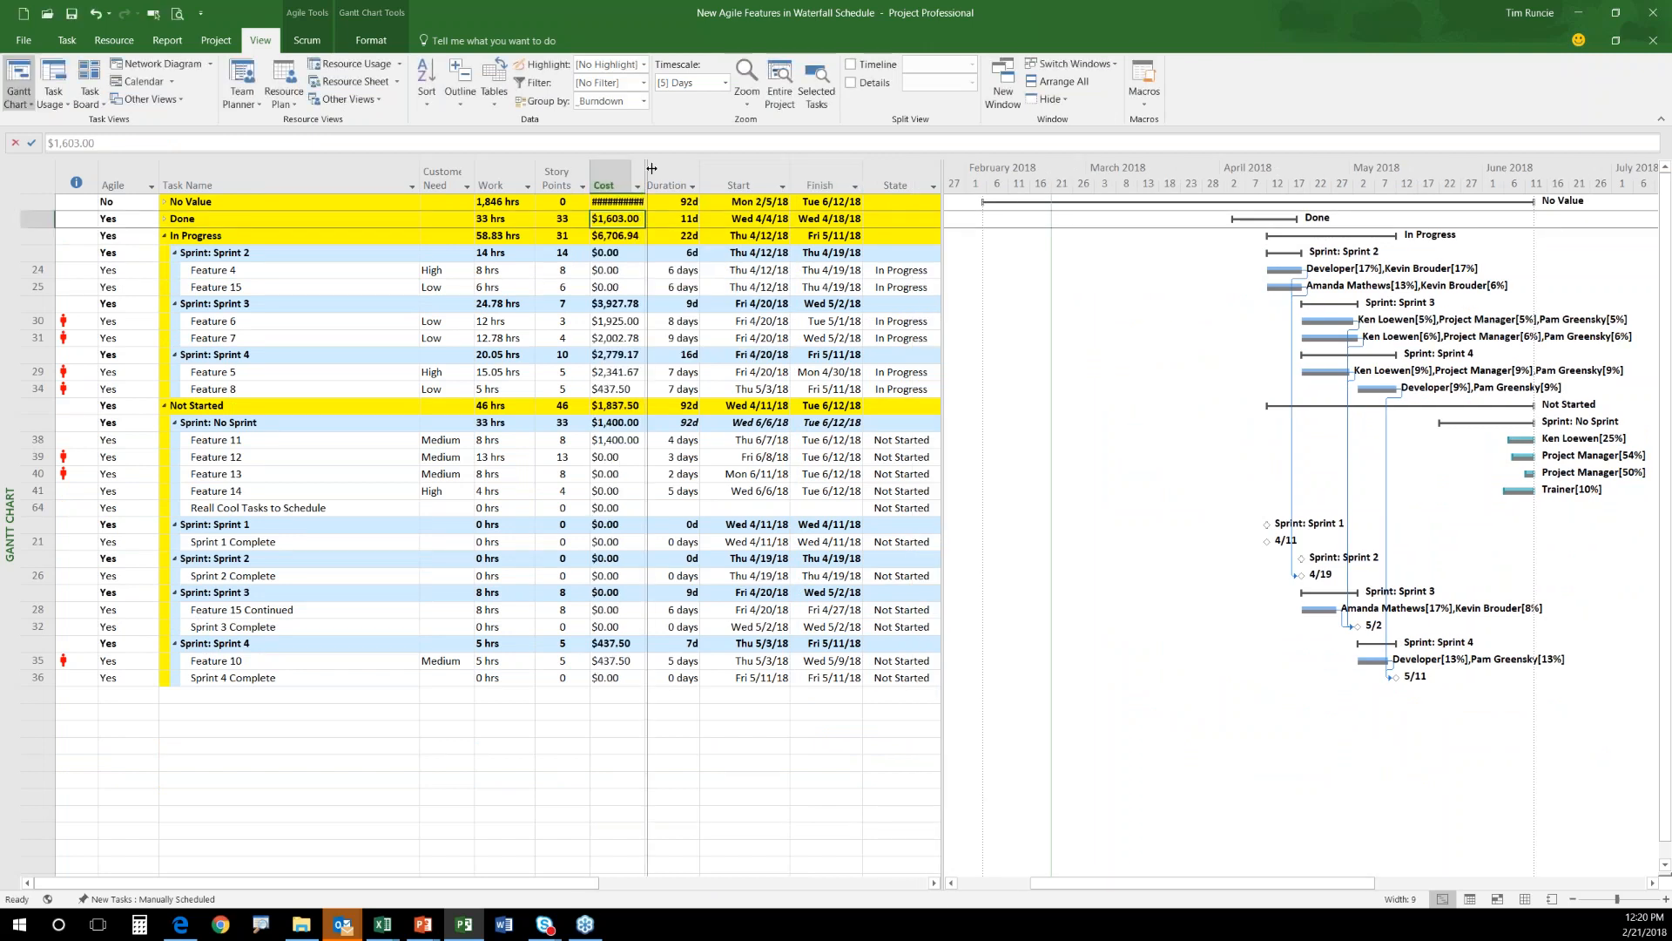
double_click(644, 168)
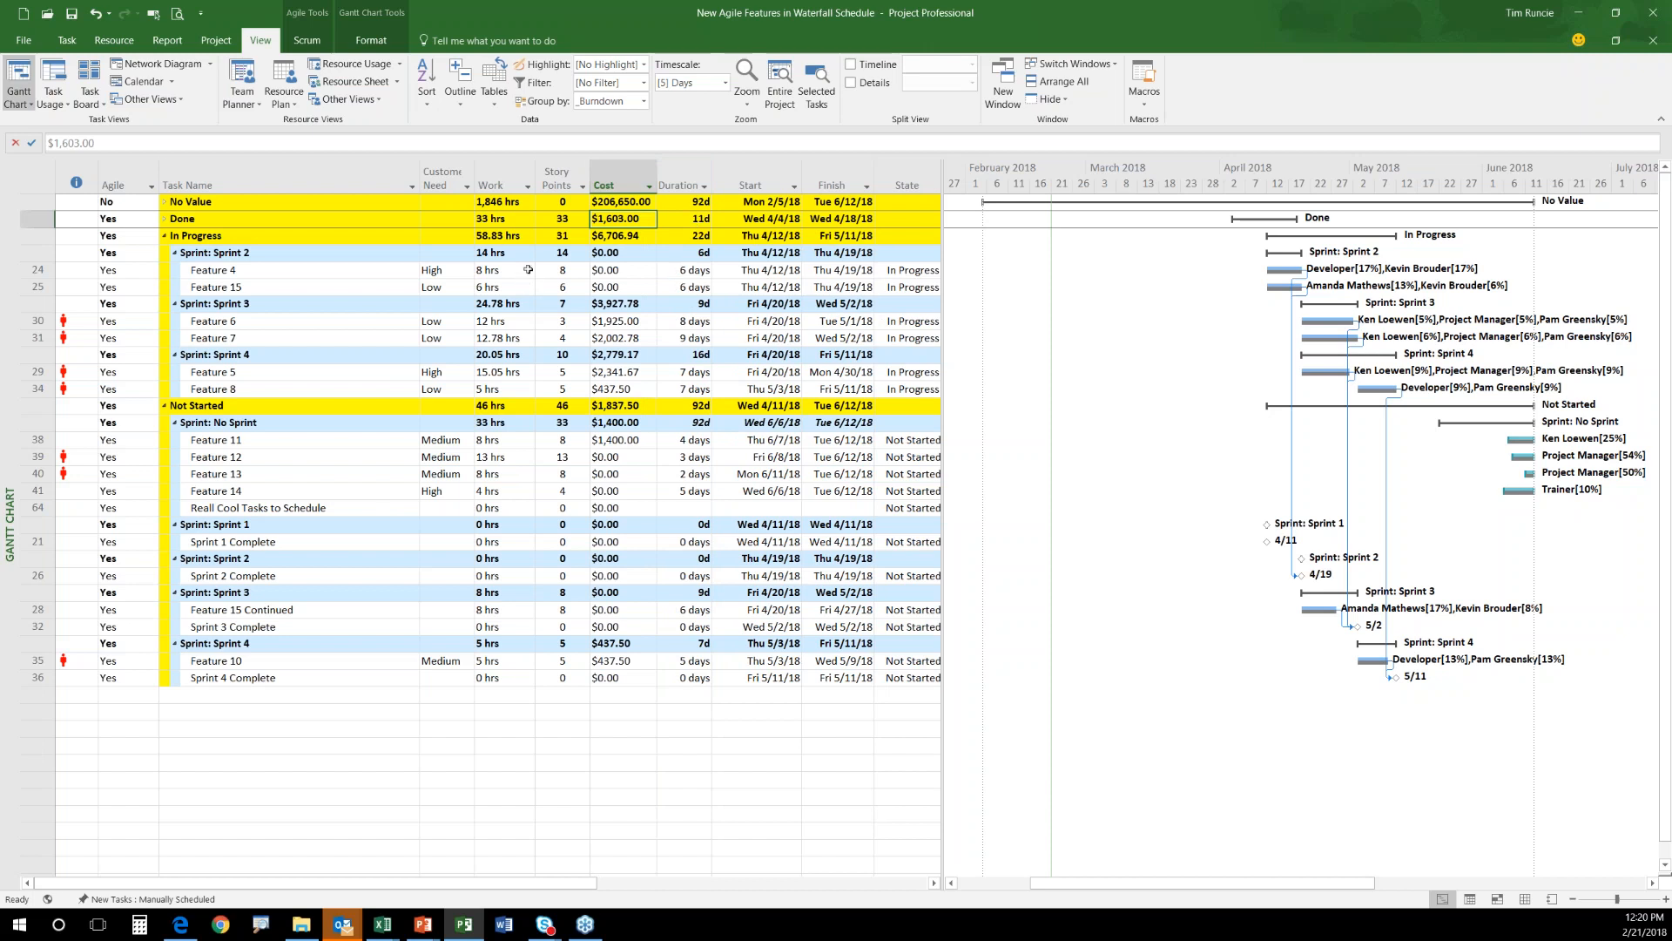
Remove the _Burndown grouping from the Gantt Chart and select the Interview Resources for Timelines task.
left_click(645, 105)
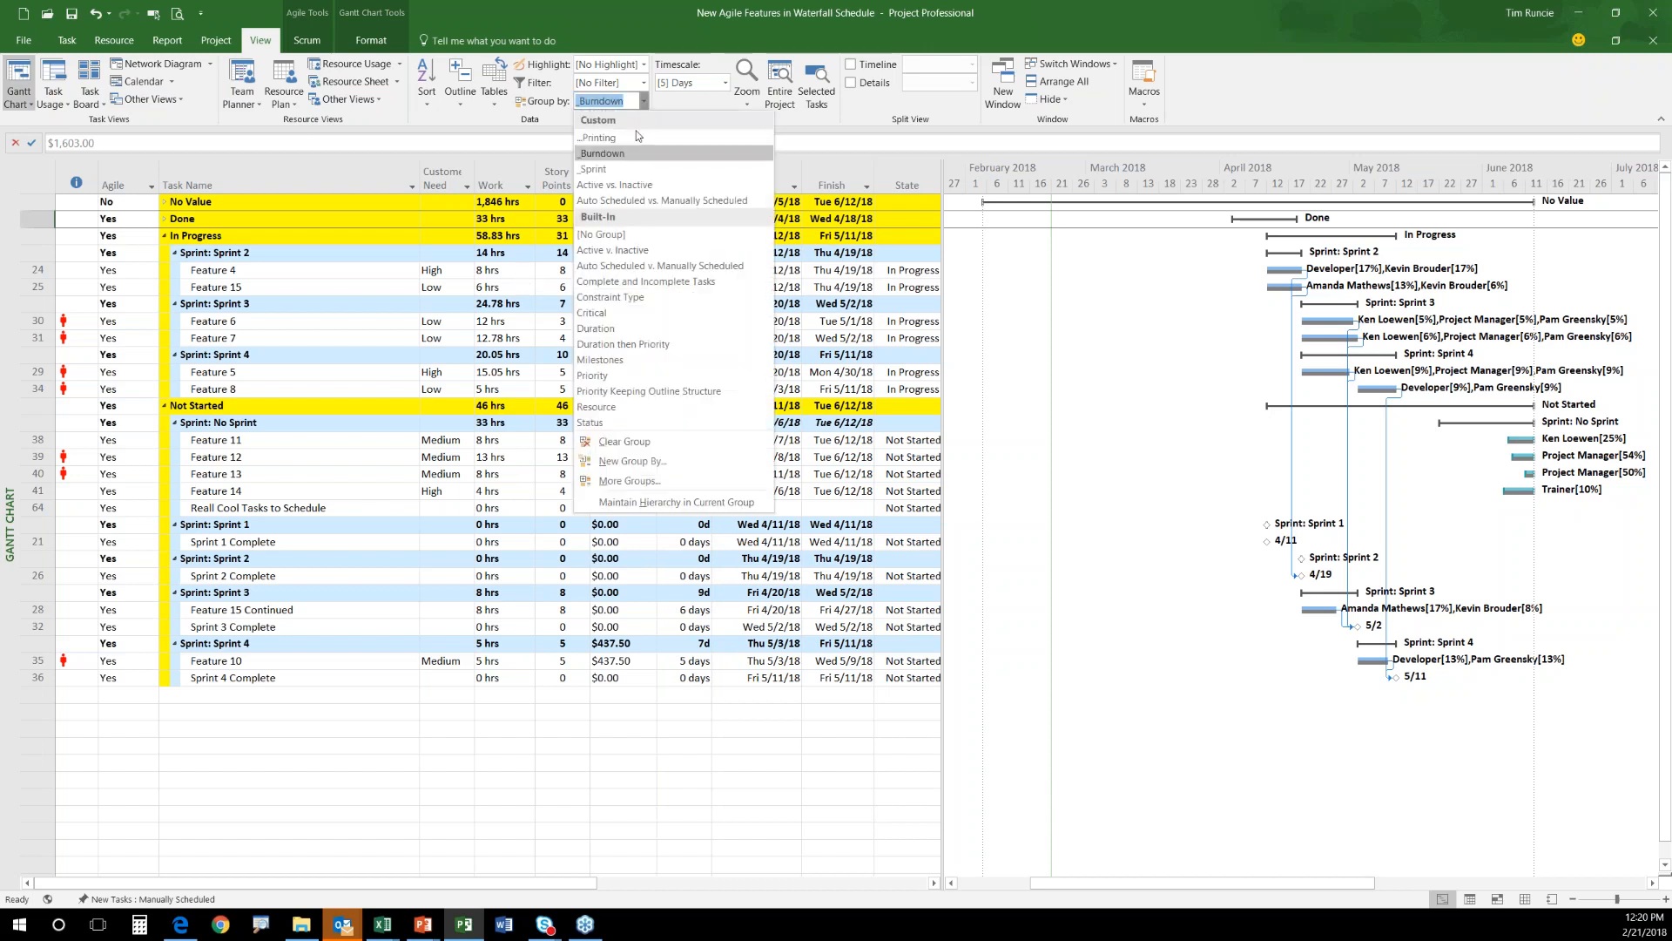
left_click(609, 233)
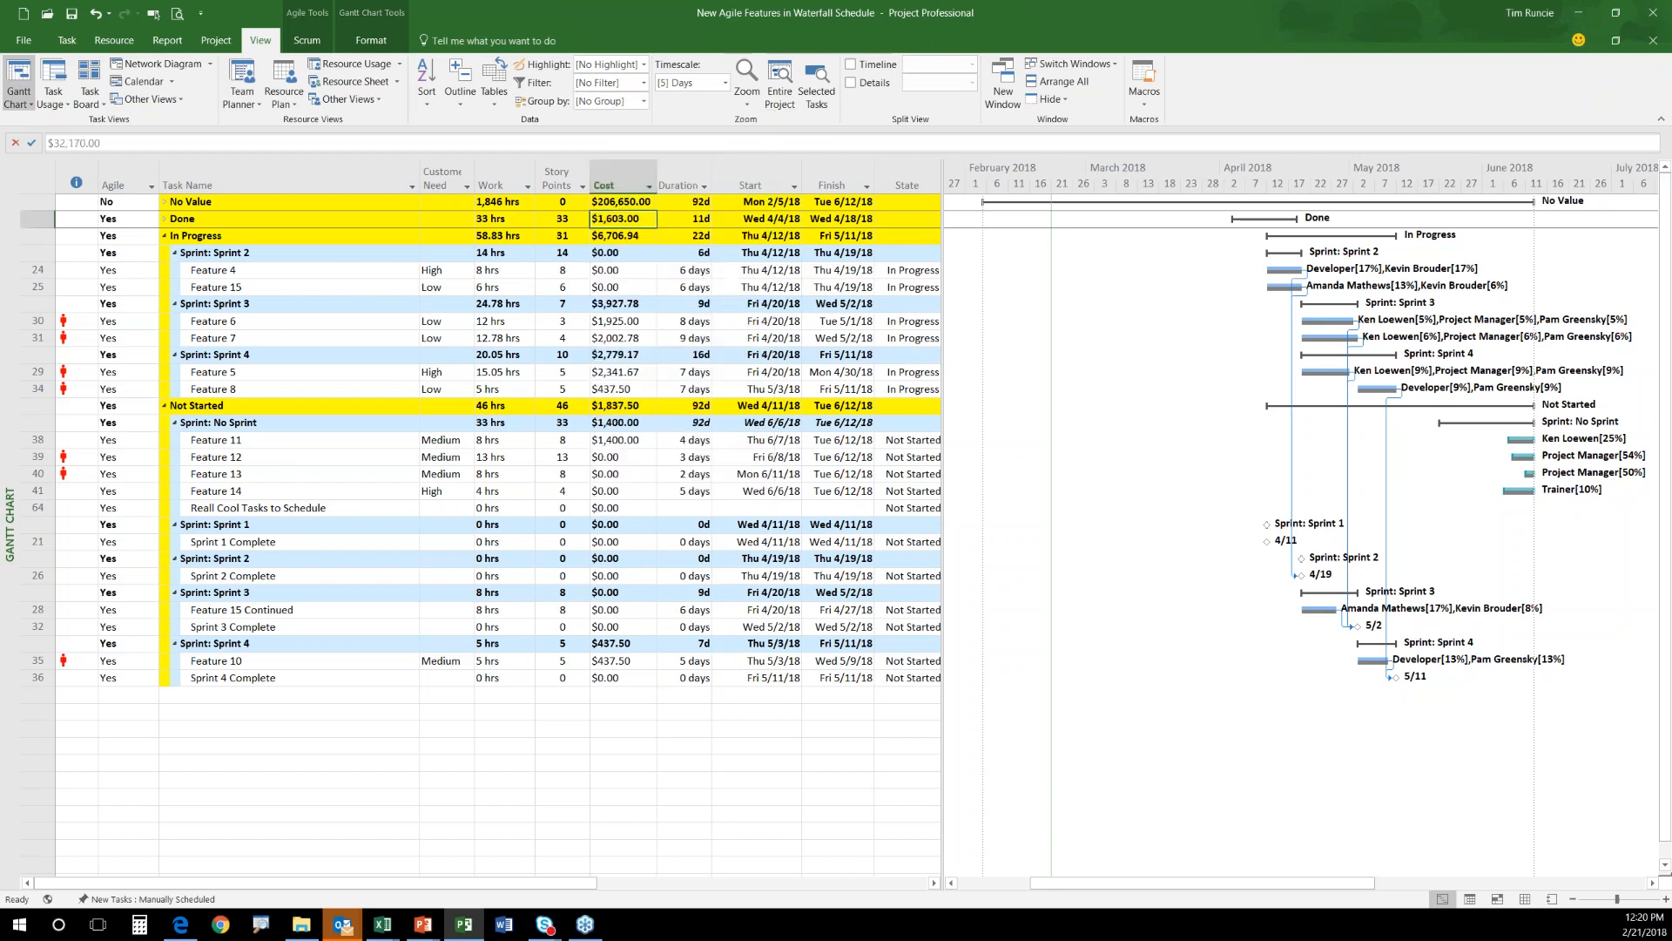
left_click(306, 252)
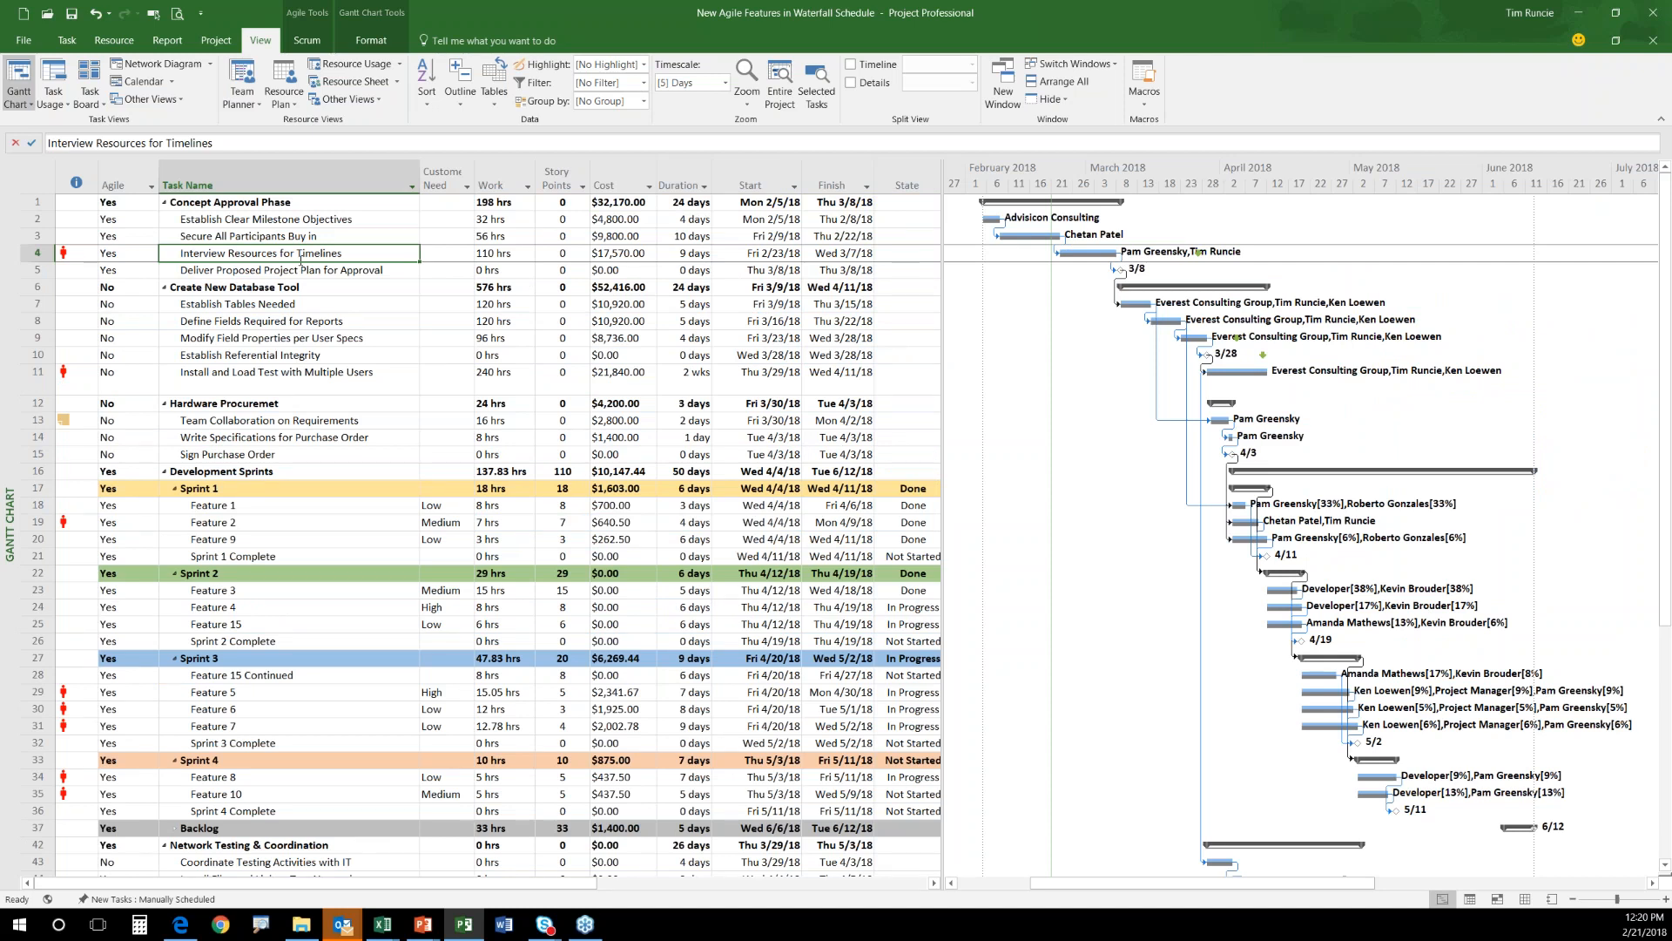
Open the Work Overview dashboard report and widen the Field List for its work stats chart.
left_click(167, 41)
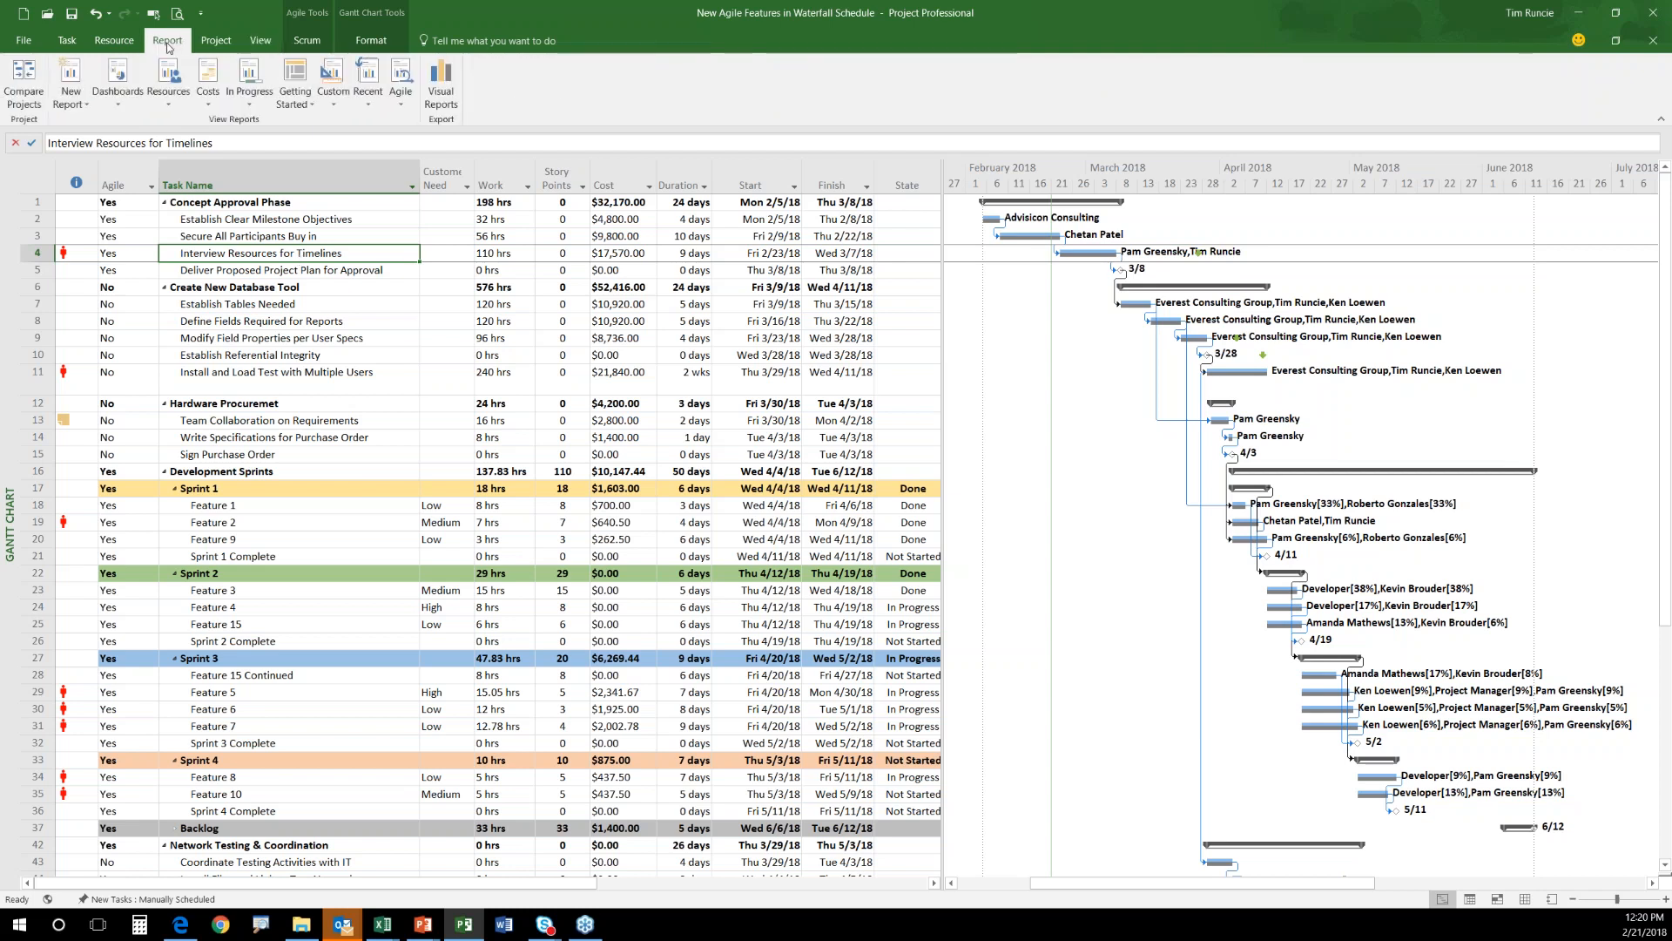
left_click(126, 111)
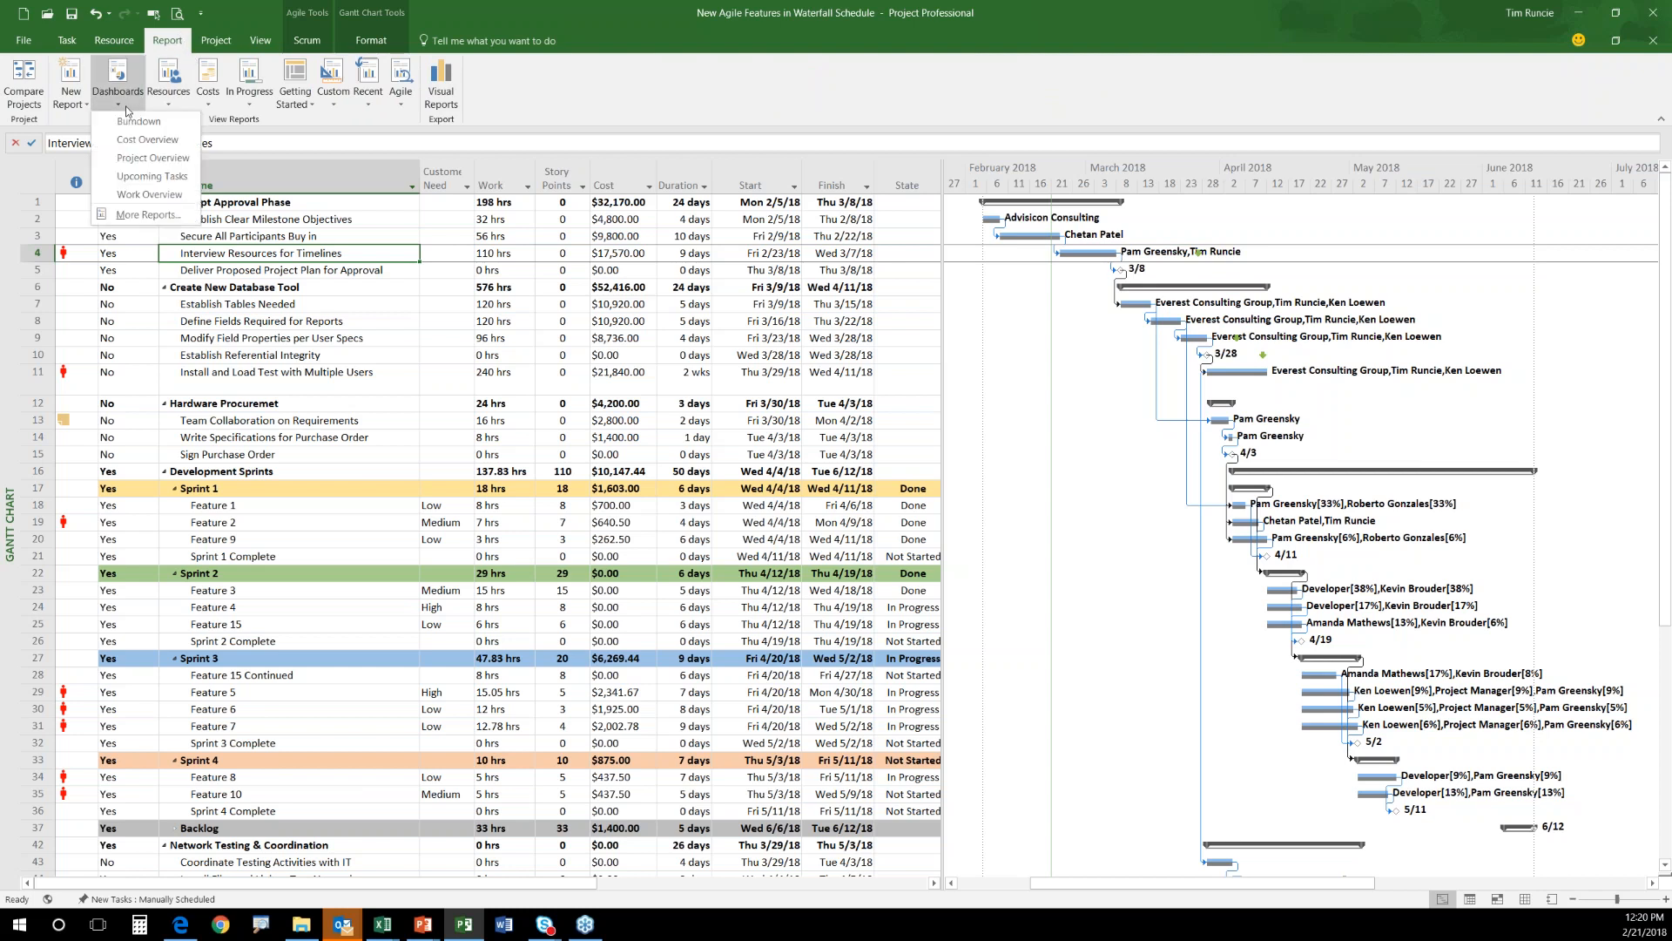
left_click(143, 197)
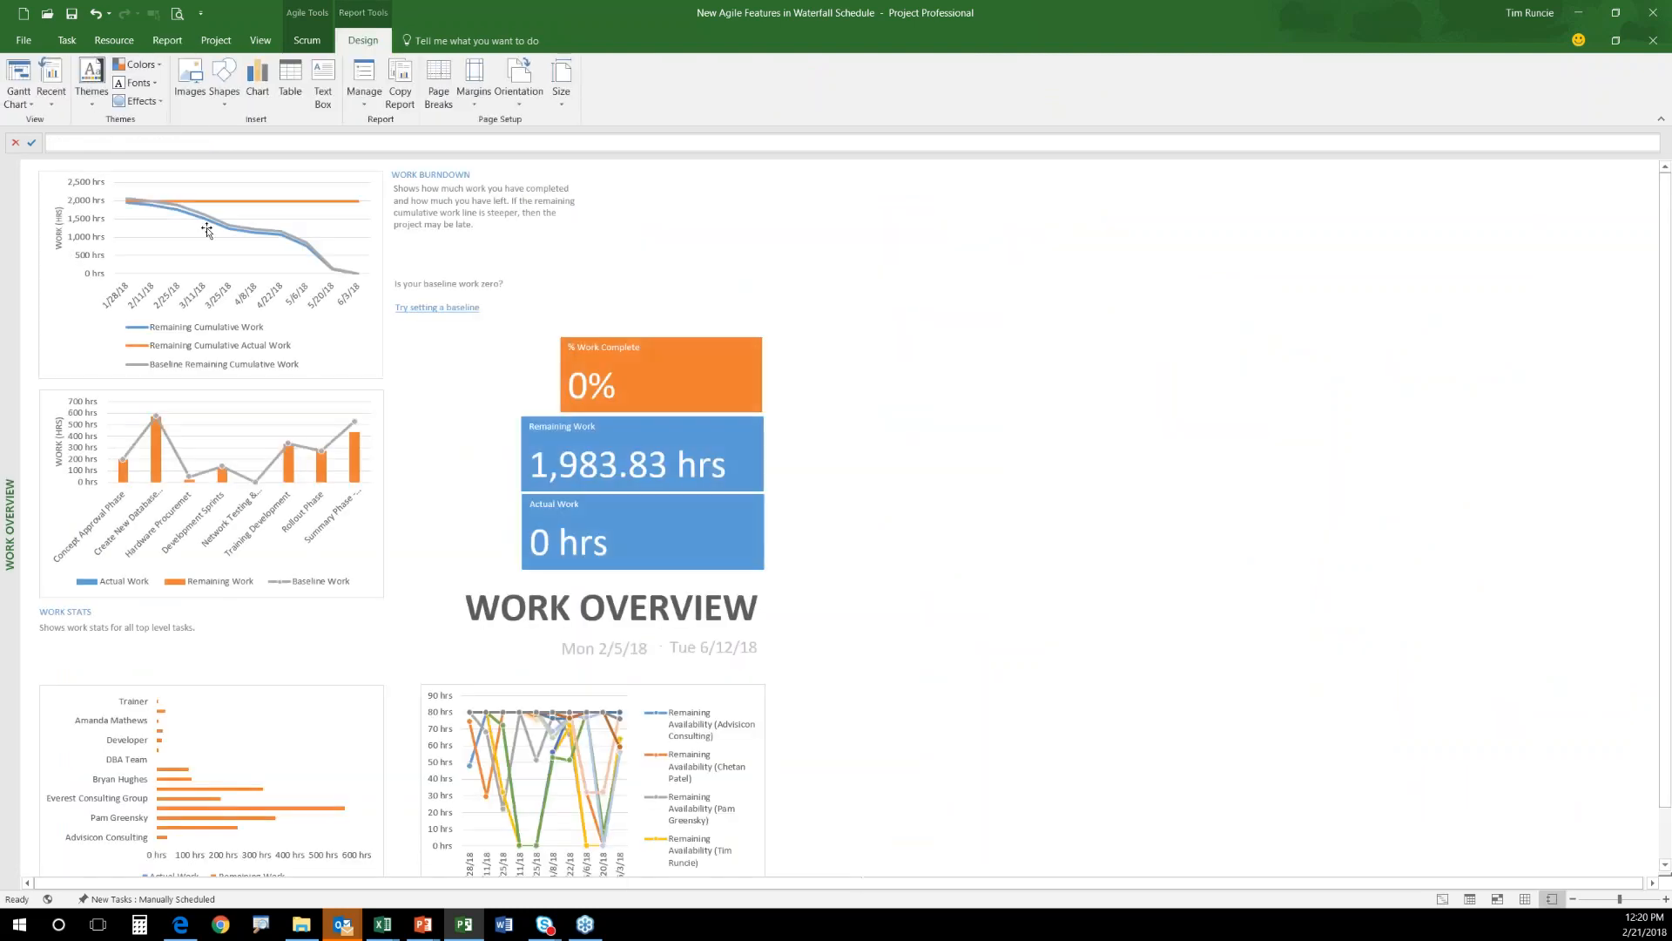
left_click(319, 419)
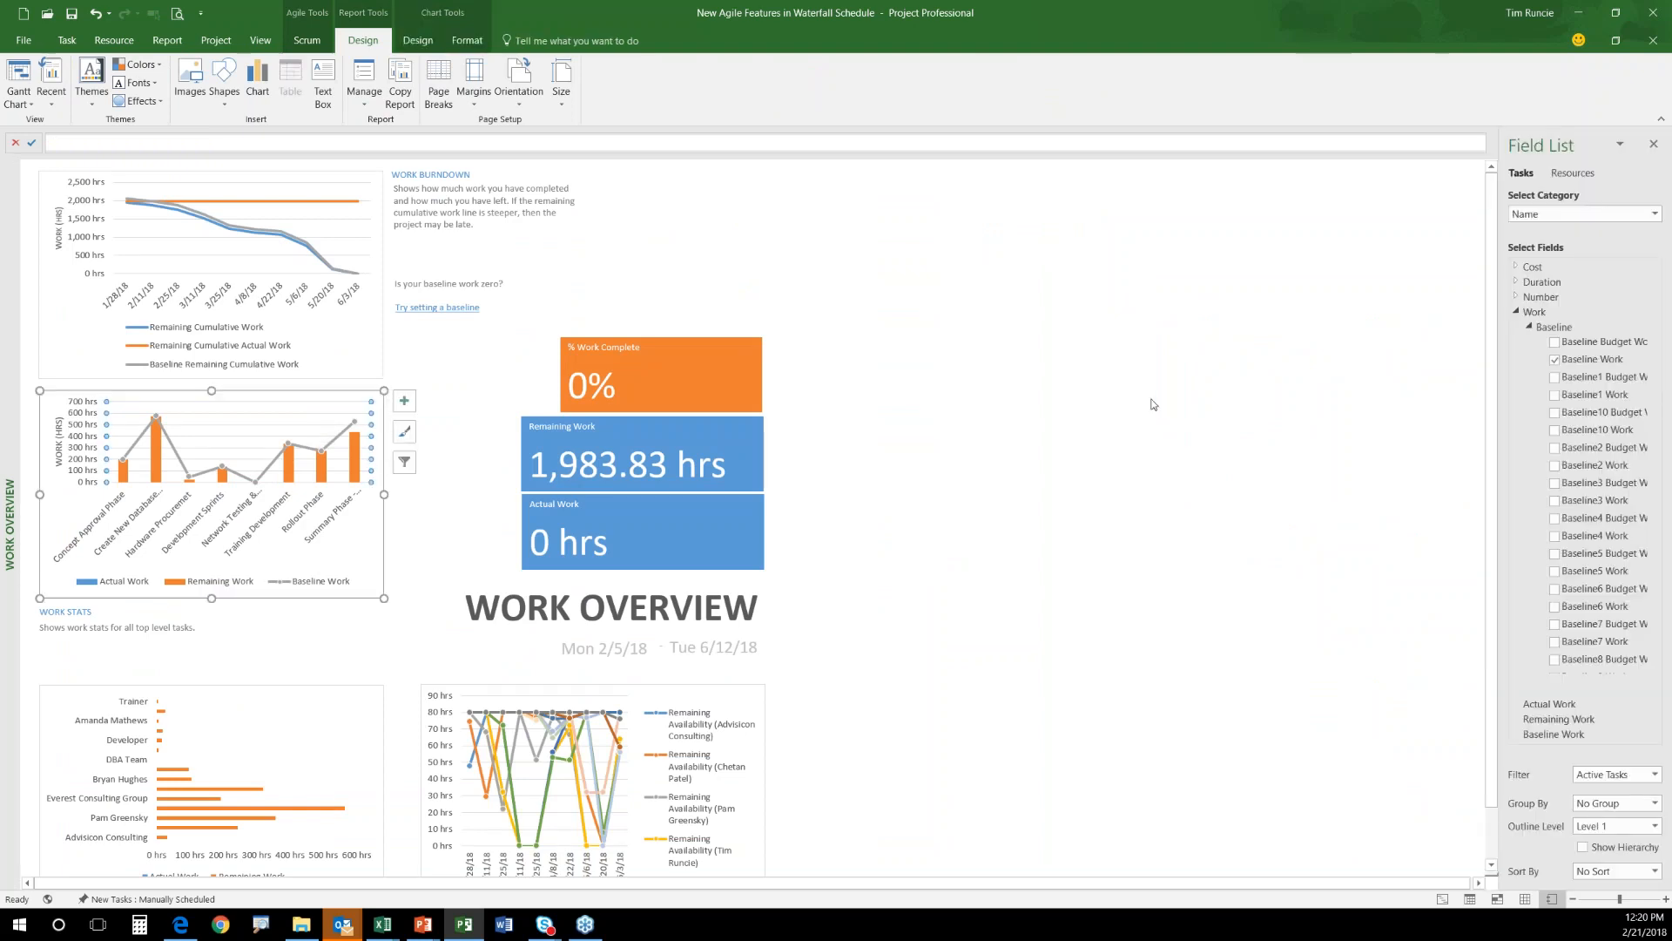
left_click_drag(1496, 366, 923, 417)
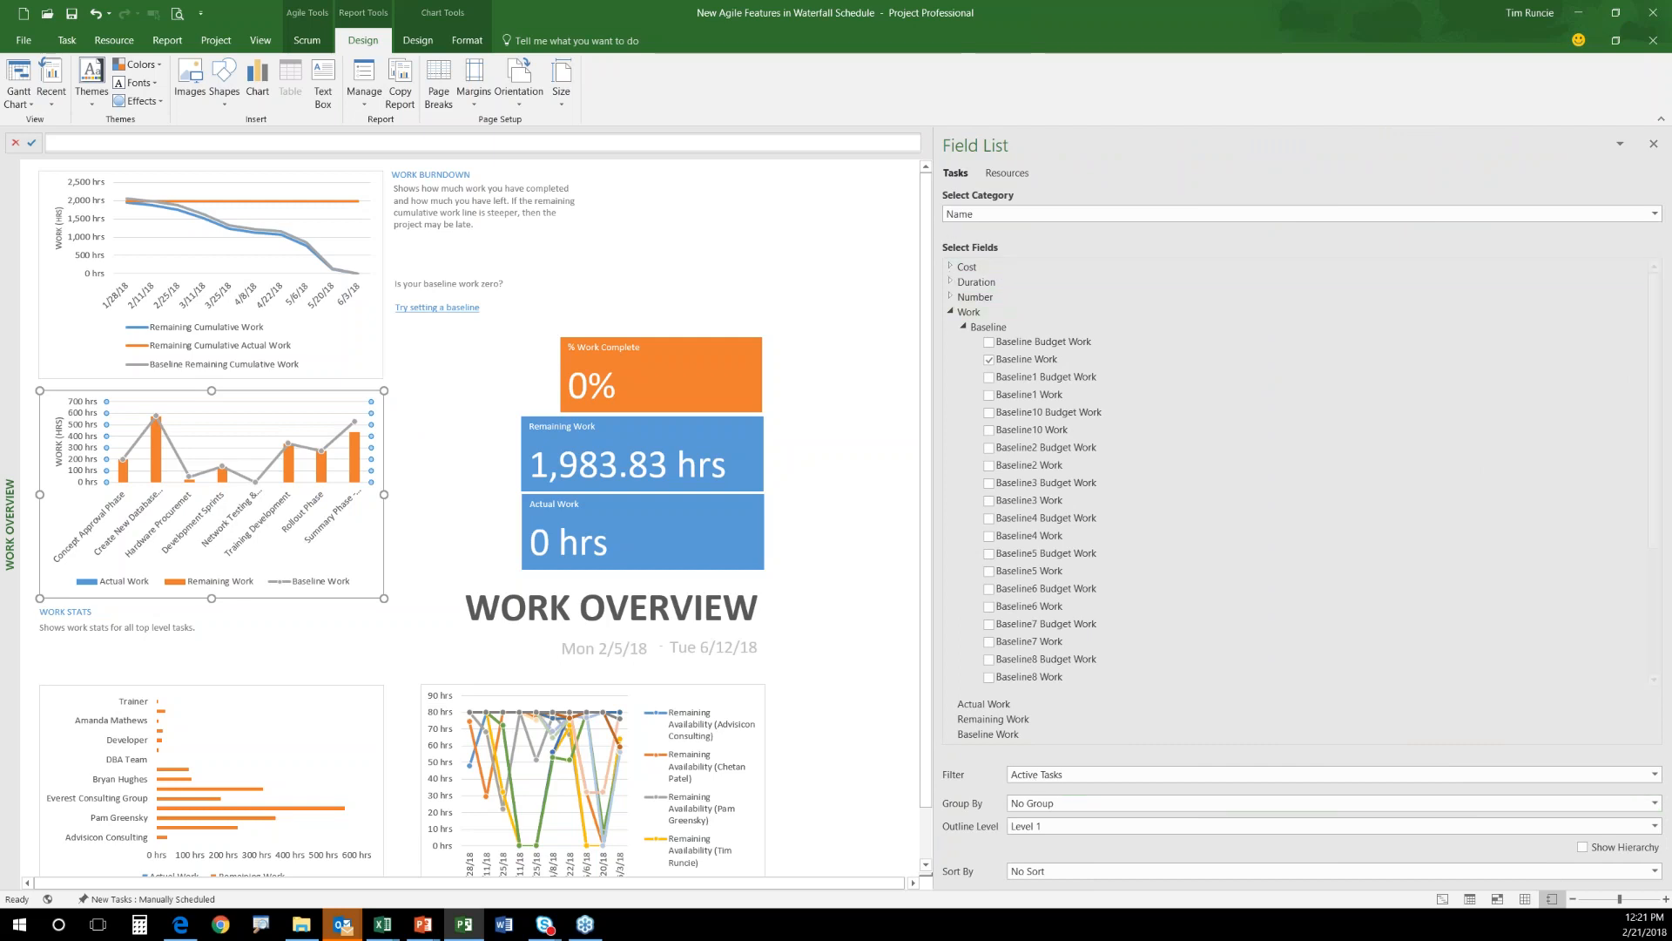
Select the work burndown chart, the work summary tiles, and the remaining availability chart in turn to examine their fields.
left_click(269, 312)
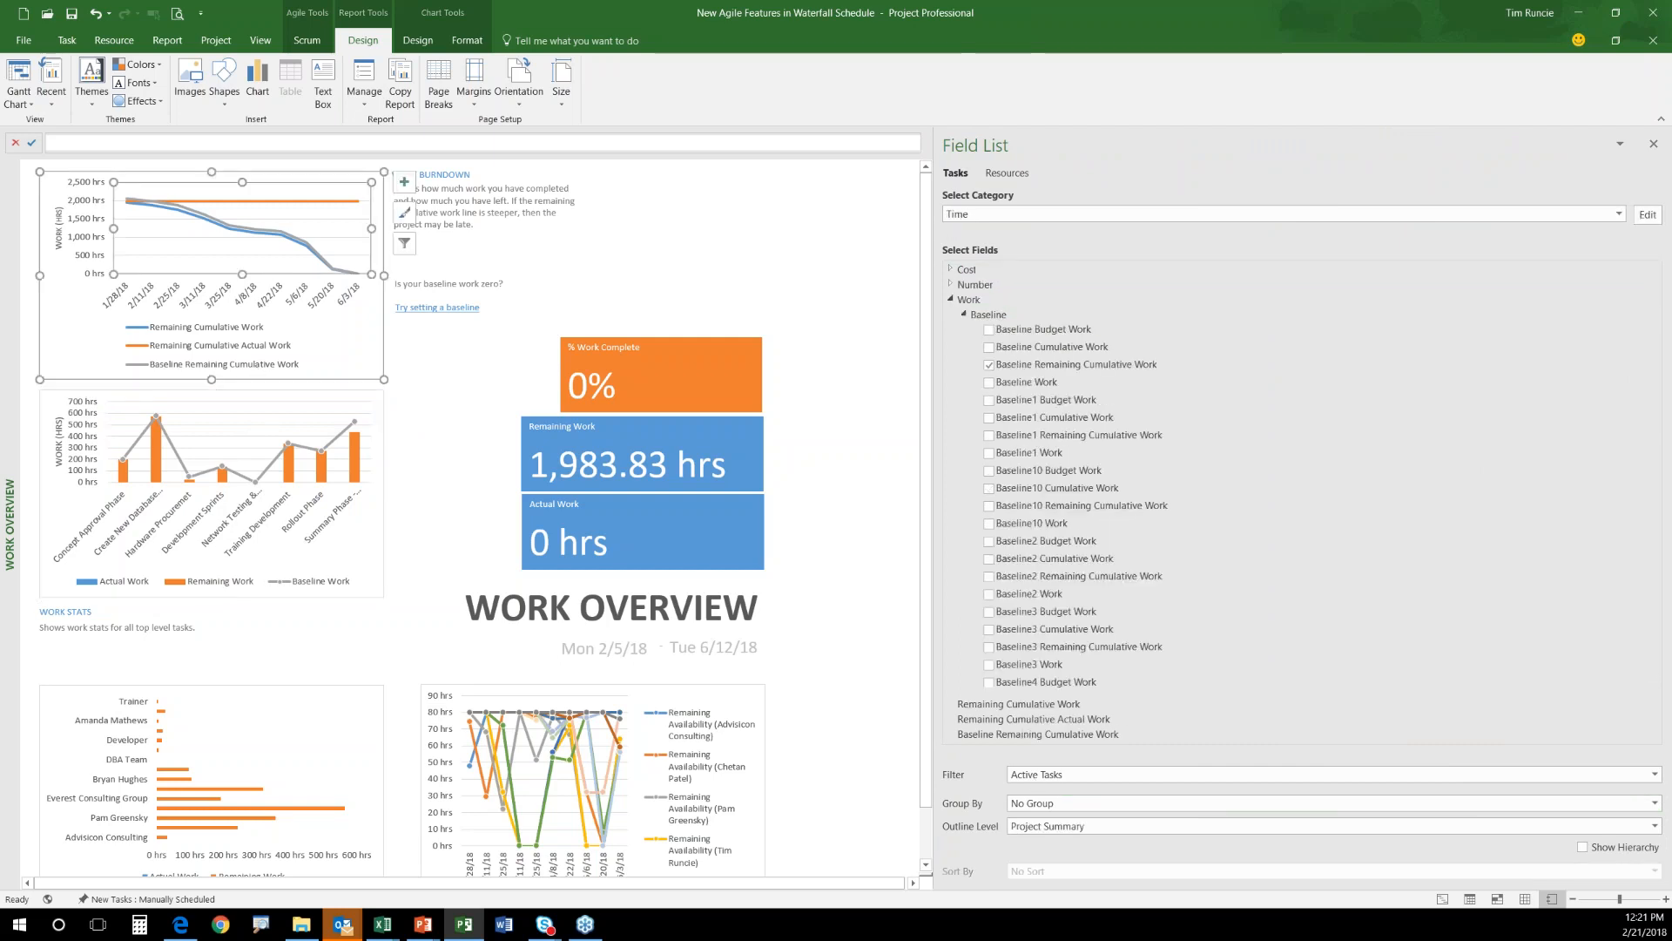
left_click(684, 372)
left_click(649, 462)
left_click(612, 695)
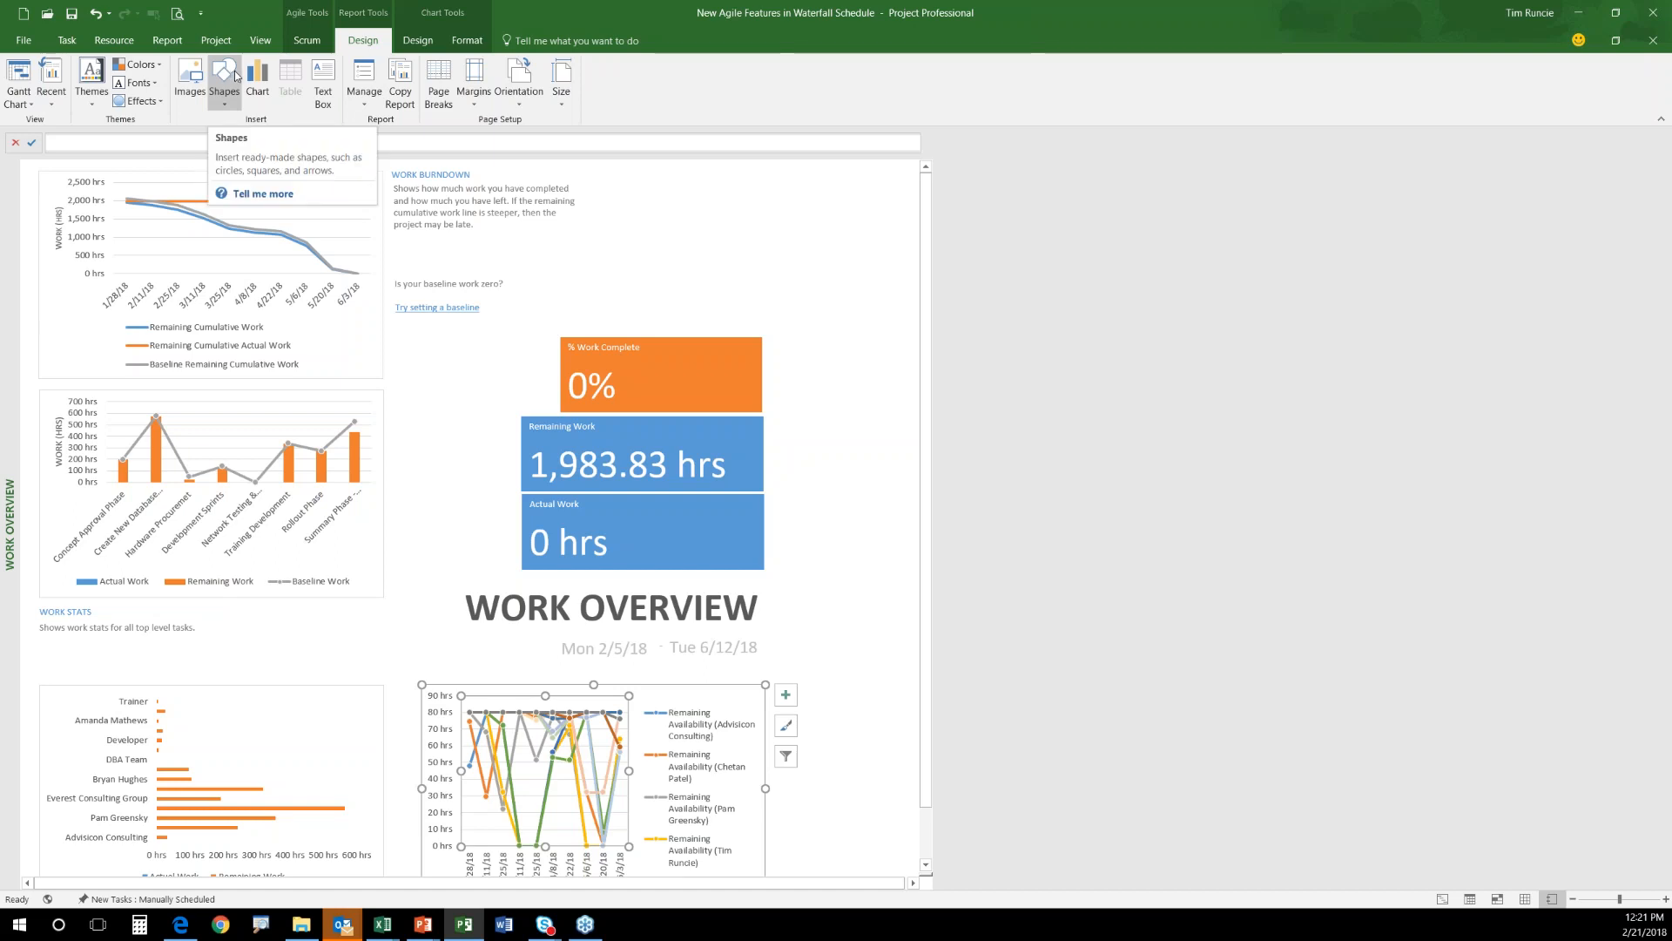
Open the Agile - Task Status report and review its board status chart and remaining tasks table.
left_click(167, 40)
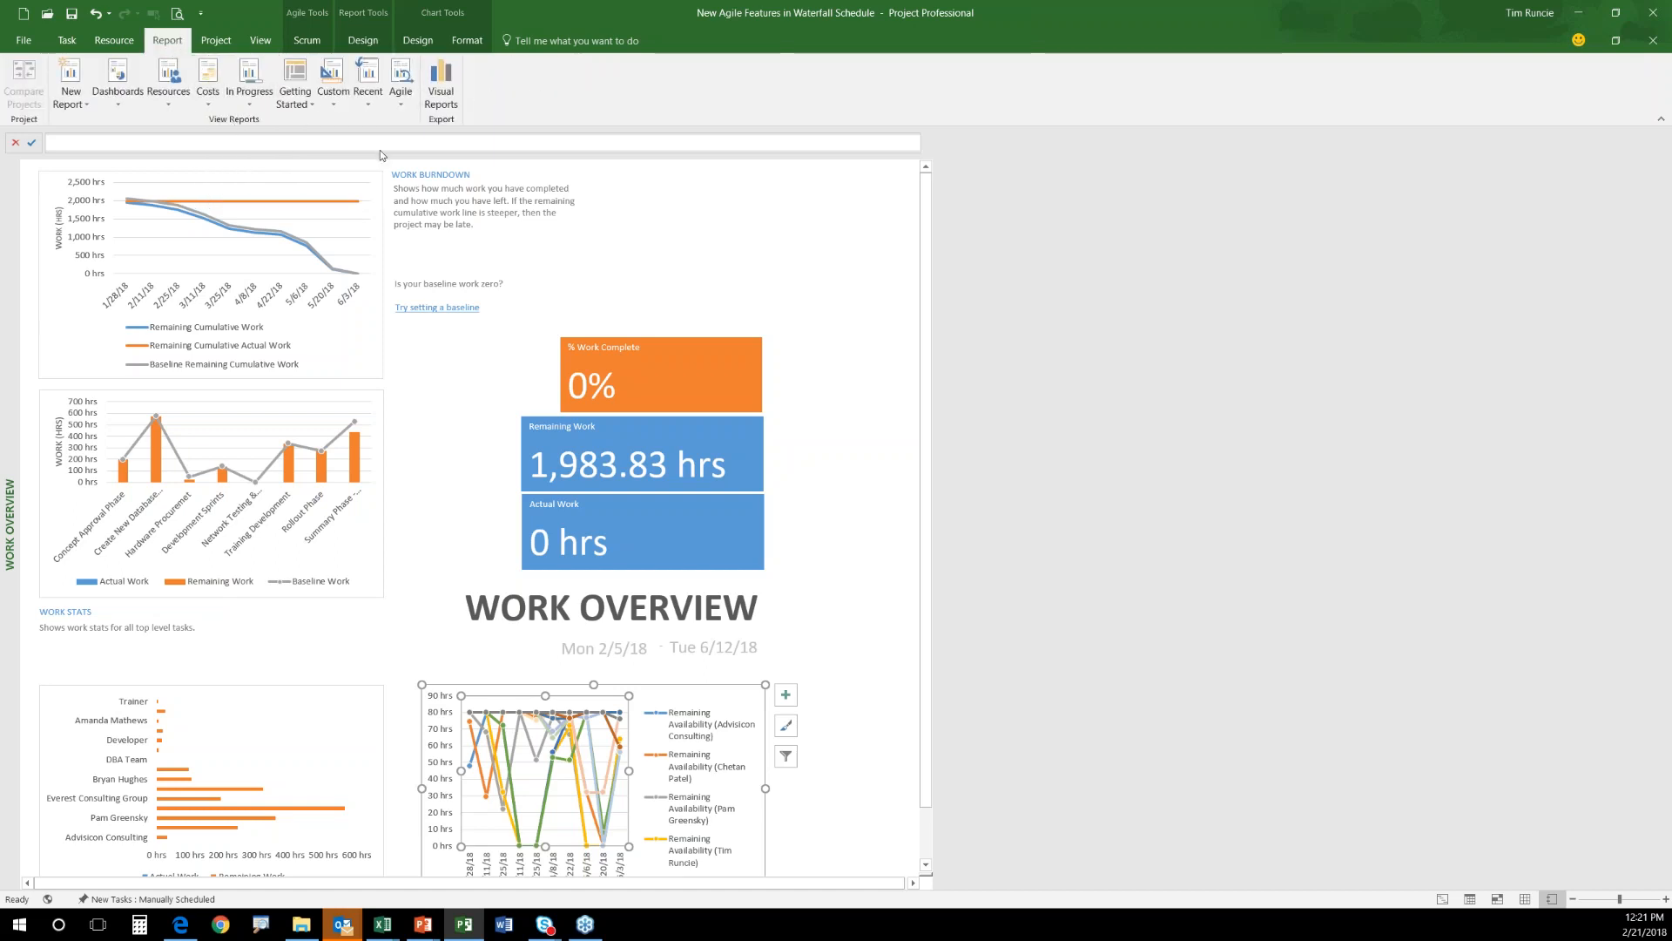
left_click(408, 109)
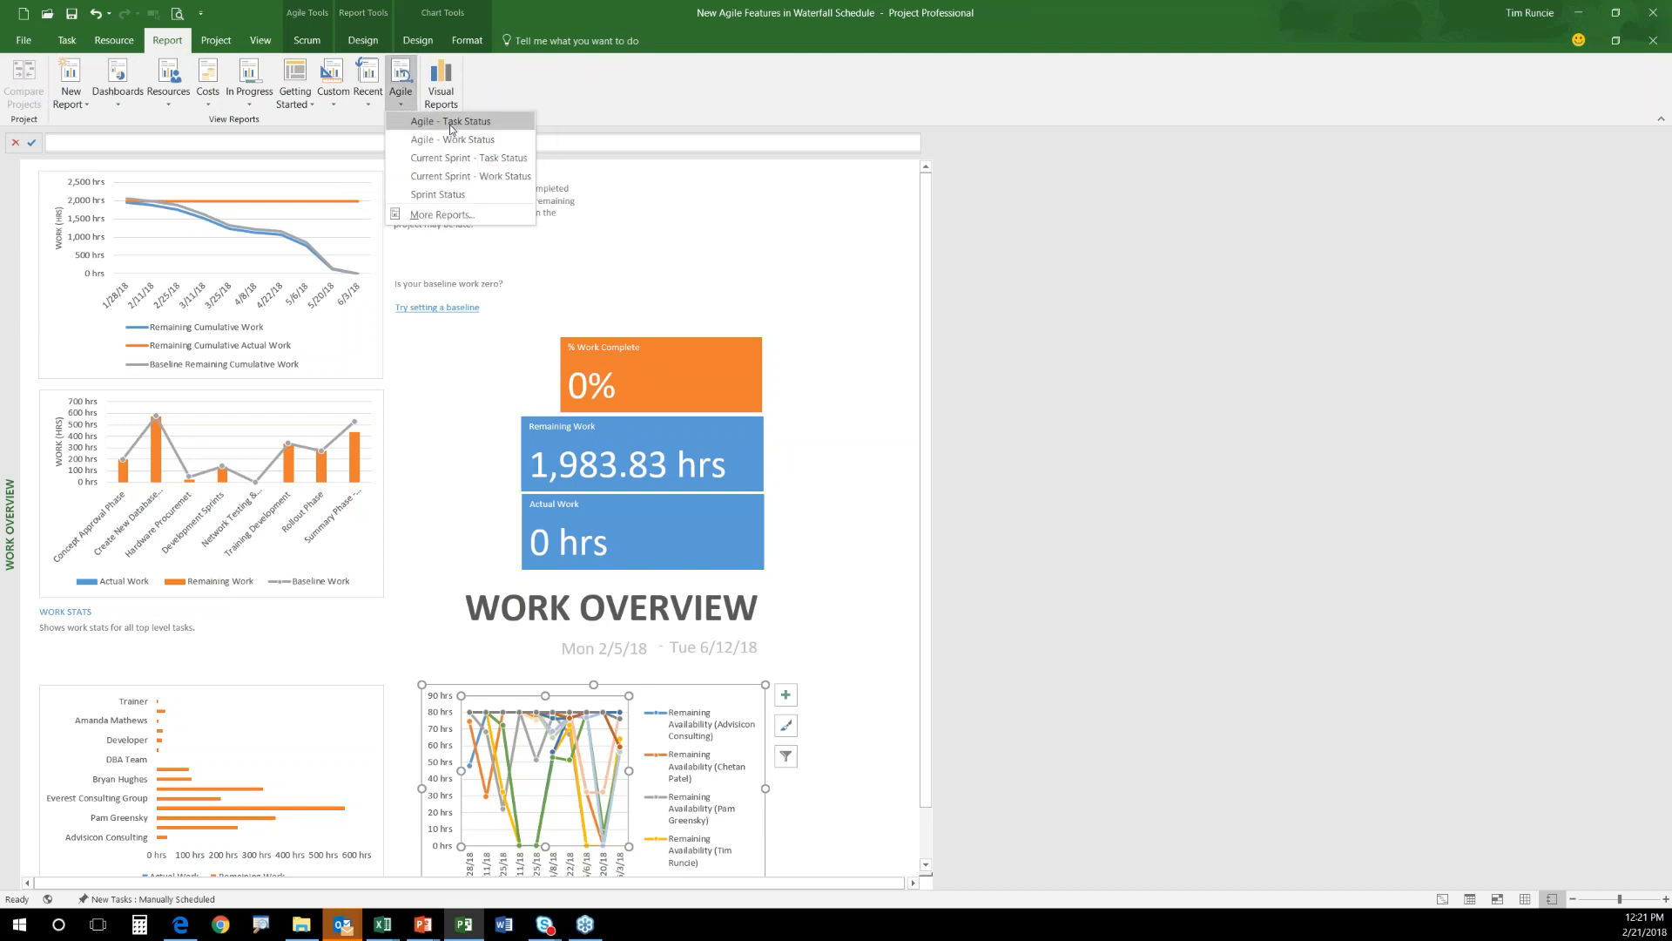
left_click(451, 123)
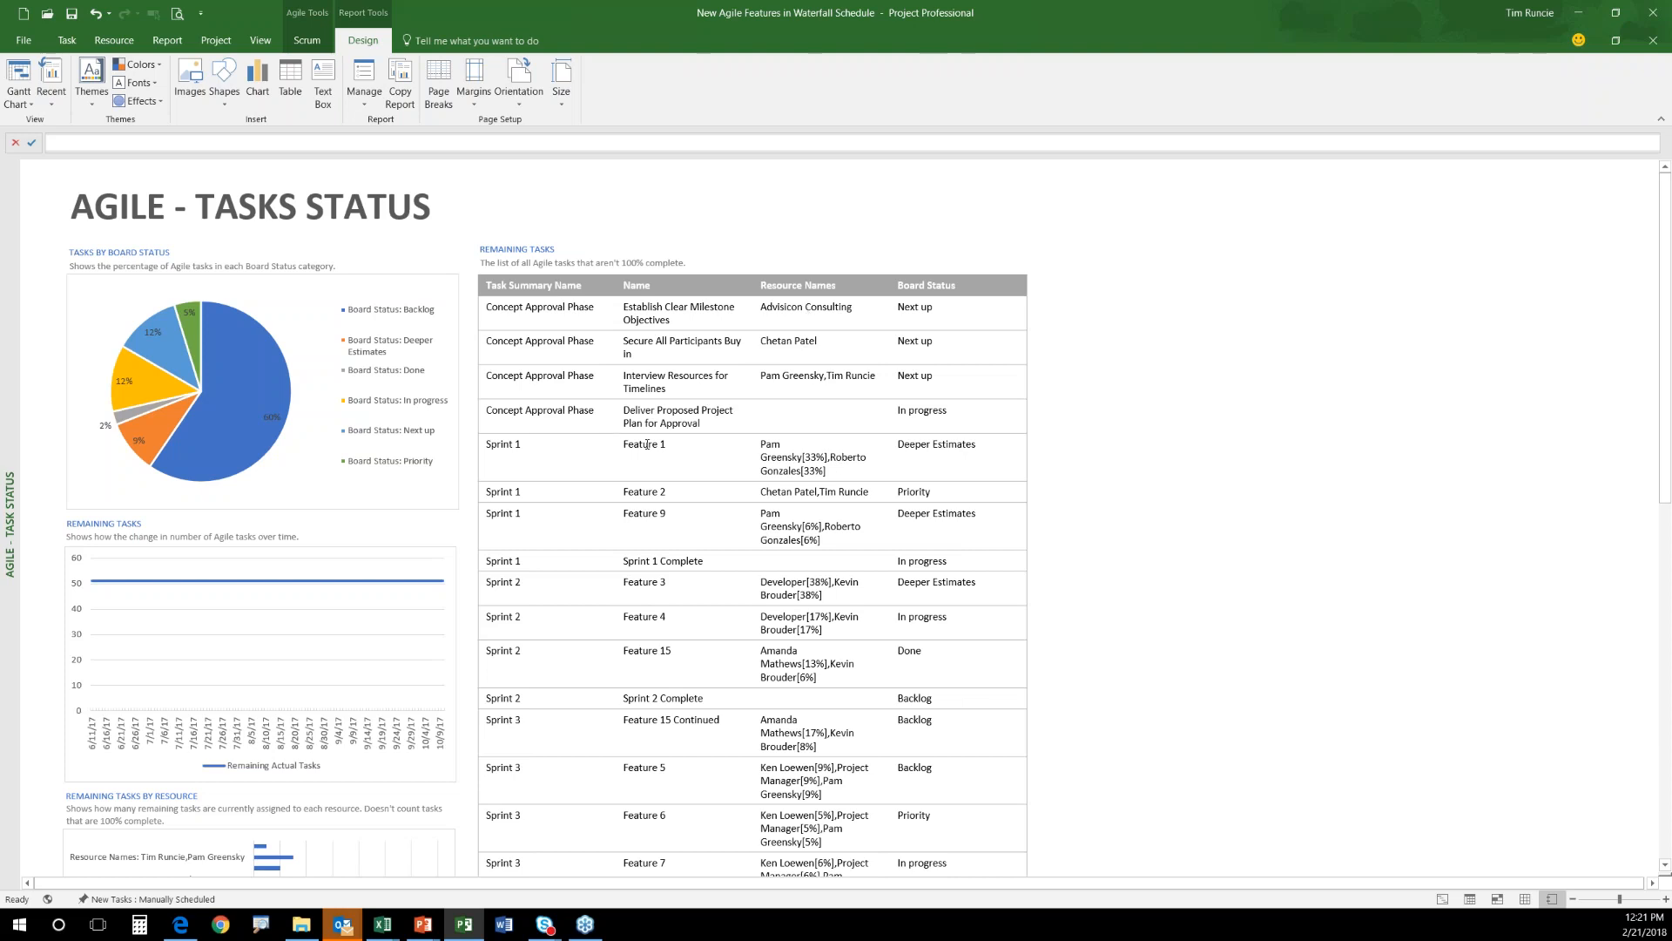
scroll(647, 444, "down", 1)
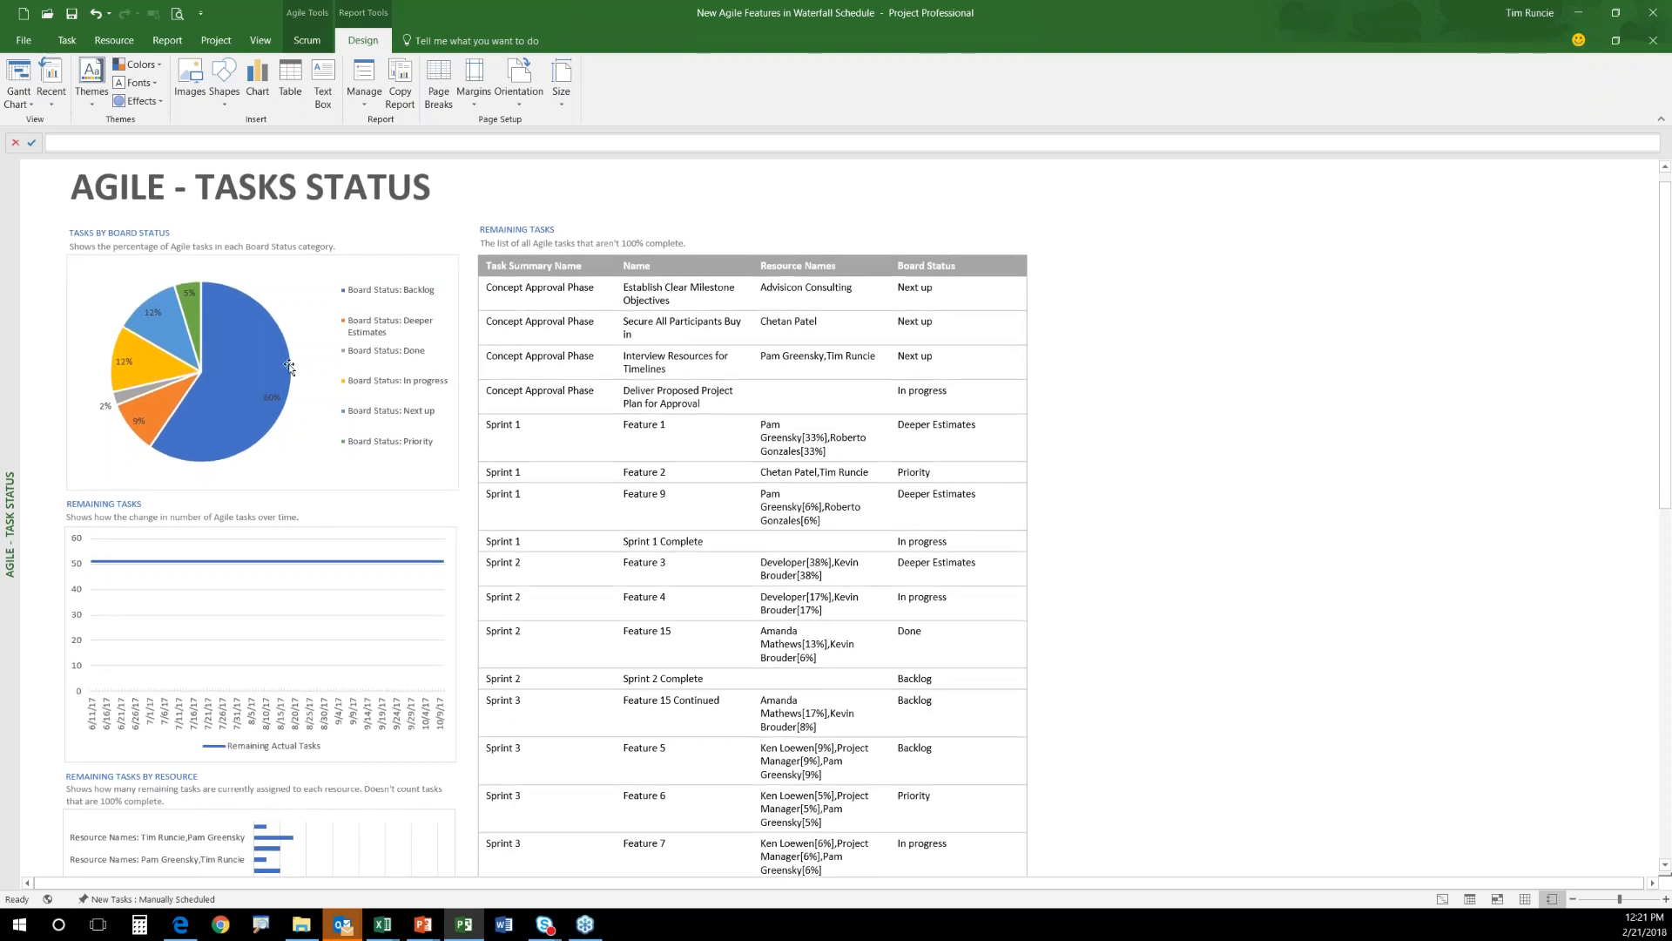
scroll(289, 367, "up", 1)
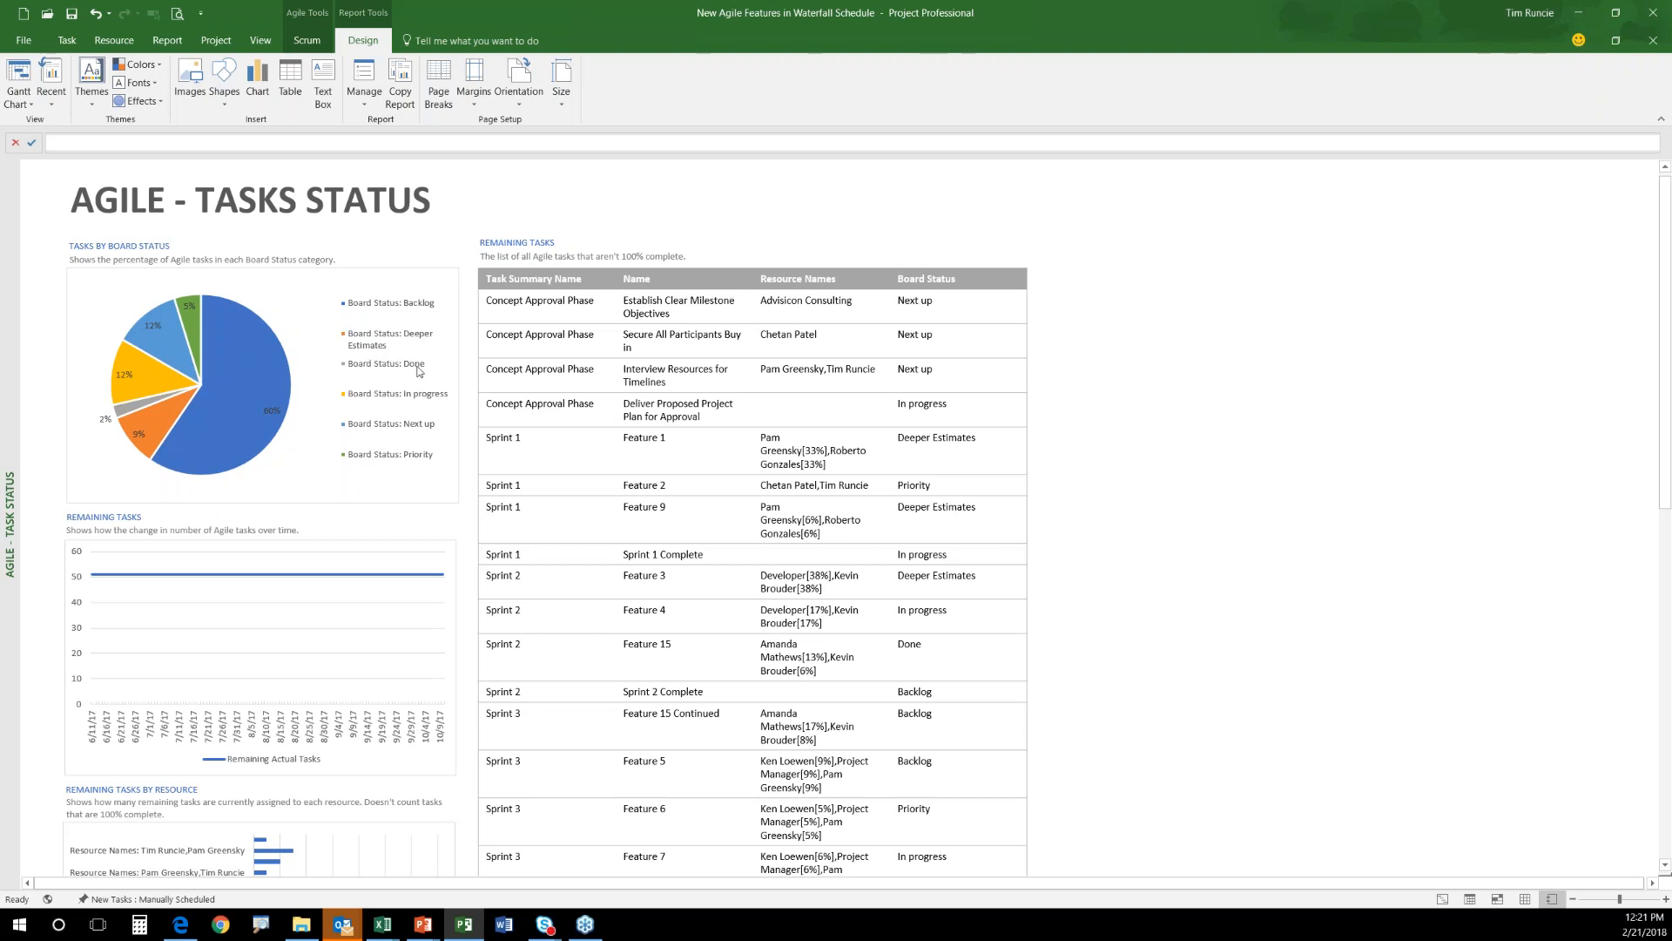
Try grouping the Tasks by Board Status pie chart by Sprint, and restore its Board Status grouping.
left_click(259, 390)
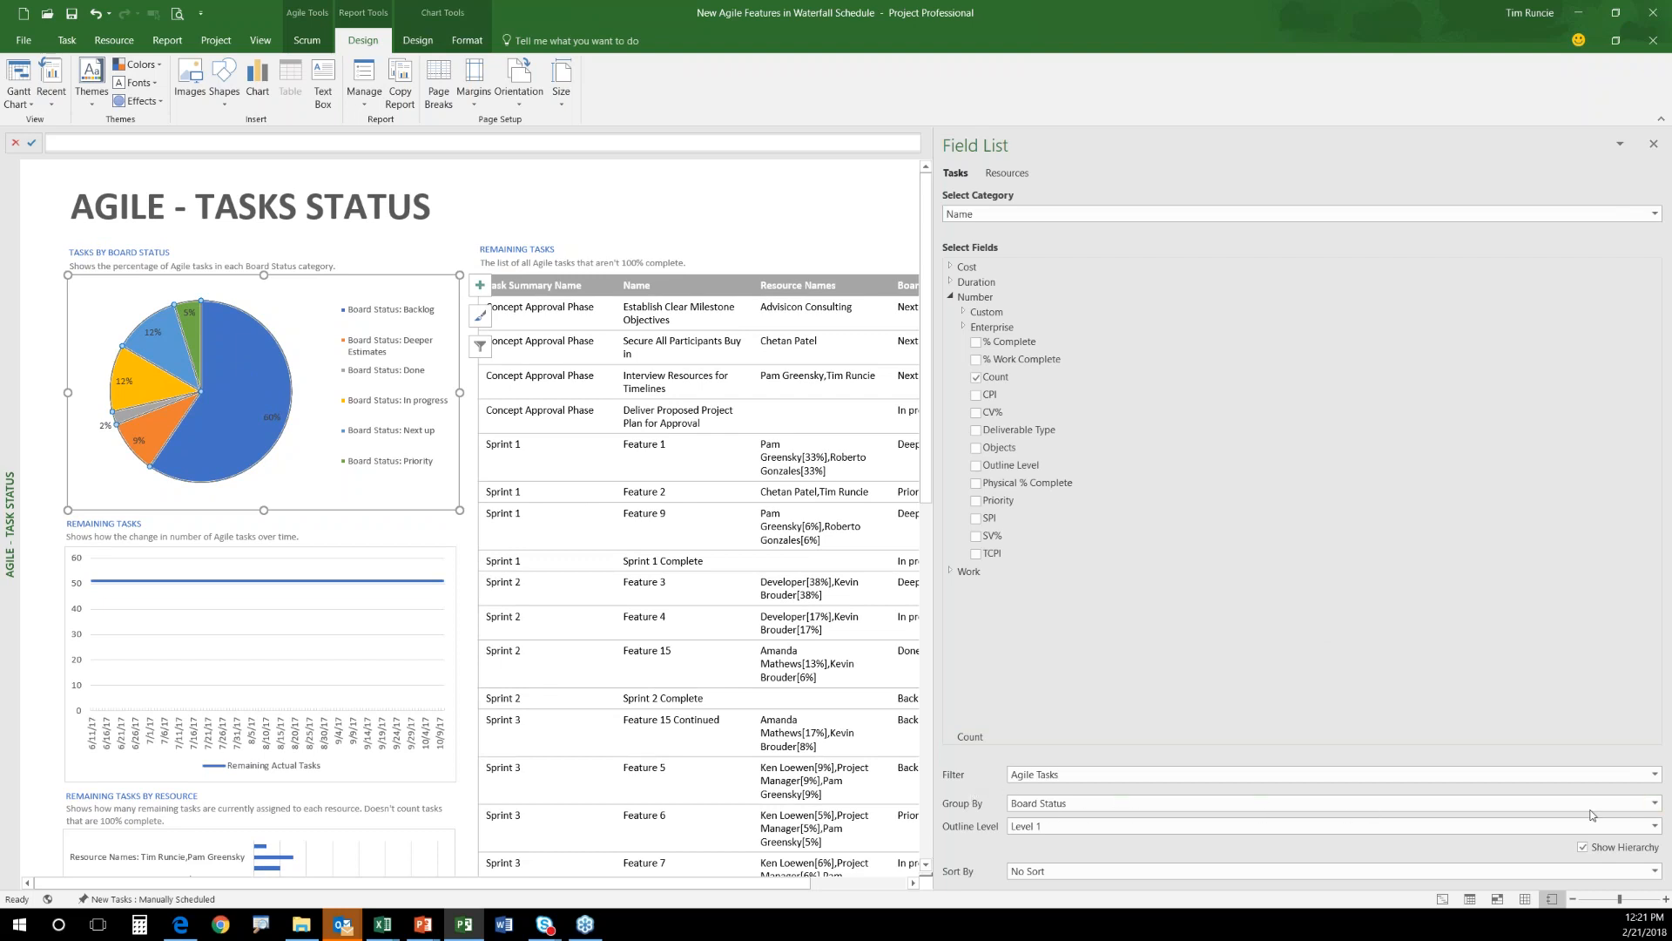
left_click(1656, 803)
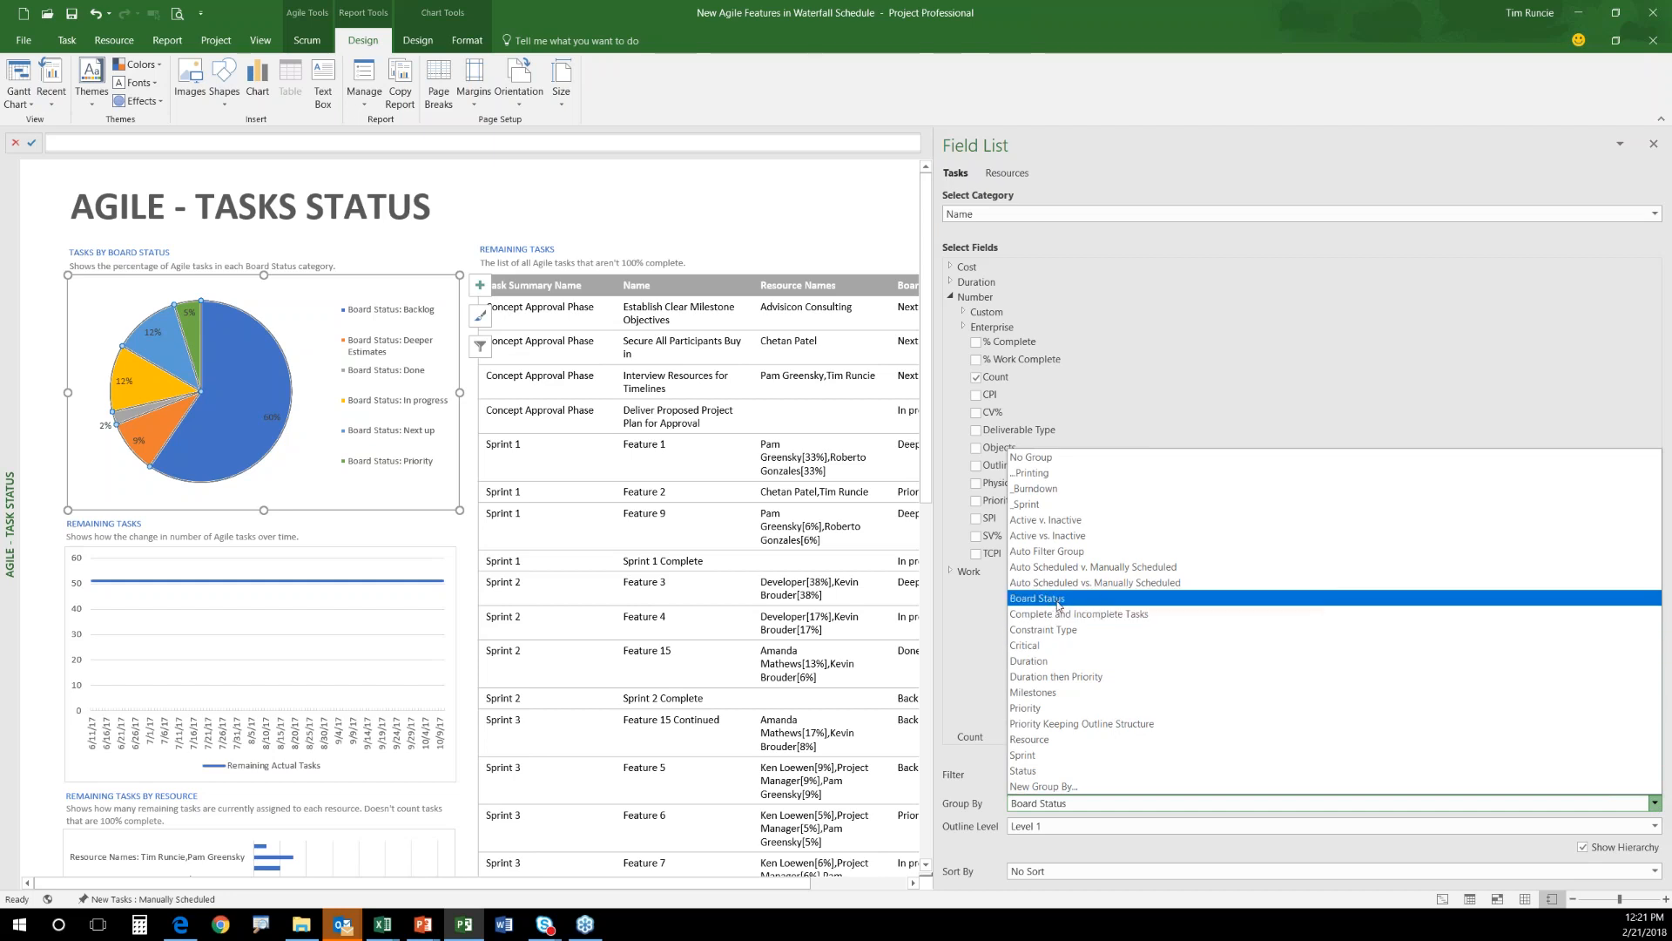
left_click(1039, 756)
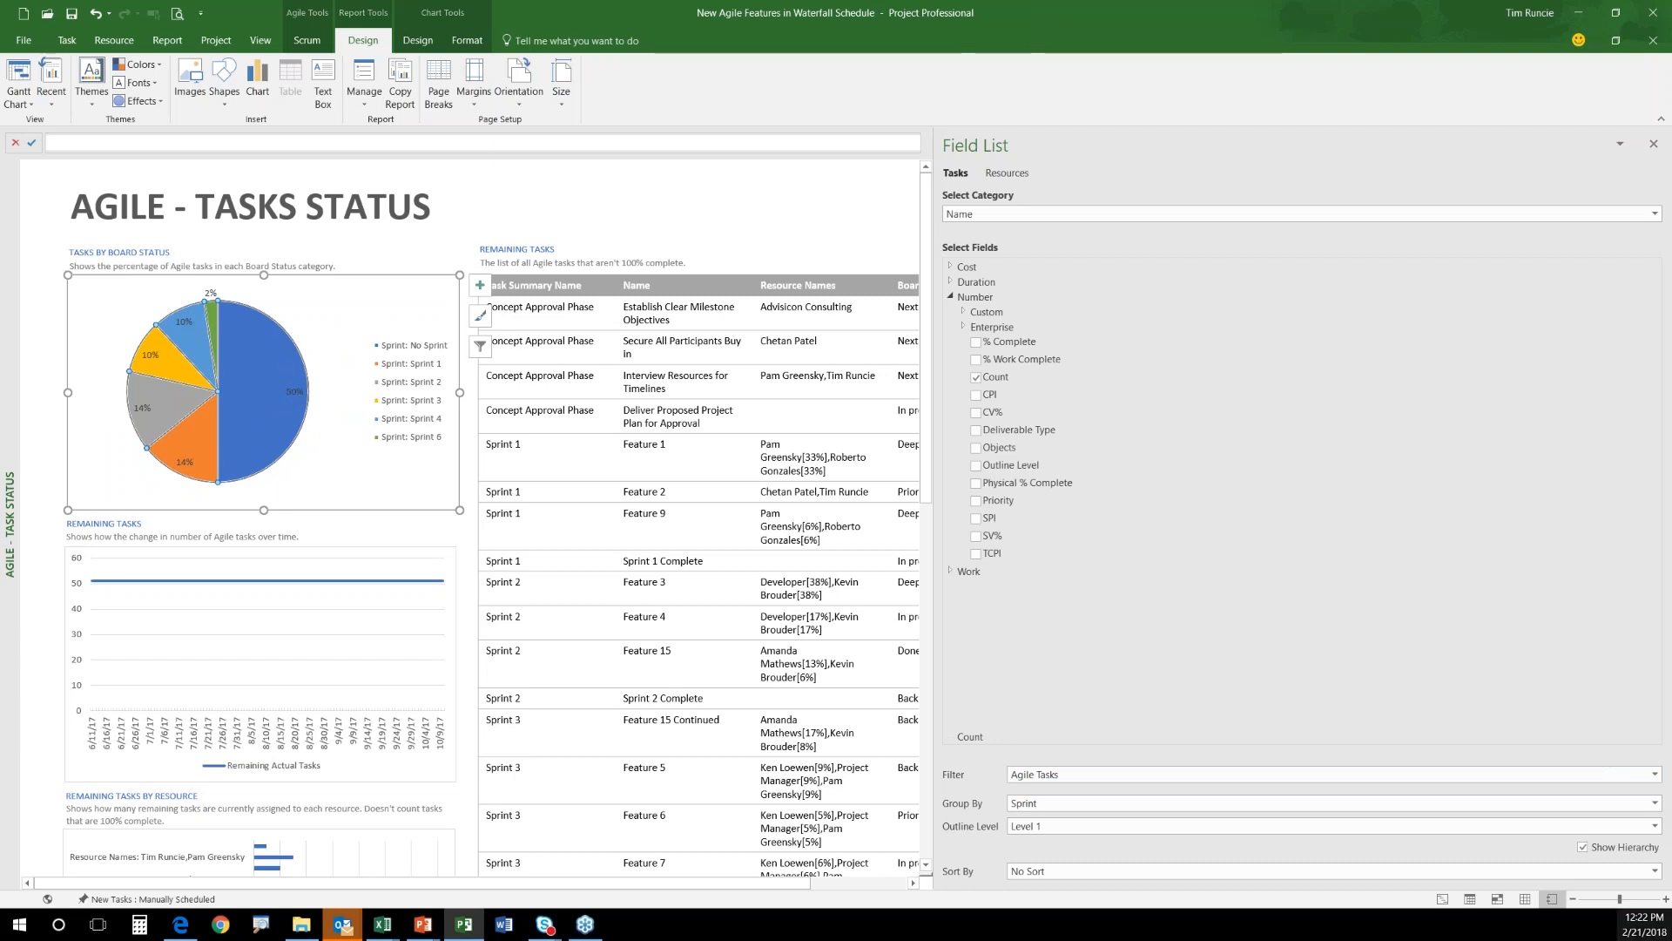
left_click(1655, 802)
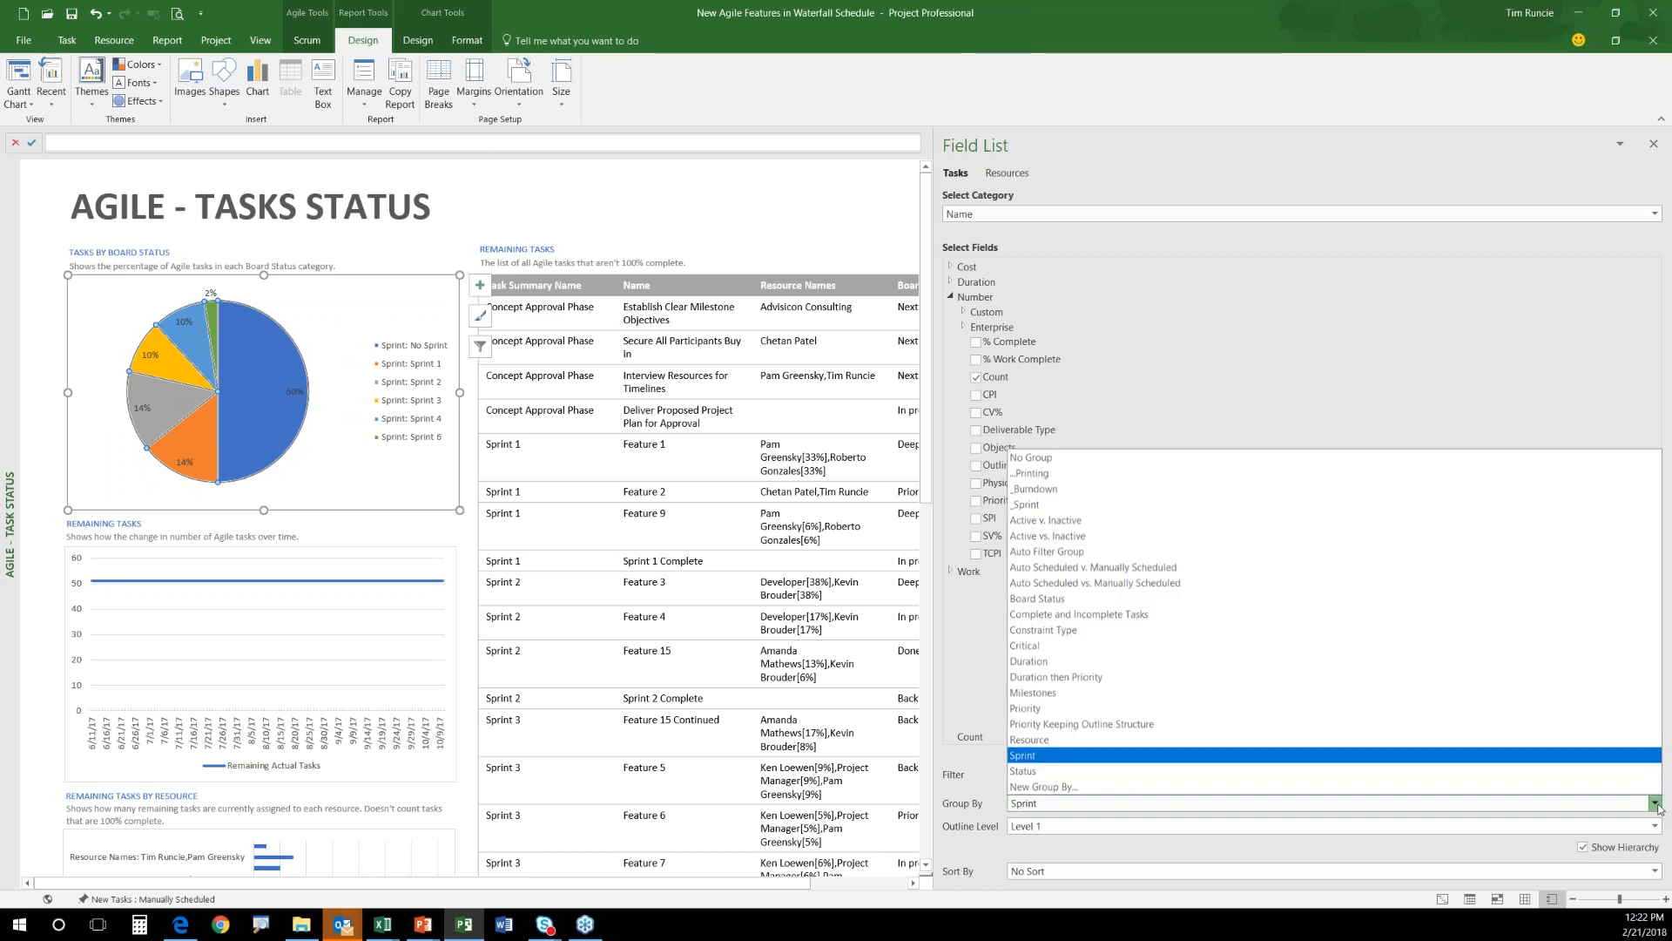
left_click(1045, 598)
left_click(732, 209)
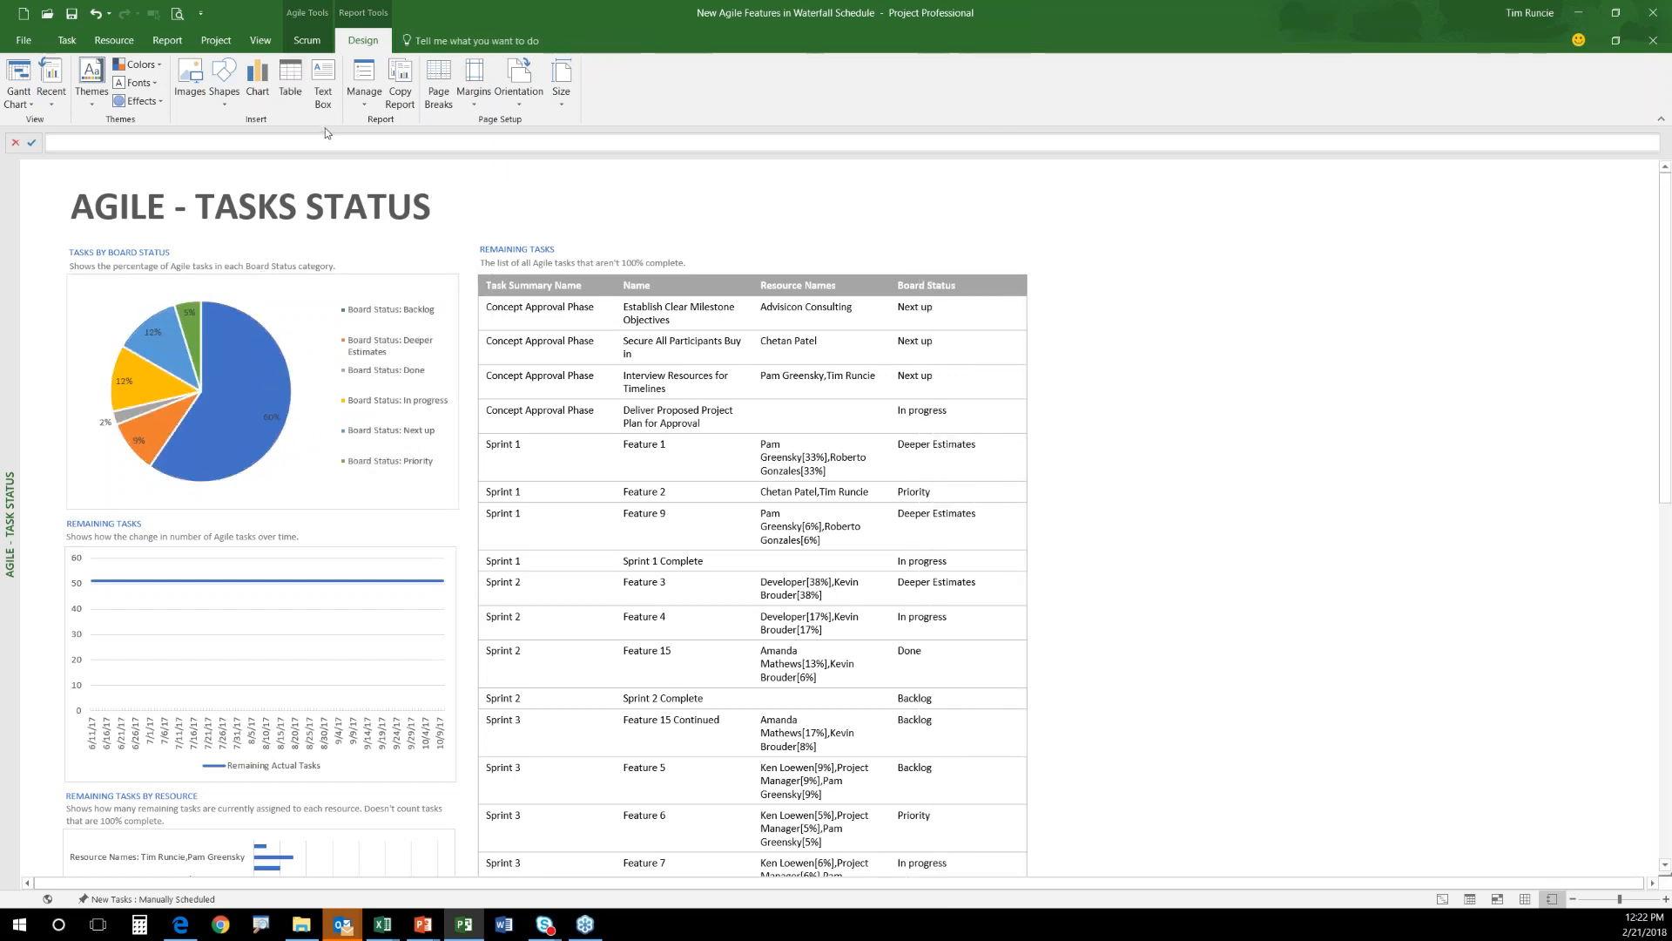
Copy the Tasks by Board Status pie chart from the report.
left_click(304, 488)
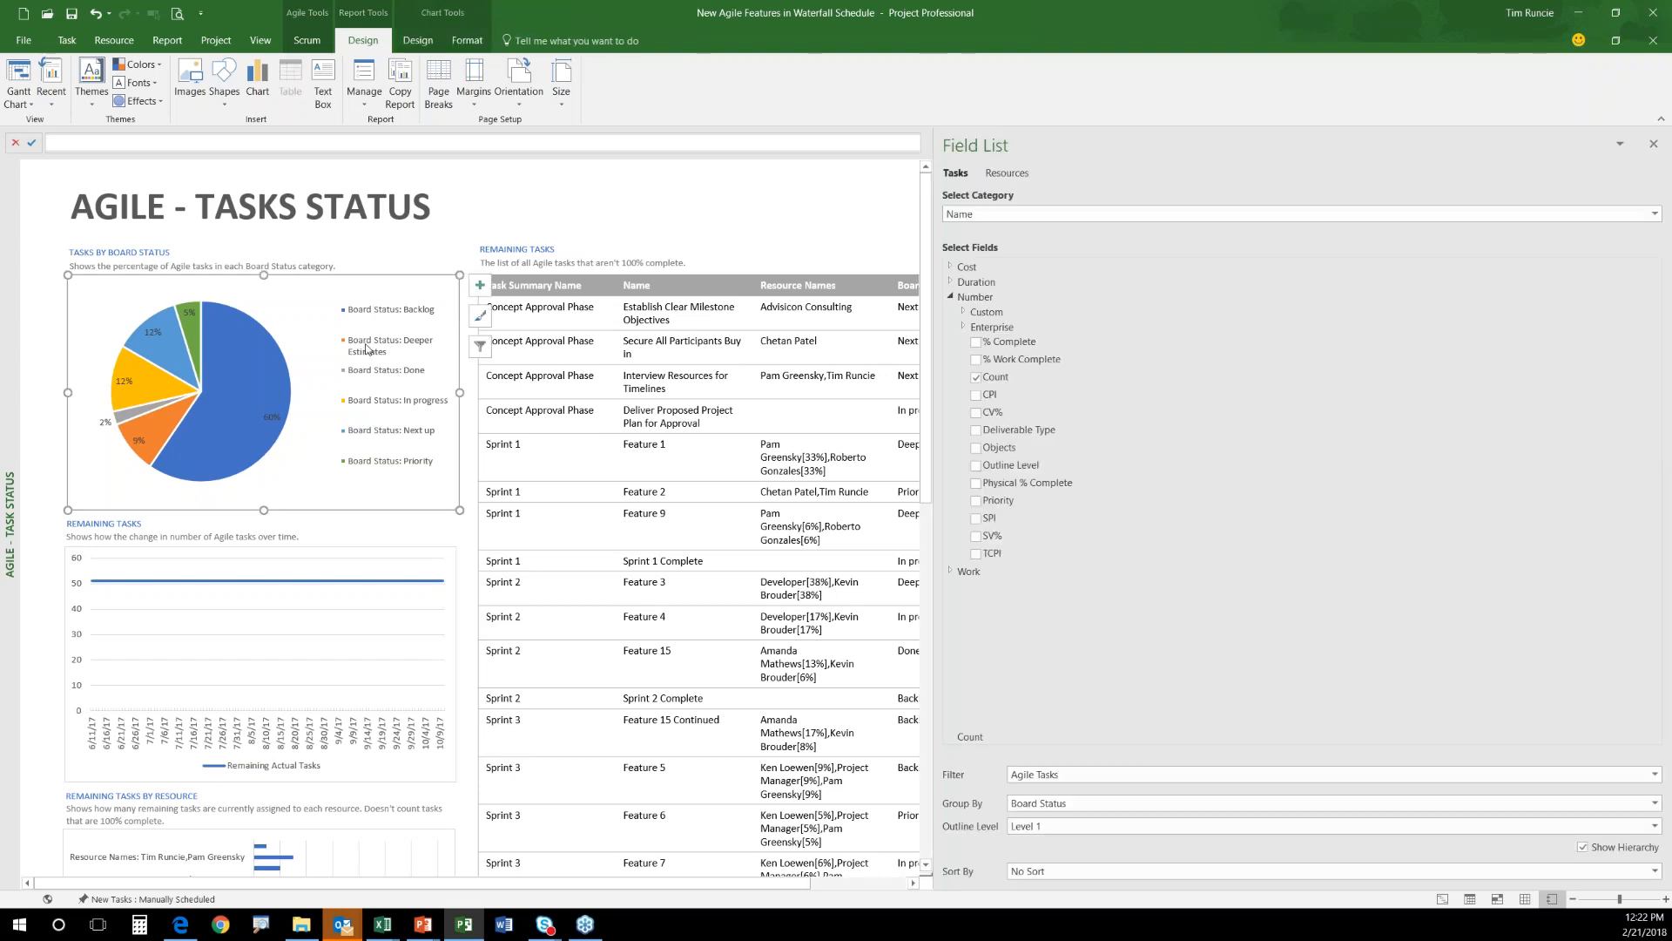
left_click(68, 40)
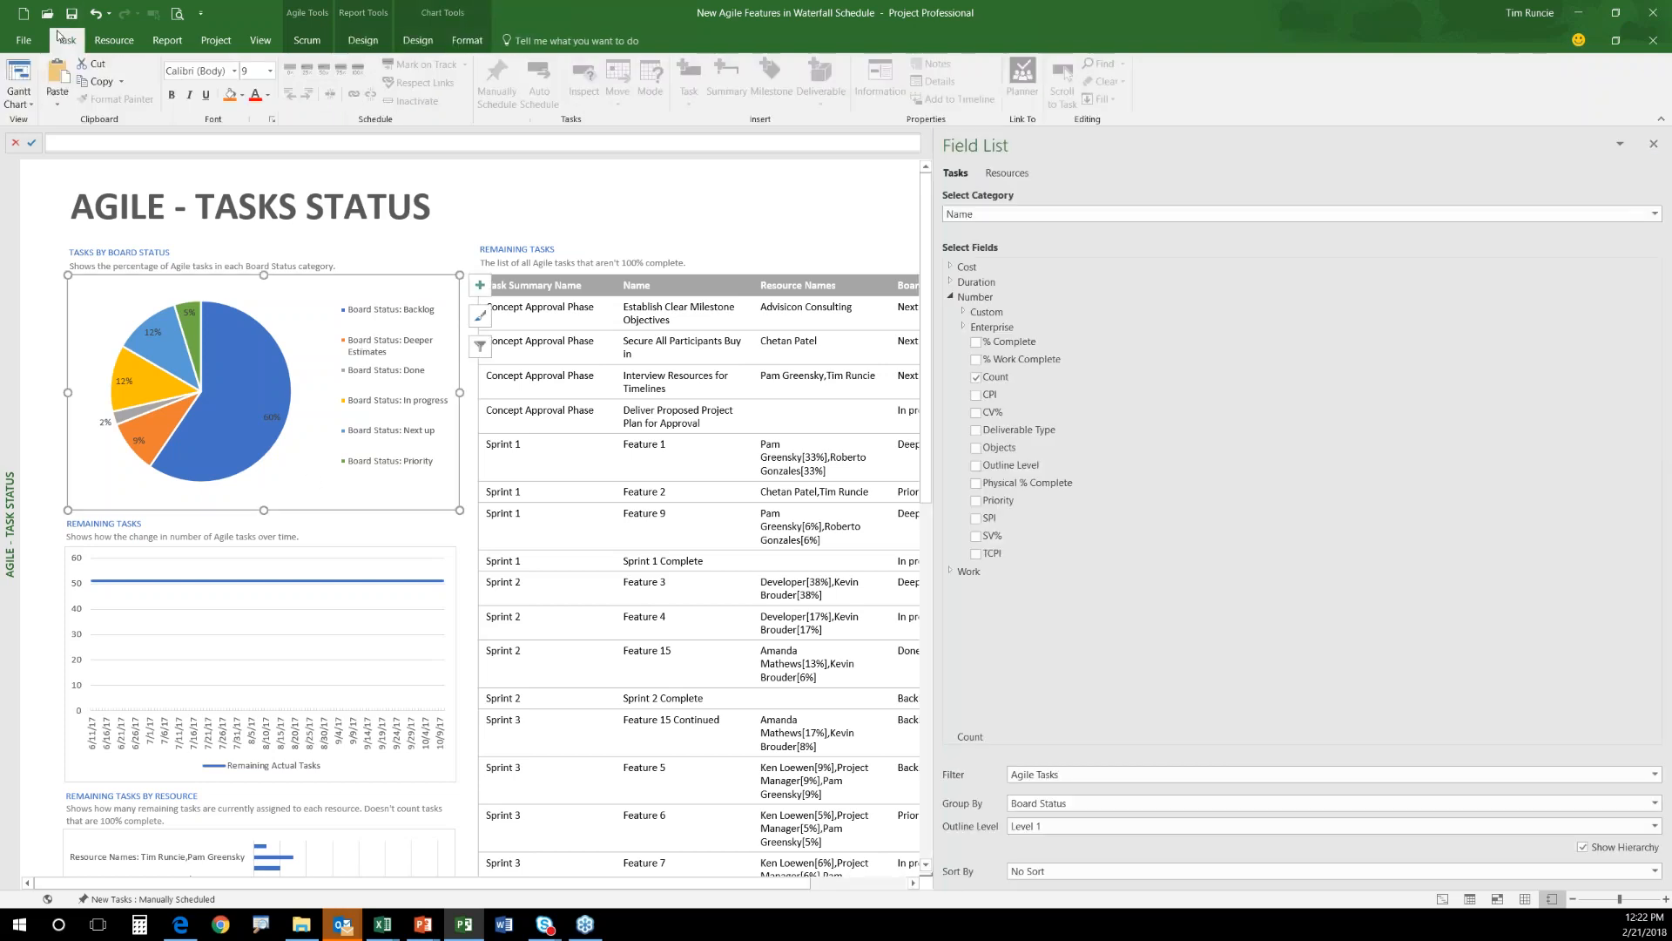
left_click(97, 83)
Switch to the blank Excel workbook, paste the pie chart at cell E6, and show its chart elements options.
key("alt+Tab")
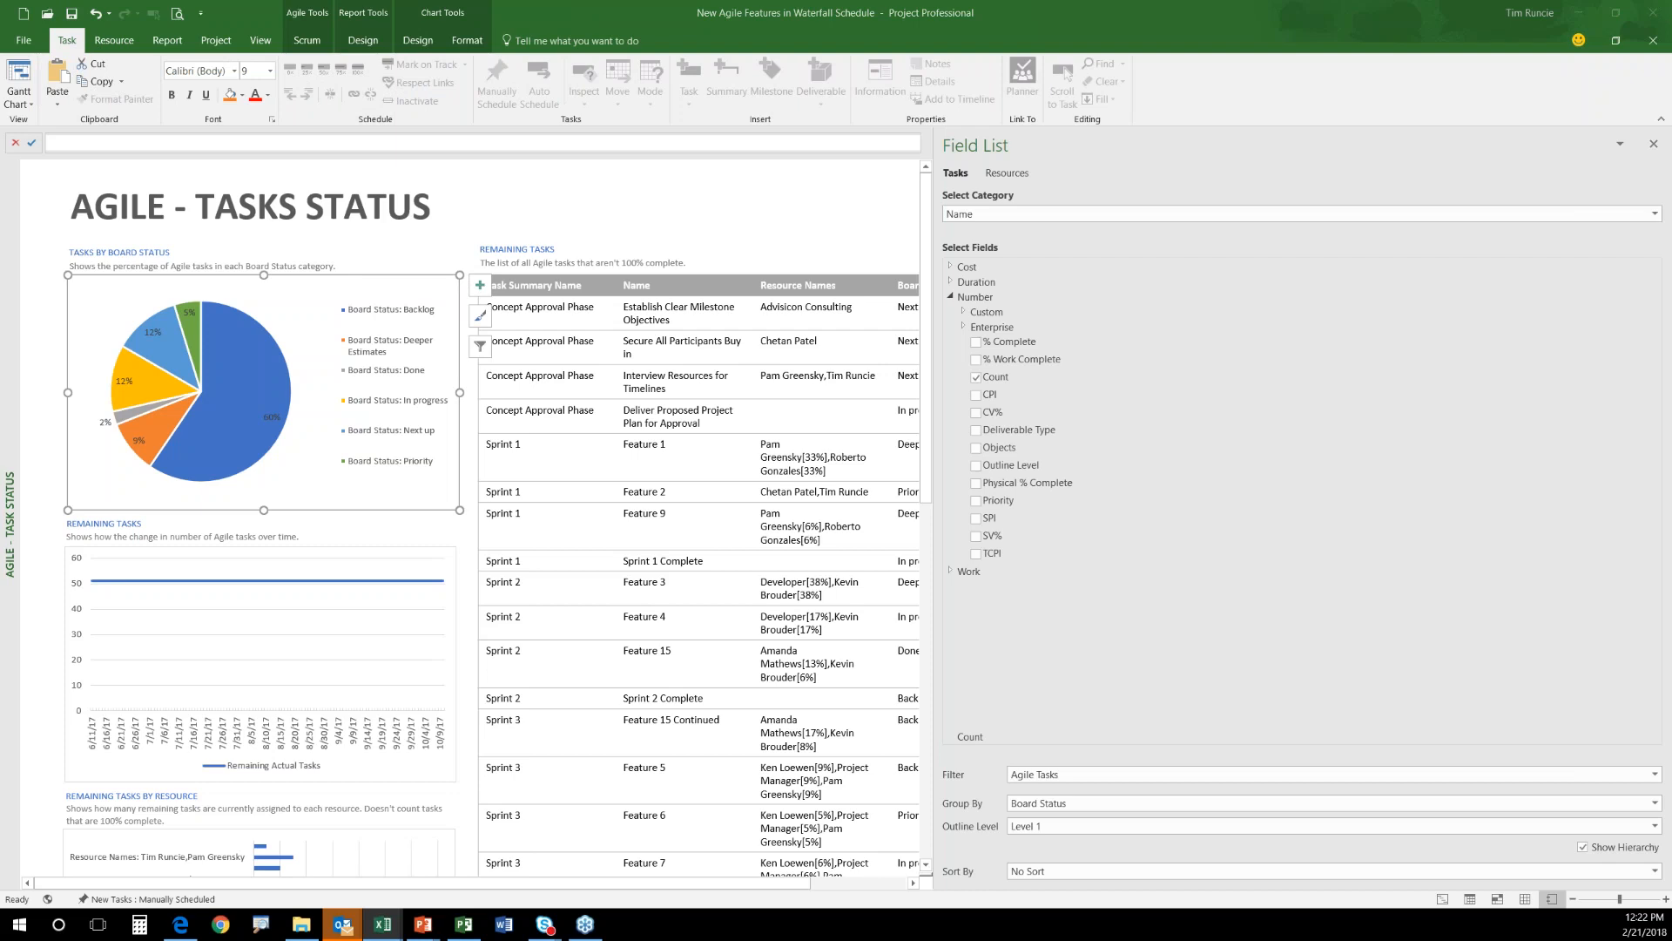
left_click_drag(0, 272, 873, 36)
left_click(604, 288)
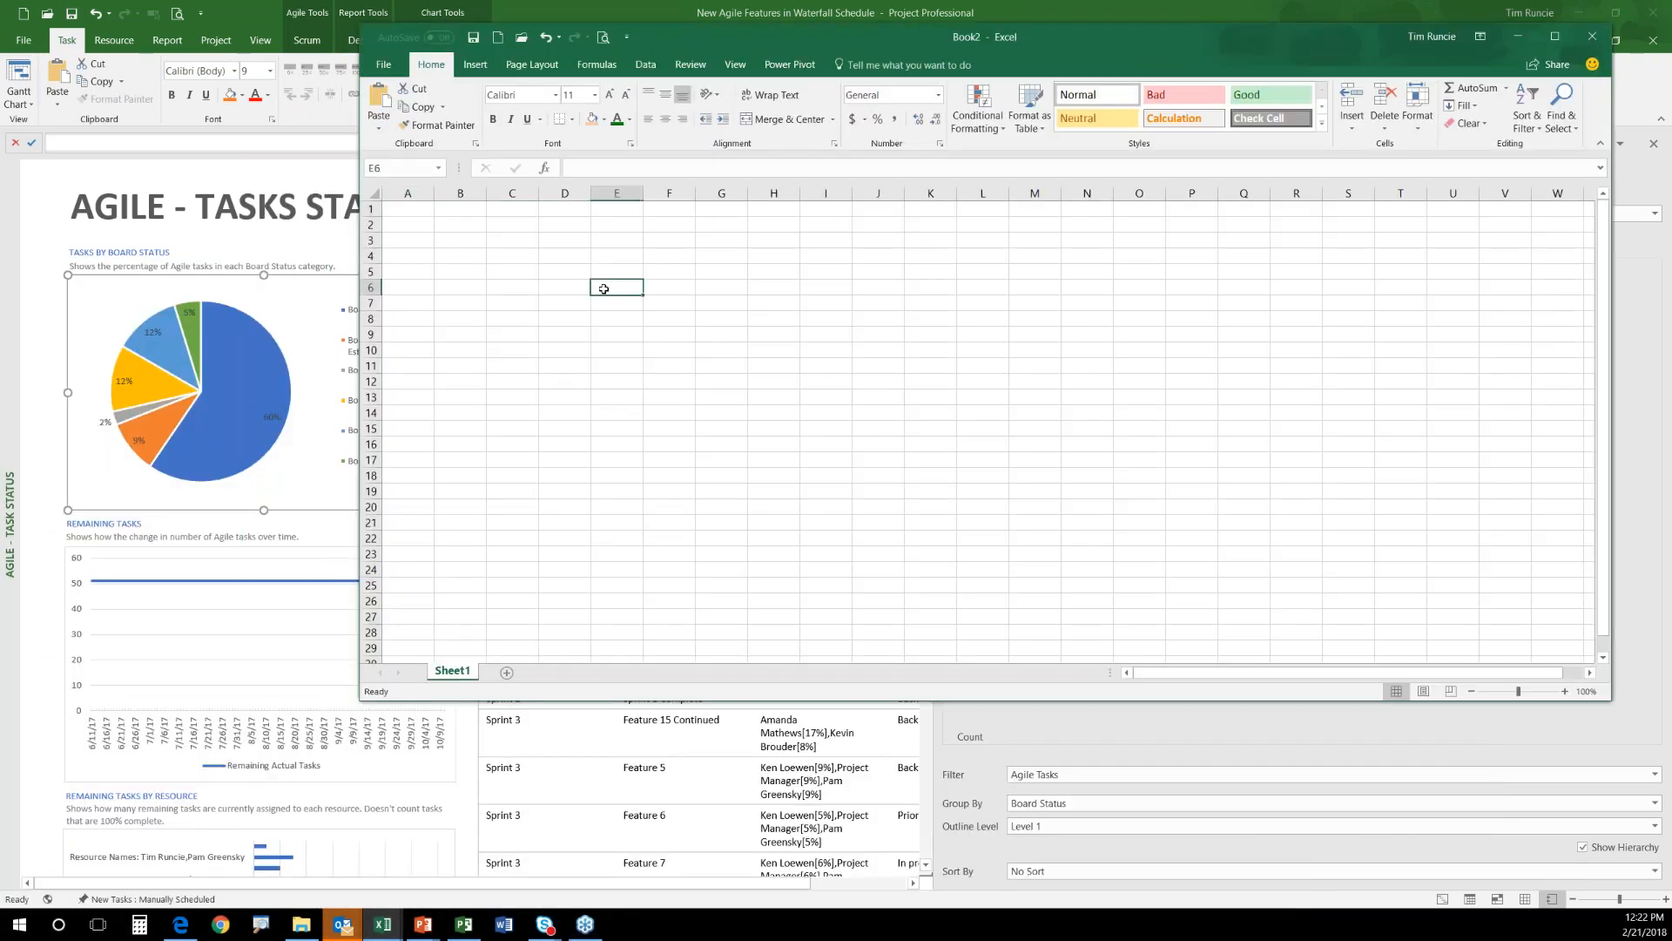
key("ctrl+v")
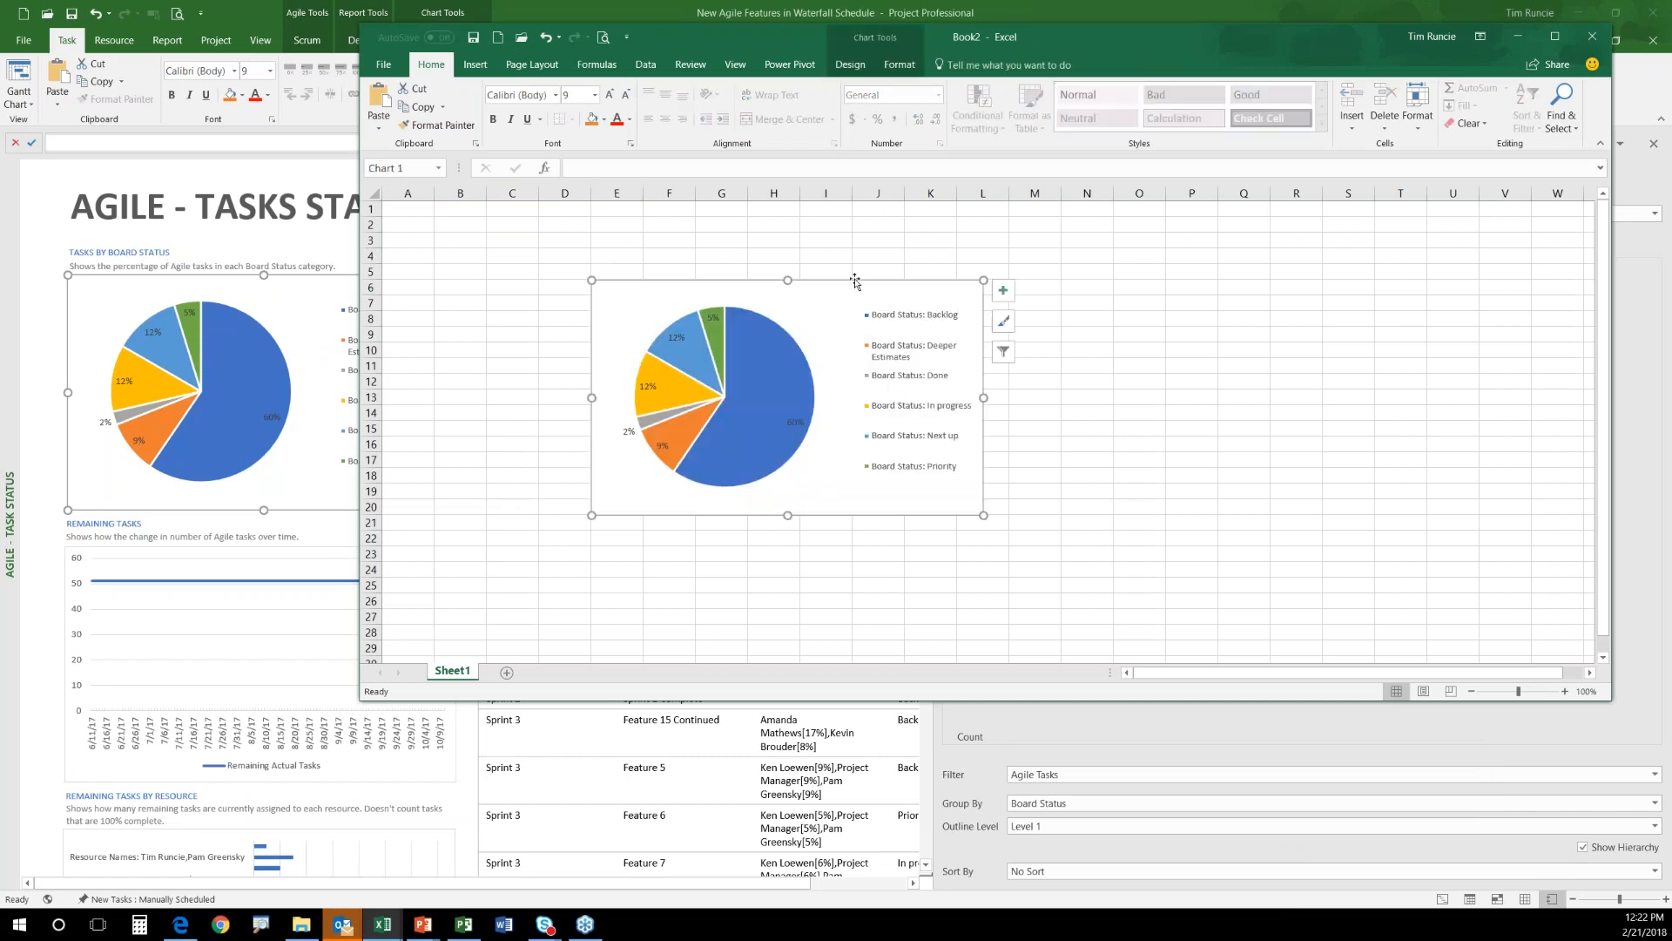
left_click(1004, 293)
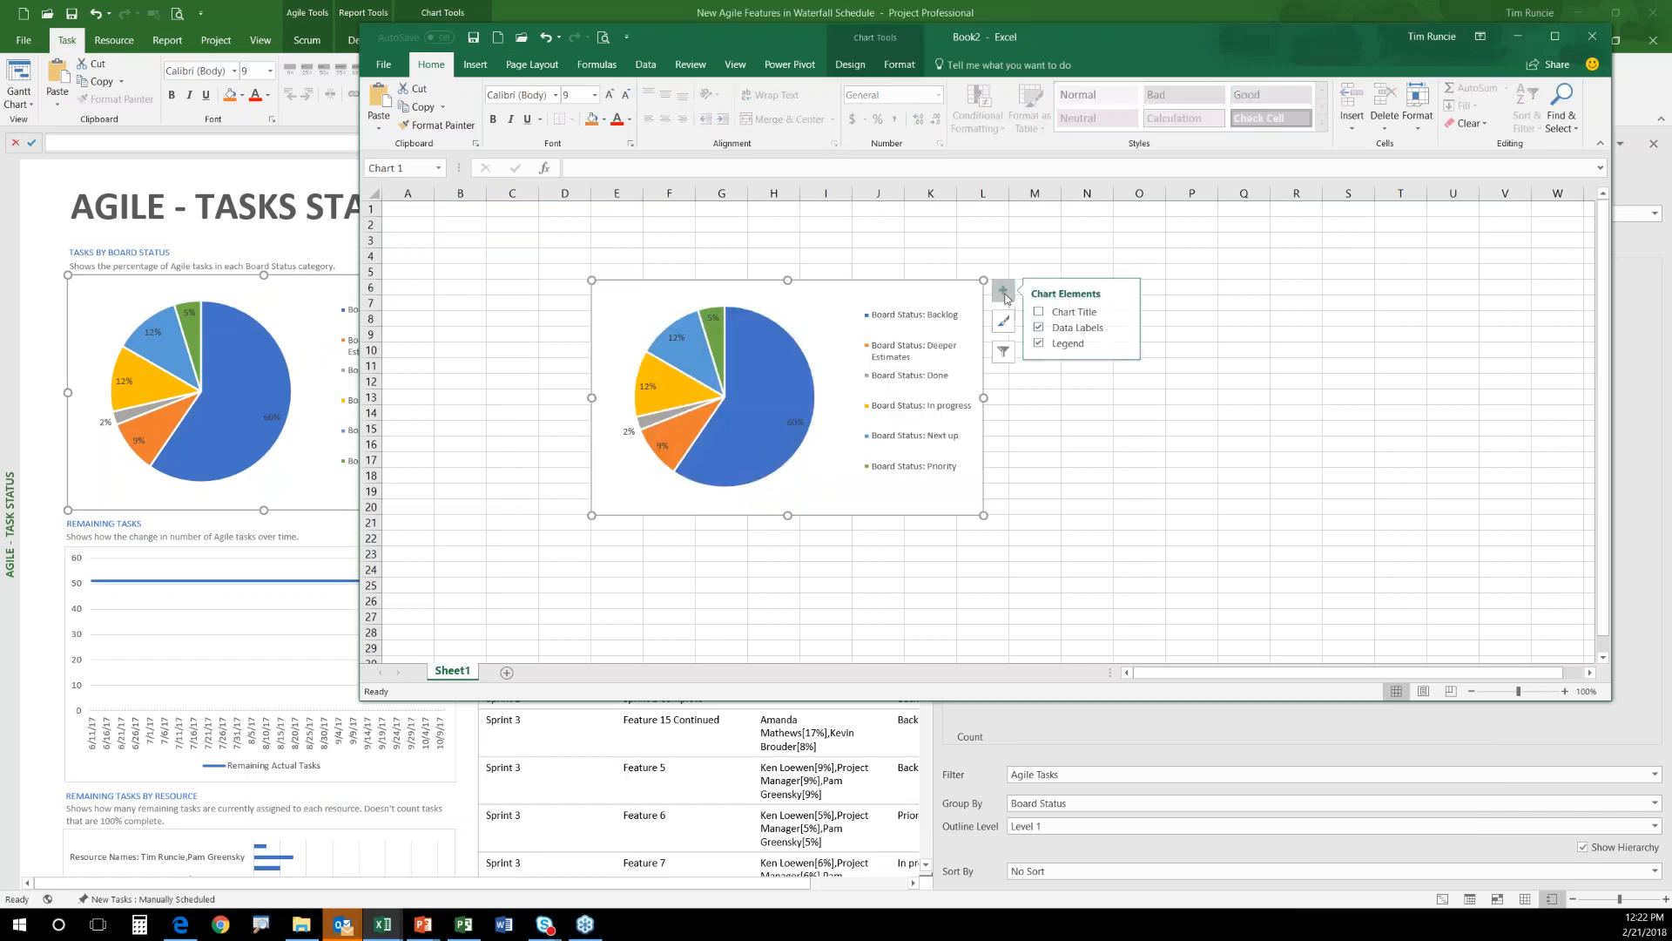
Review the pasted pie chart's title option and its series and category filters.
left_click(1039, 312)
left_click(1004, 352)
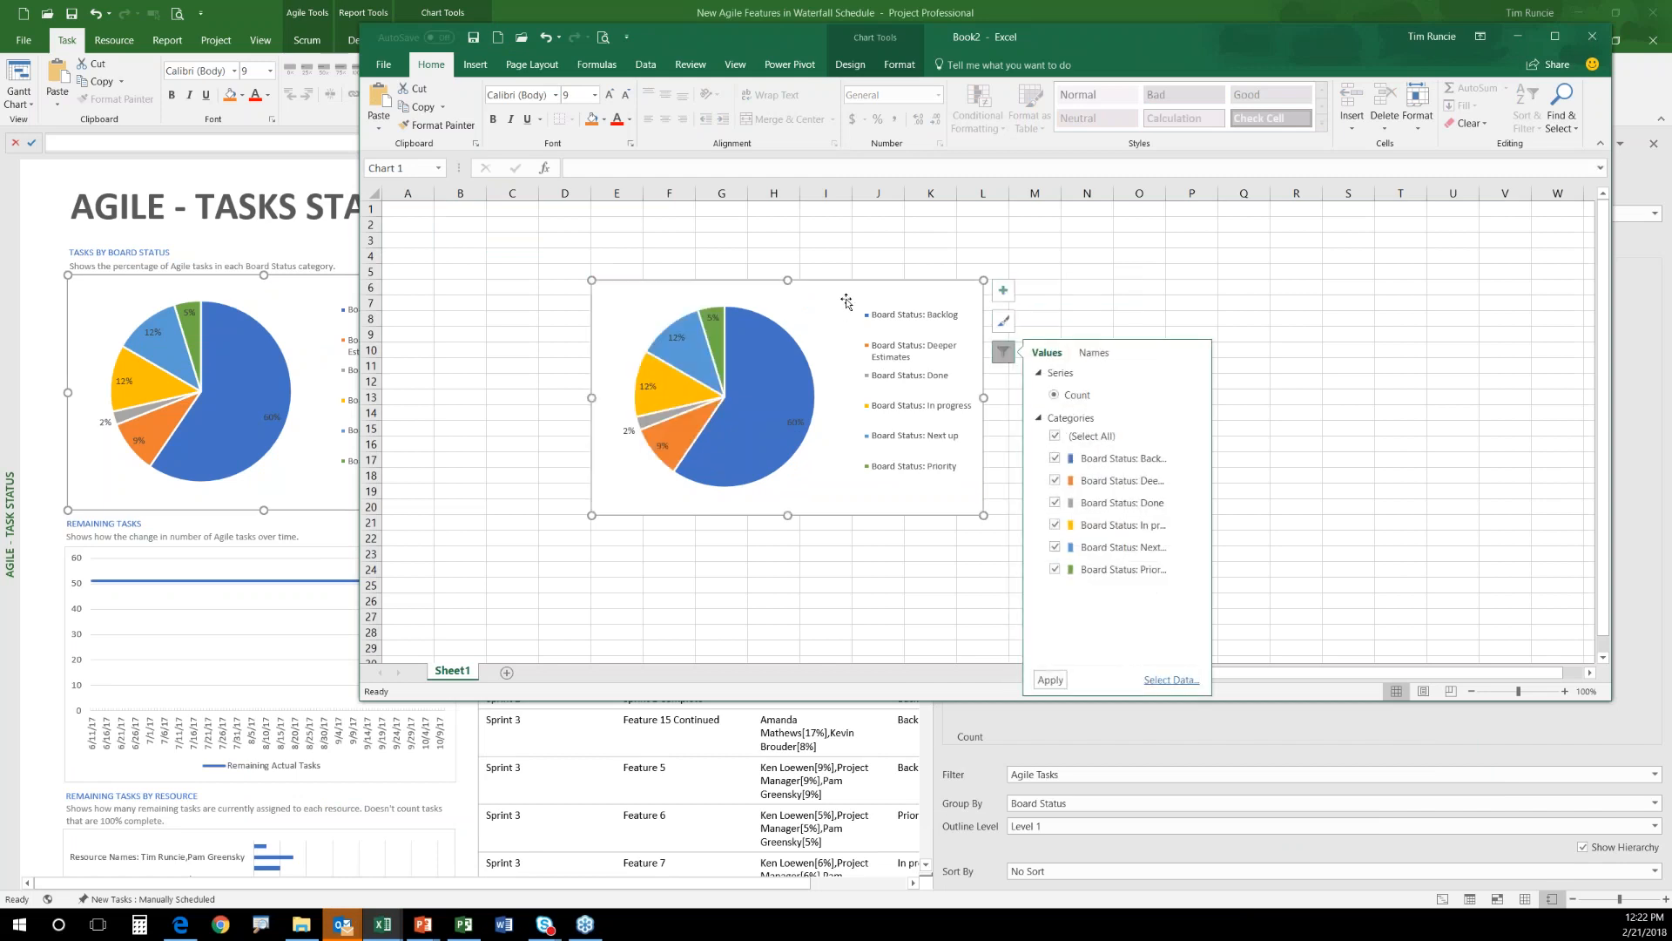
left_click(875, 283)
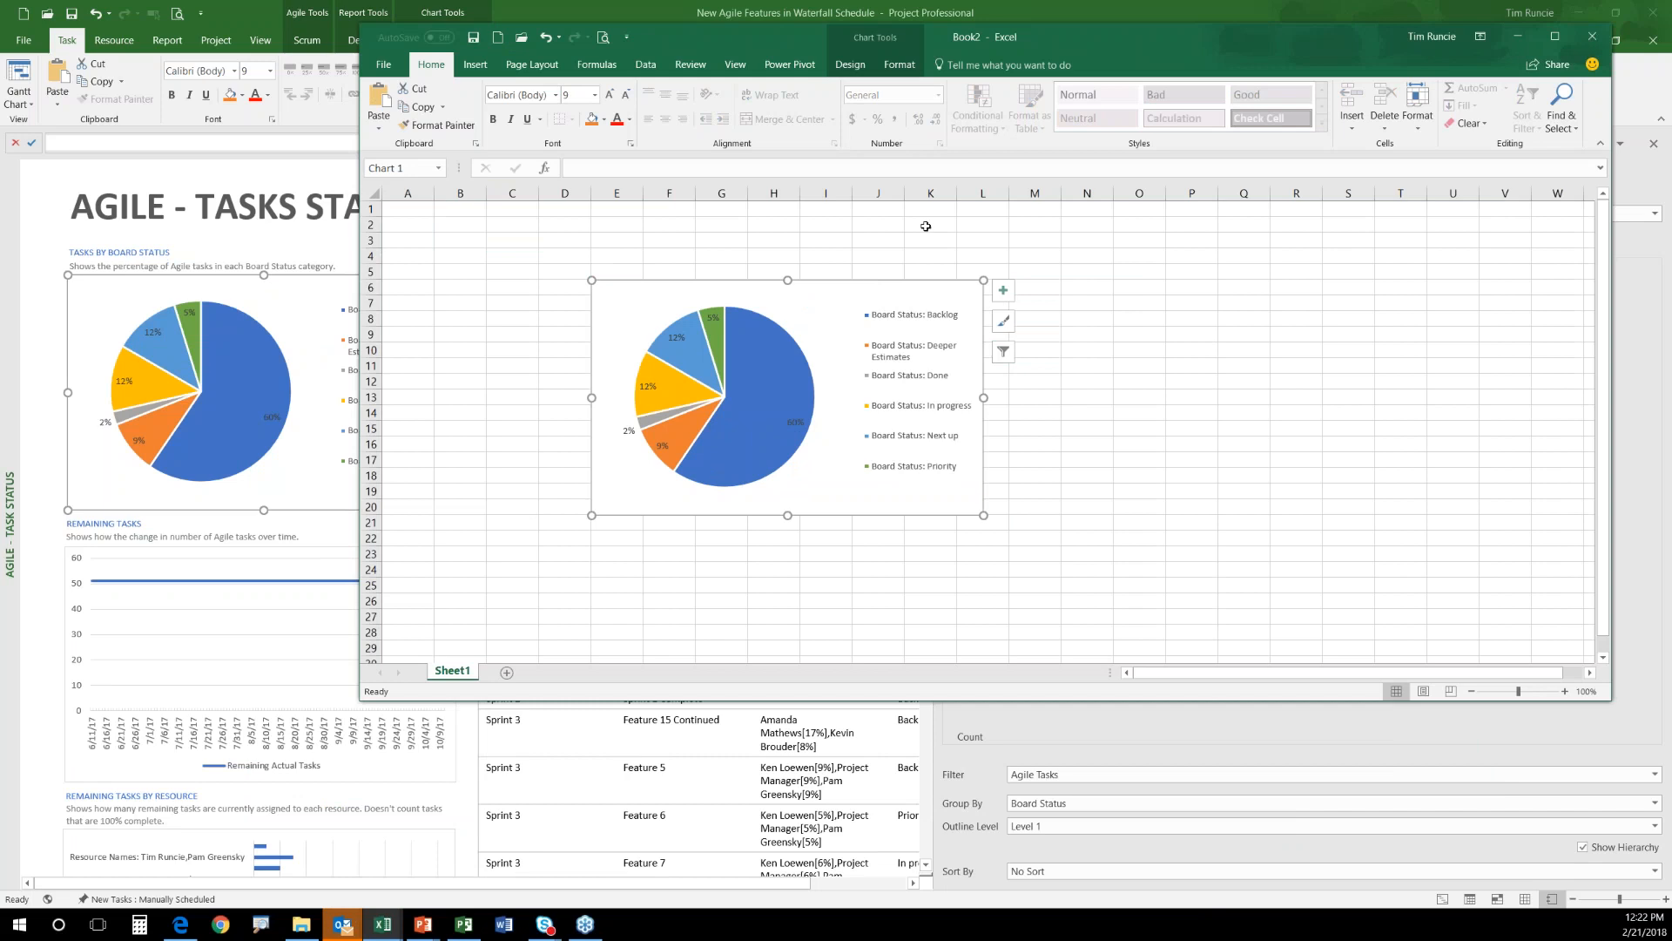
Apply the sixth preset style, with light gradient slices, to the pasted pie chart and change its type to Clustered Bar.
left_click(850, 64)
left_click(676, 114)
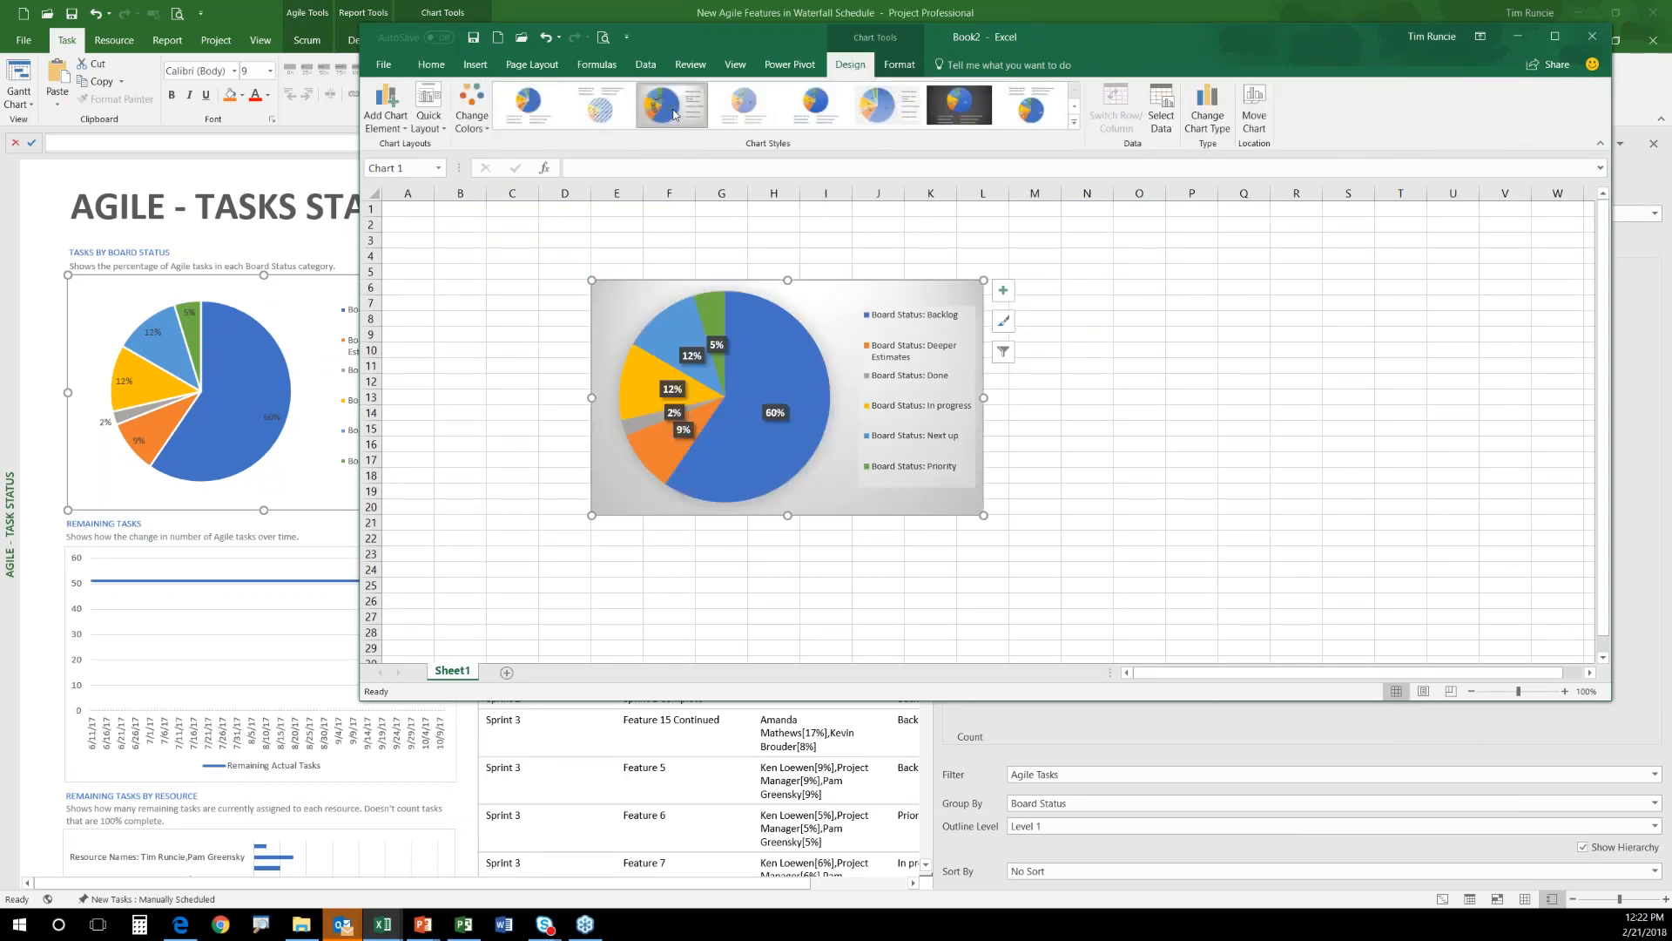
left_click(902, 113)
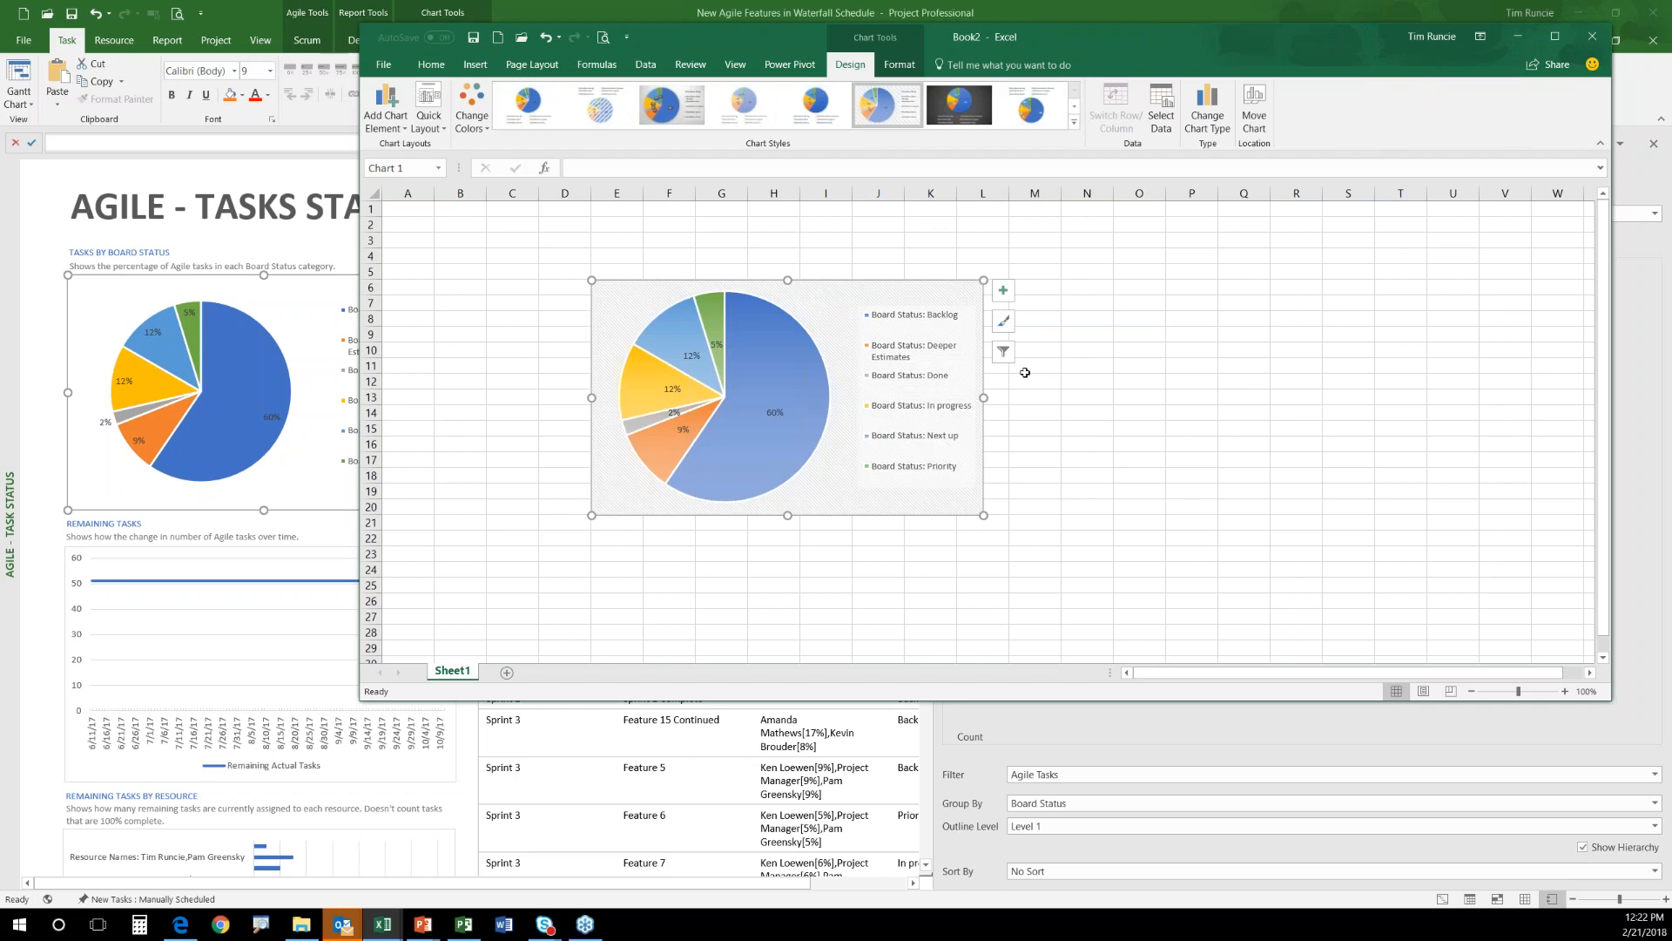
left_click(1207, 109)
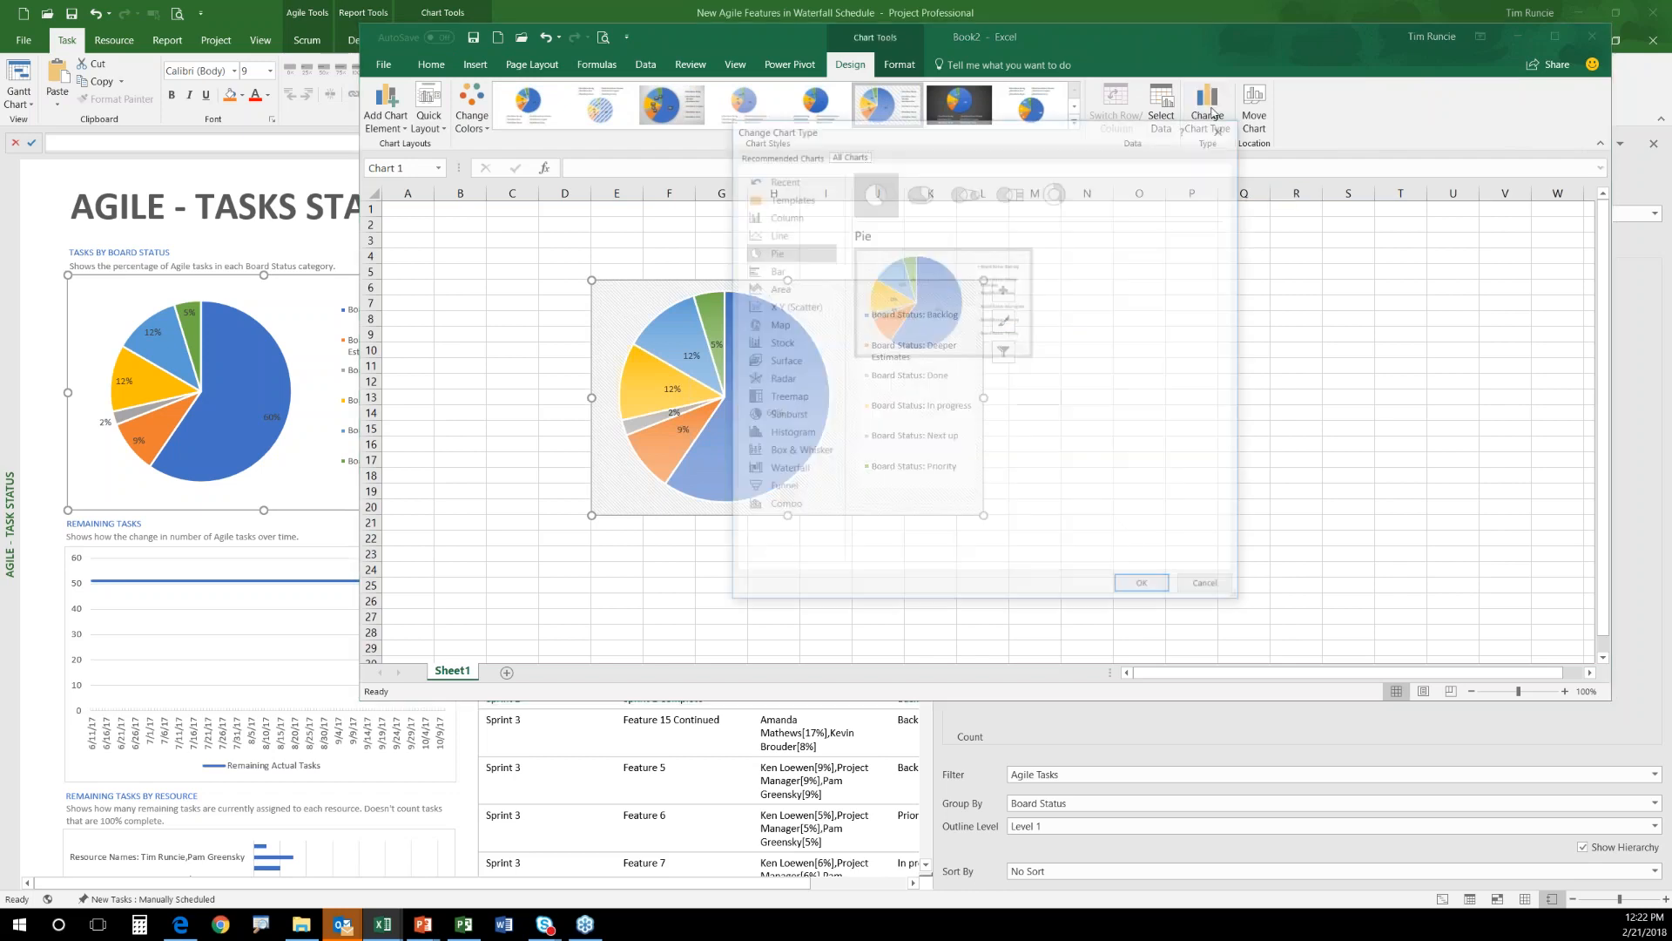
left_click(784, 271)
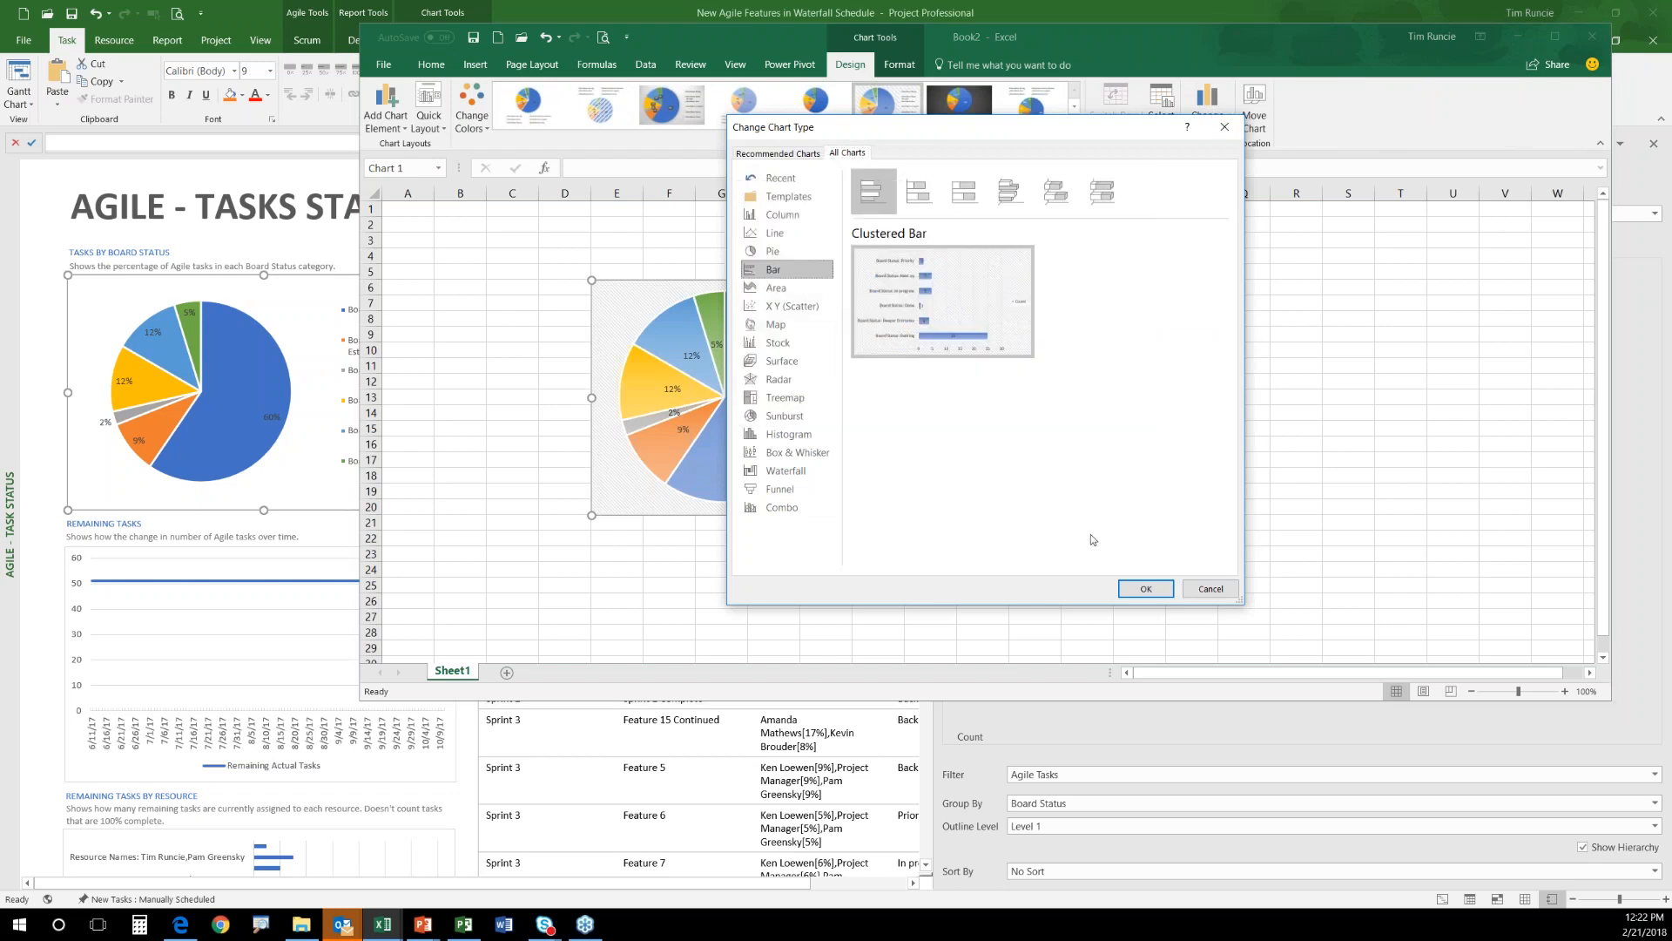
left_click(1148, 590)
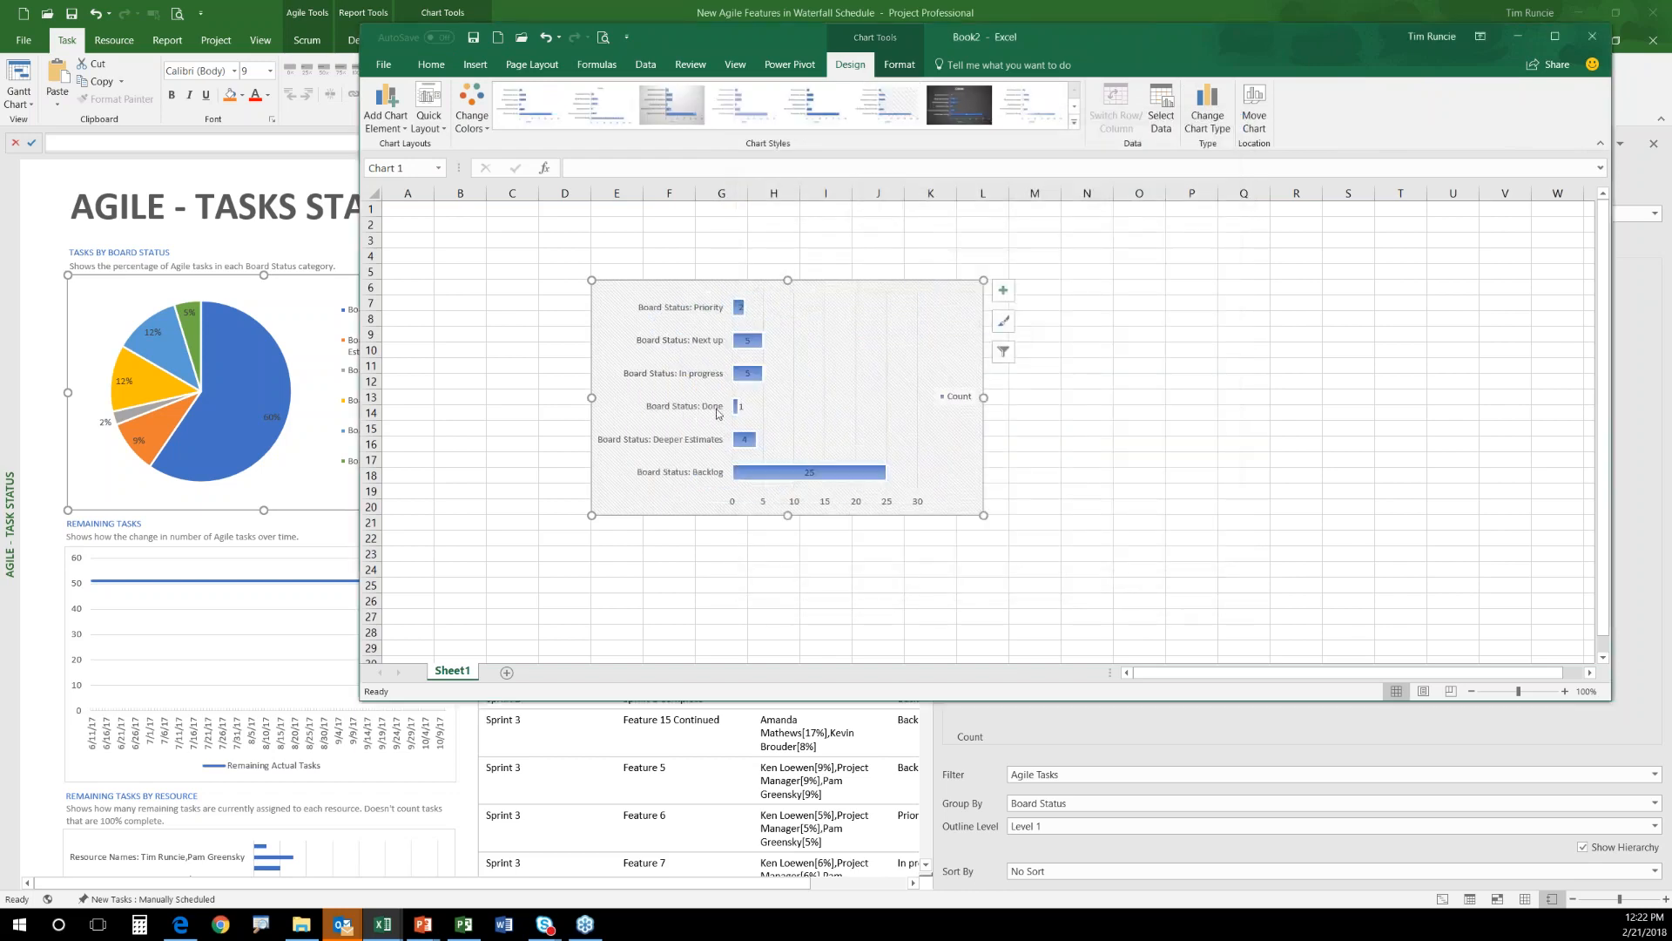
Close the Excel workbook Book2 without saving, and back in Project narrow the Field List and deselect the report chart.
left_click(1592, 37)
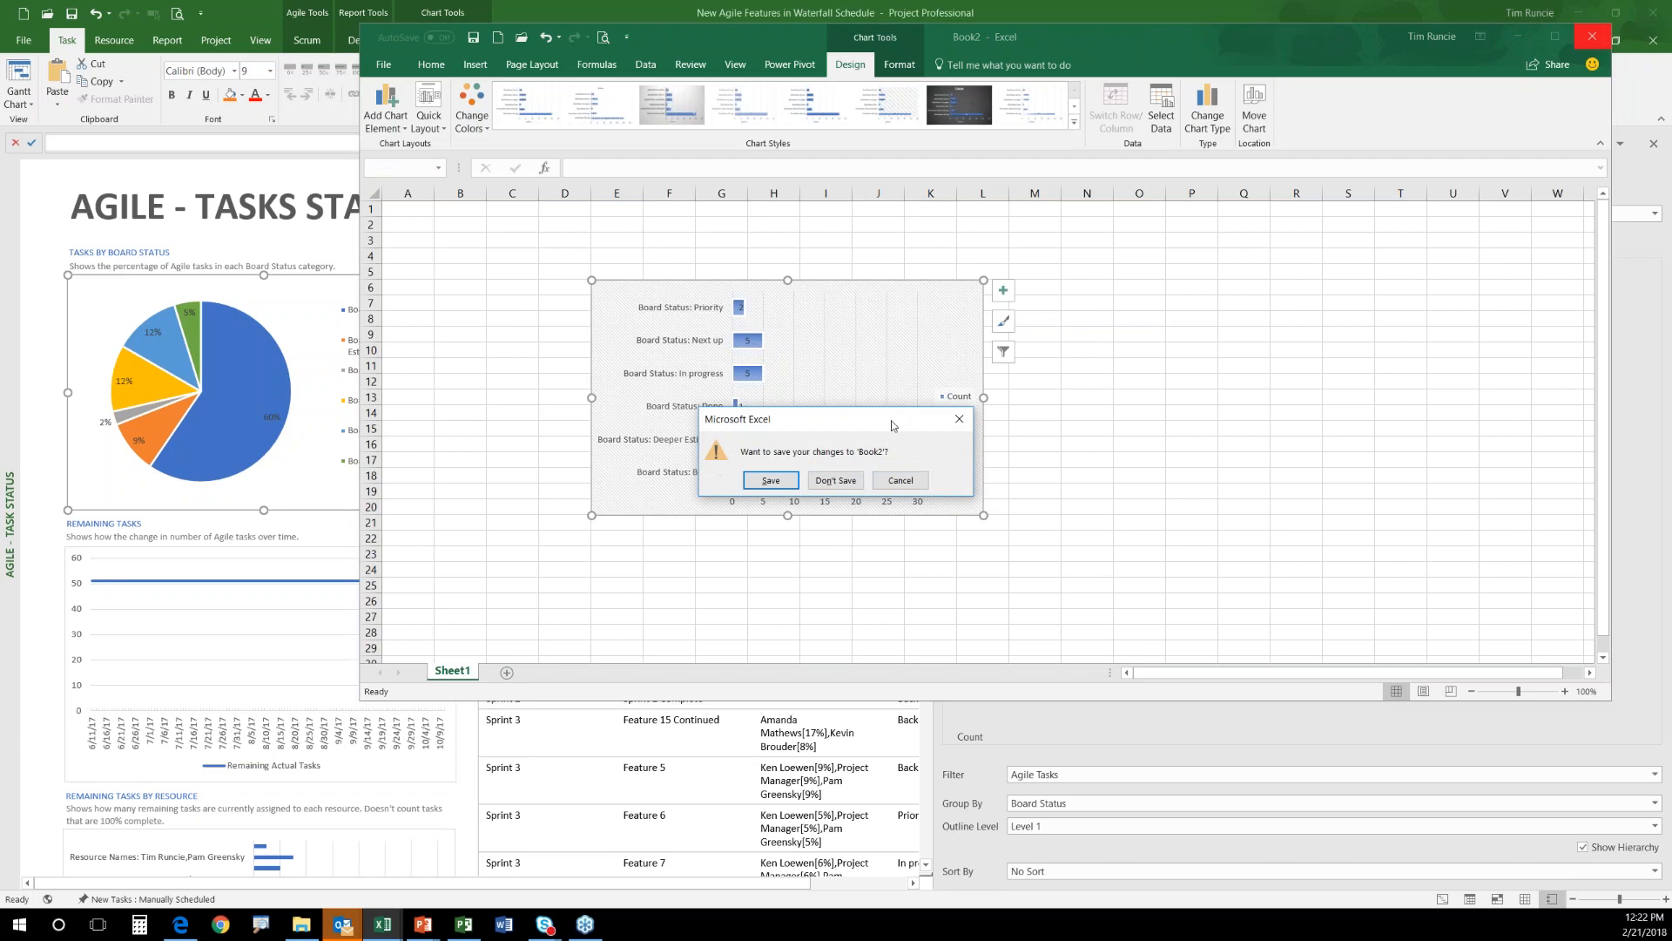
left_click(837, 481)
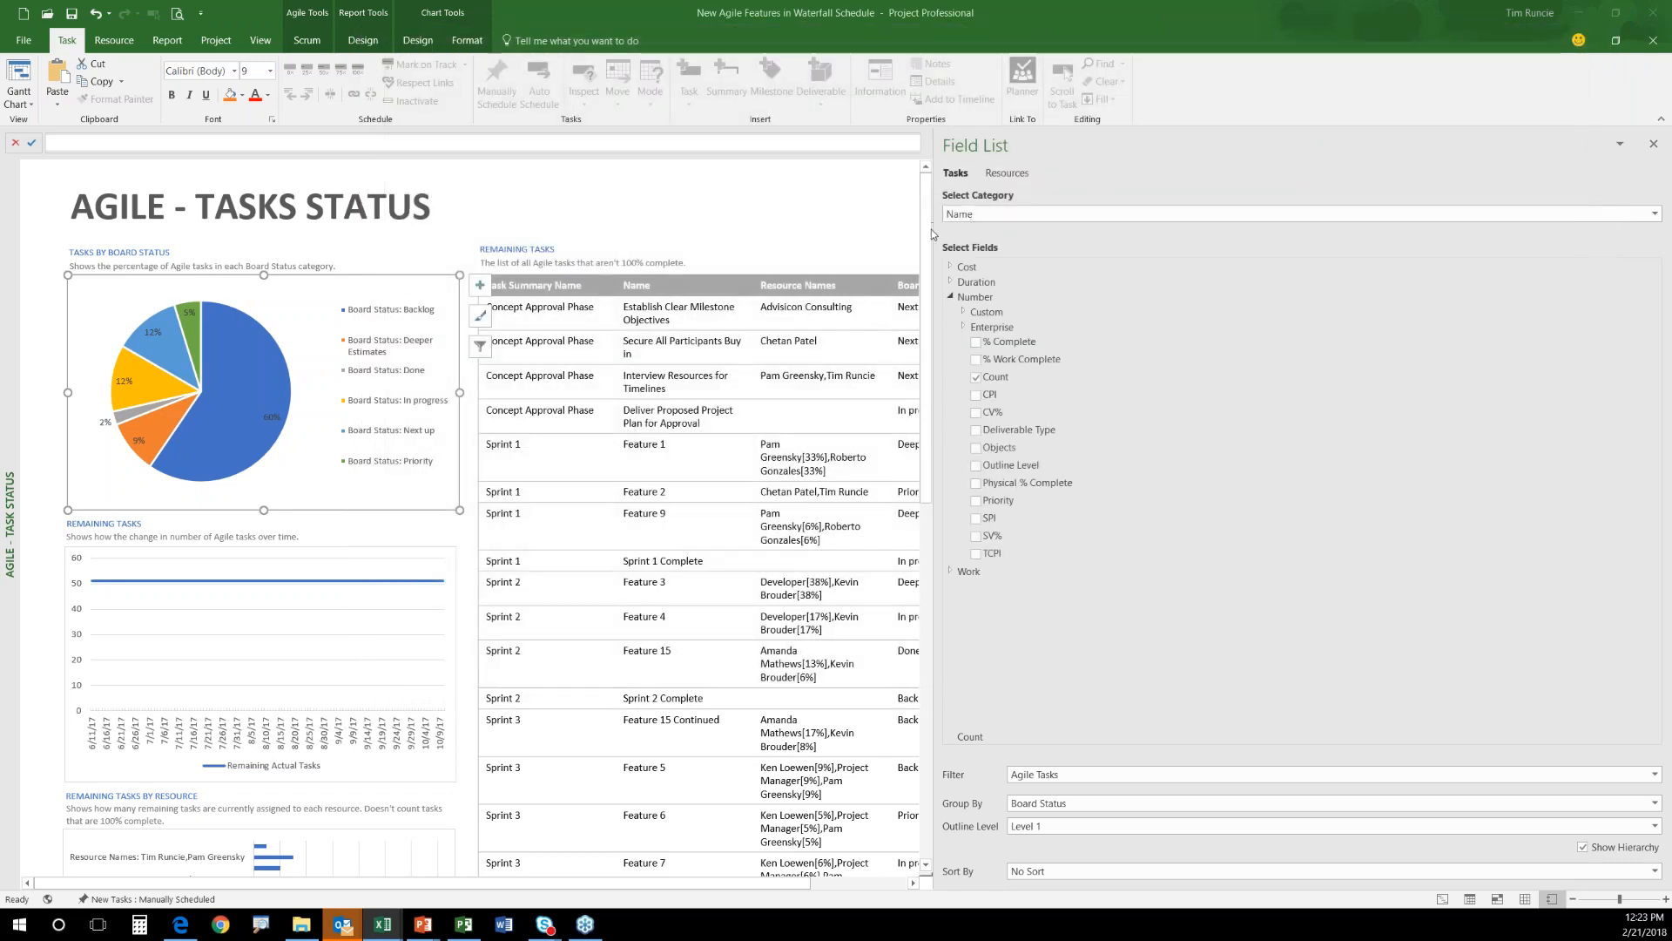
left_click_drag(934, 229, 1354, 235)
left_click(1077, 385)
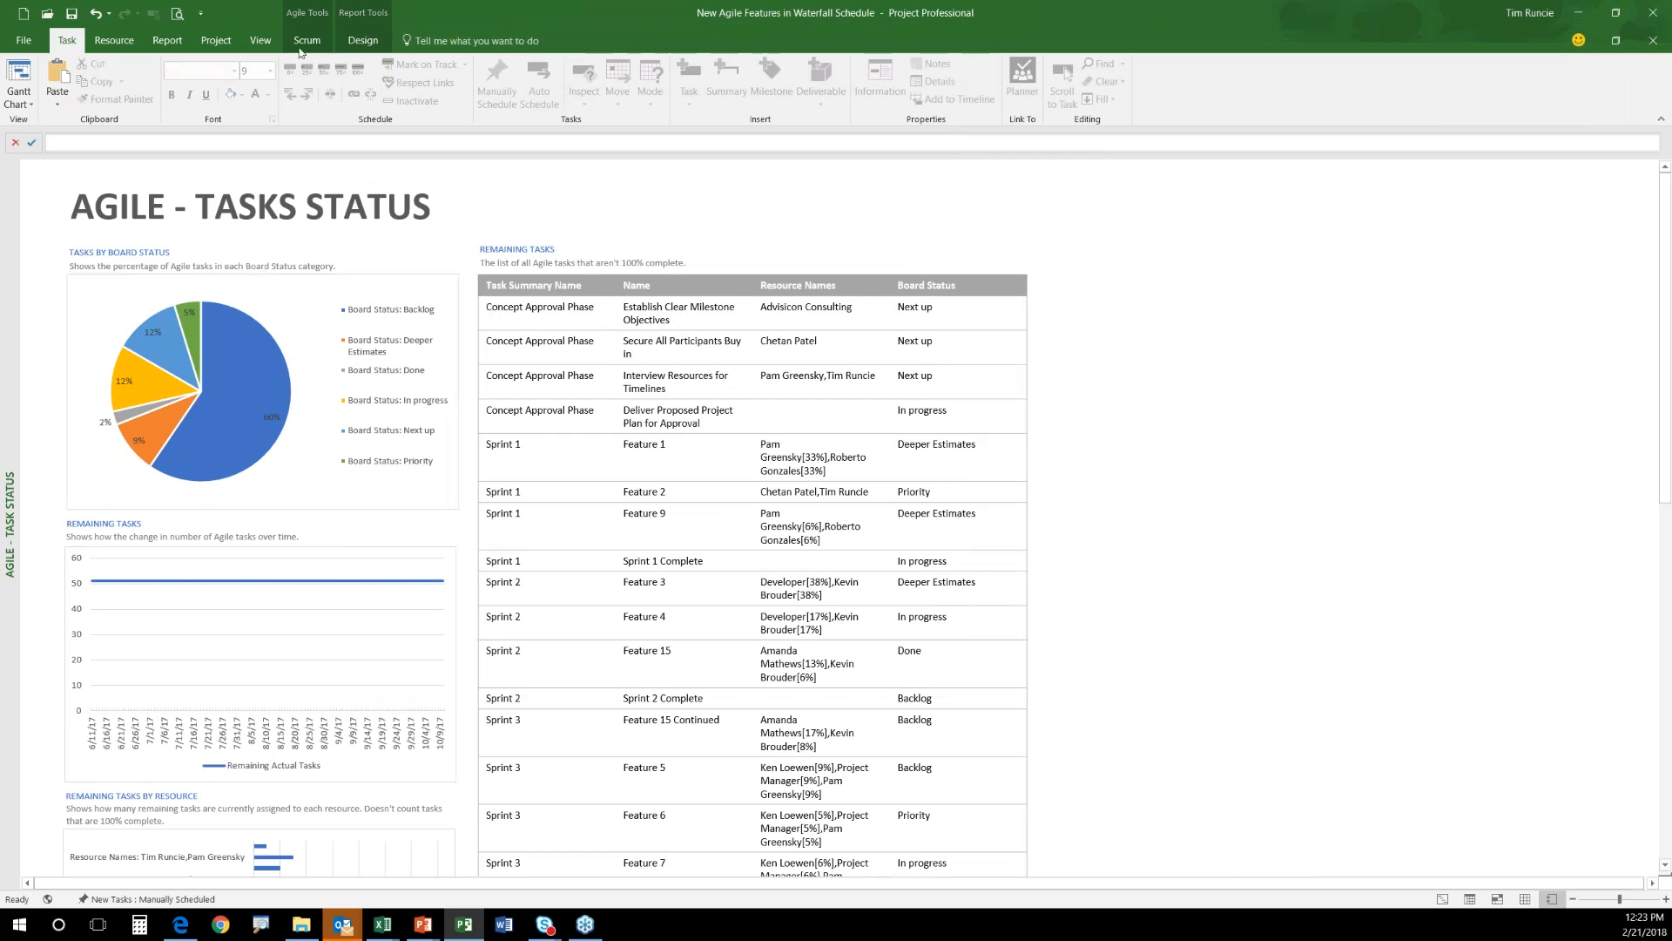
Open the Agile - Work Status report and examine its remaining work charts by board status, over time and by resource.
left_click(170, 40)
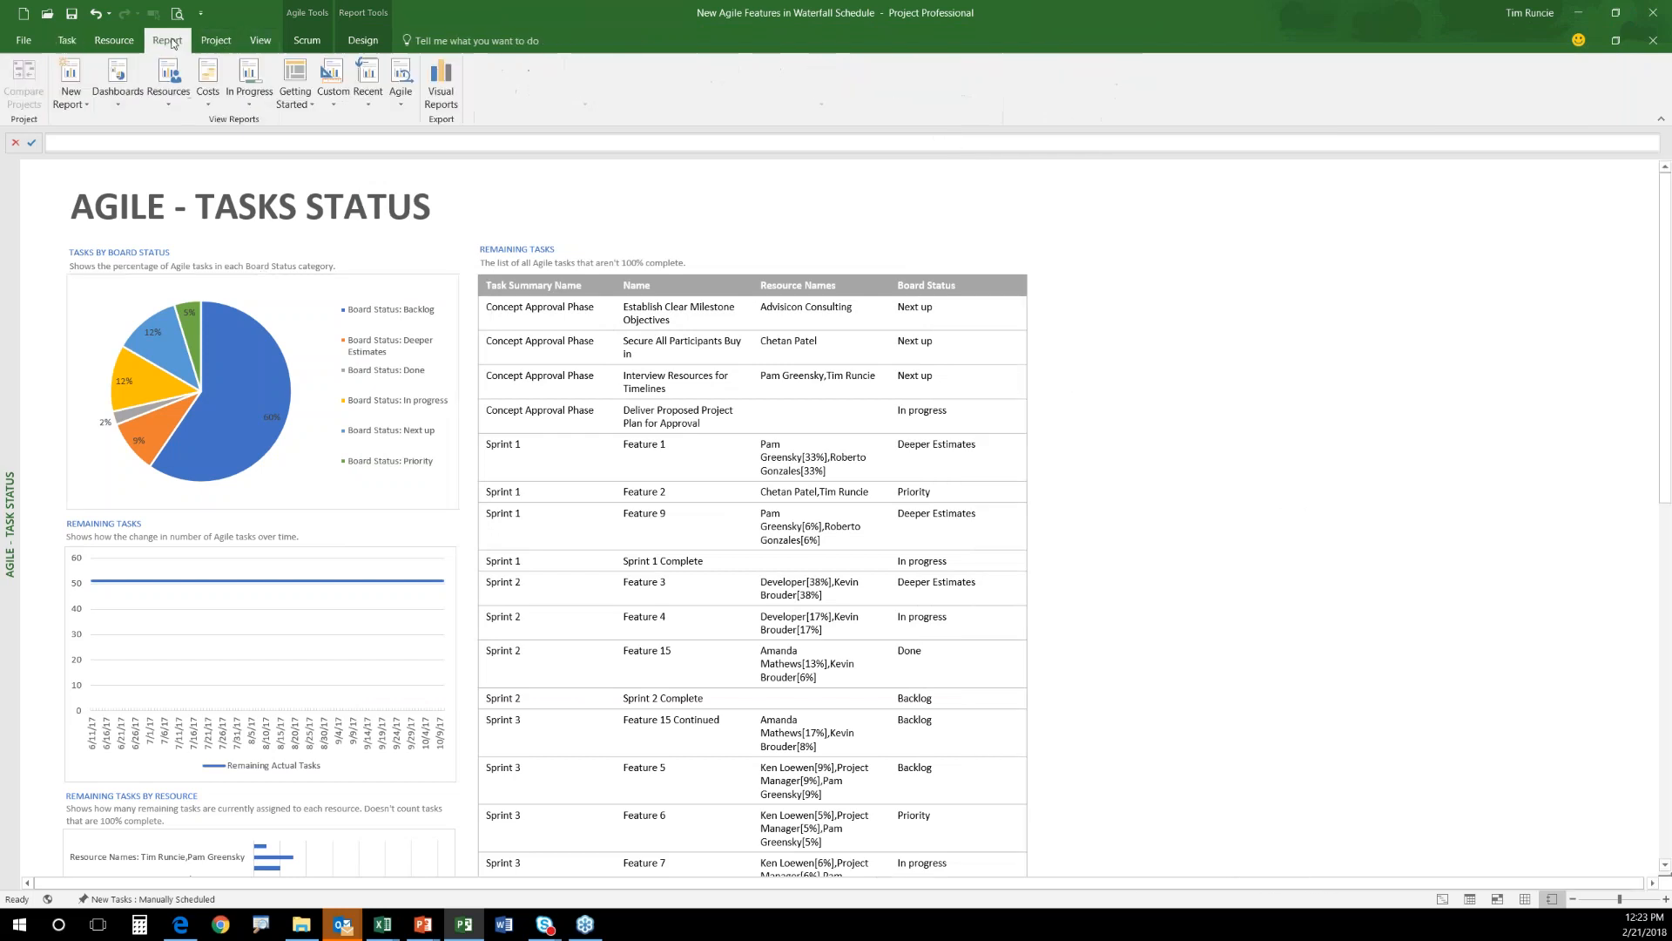
left_click(401, 95)
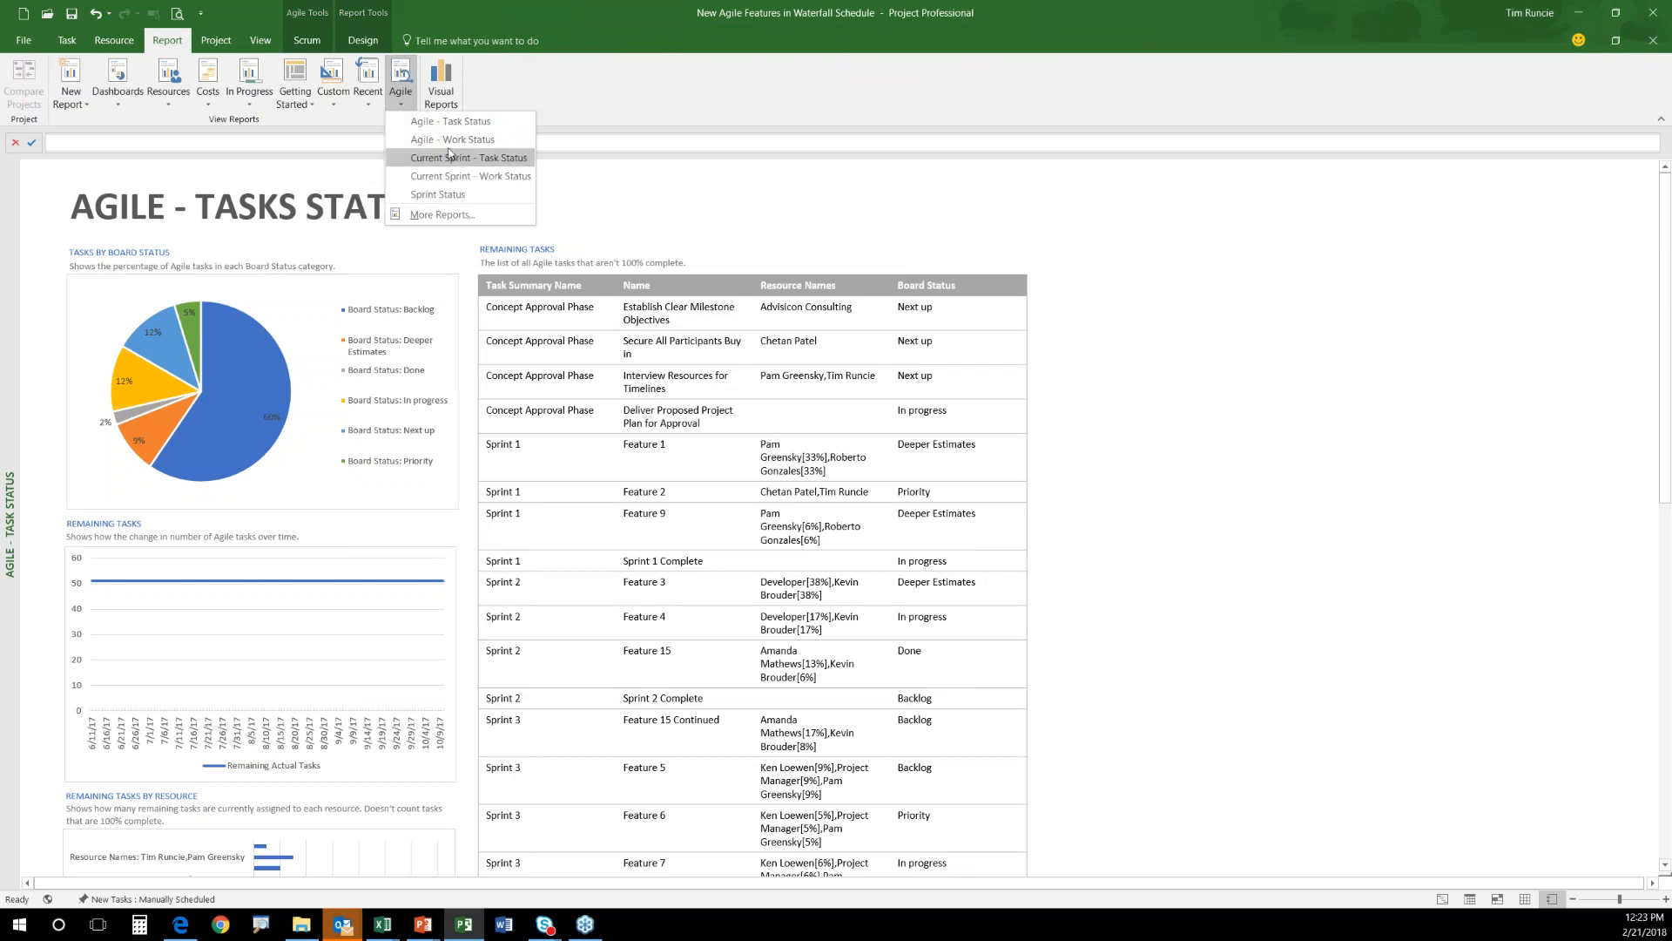
left_click(421, 142)
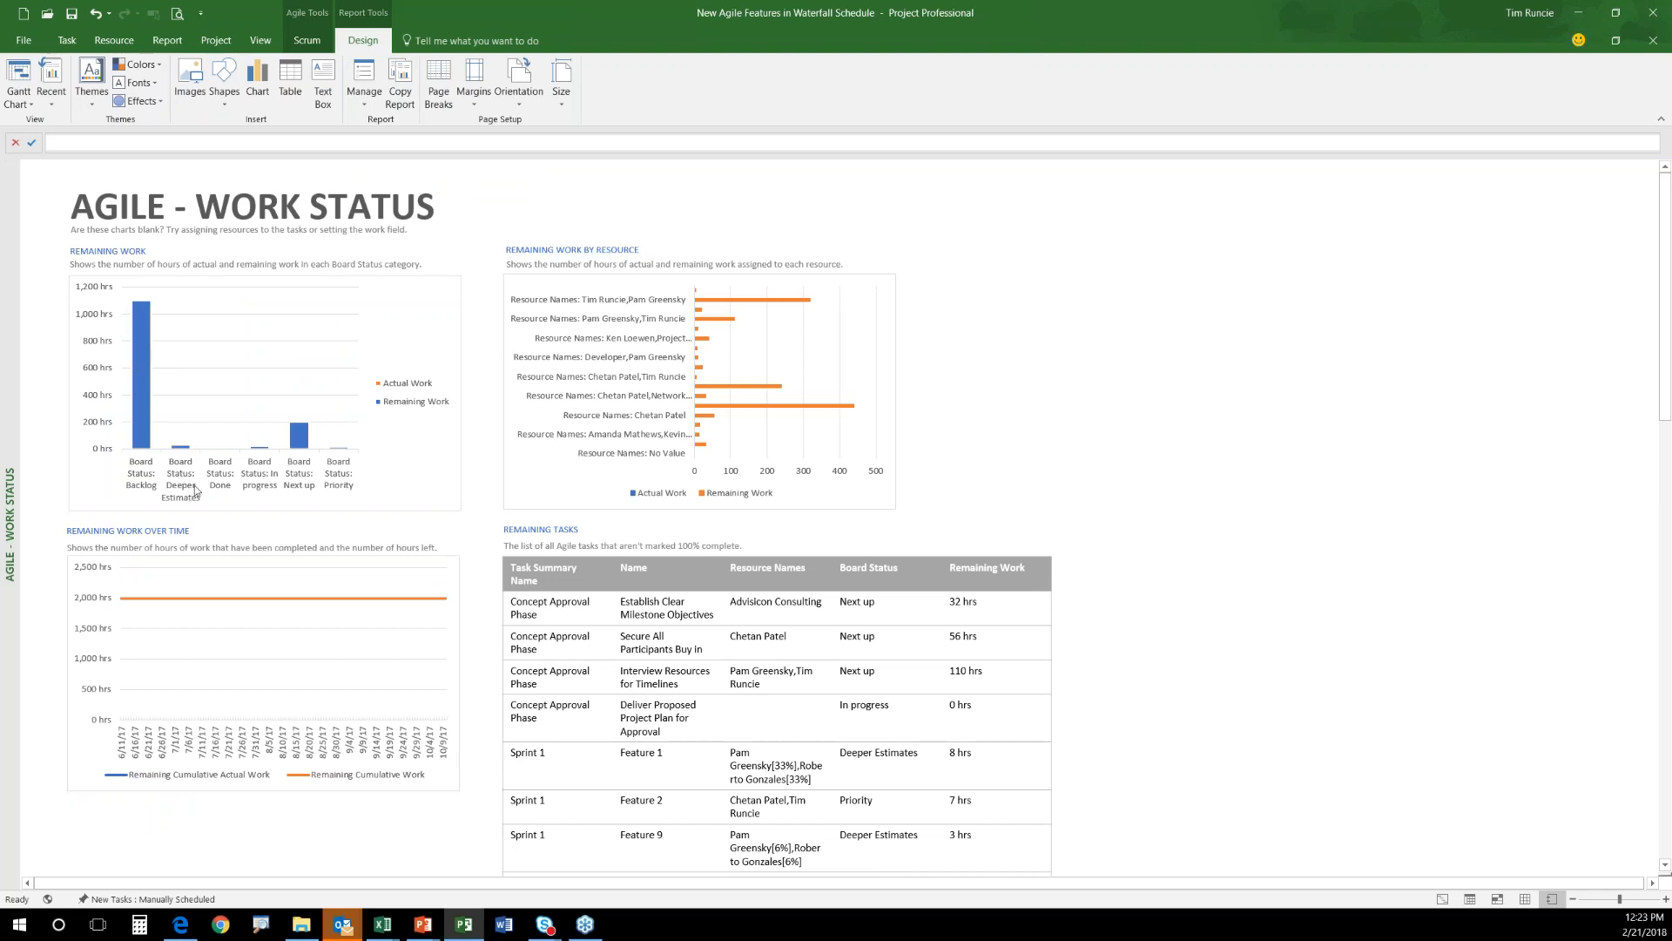
left_click(94, 601)
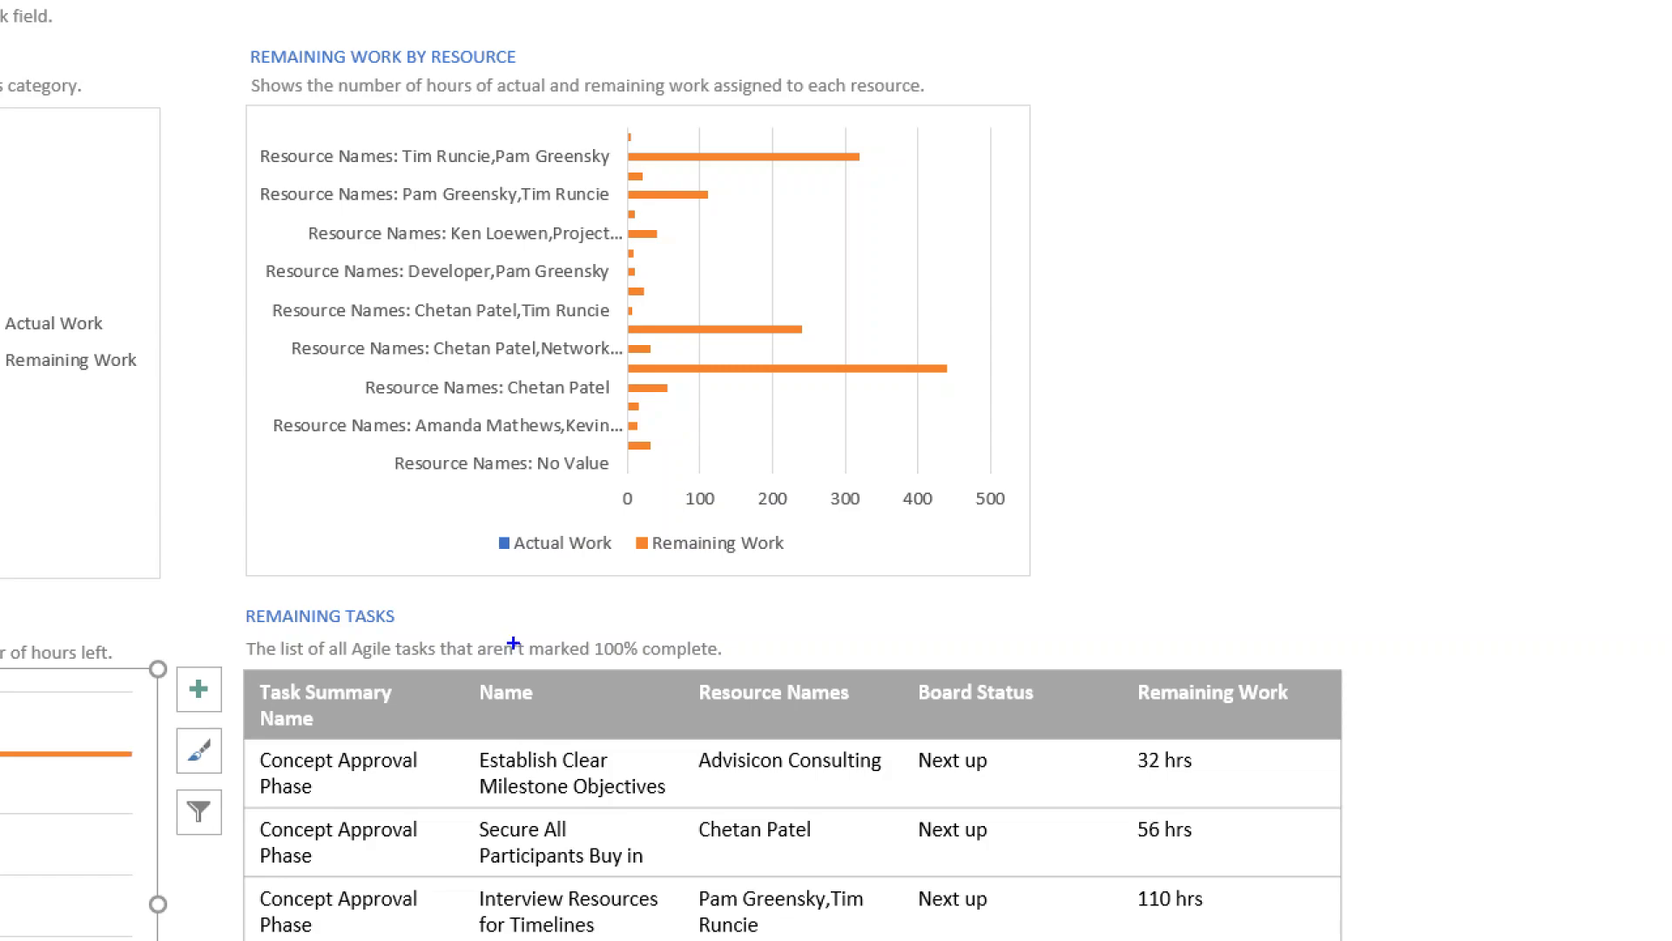
key("Escape")
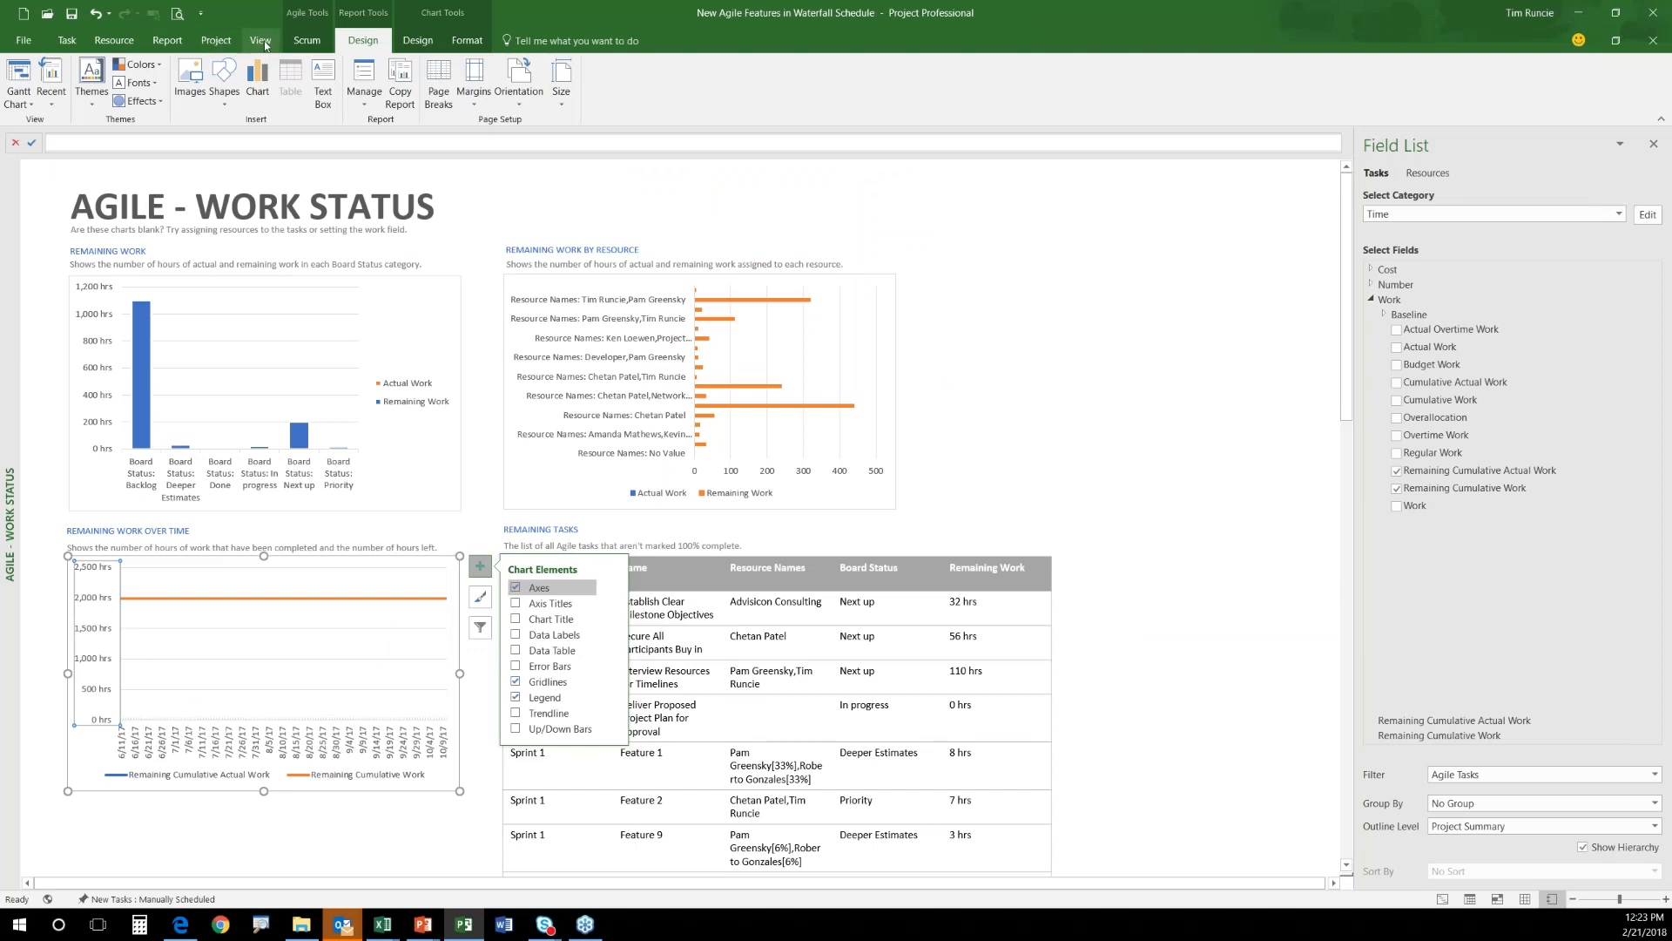
Open the Current Sprint - Task Status report and review its charts and remaining tasks table.
left_click(160, 41)
left_click(401, 94)
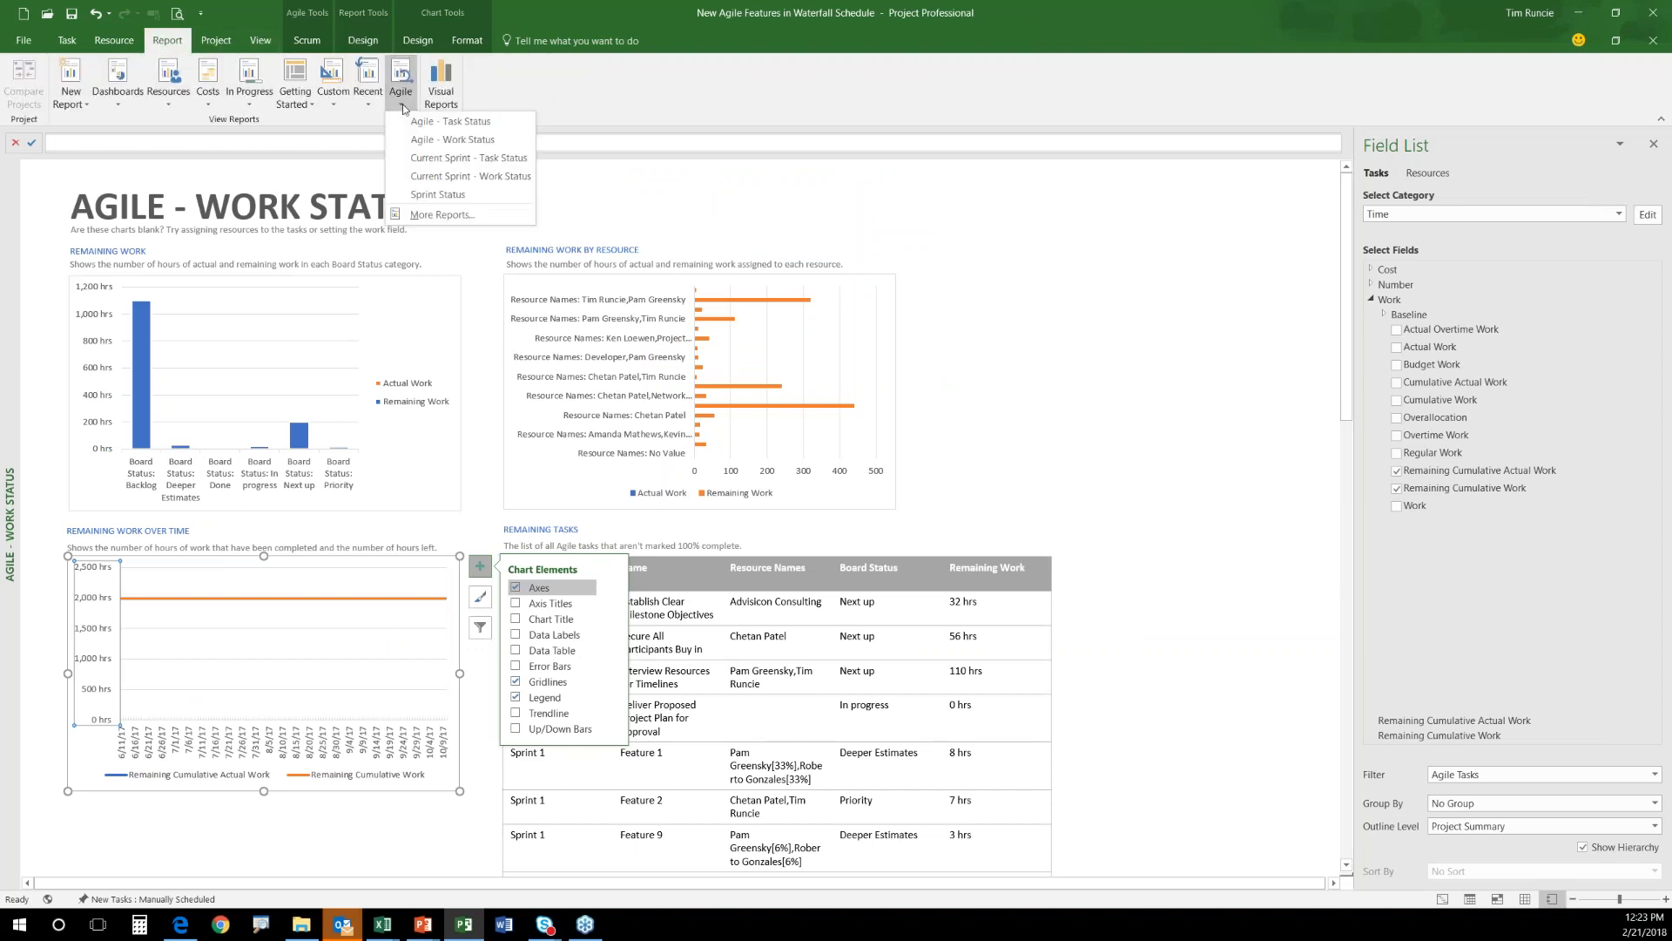
left_click(503, 161)
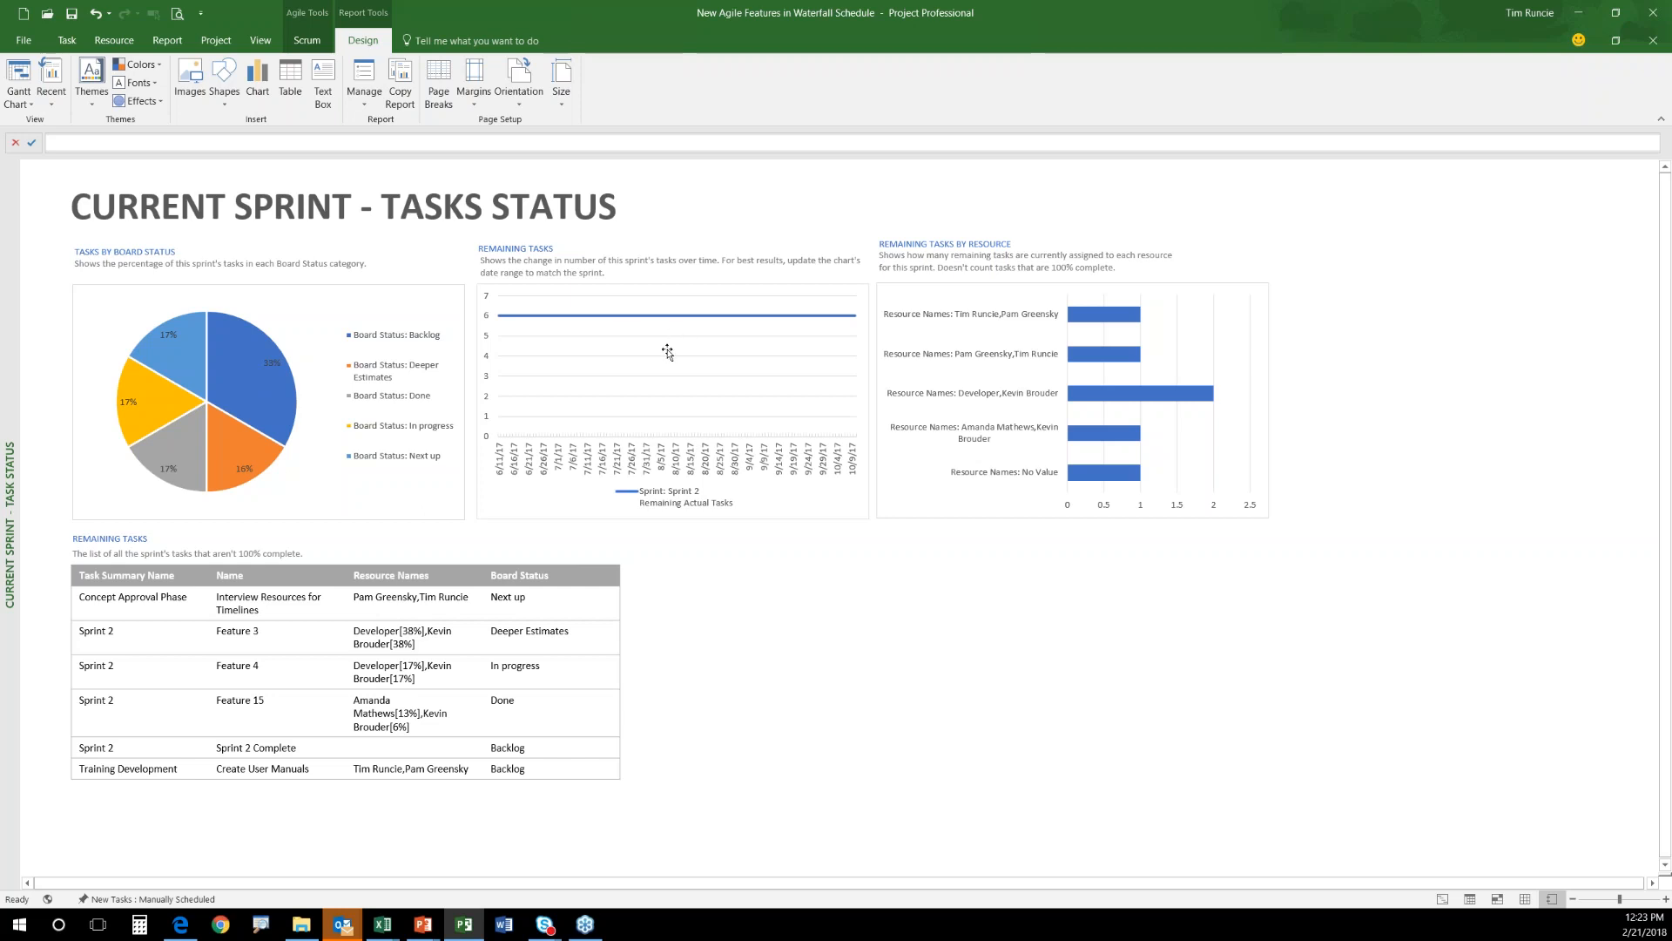
In the Gantt Chart, mark the Concept Approval Phase and Create New Database Tool tasks (rows 1 to 11) 100% complete.
left_click(19, 77)
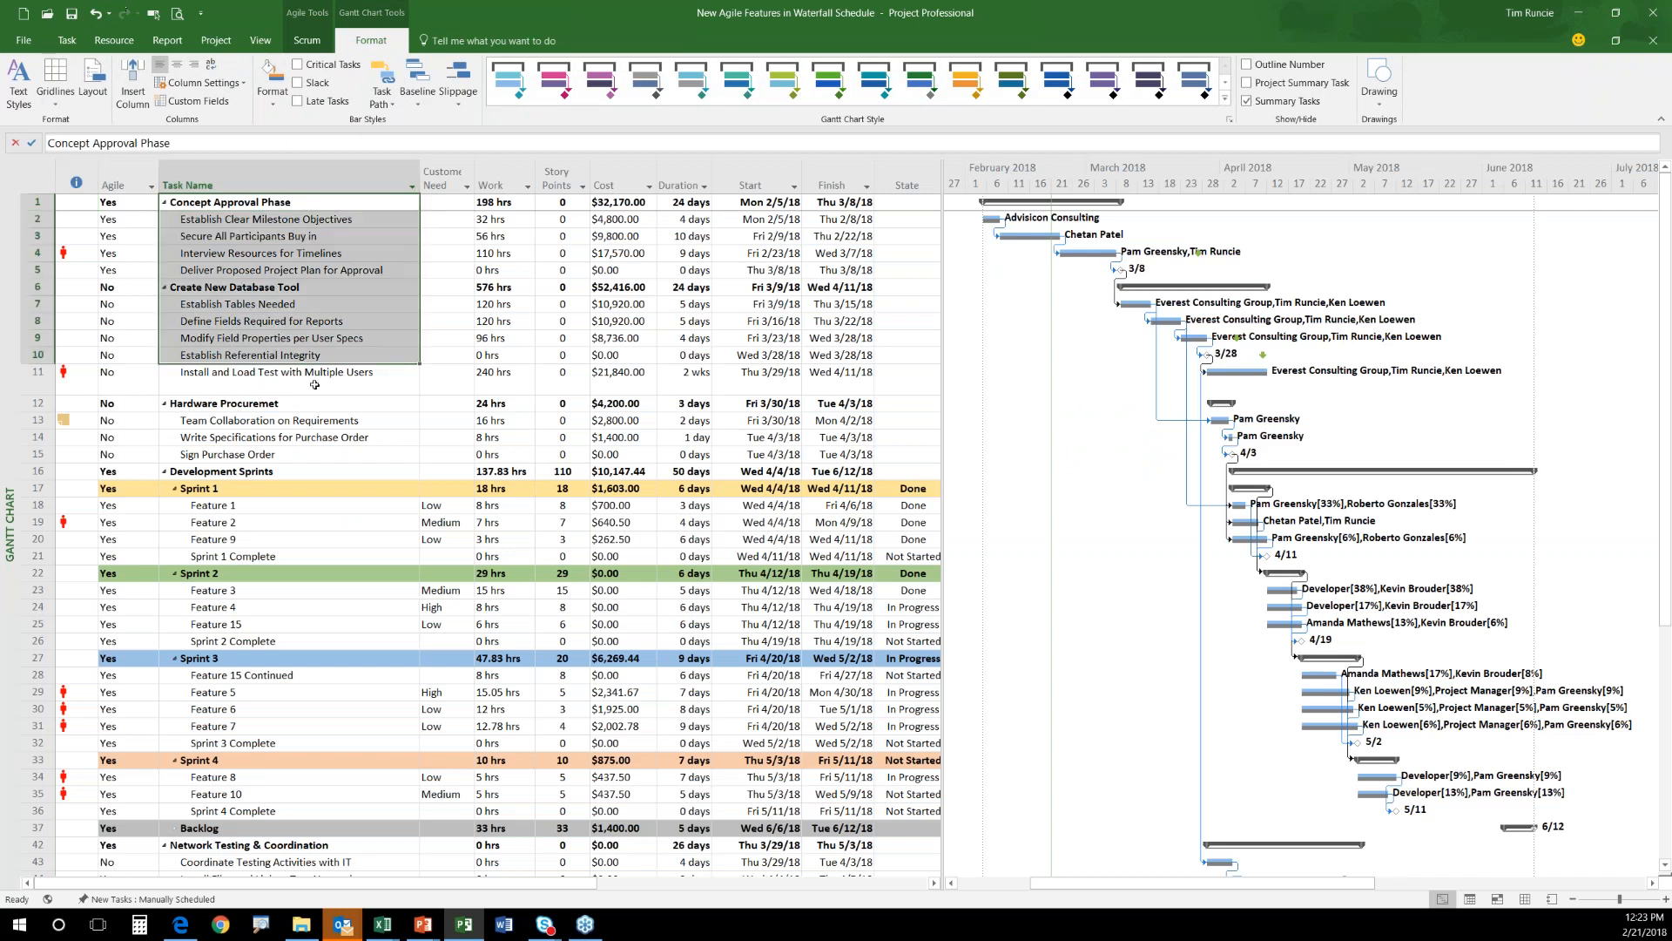
left_click(68, 41)
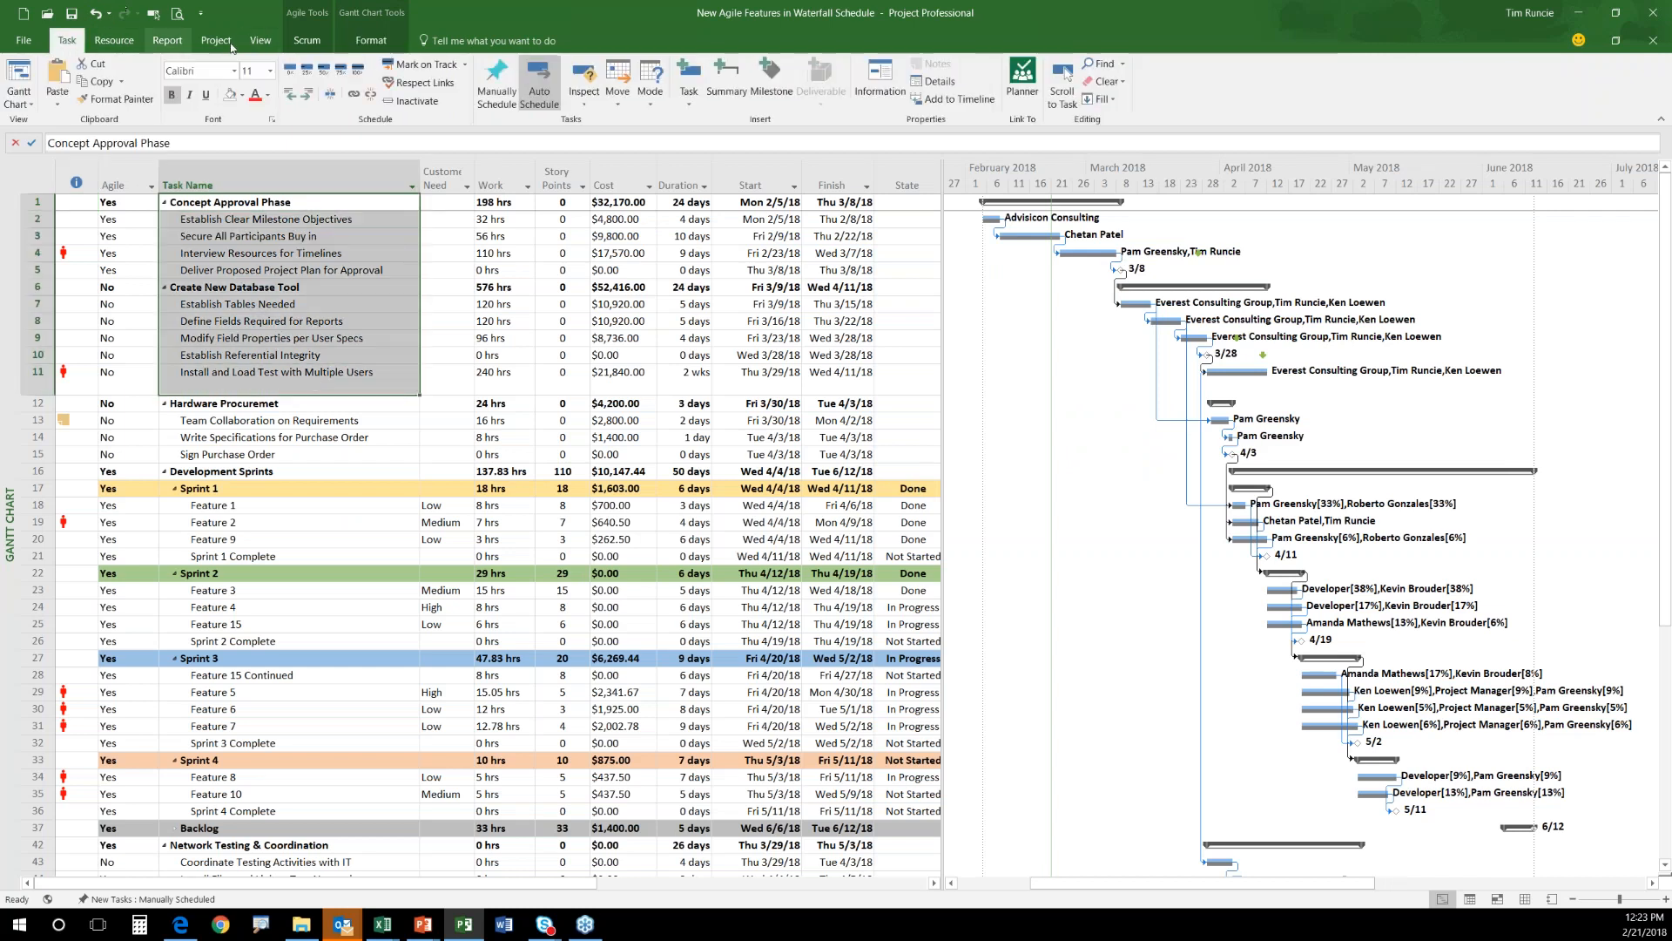
left_click(357, 72)
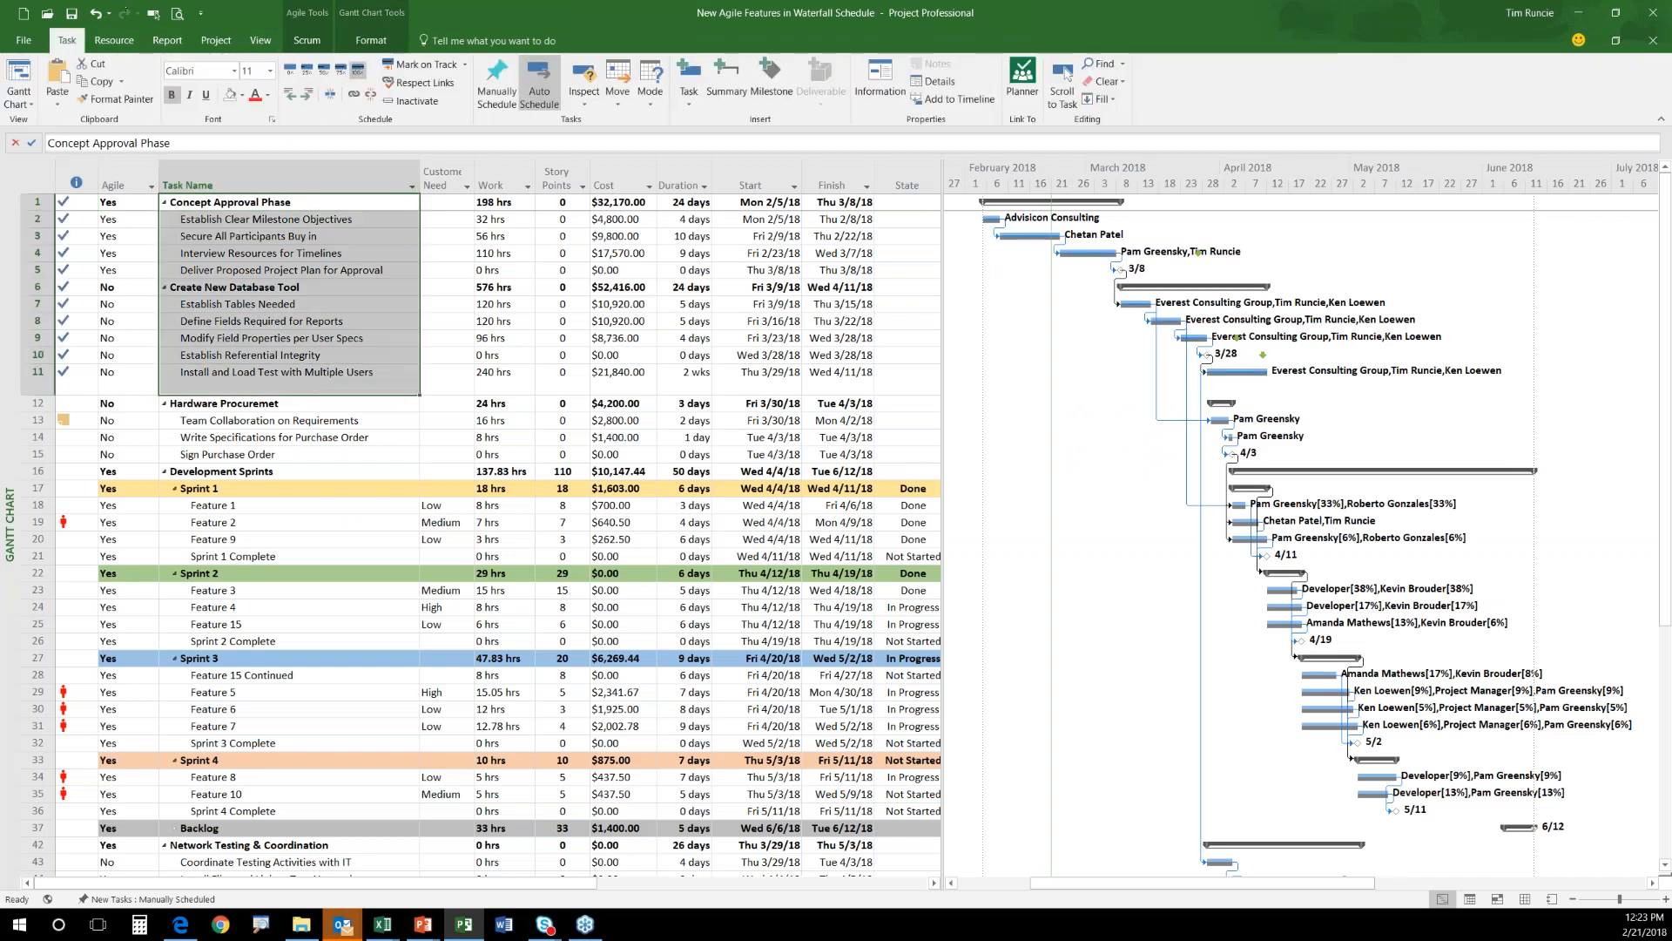
Open the Current Sprint - Work Status report and compare actual work with remaining work.
left_click(176, 46)
left_click(401, 97)
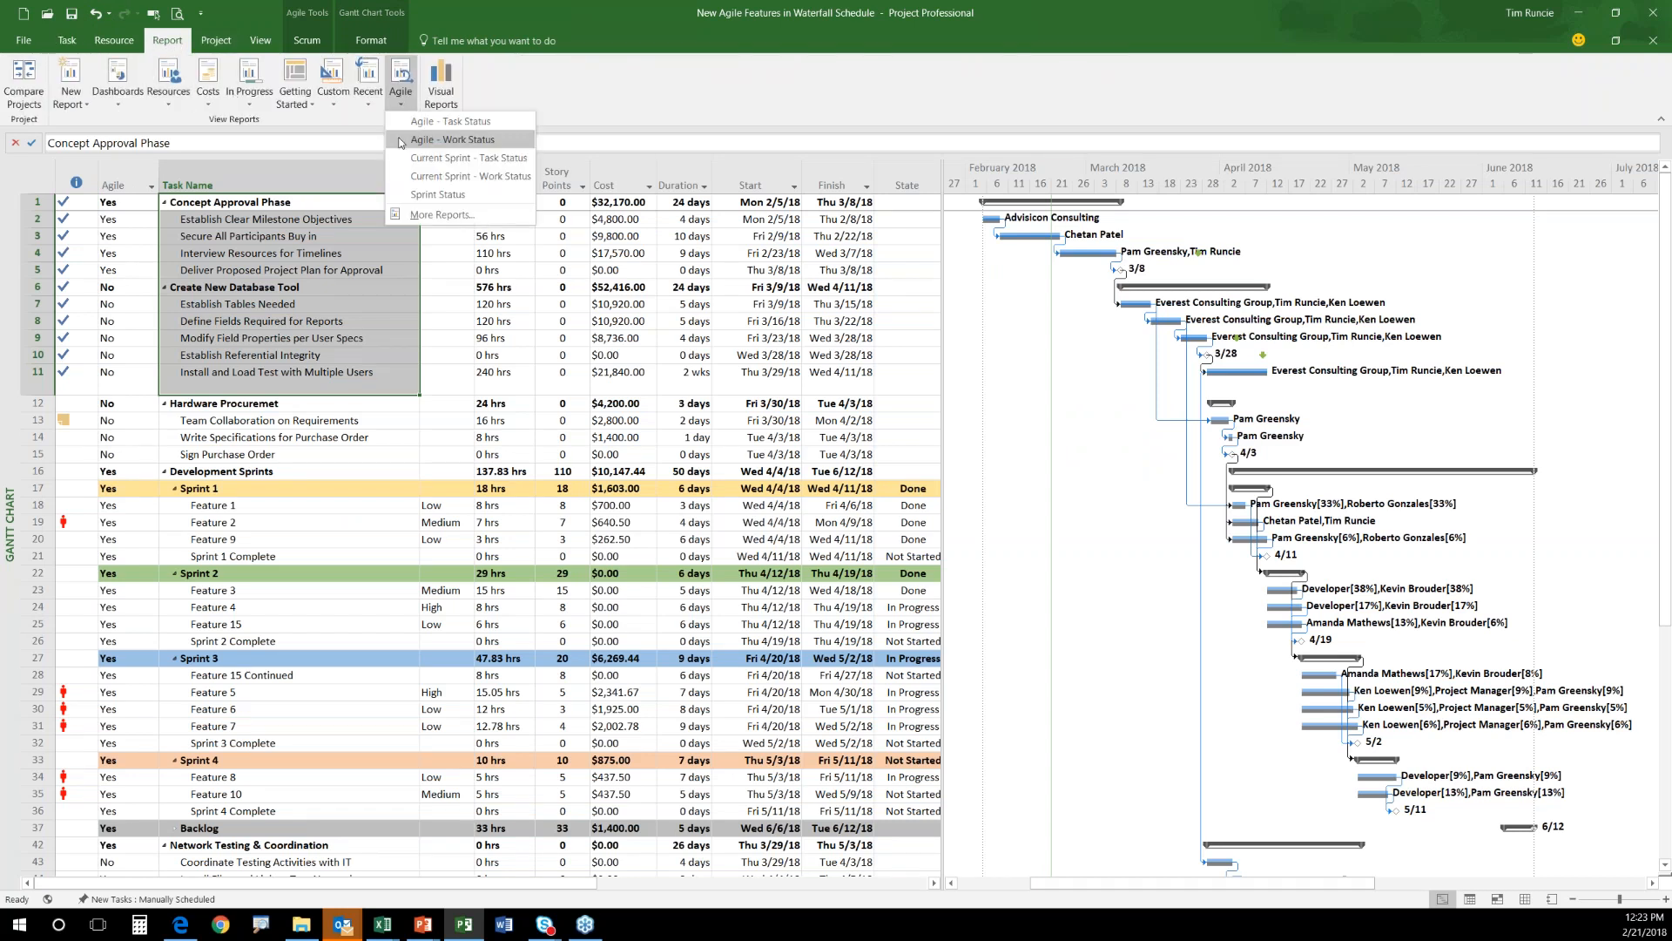
left_click(468, 176)
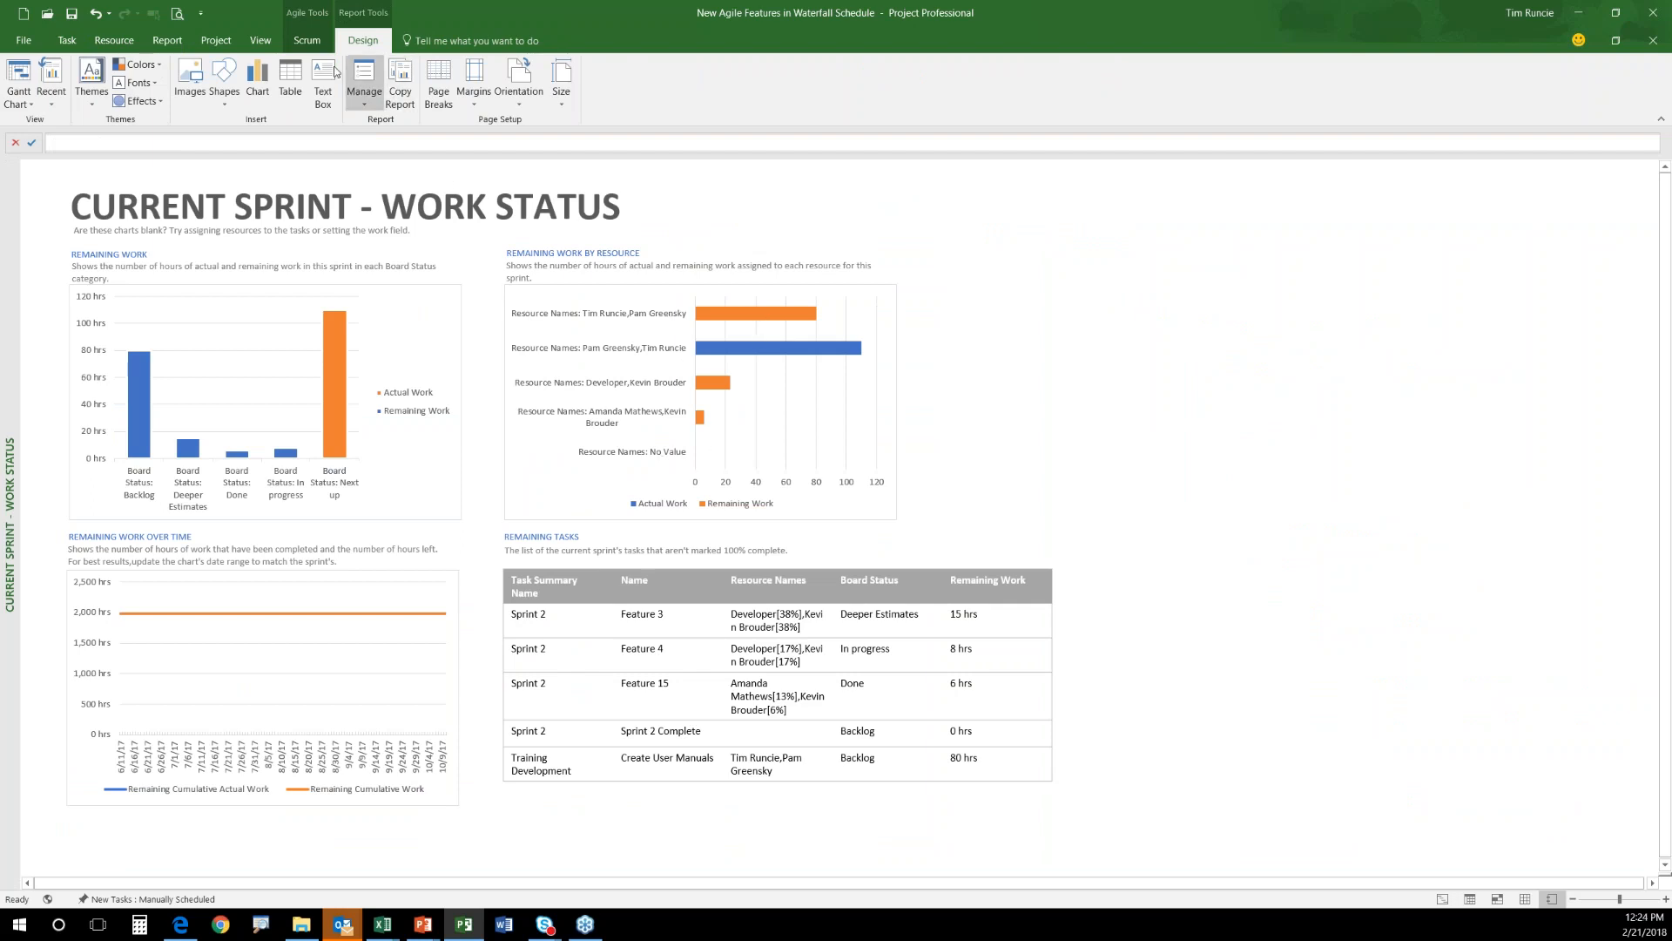
Return to the Current Sprint - Task Status report and inspect the Remaining Tasks by Resource chart.
left_click(173, 42)
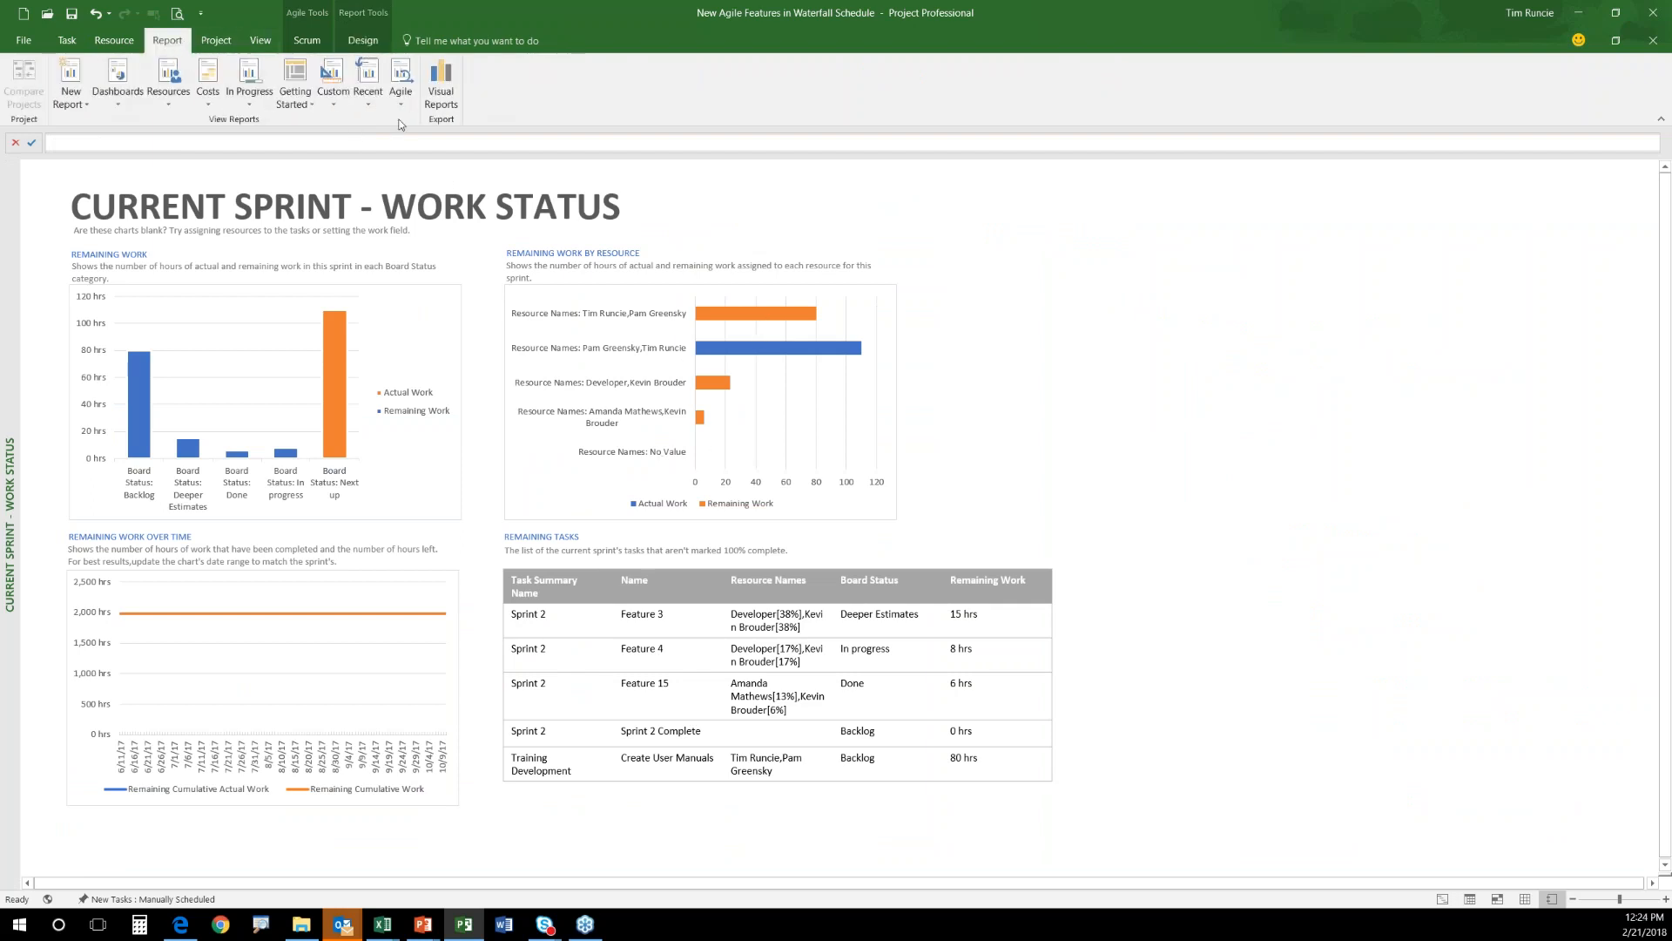
left_click(402, 102)
left_click(450, 164)
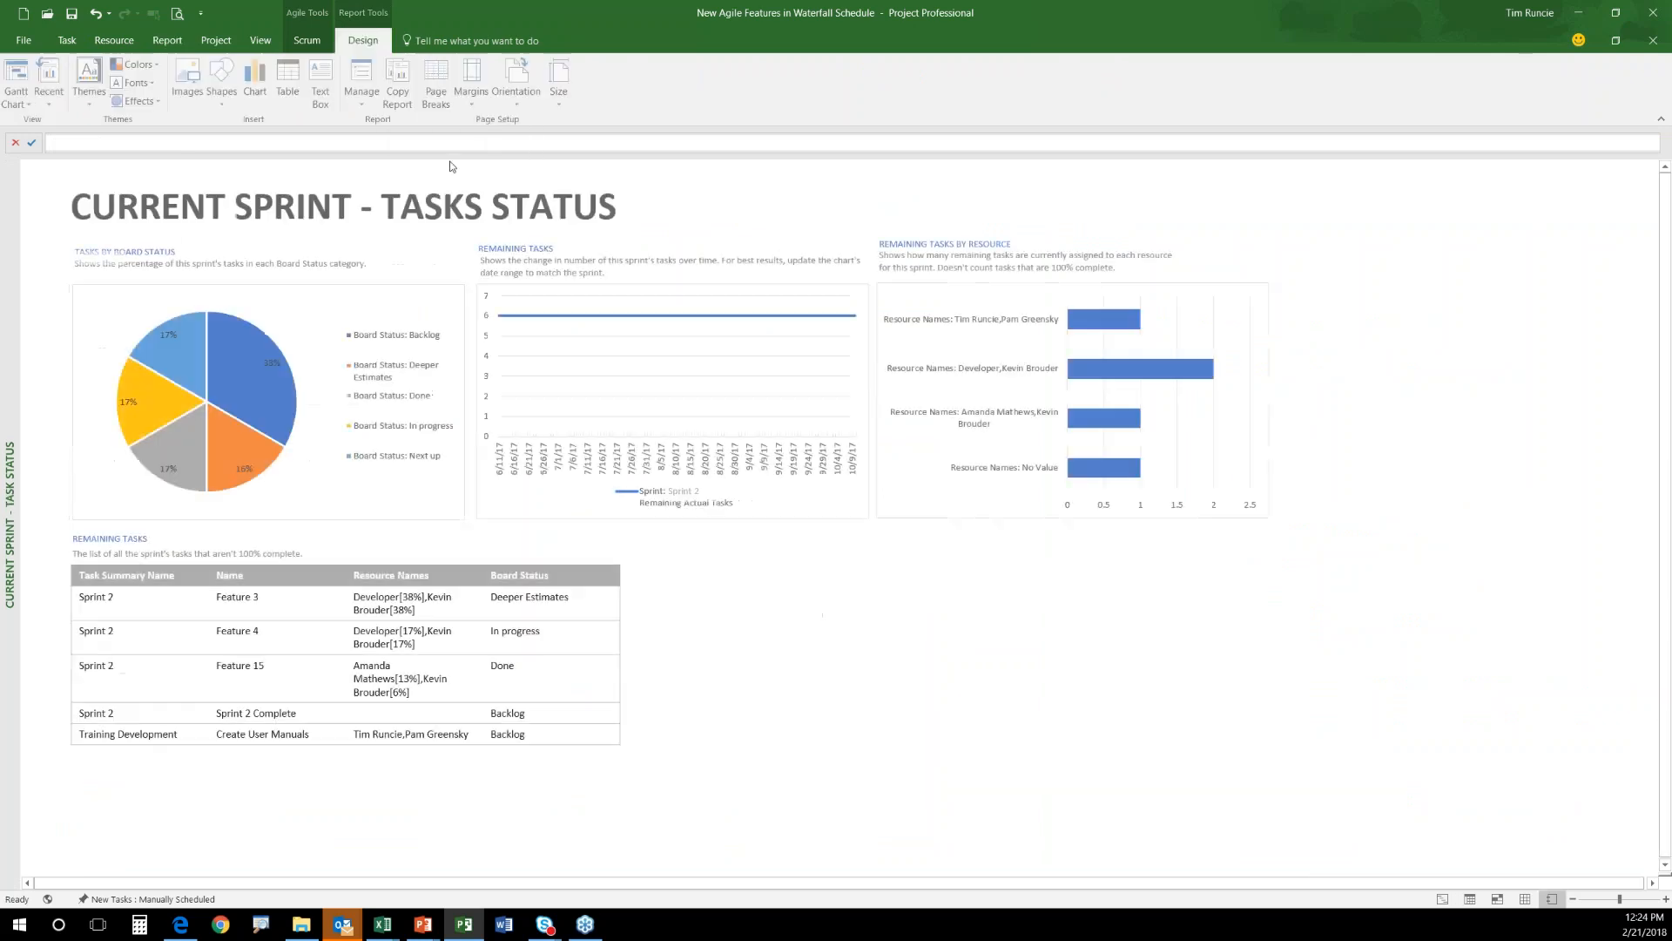
left_click(1116, 373)
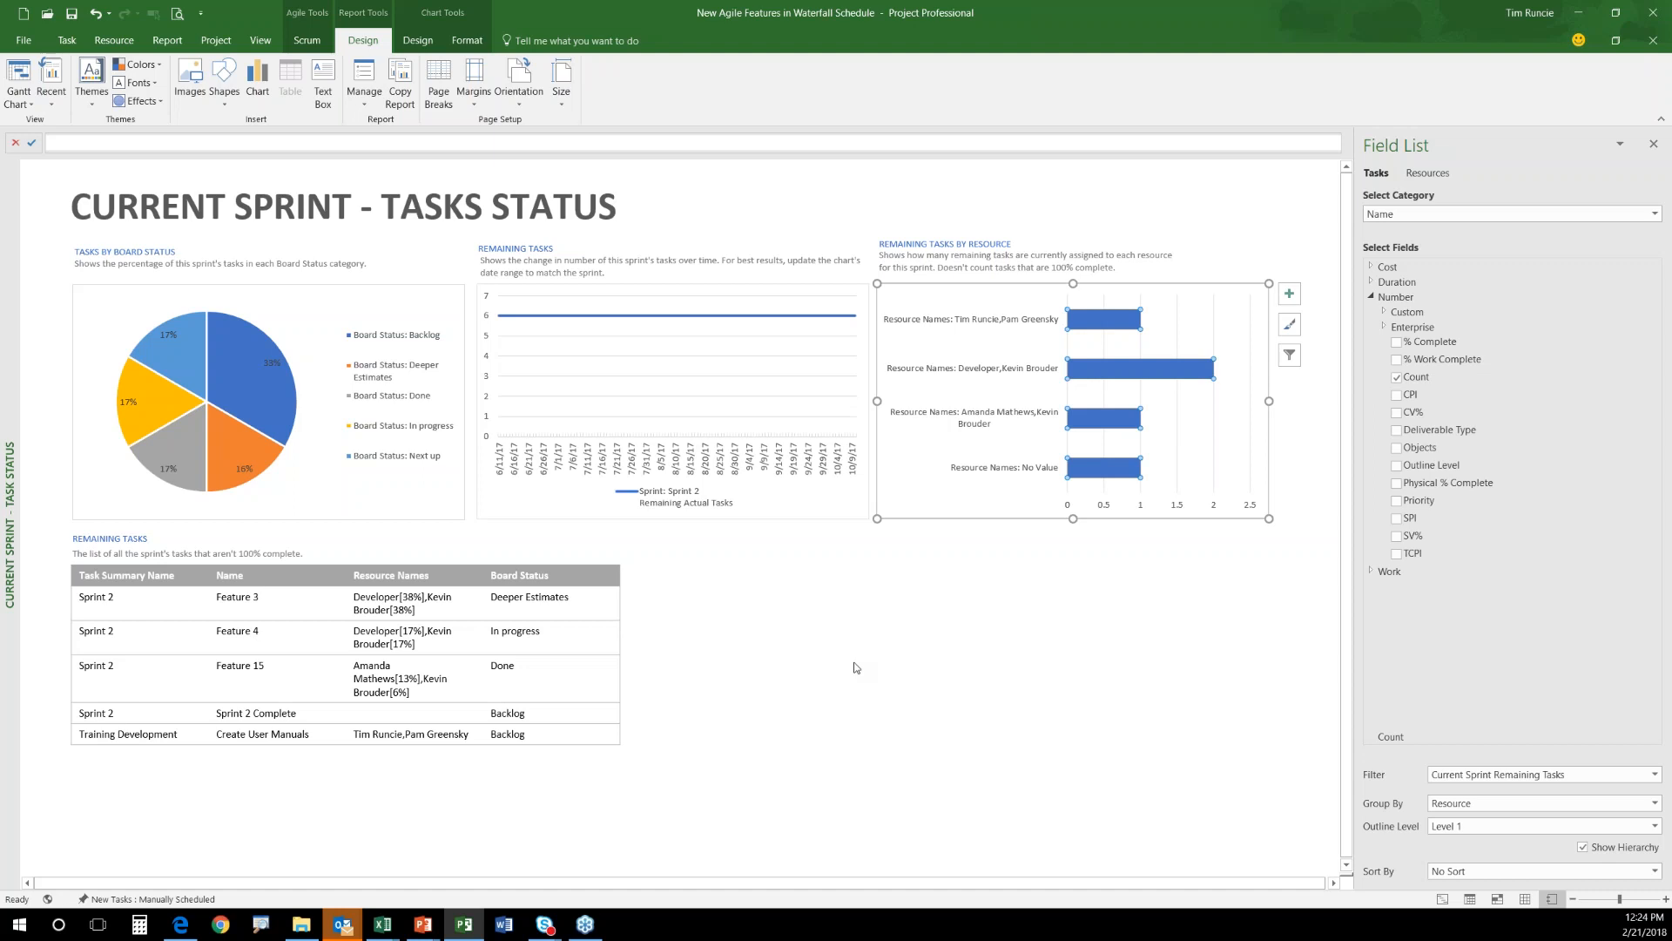
Review the agile methodology commands and the new-project templates such as Scrum Project and Kanban Project, and return to the report.
left_click(309, 45)
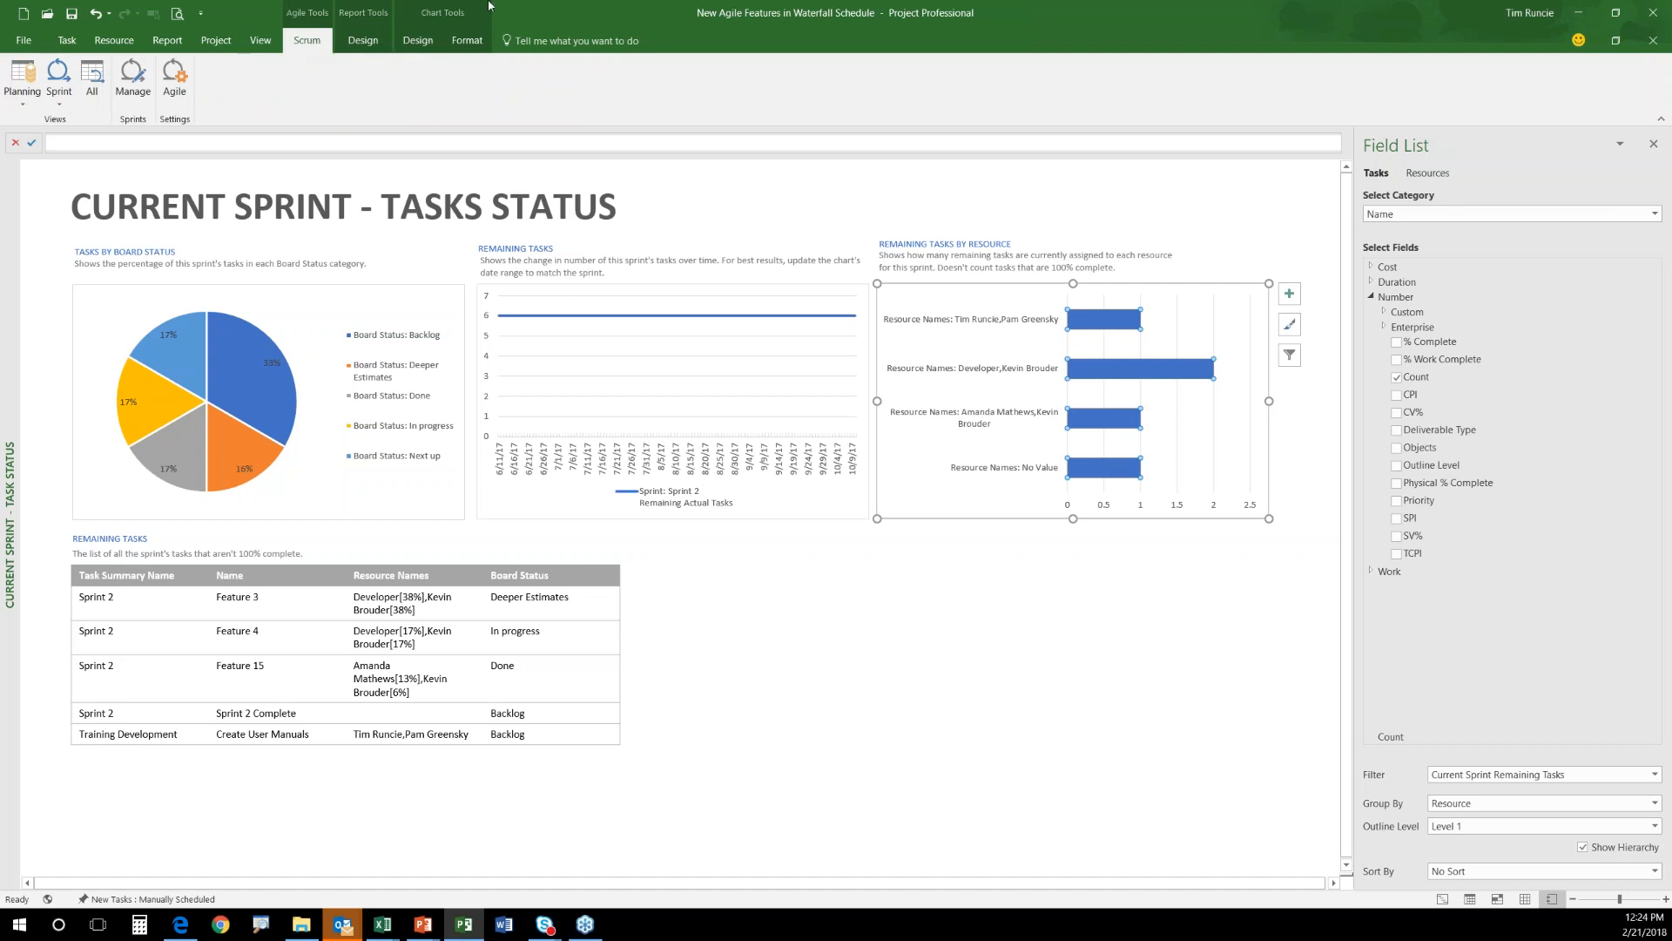
left_click(227, 43)
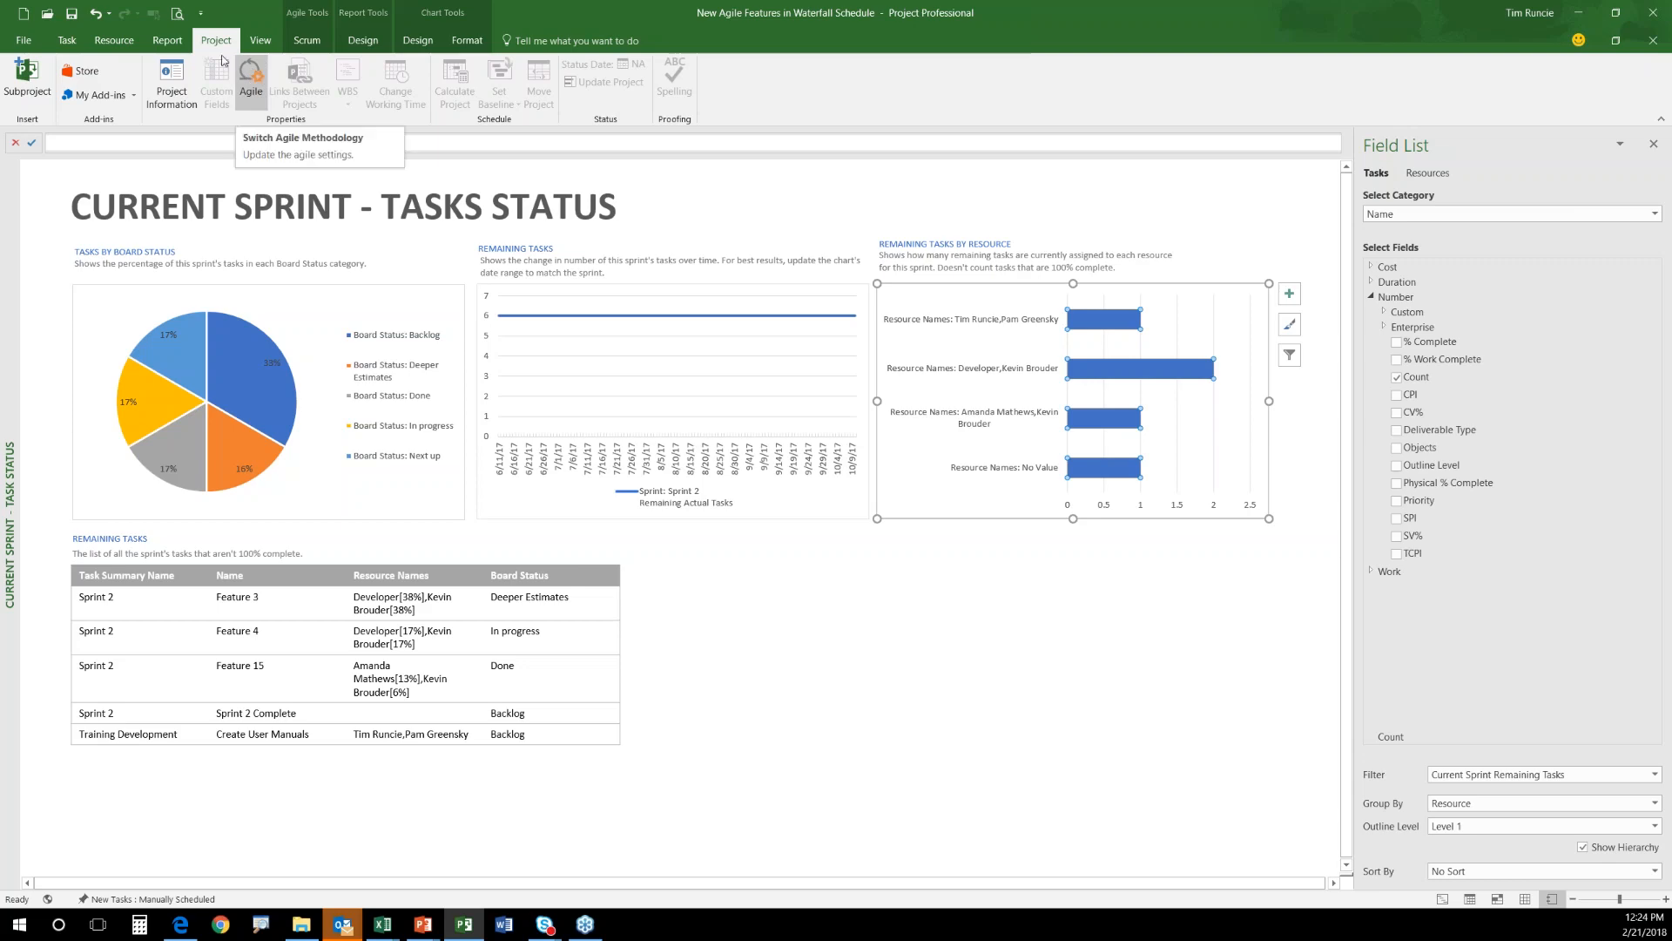
left_click(26, 40)
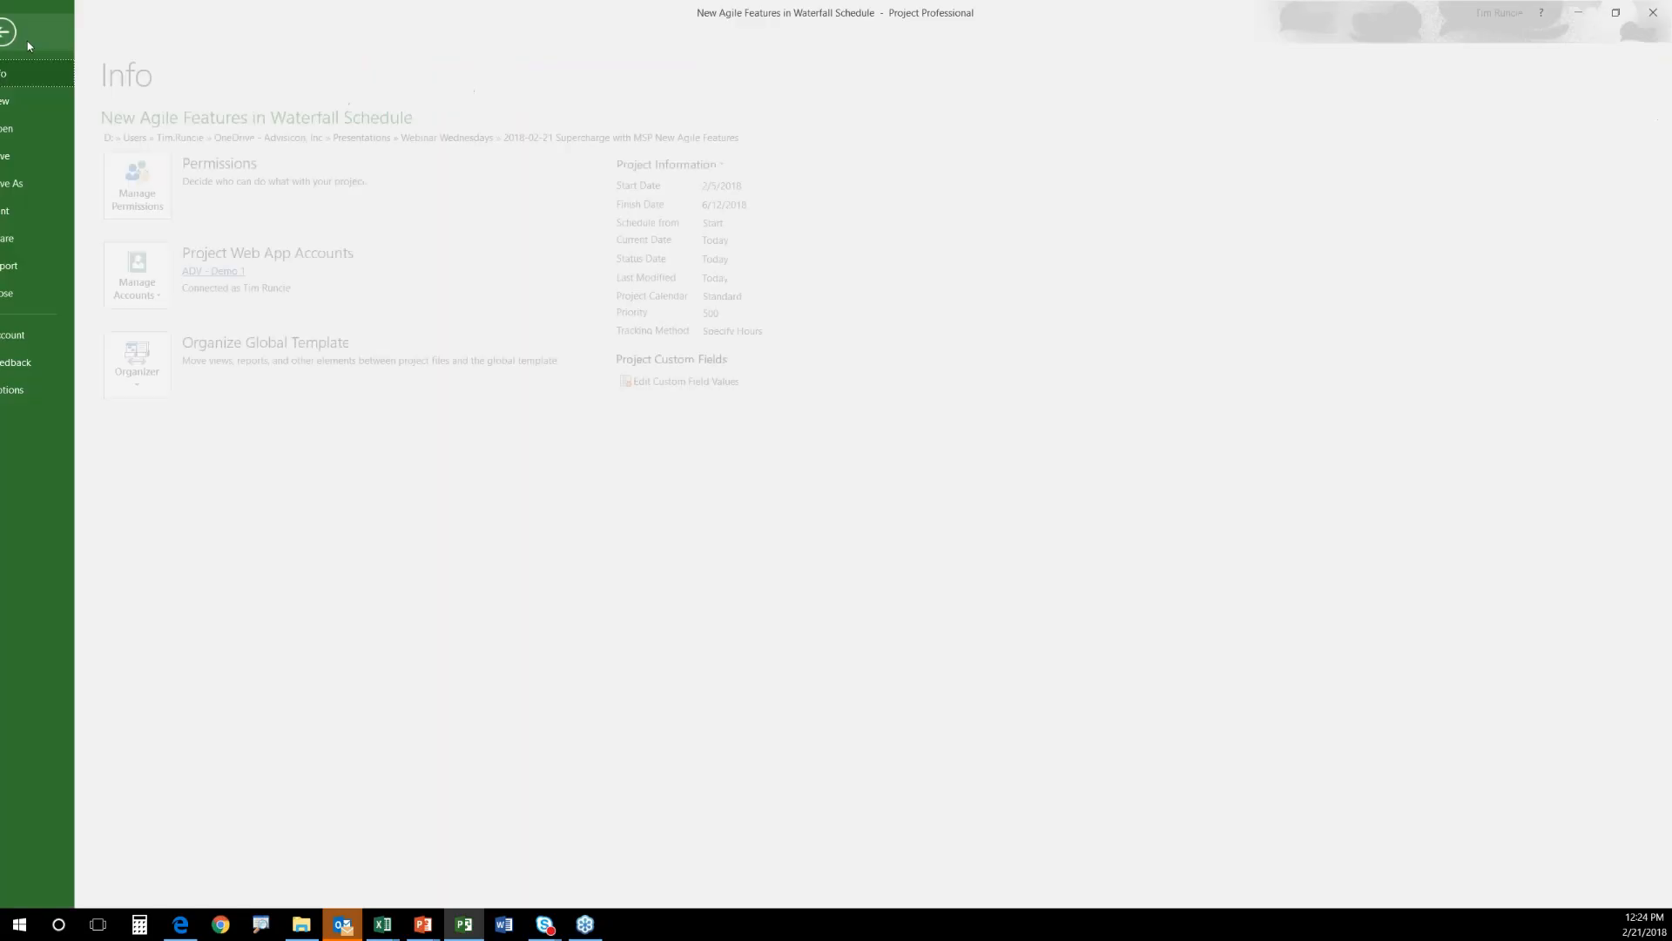
left_click(49, 103)
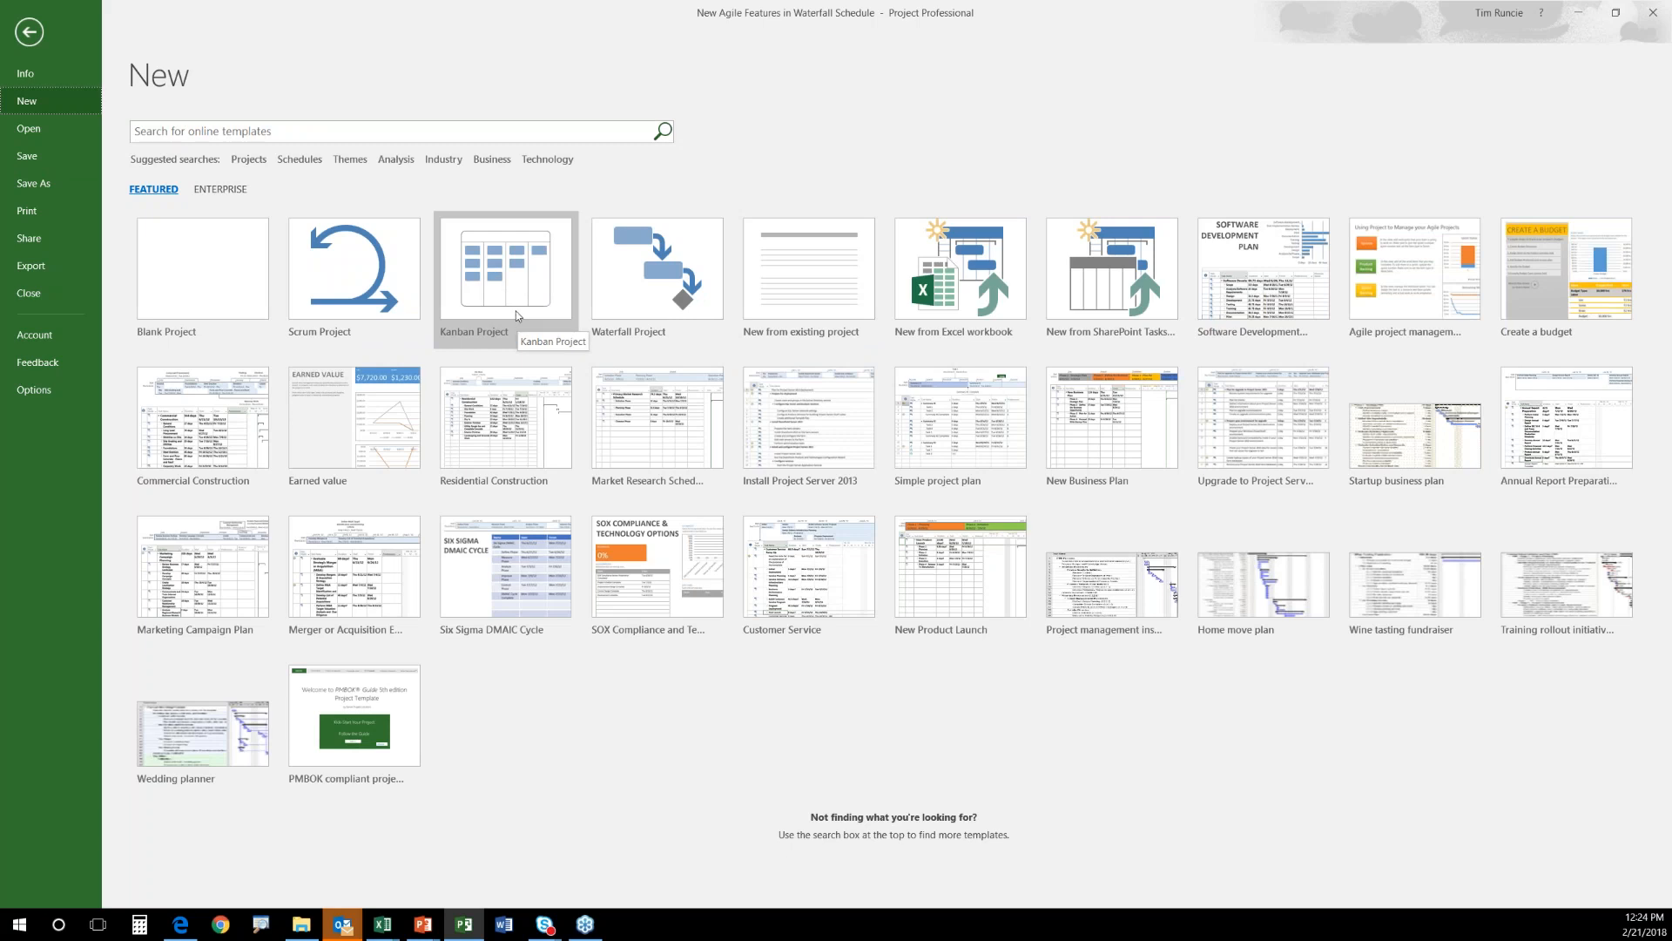
left_click(30, 33)
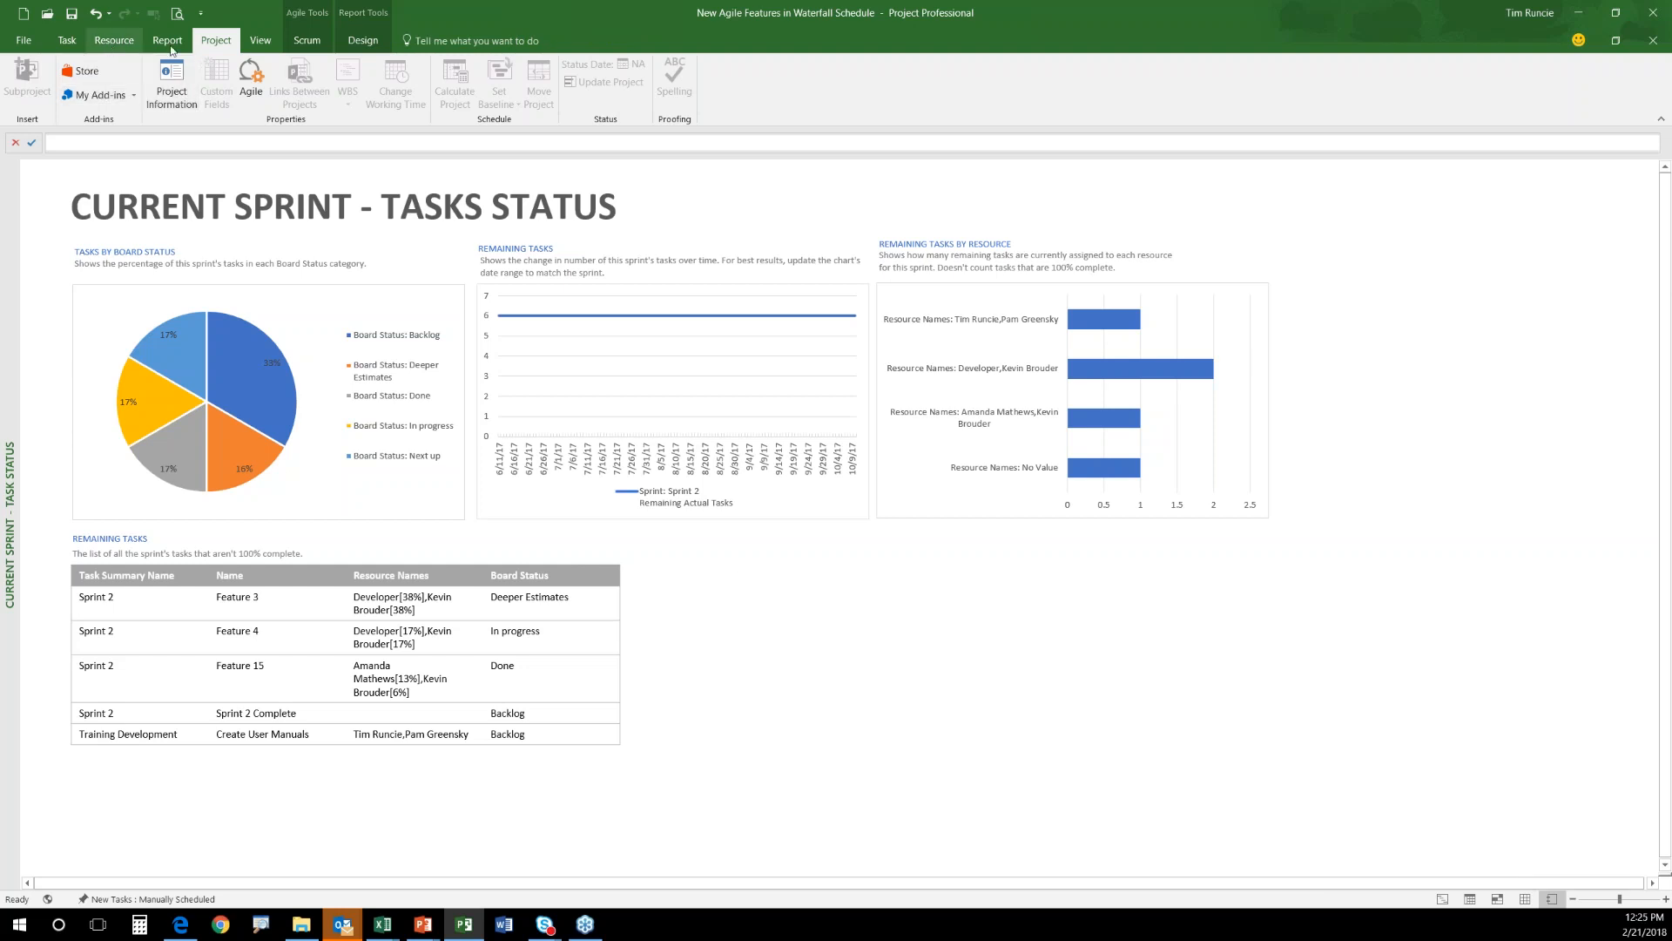
Show the Sprint Planning Board to review how the tasks are distributed across the sprints.
left_click(314, 46)
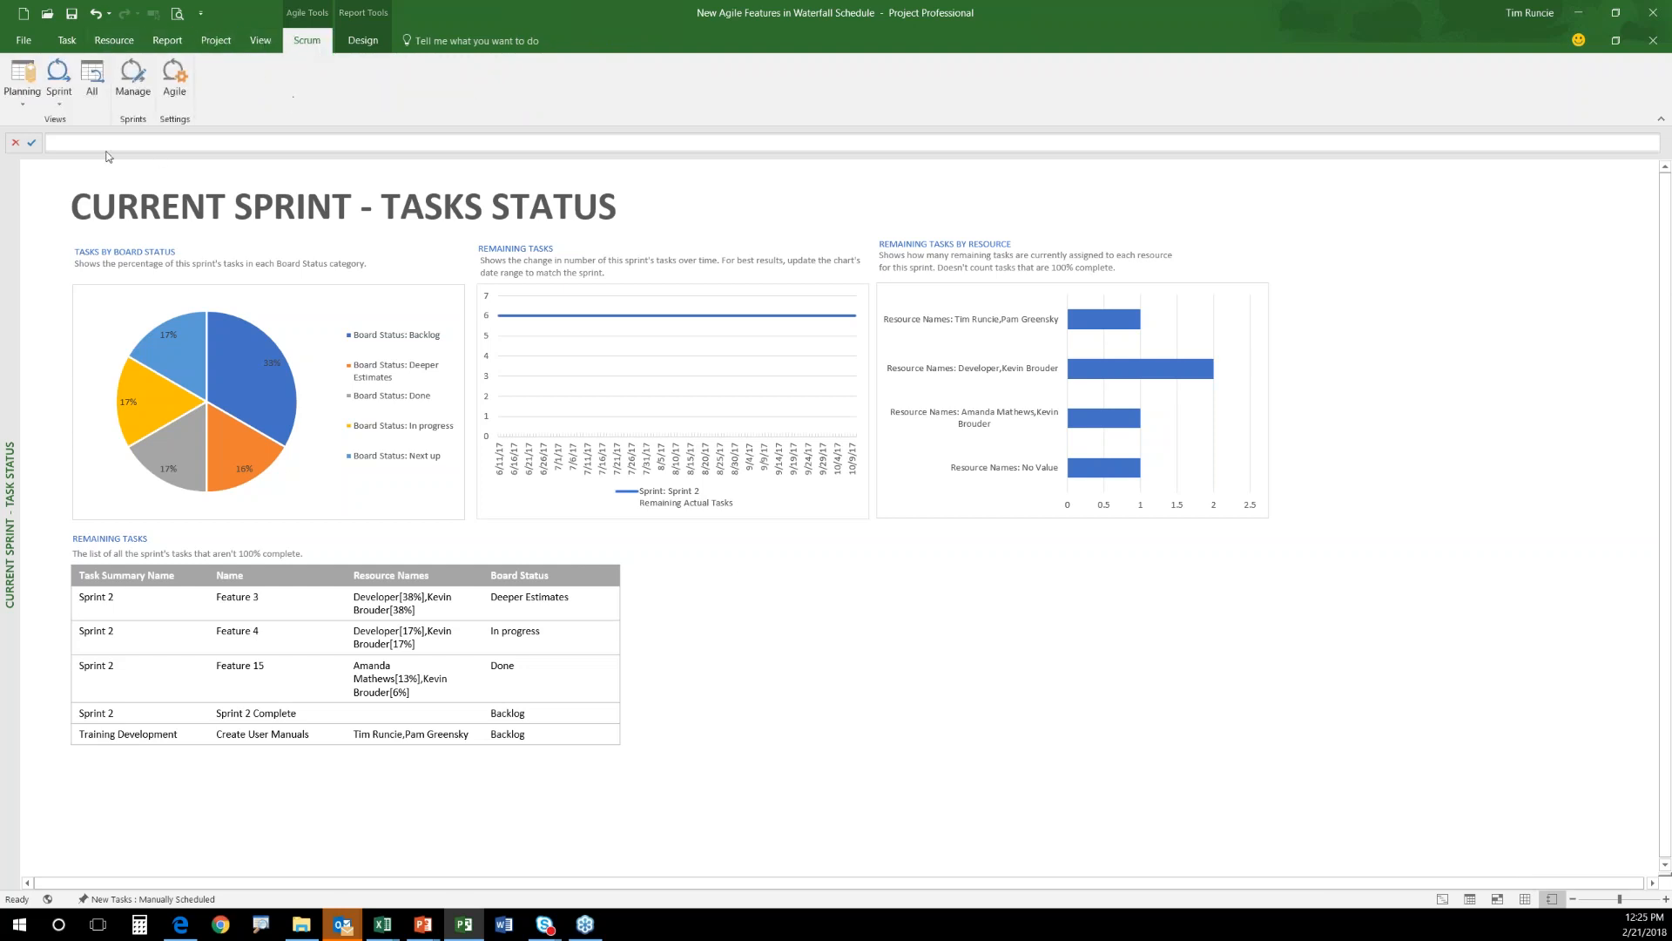
left_click(21, 96)
left_click(69, 140)
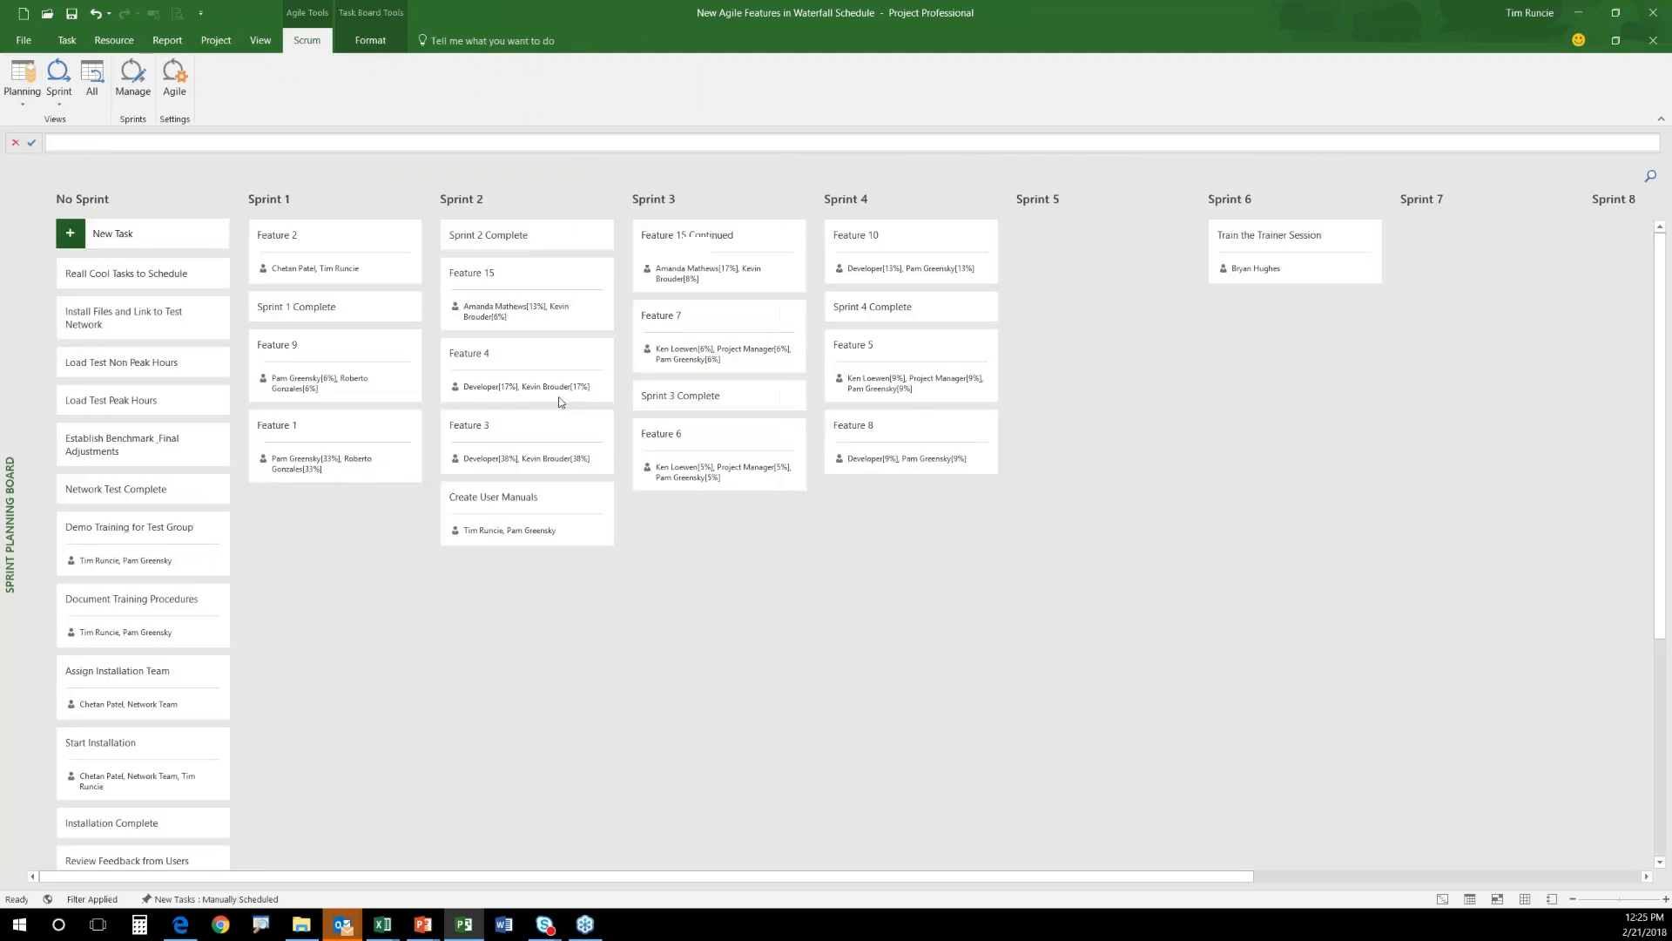
On the Current Sprint Board, move Feature 4 to Priority and Feature 3 to In progress.
left_click(23, 102)
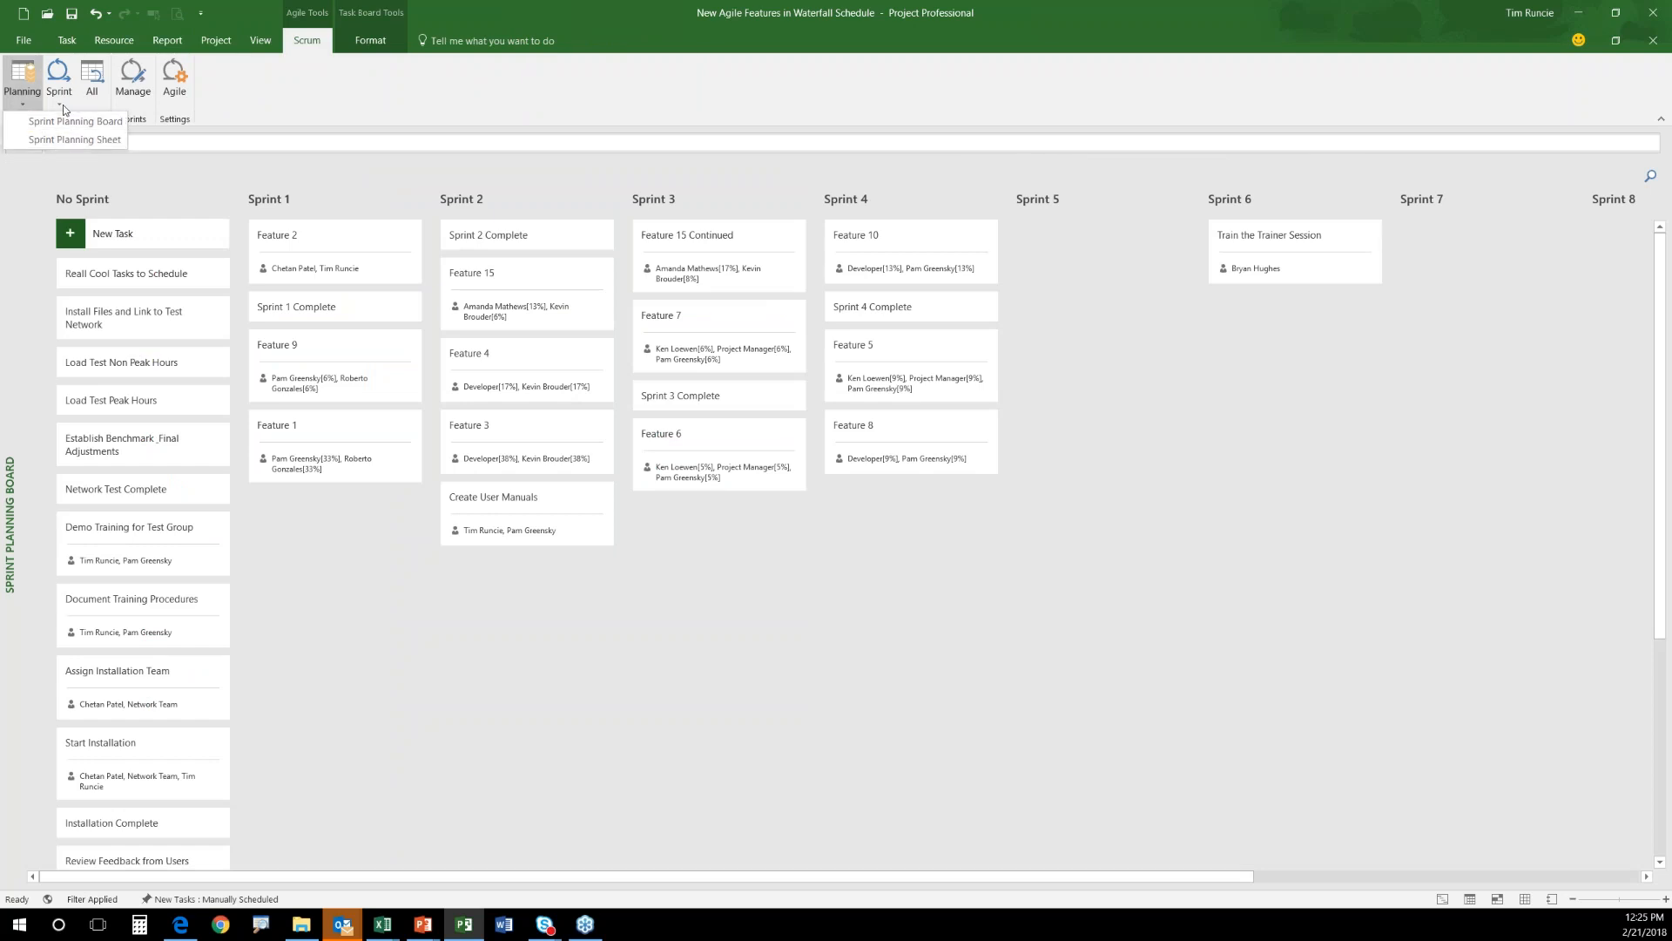
left_click(63, 105)
left_click(94, 140)
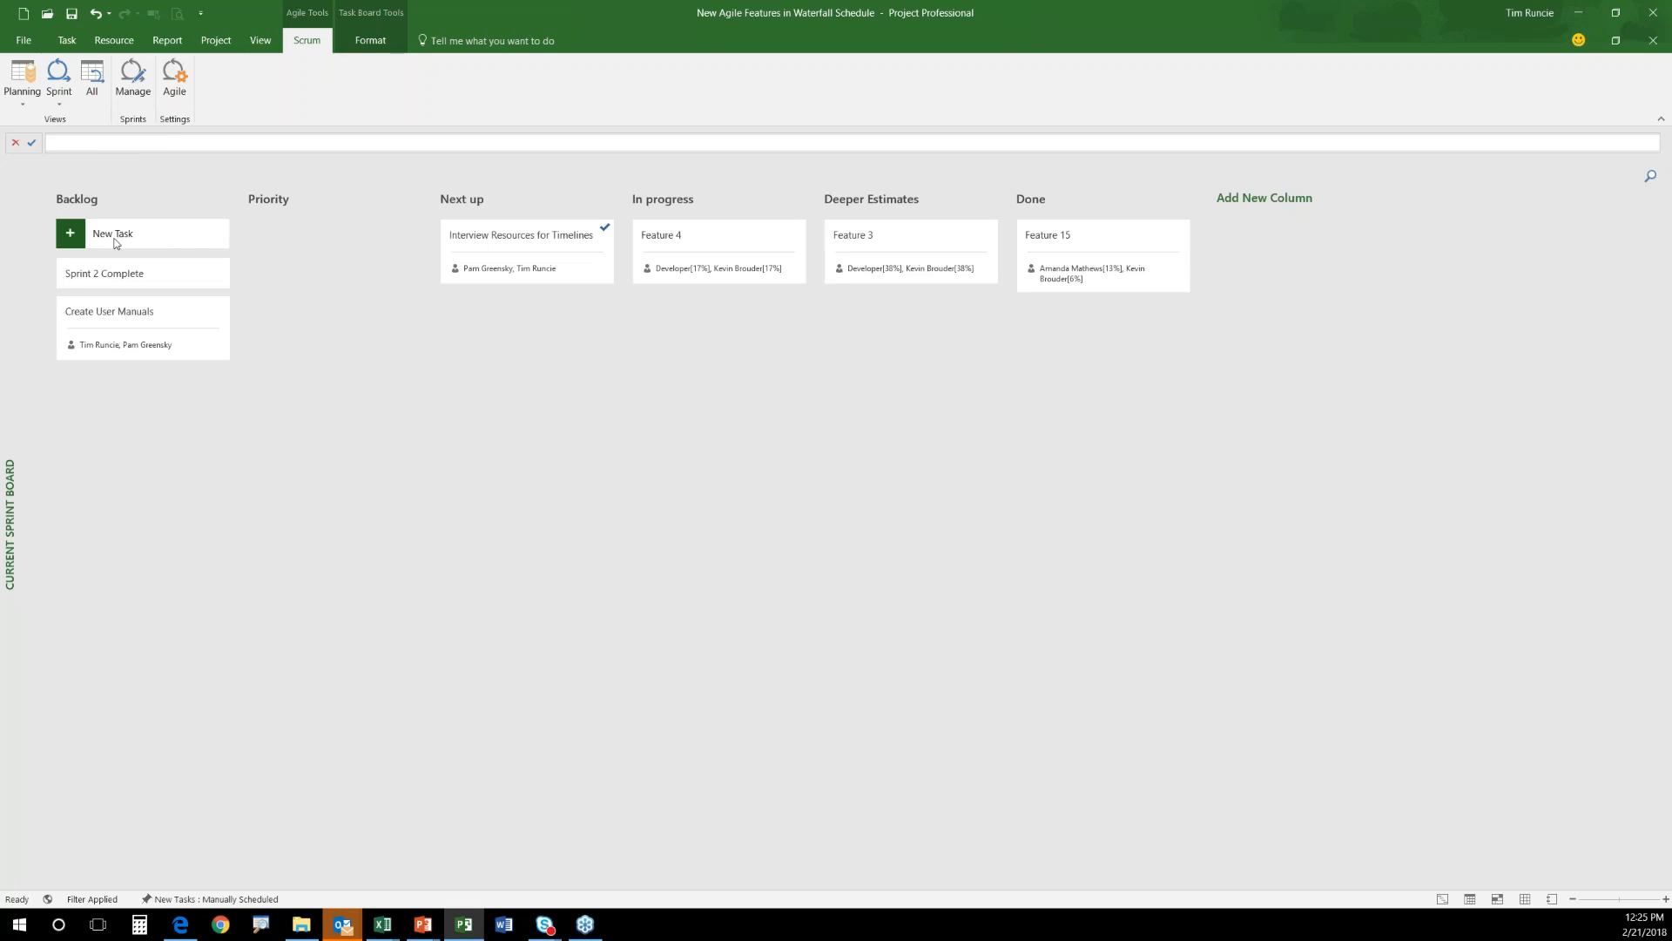
left_click_drag(646, 255, 366, 233)
left_click_drag(922, 251, 748, 260)
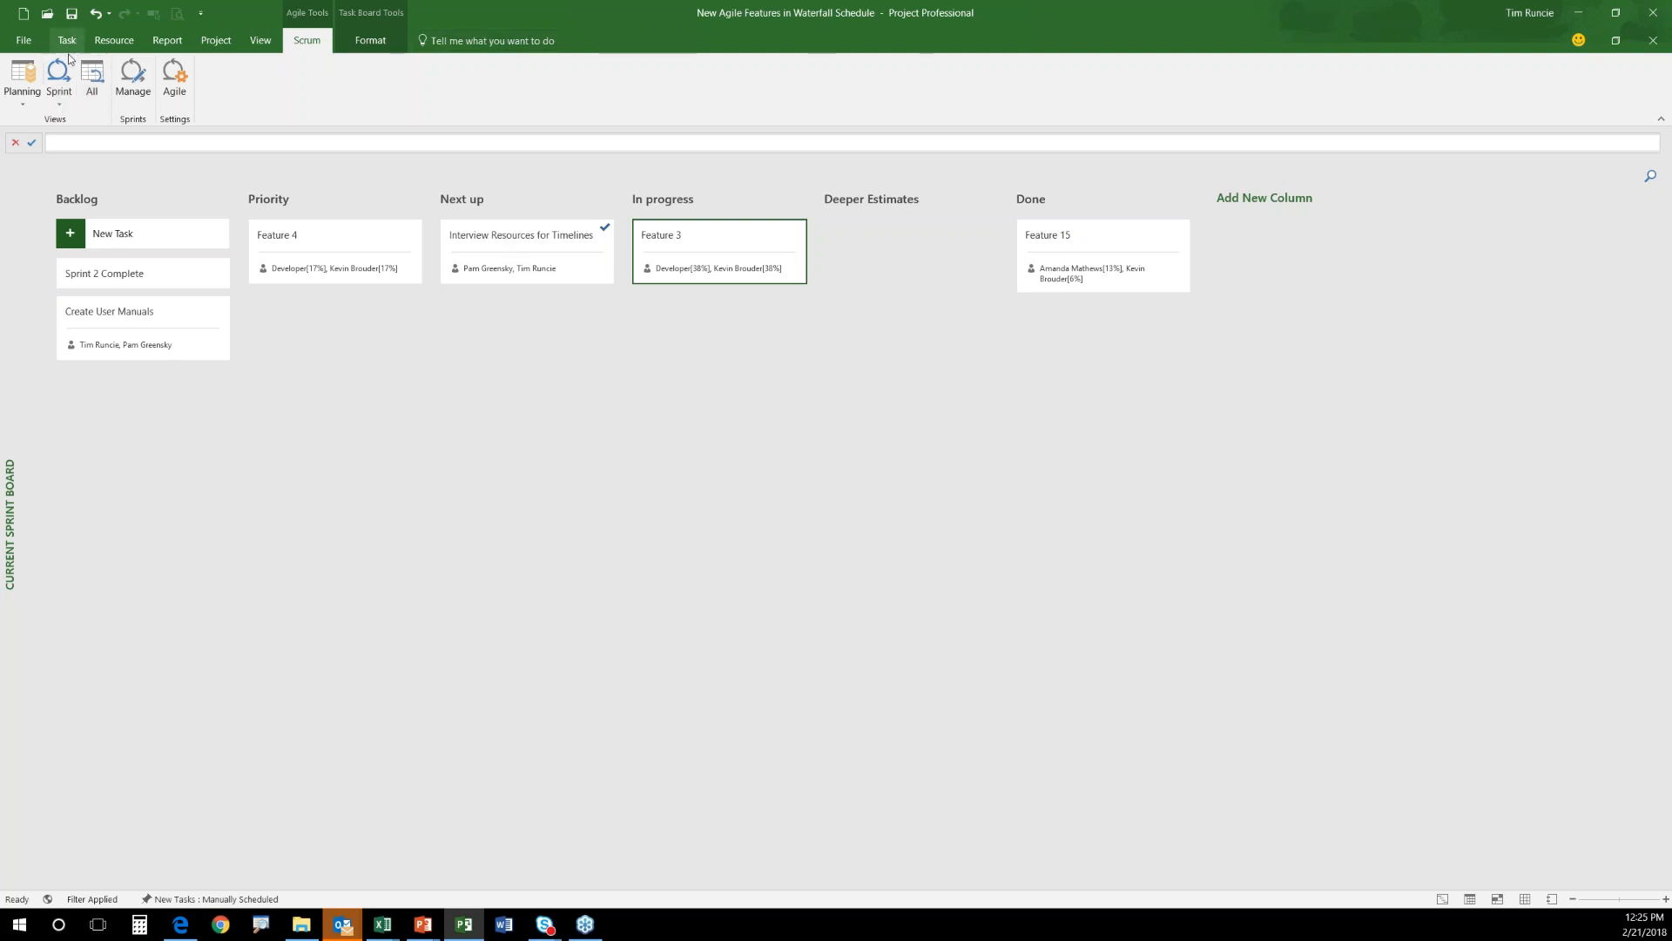
Show the Gantt Chart and reset tasks 1 to 11, from Concept Approval Phase through Install and Load Test with Multiple Users, to 0% complete.
right_click(8, 287)
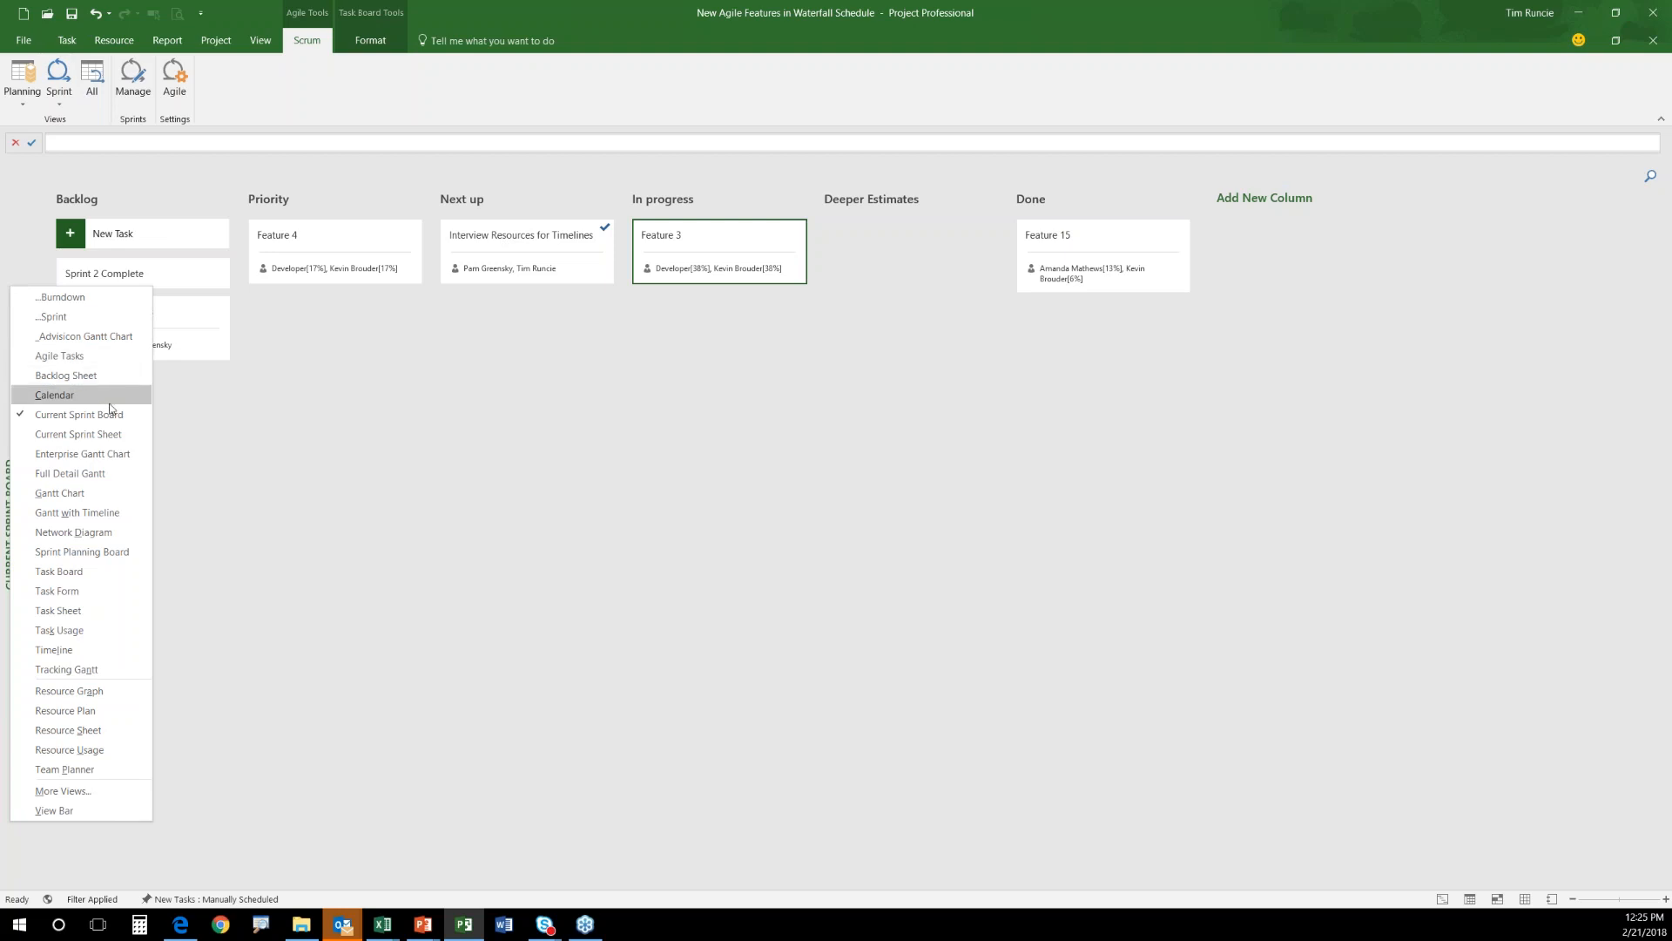
left_click(112, 494)
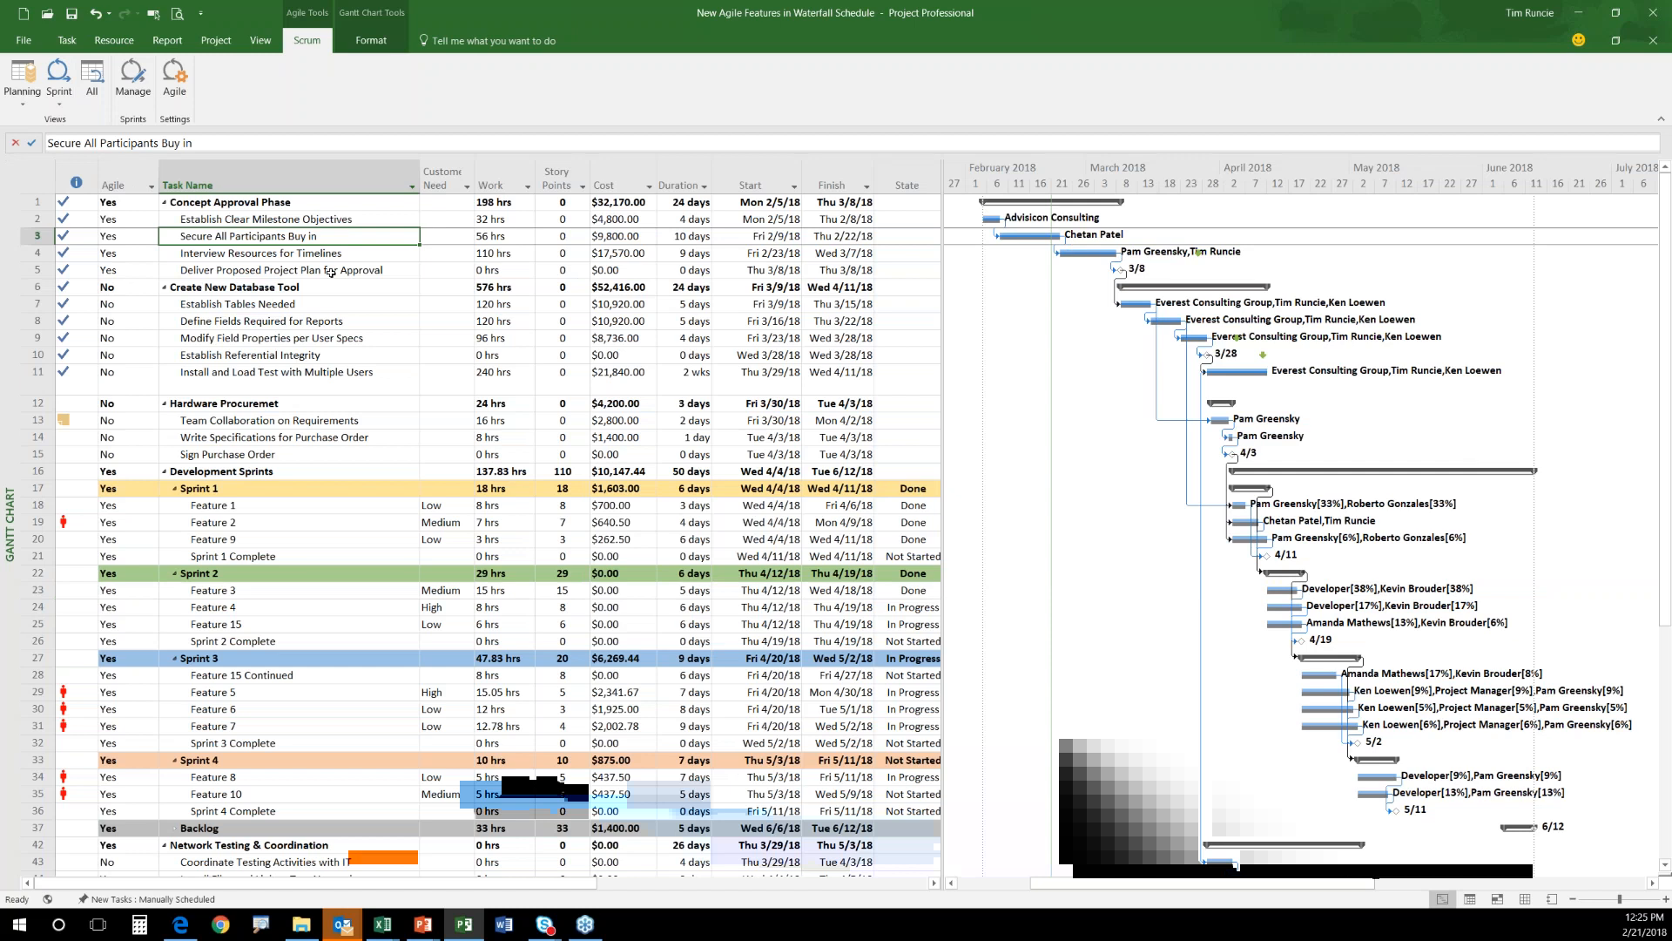
left_click_drag(283, 203, 259, 370)
left_click(67, 41)
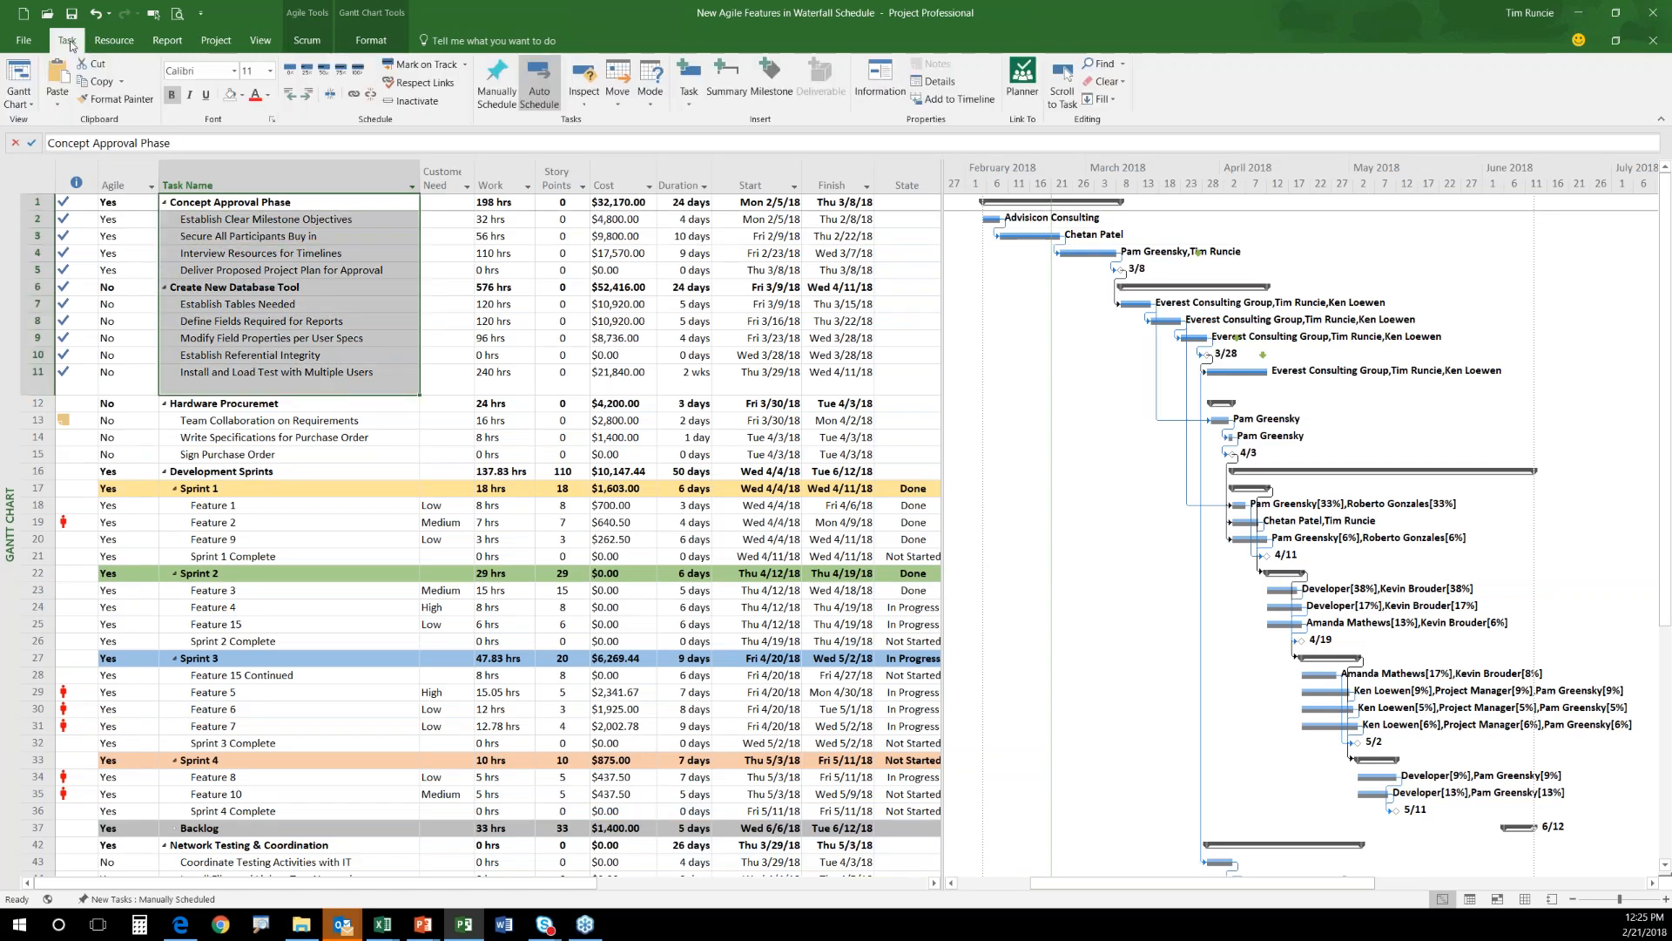
left_click(290, 69)
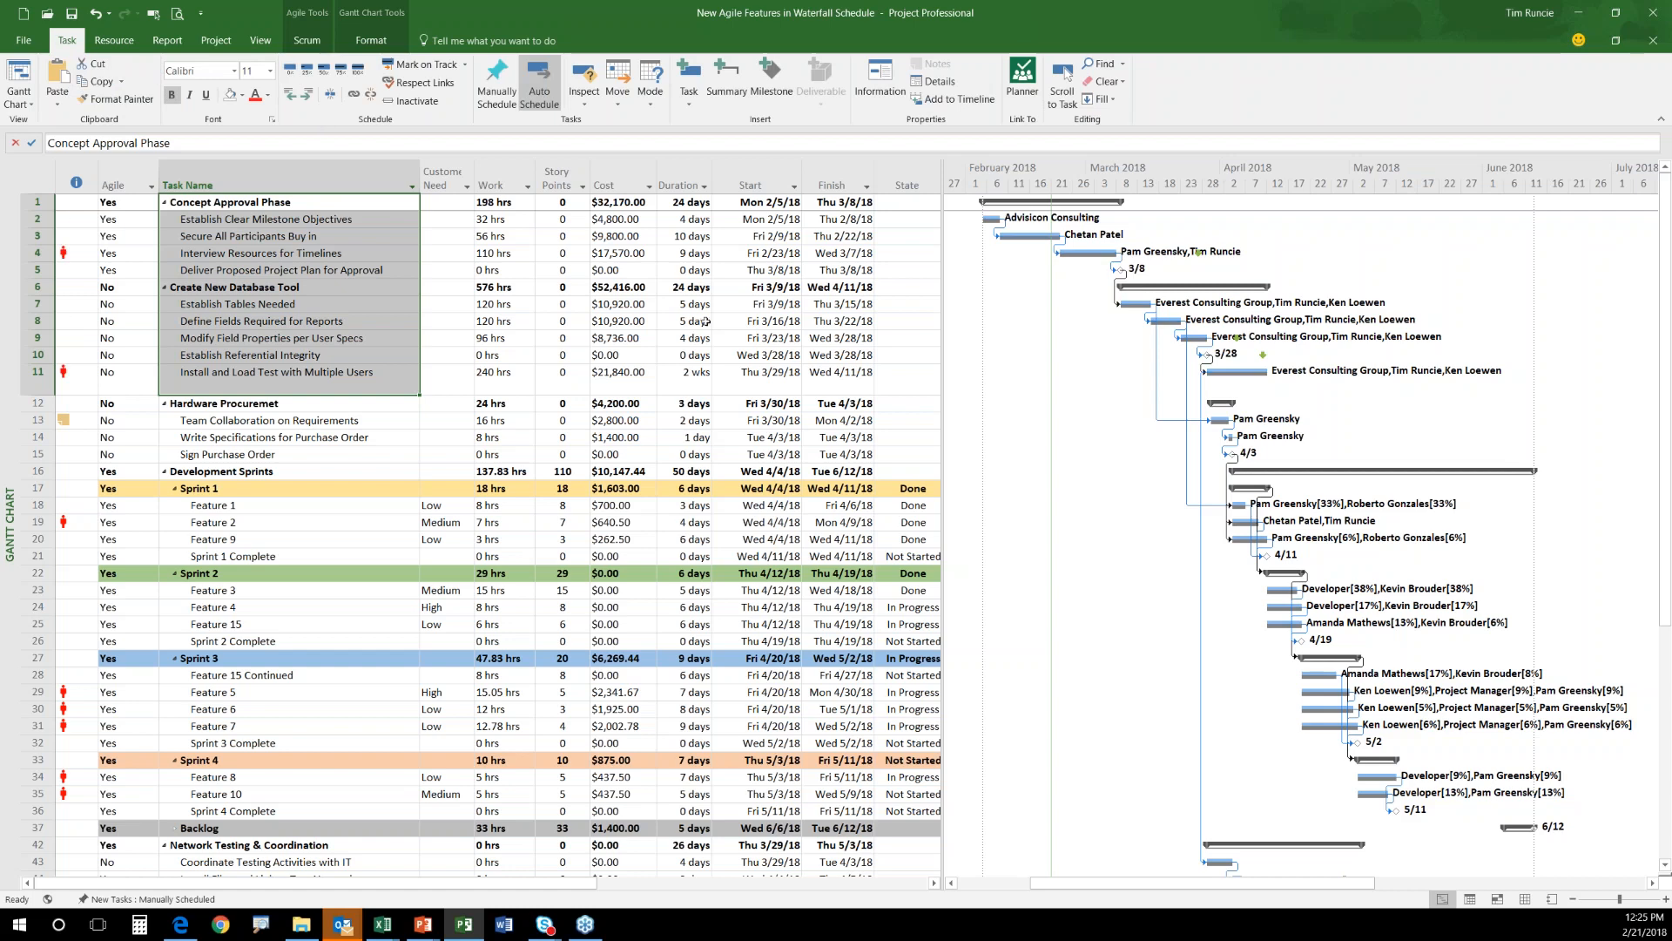
left_click(497, 239)
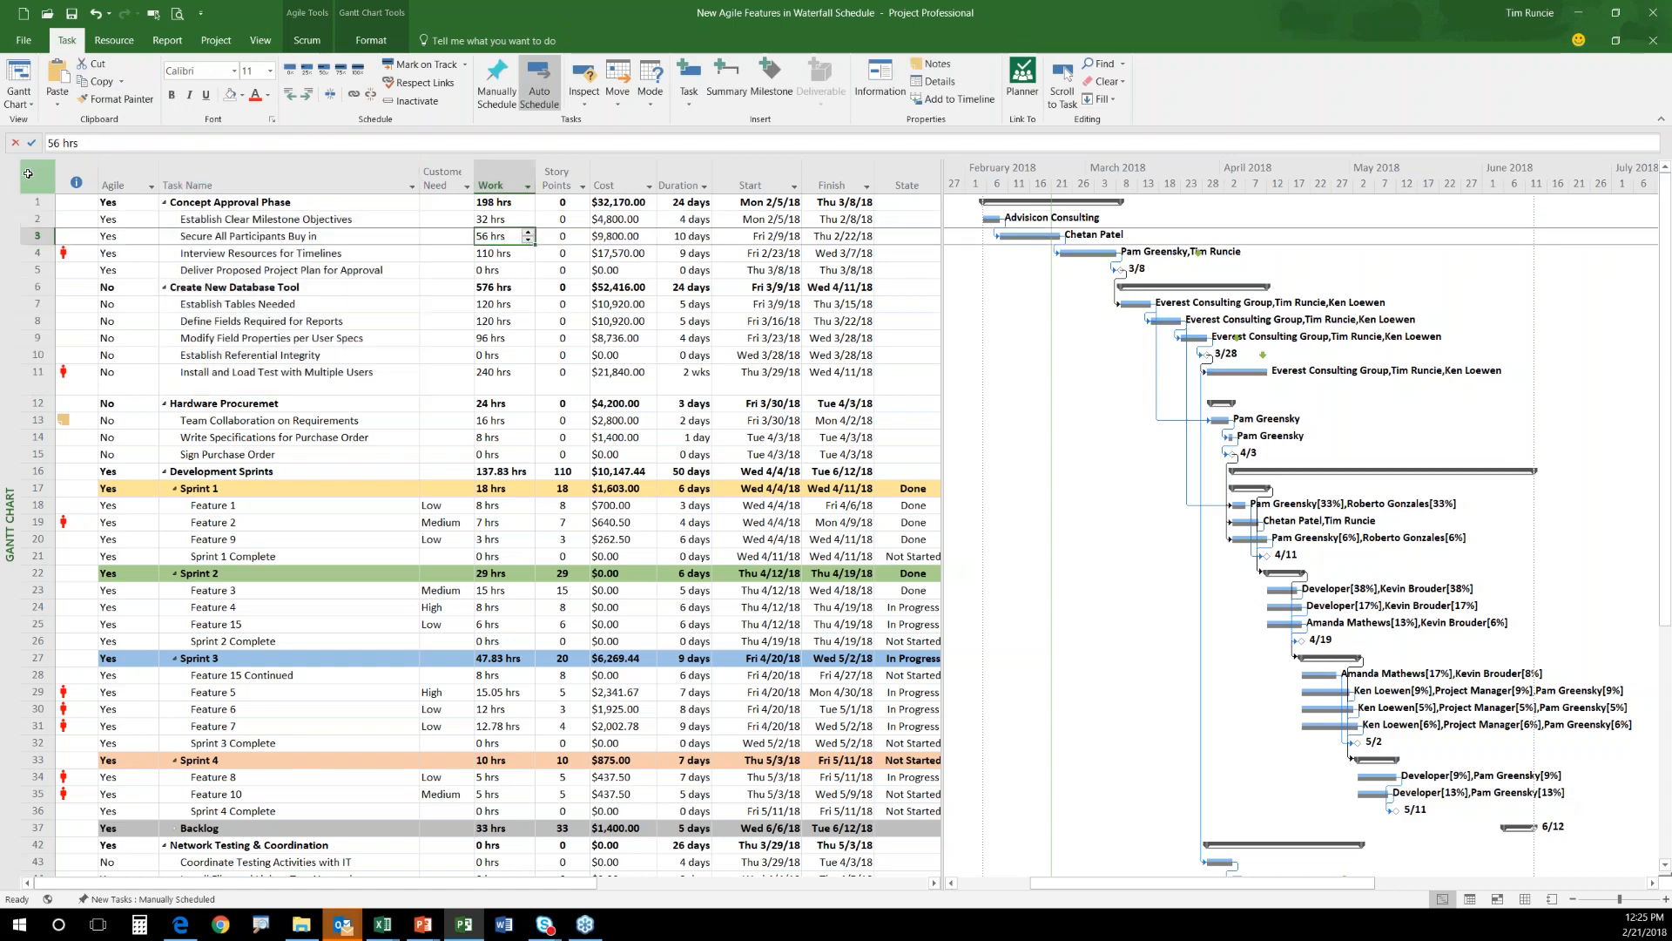
Apply the table with the risk ranking and slip indicator columns, and increase the duration of Secure All Participants Buy in to 13 days.
right_click(32, 173)
left_click(81, 244)
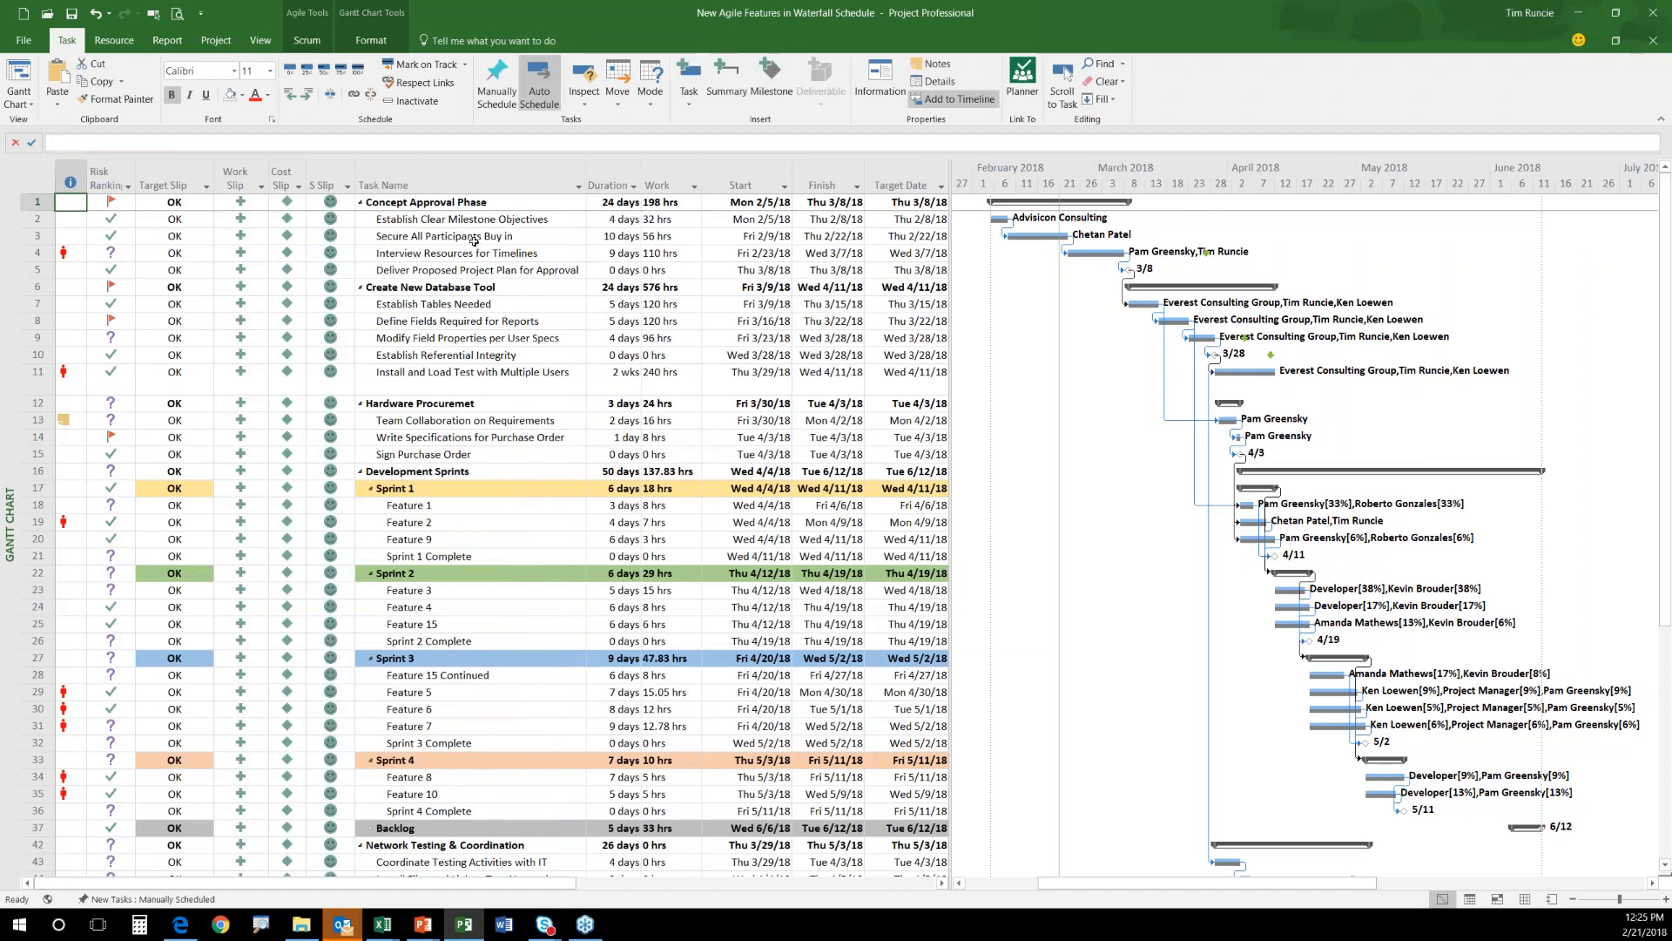
left_click(634, 237)
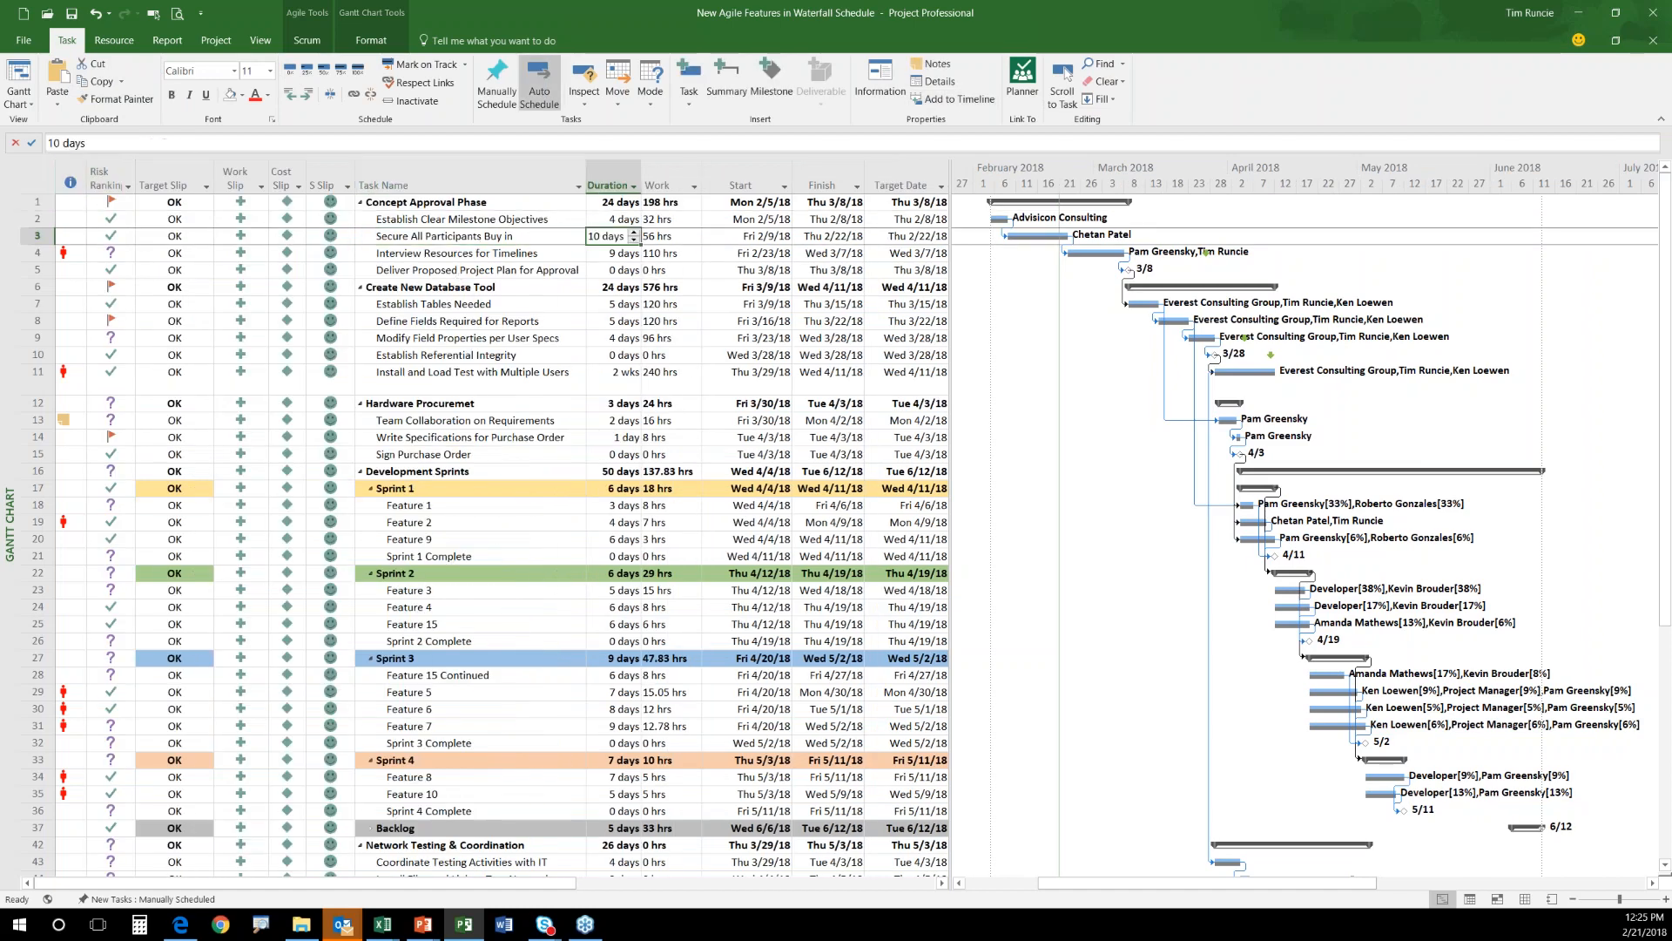
triple_click(635, 234)
left_click(488, 321)
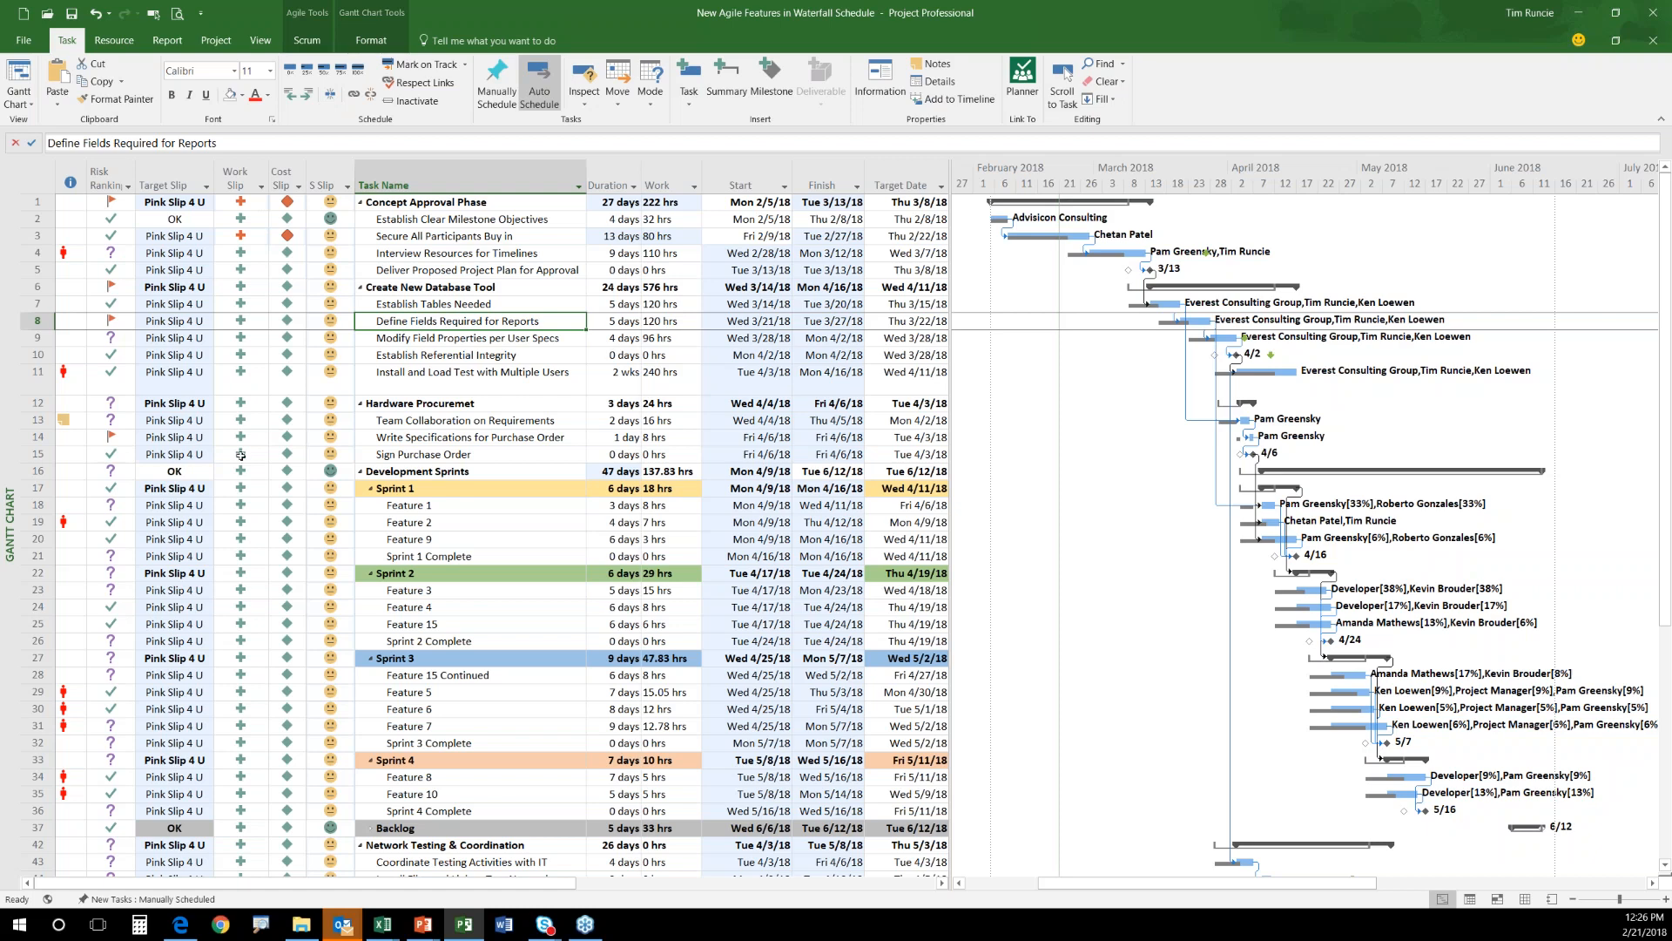
key("alt+Tab")
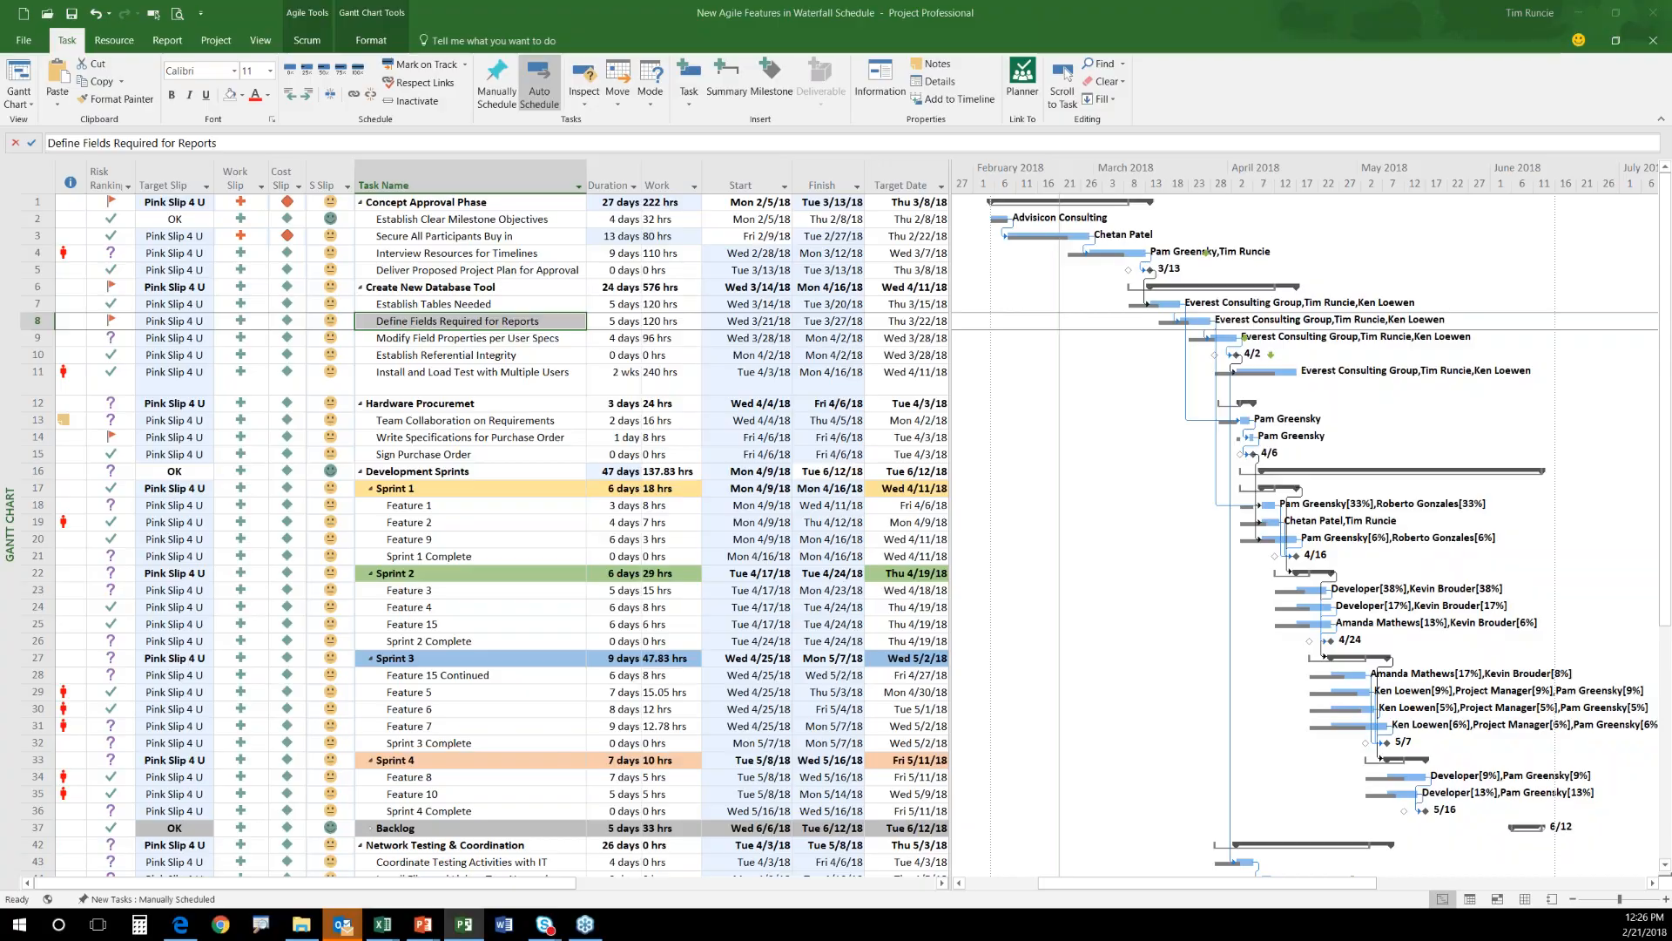
key("super+d")
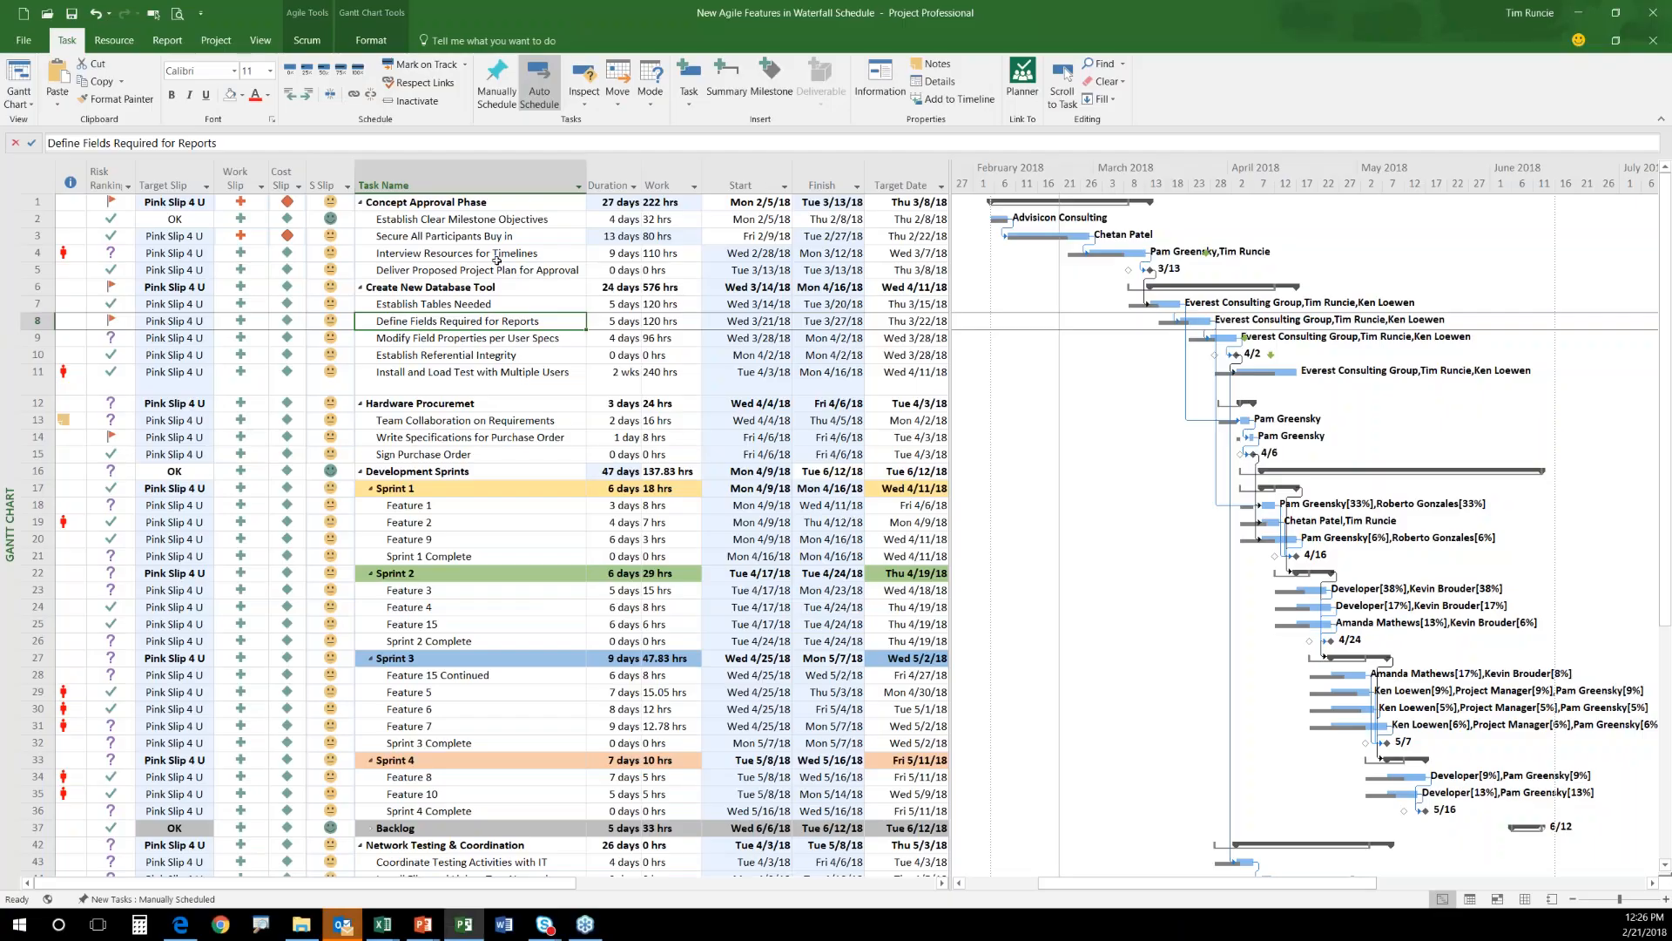
left_click(493, 254)
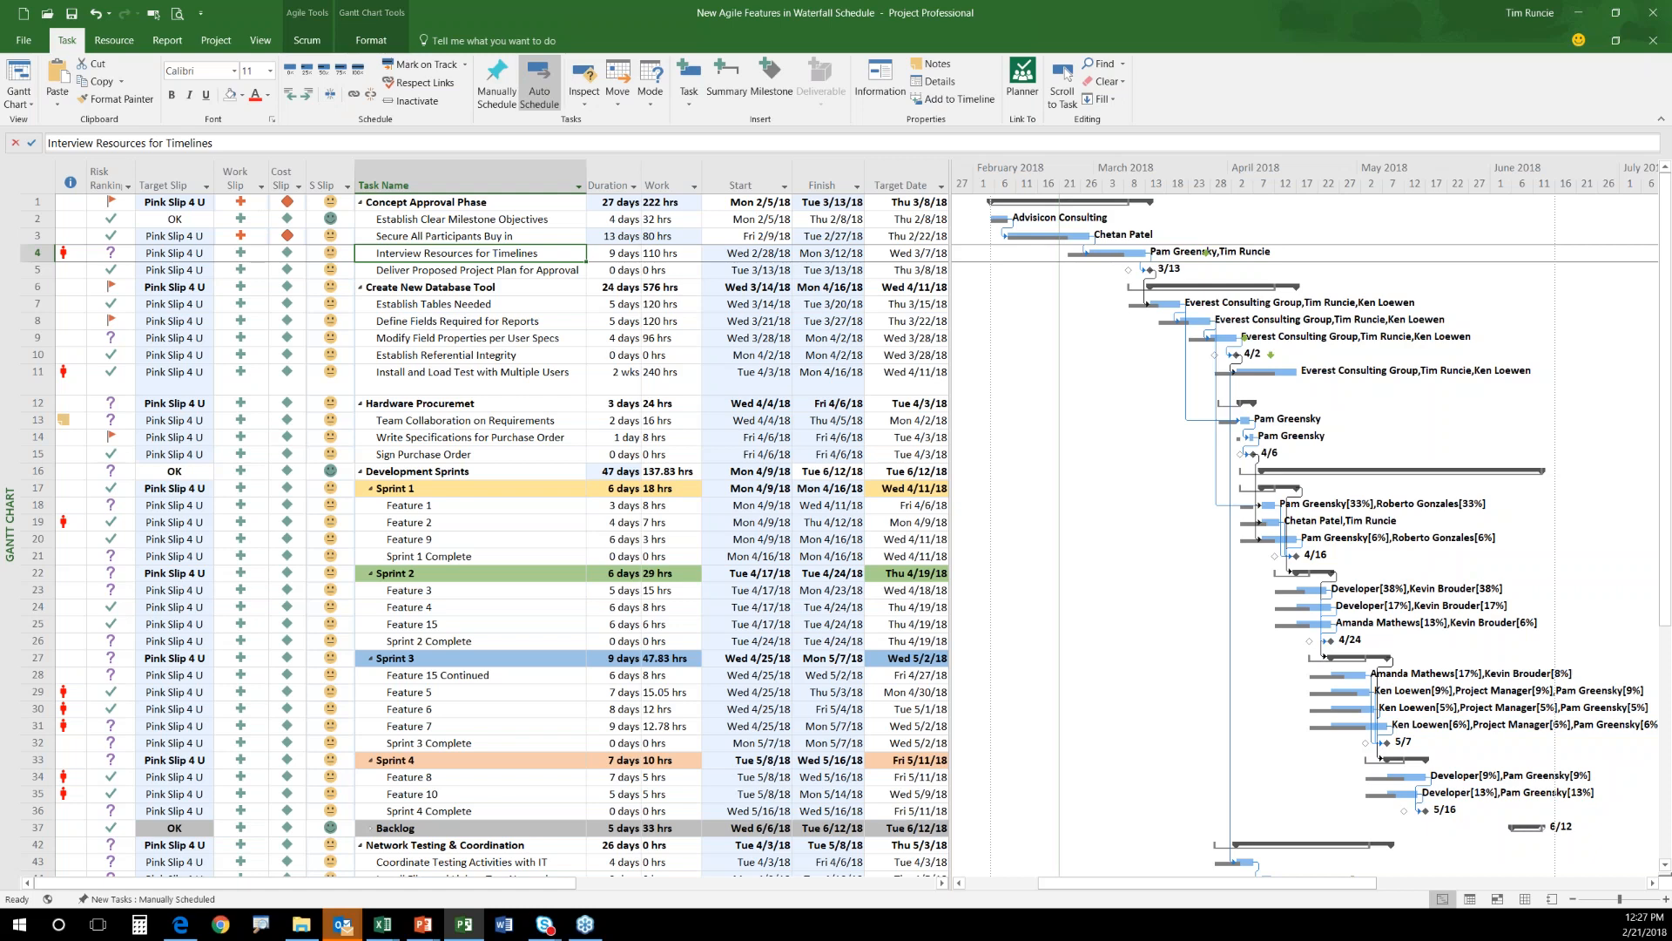
left_click(216, 40)
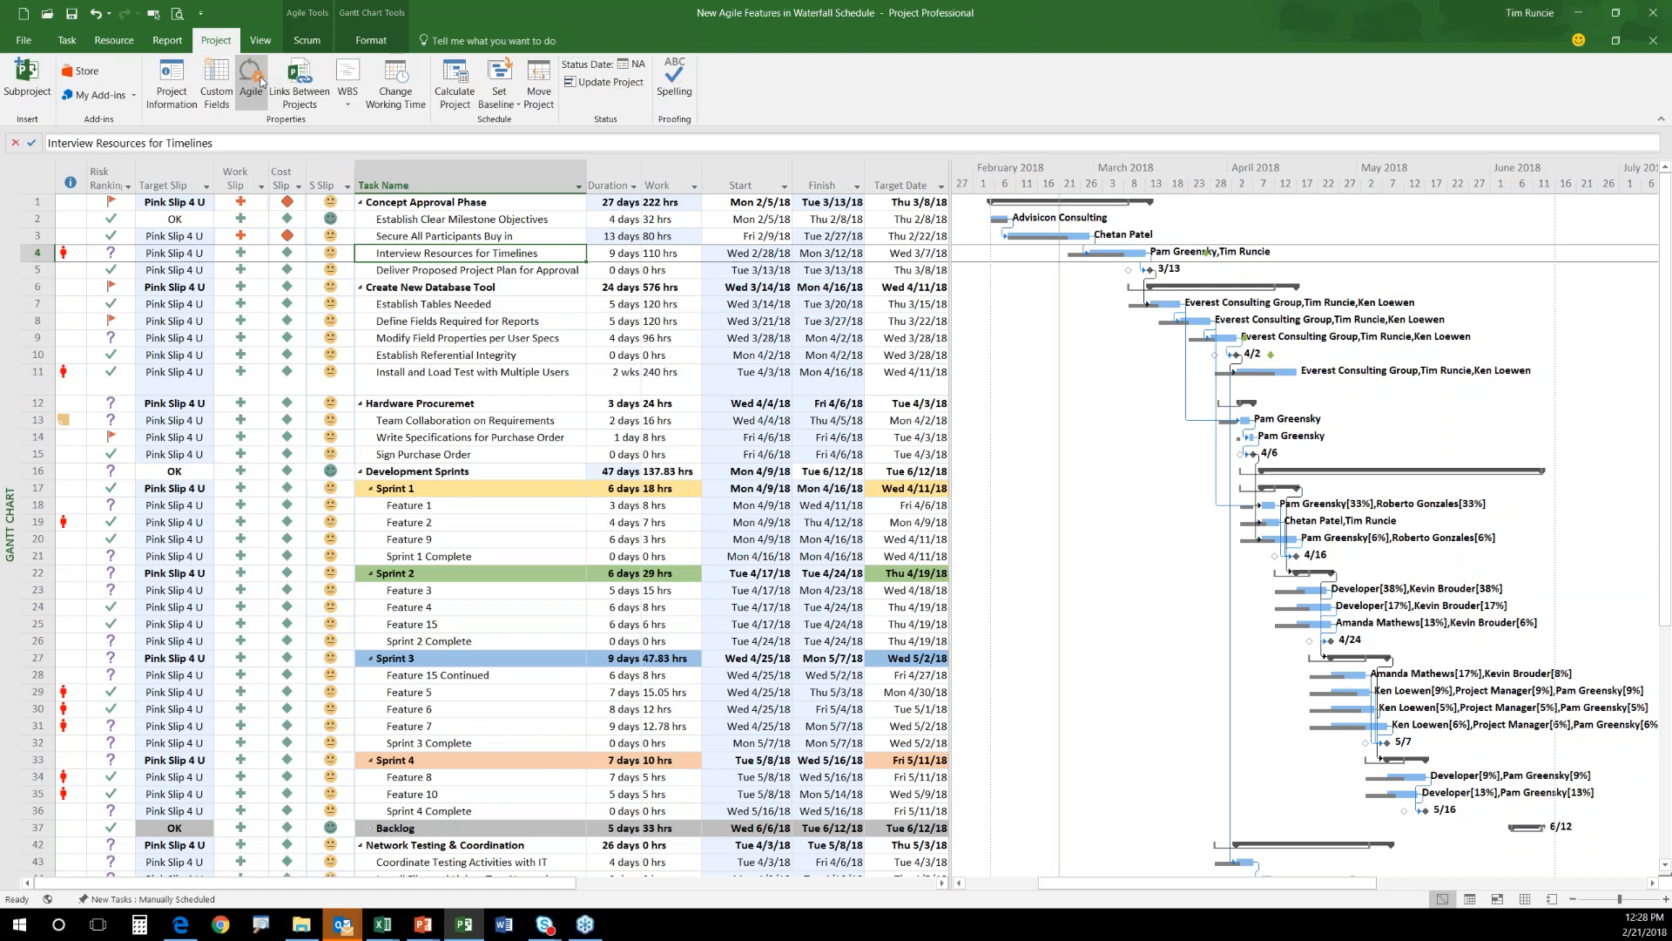
left_click(434, 235)
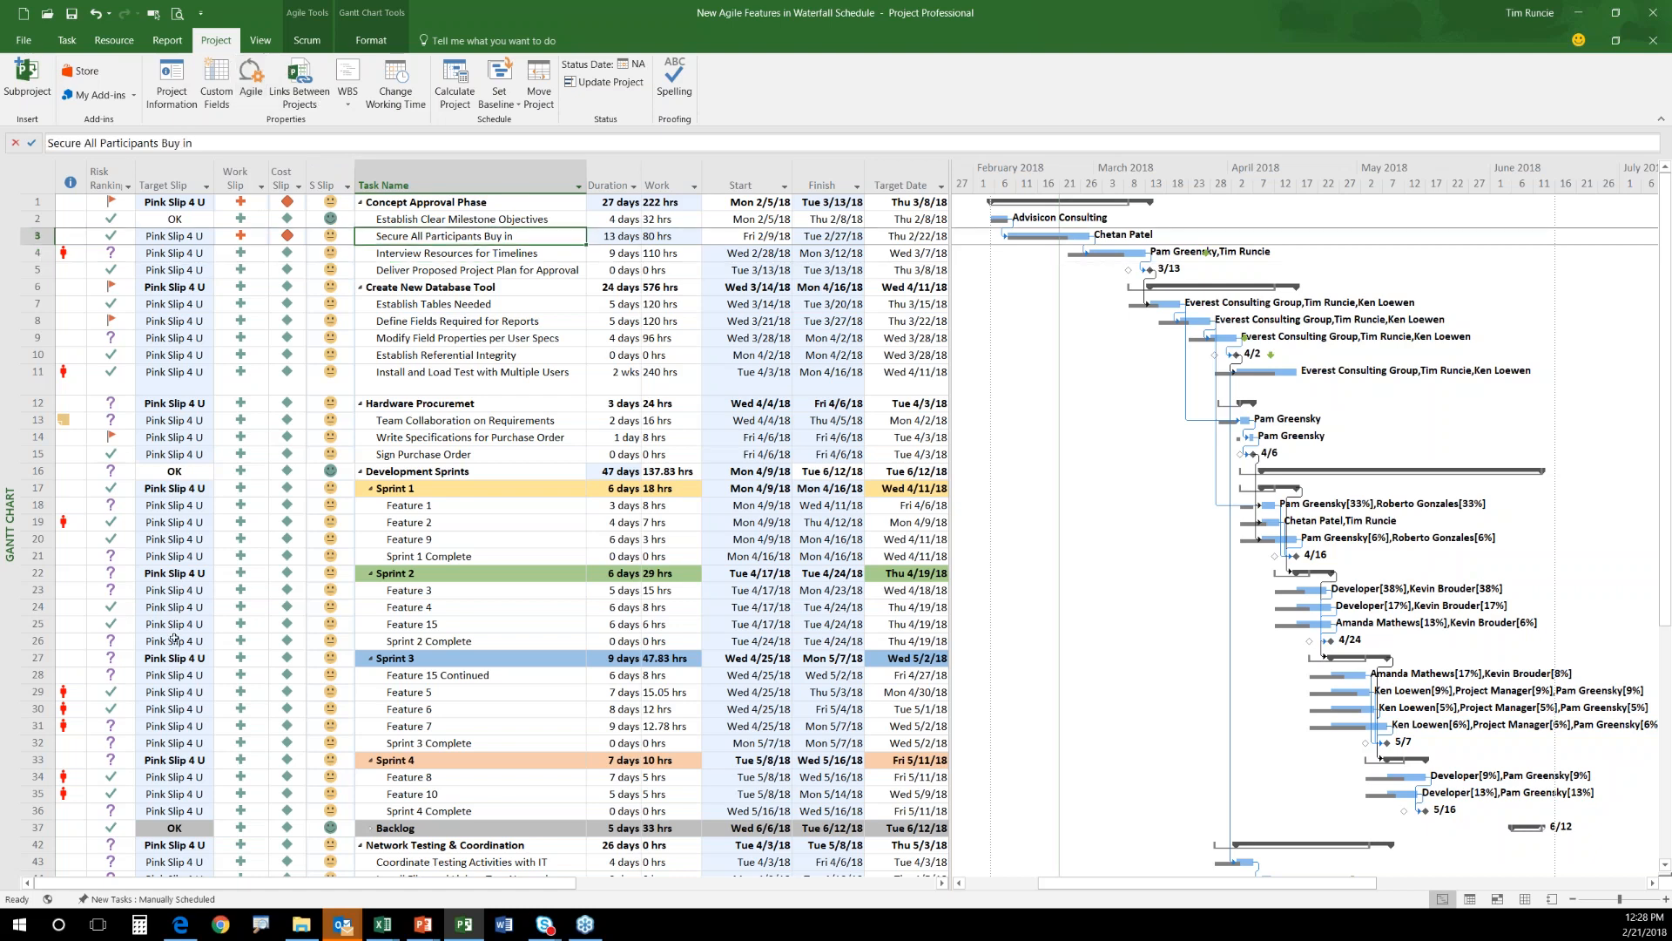
left_click(463, 254)
left_click(465, 234)
left_click(463, 217)
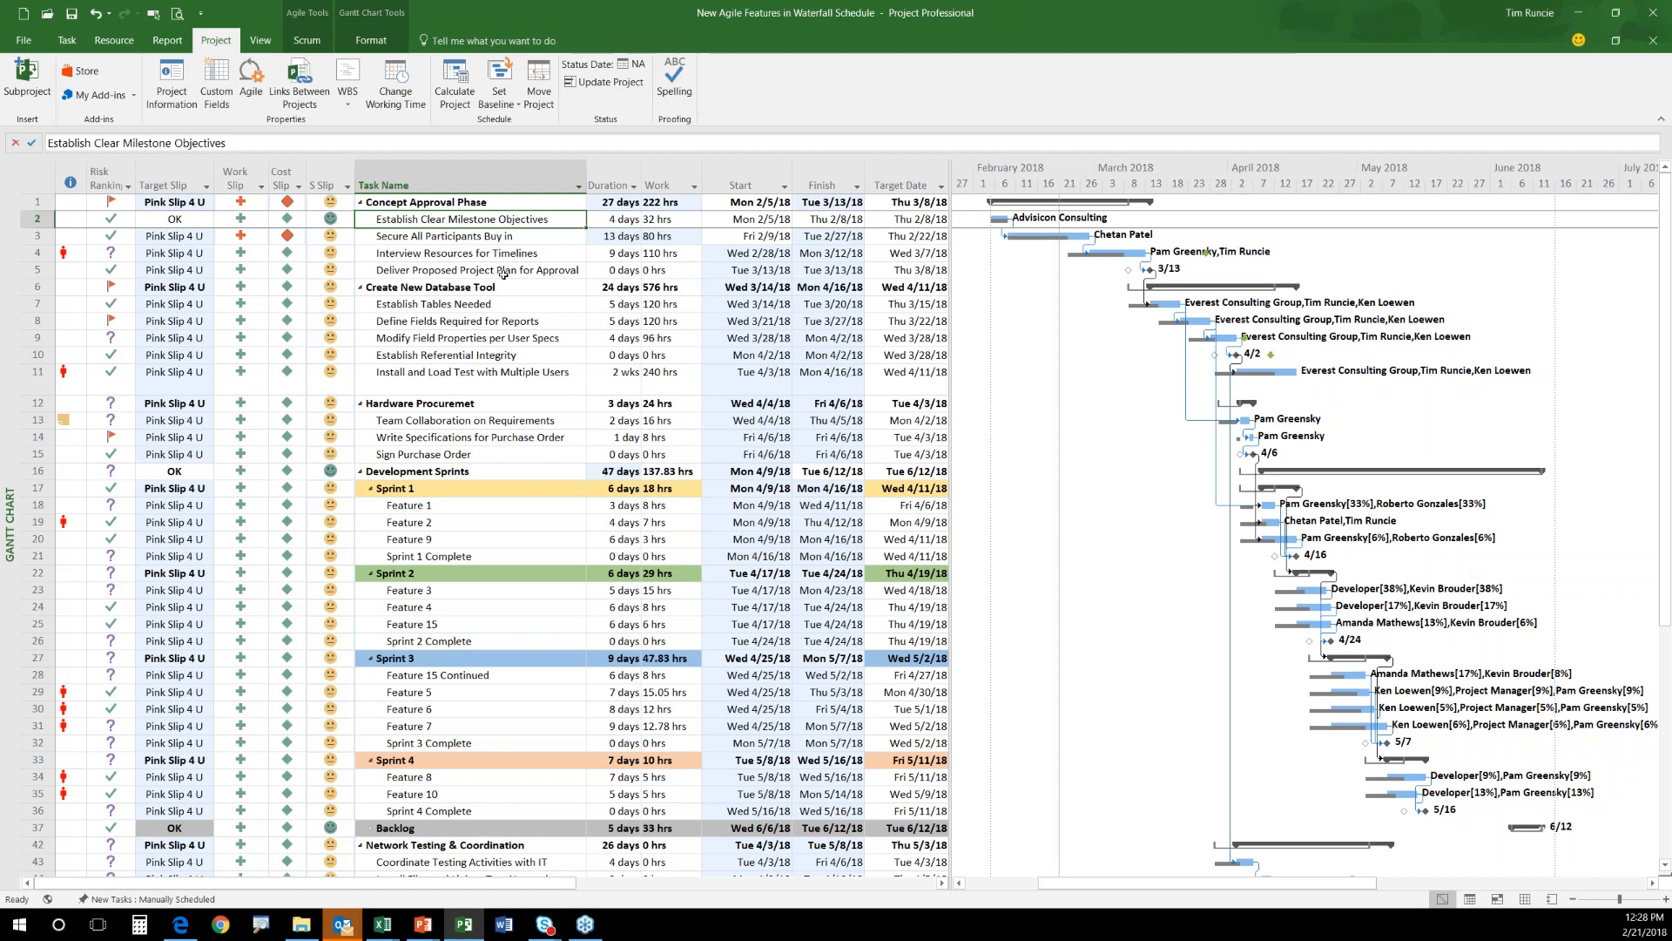
left_click(483, 238)
left_click(481, 221)
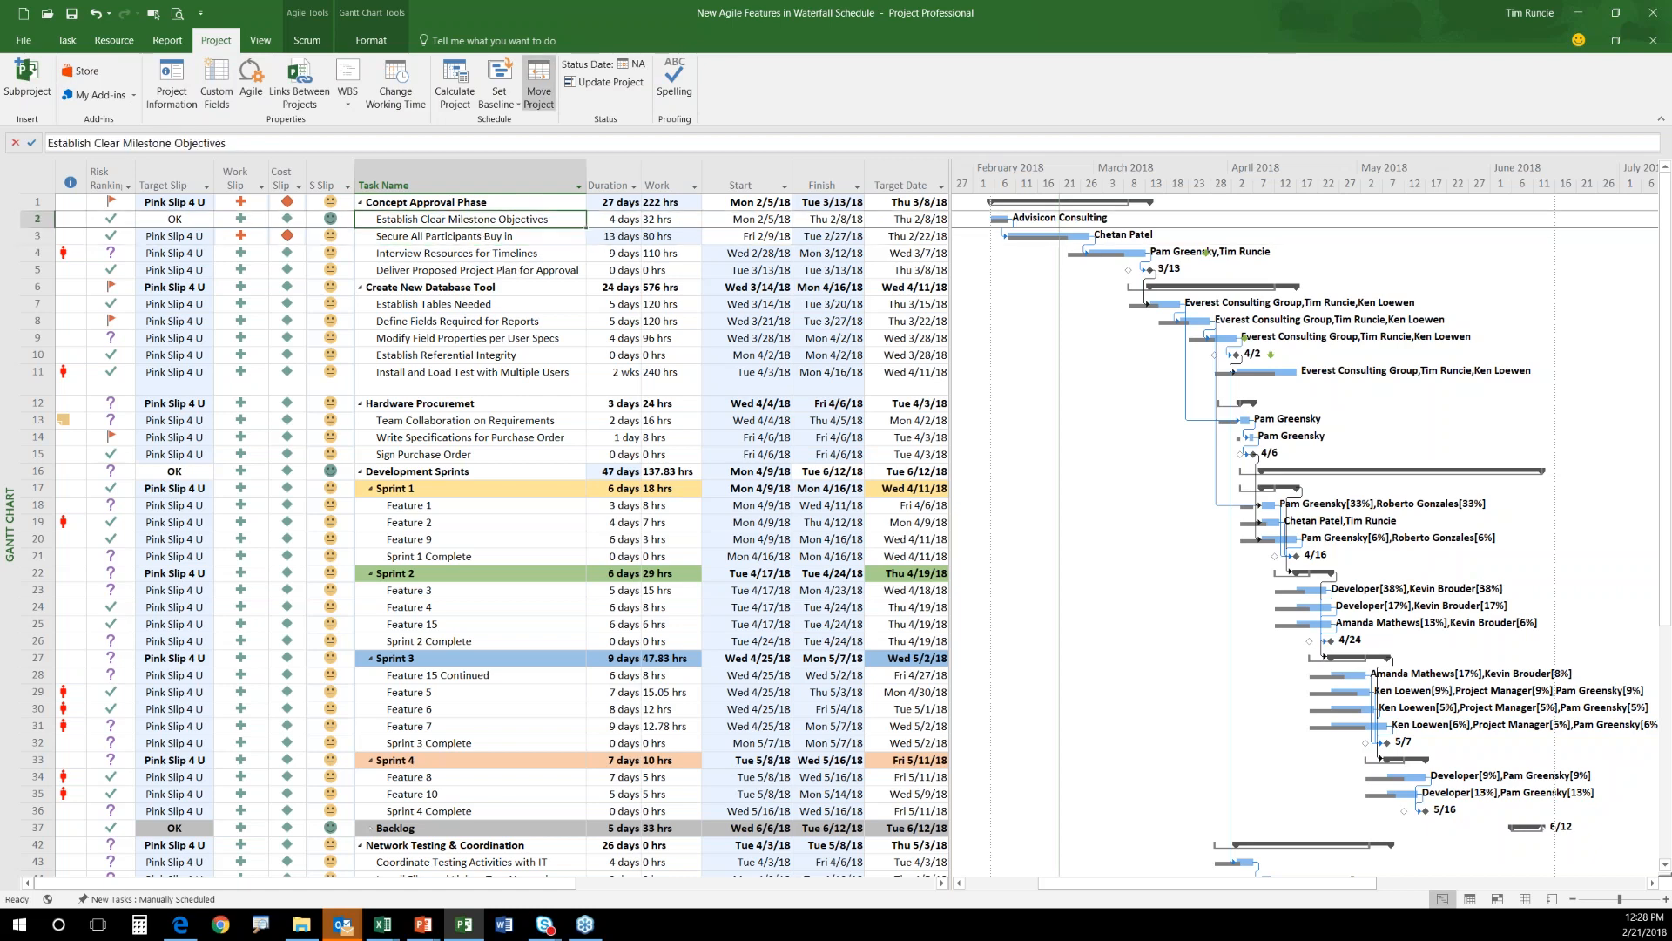
left_click(317, 41)
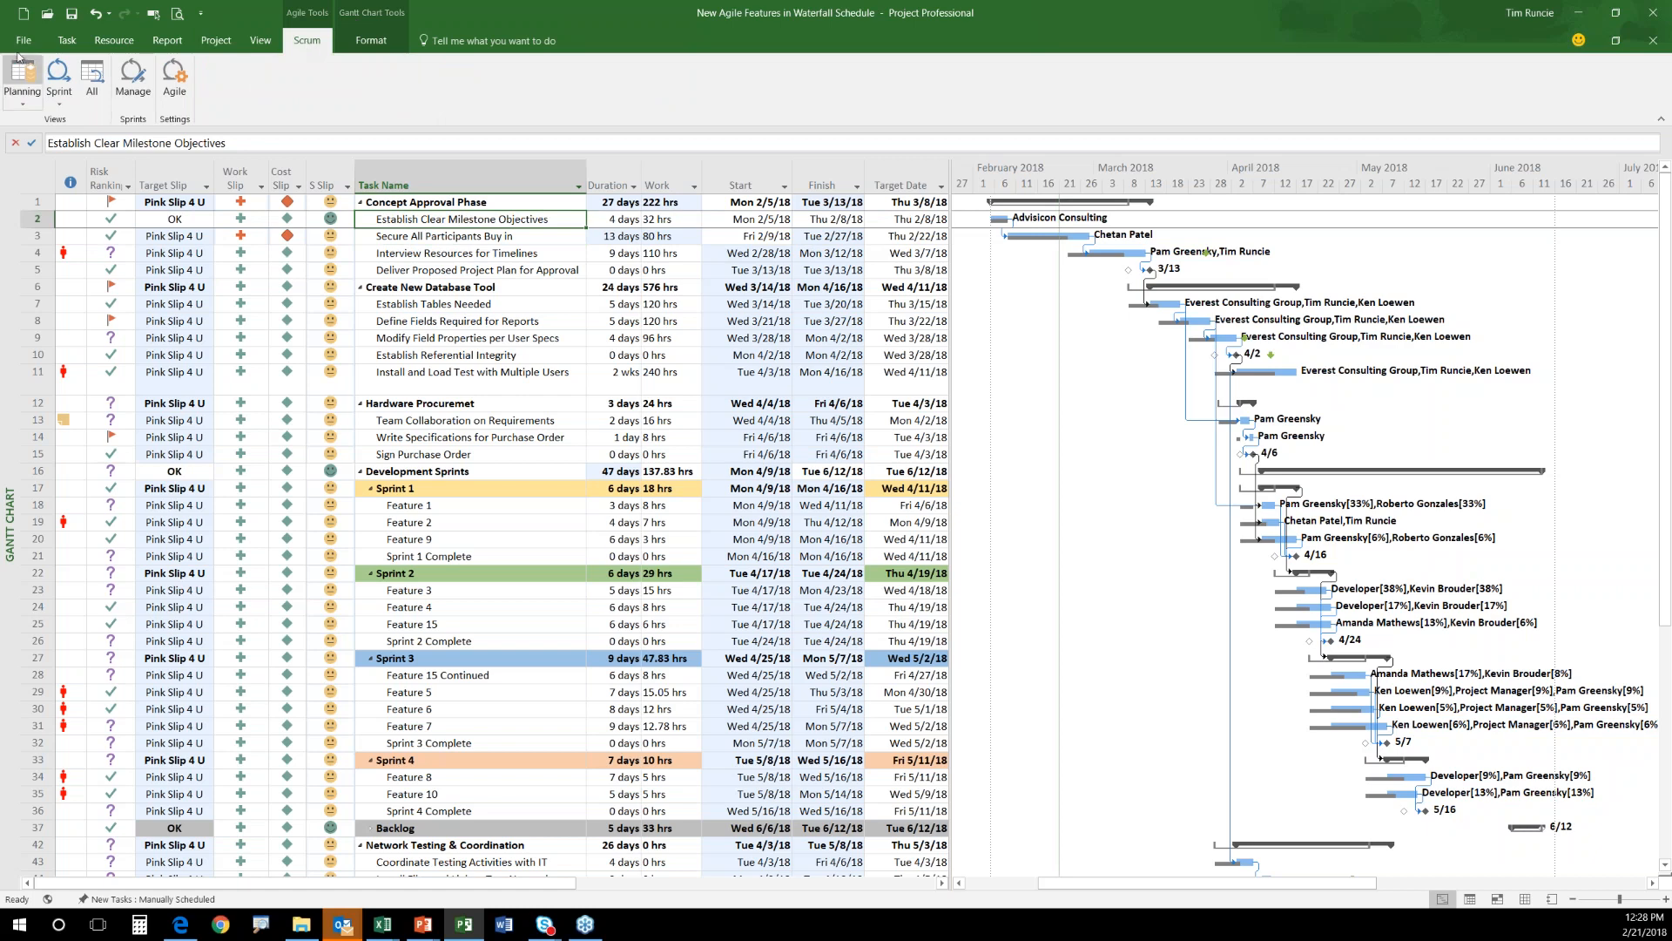
left_click(448, 254)
left_click(448, 223)
left_click(429, 311)
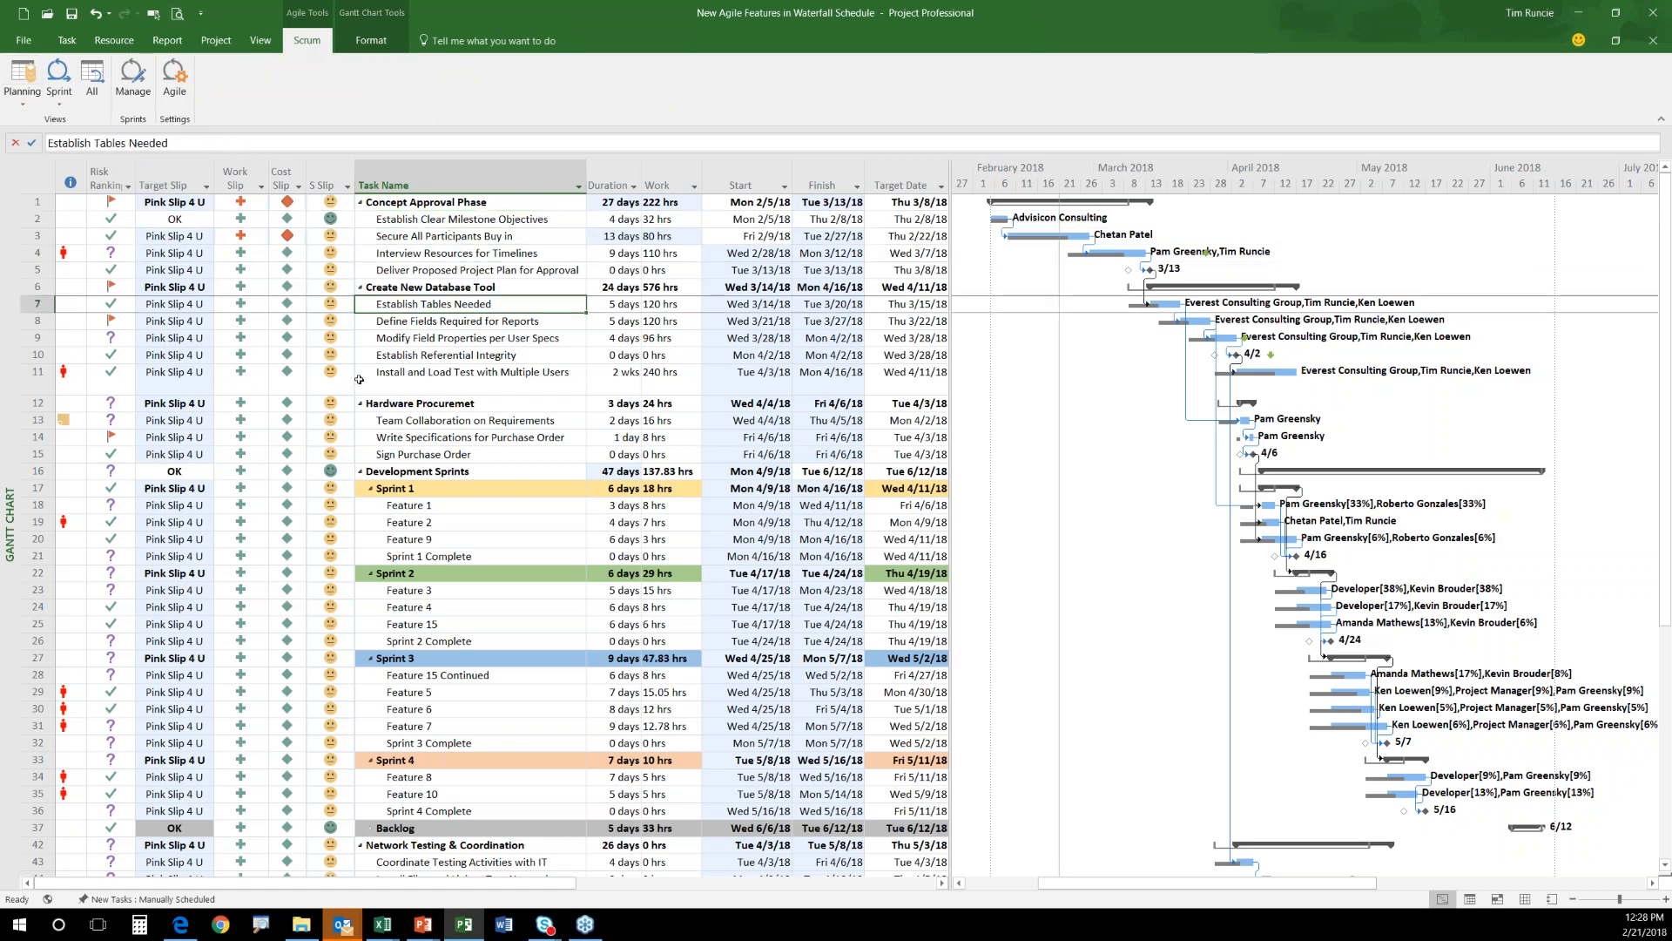
left_click(453, 234)
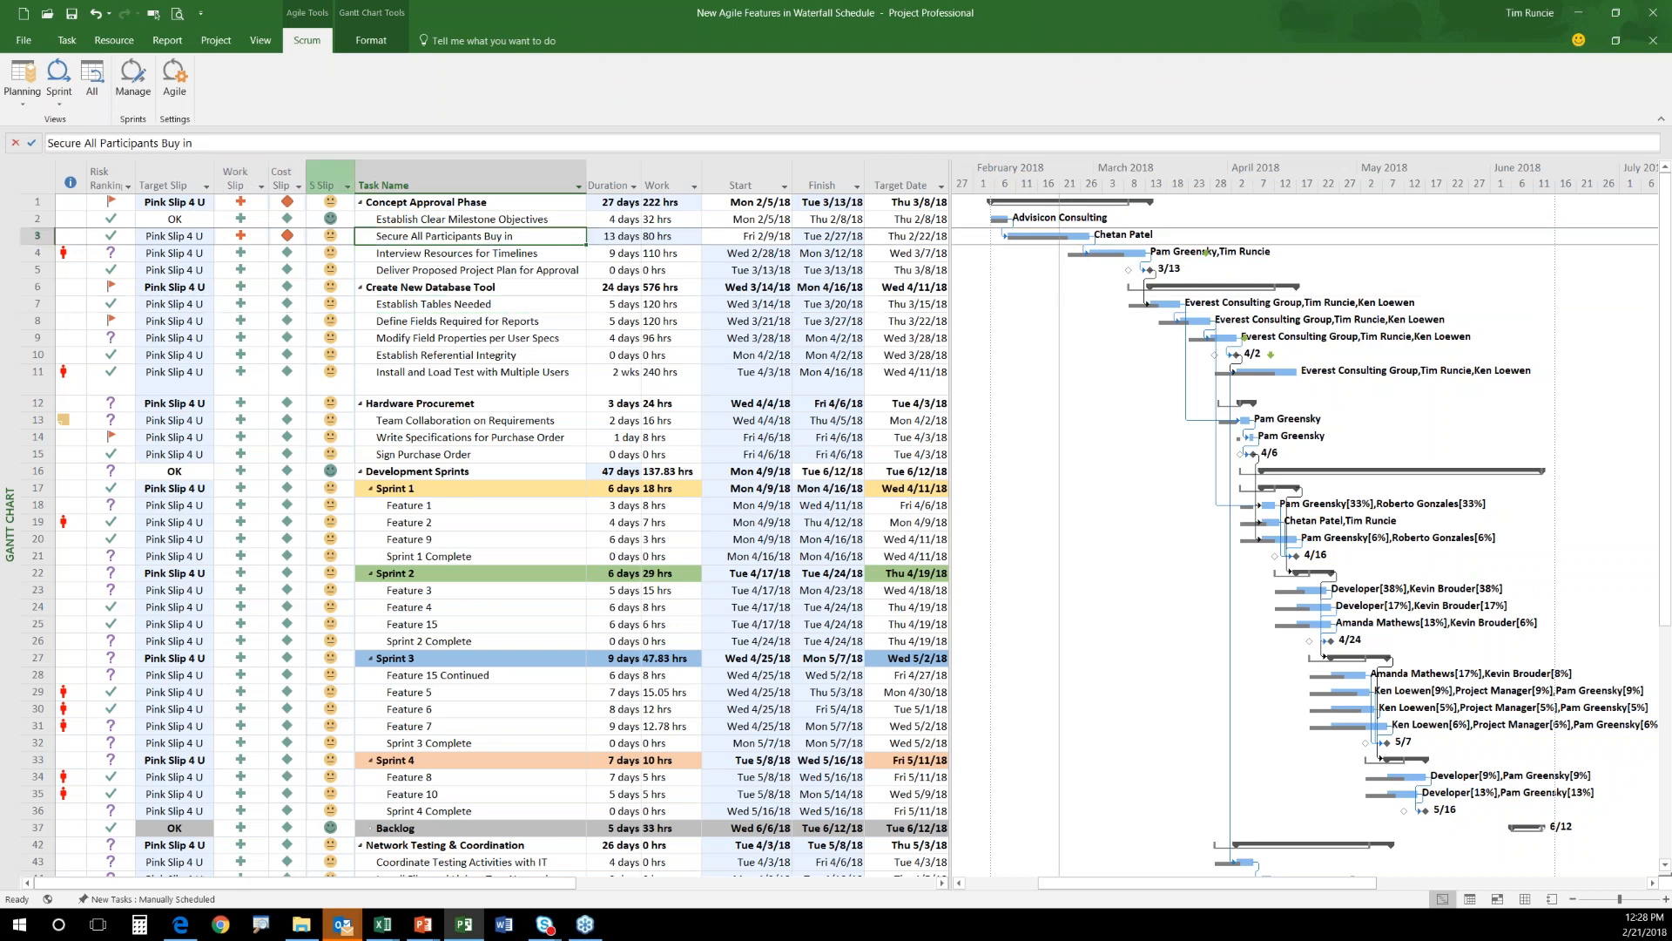
left_click(260, 41)
left_click(450, 253)
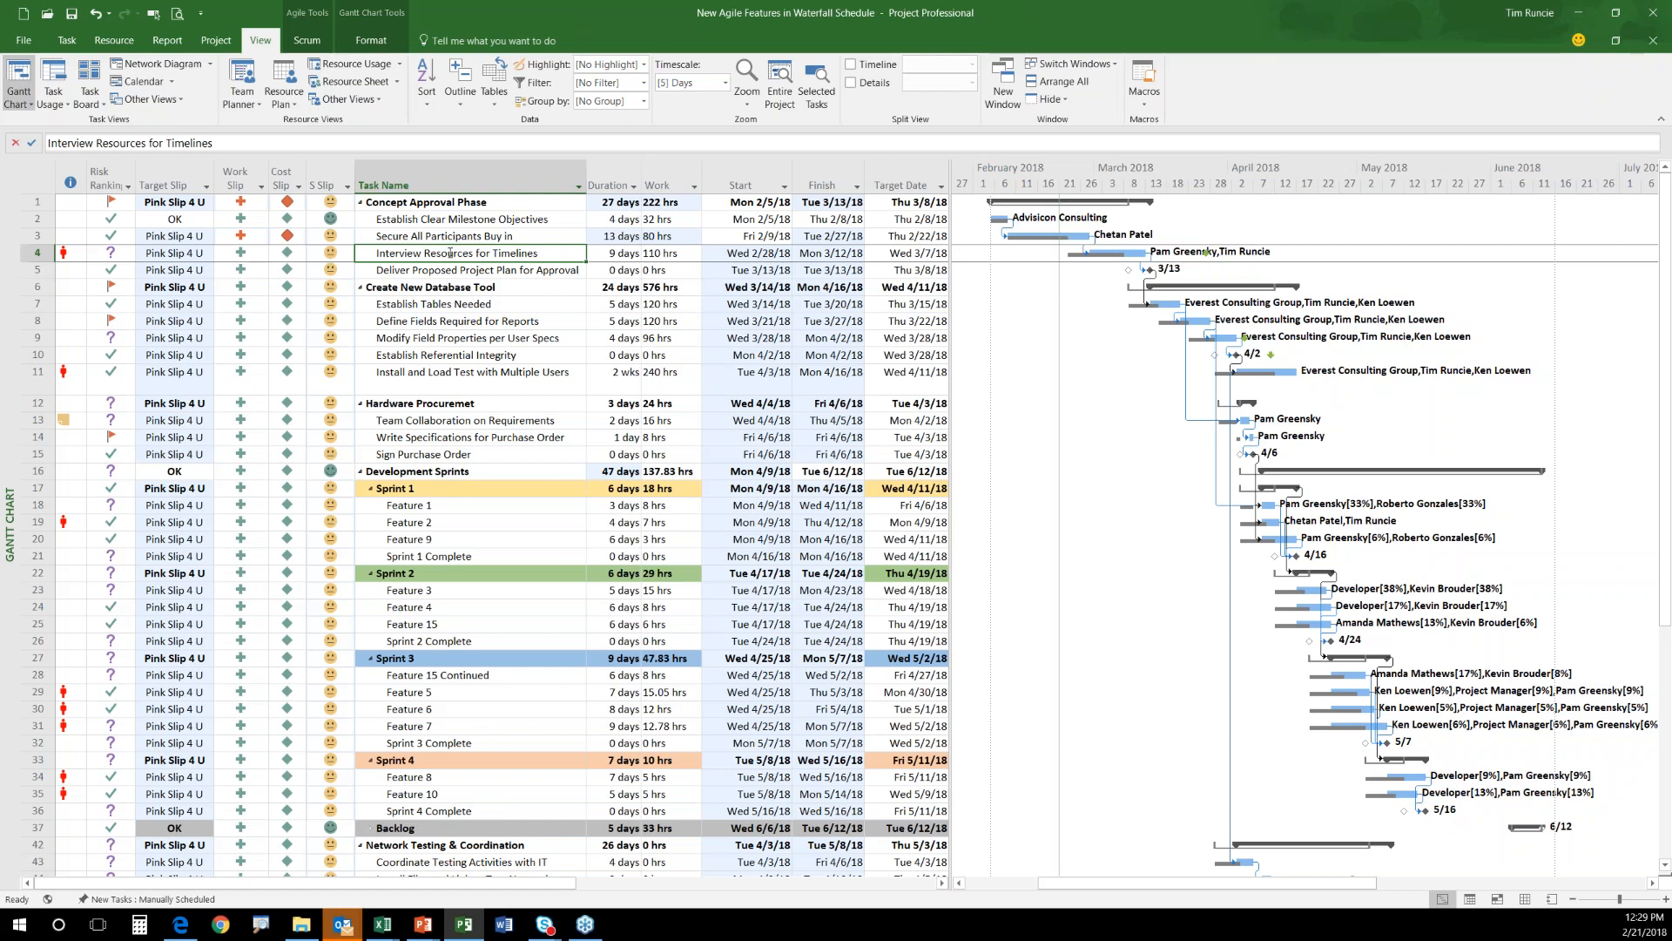
On the Sprint Planning Board, move Feature 15 Continued from Sprint 3 and Train the Trainer Session from Sprint 6 into Sprint 5.
left_click(309, 41)
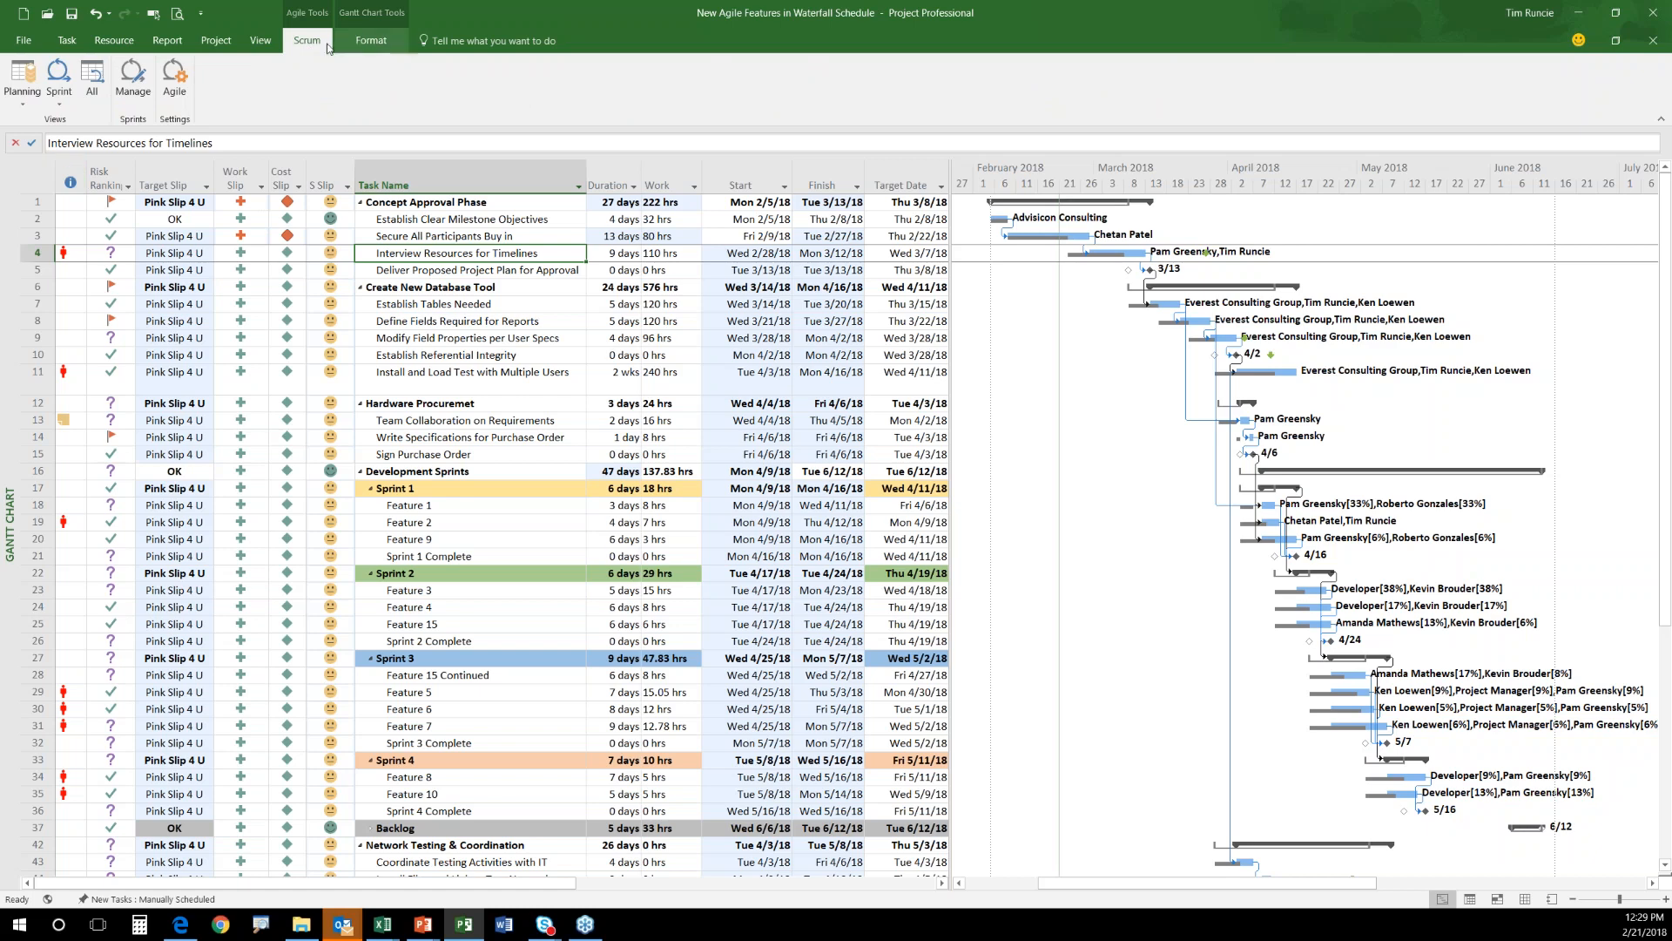
left_click(31, 110)
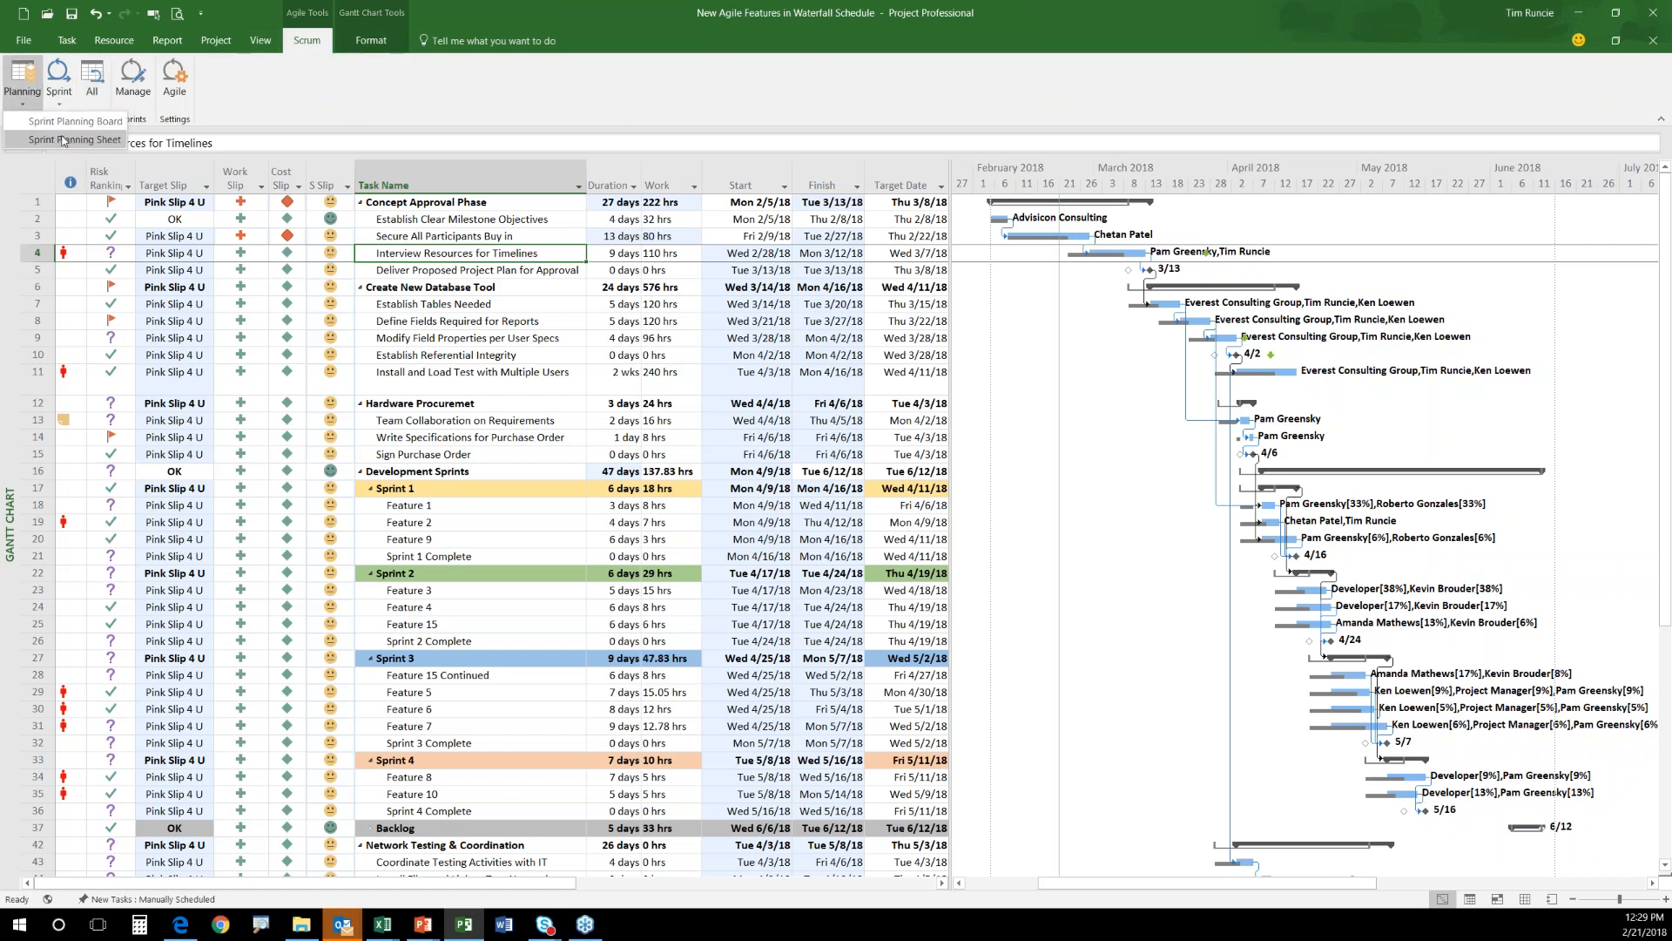
left_click(91, 129)
left_click_drag(704, 248, 1058, 253)
left_click_drag(1255, 241, 1058, 364)
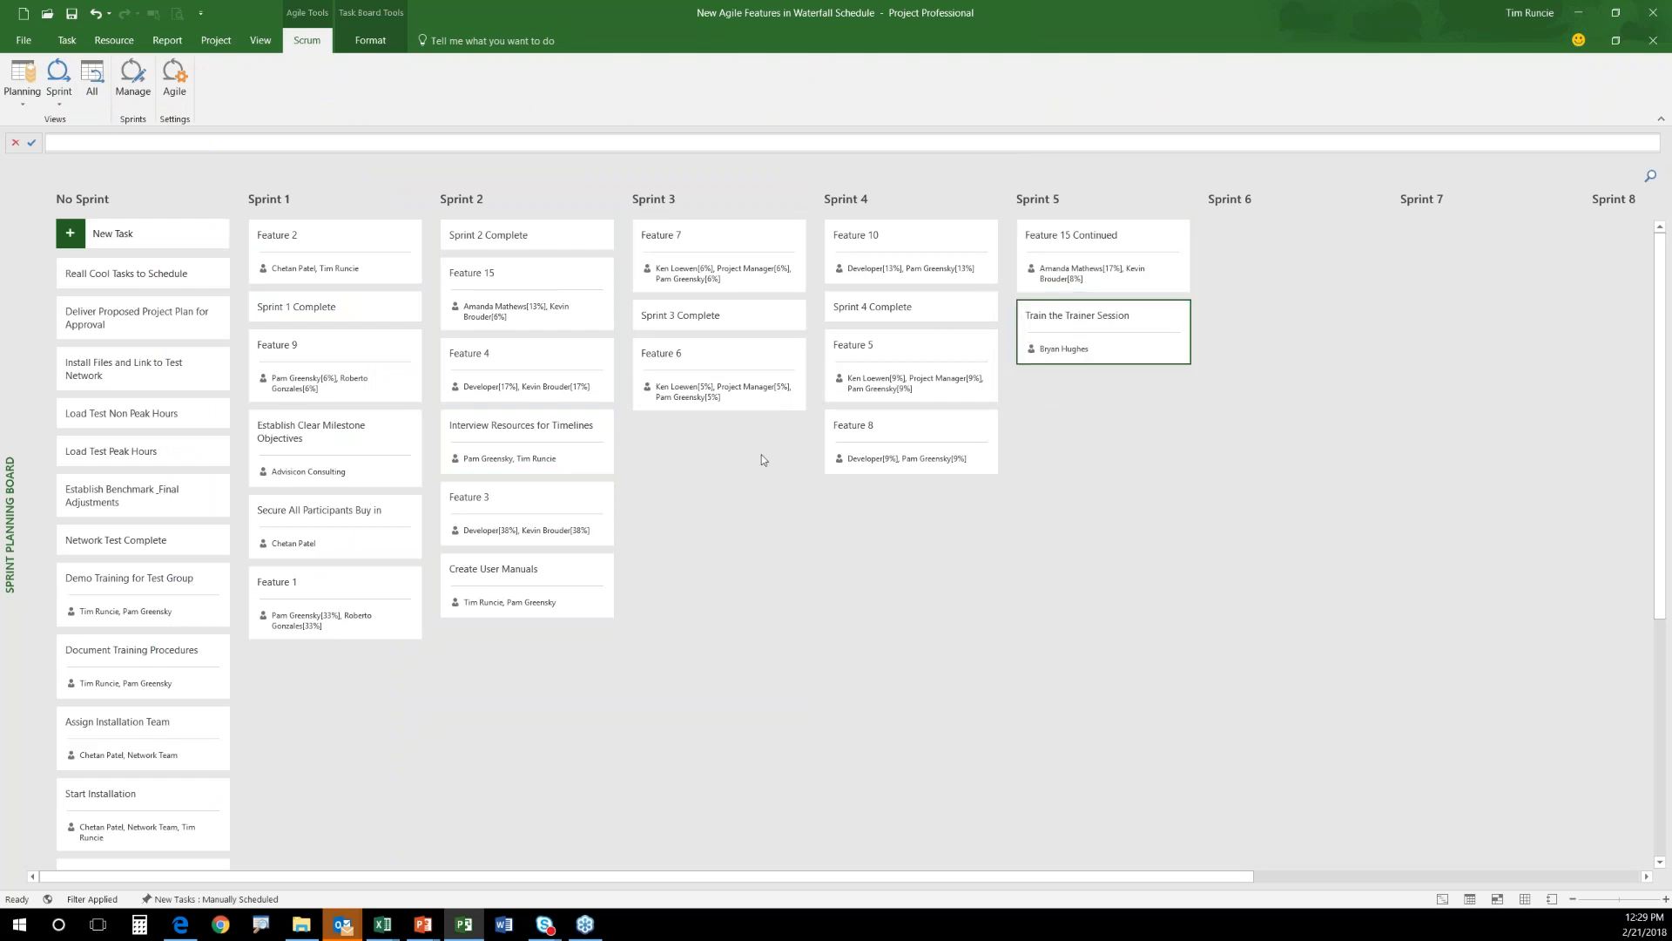
Return to the Gantt Chart and select the Feature 6 task under Sprint 3.
left_click(67, 40)
left_click(19, 83)
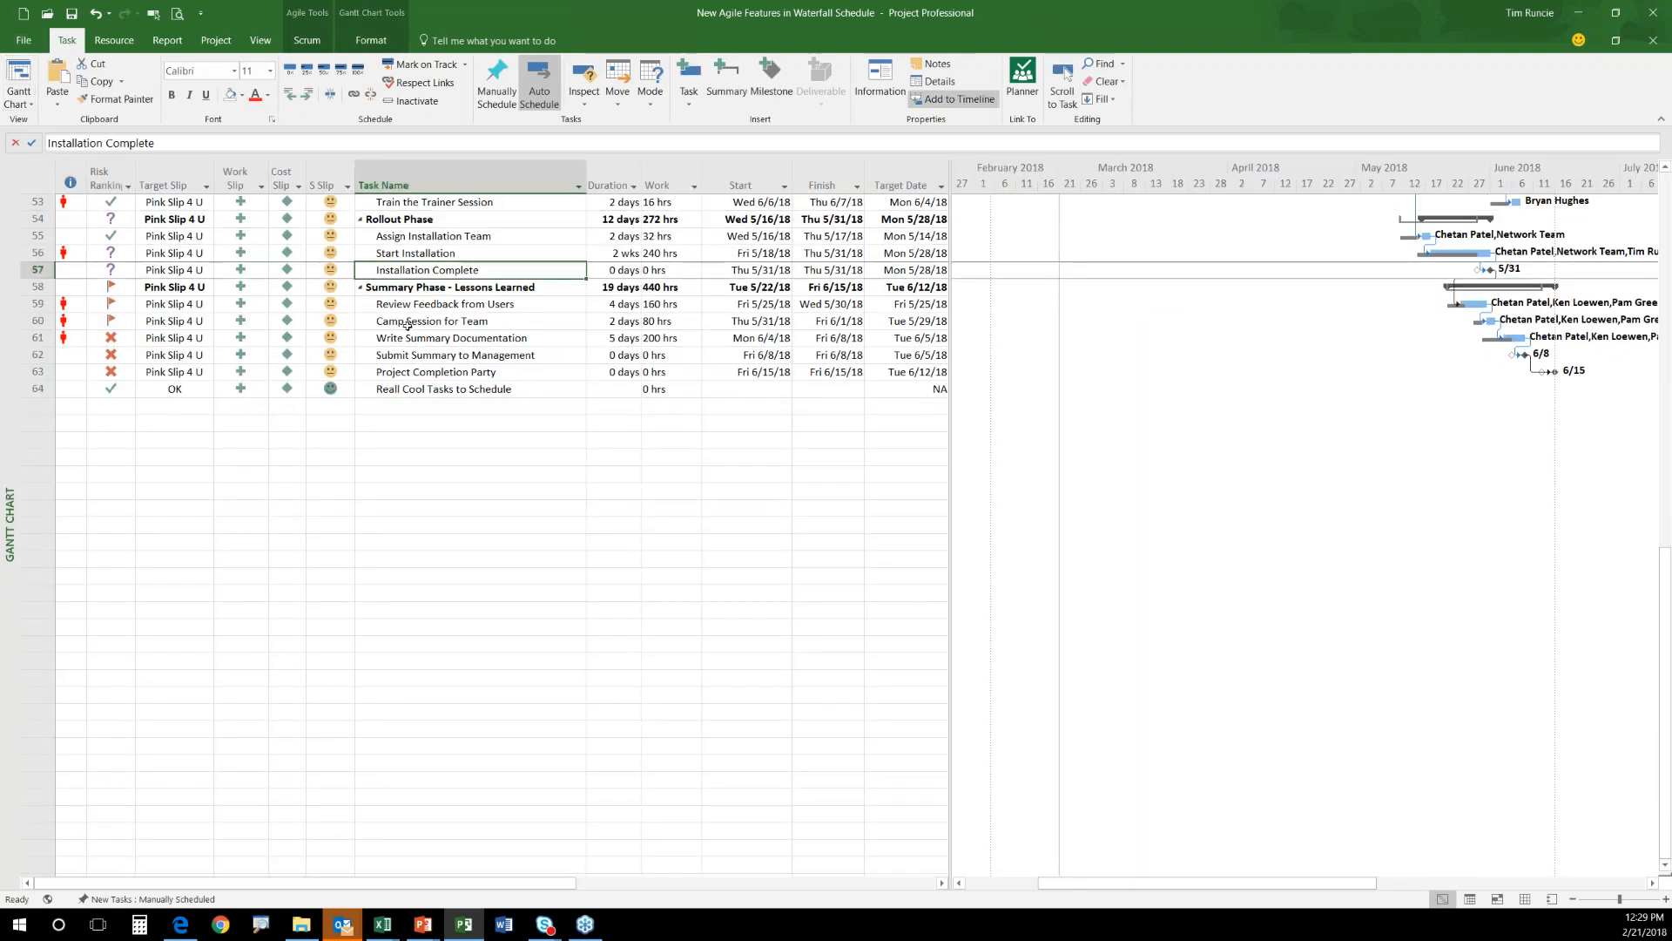
scroll(408, 324, "up", 9)
left_click(518, 286)
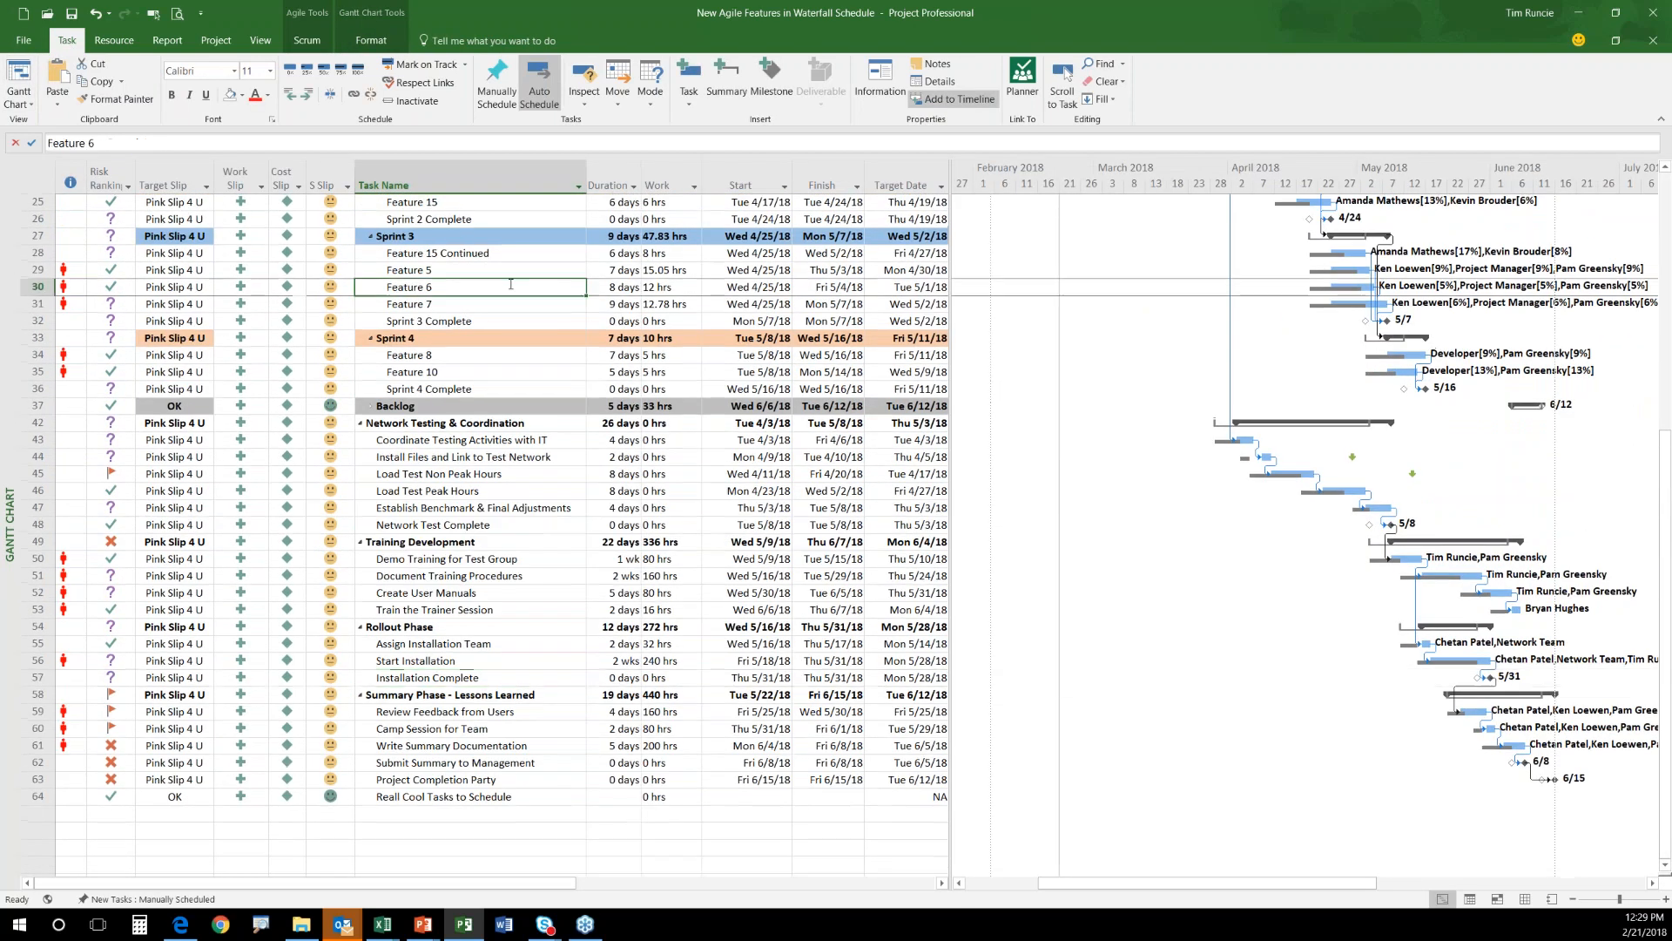